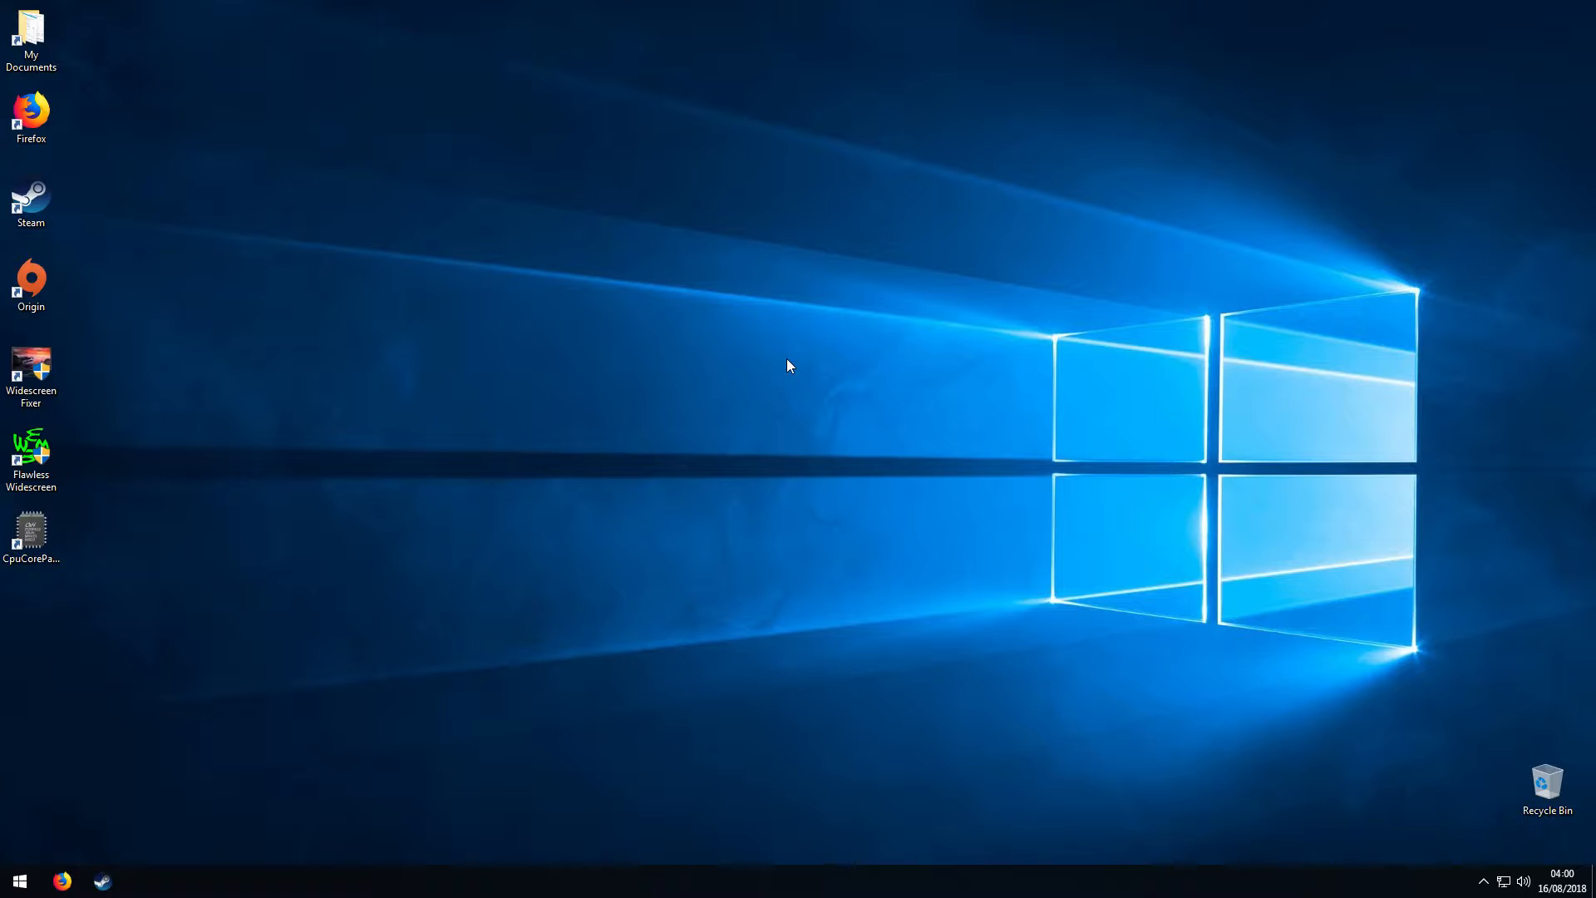
Open the Notifications & actions page in Windows system settings and examine the notification switches and the per-app notification list.
click(8, 891)
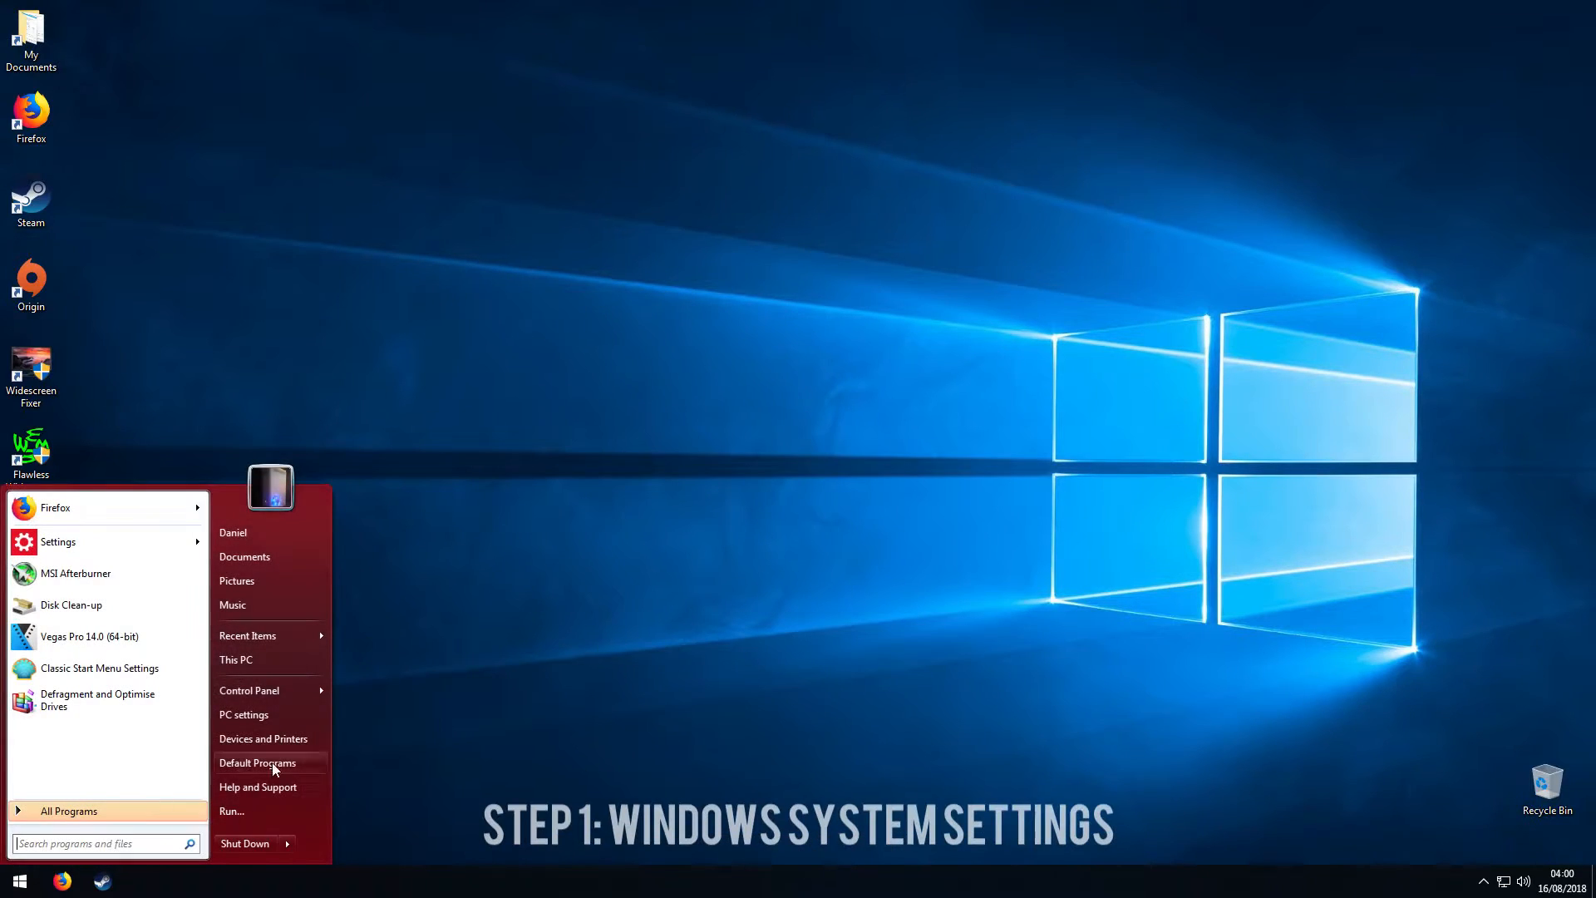
click(231, 715)
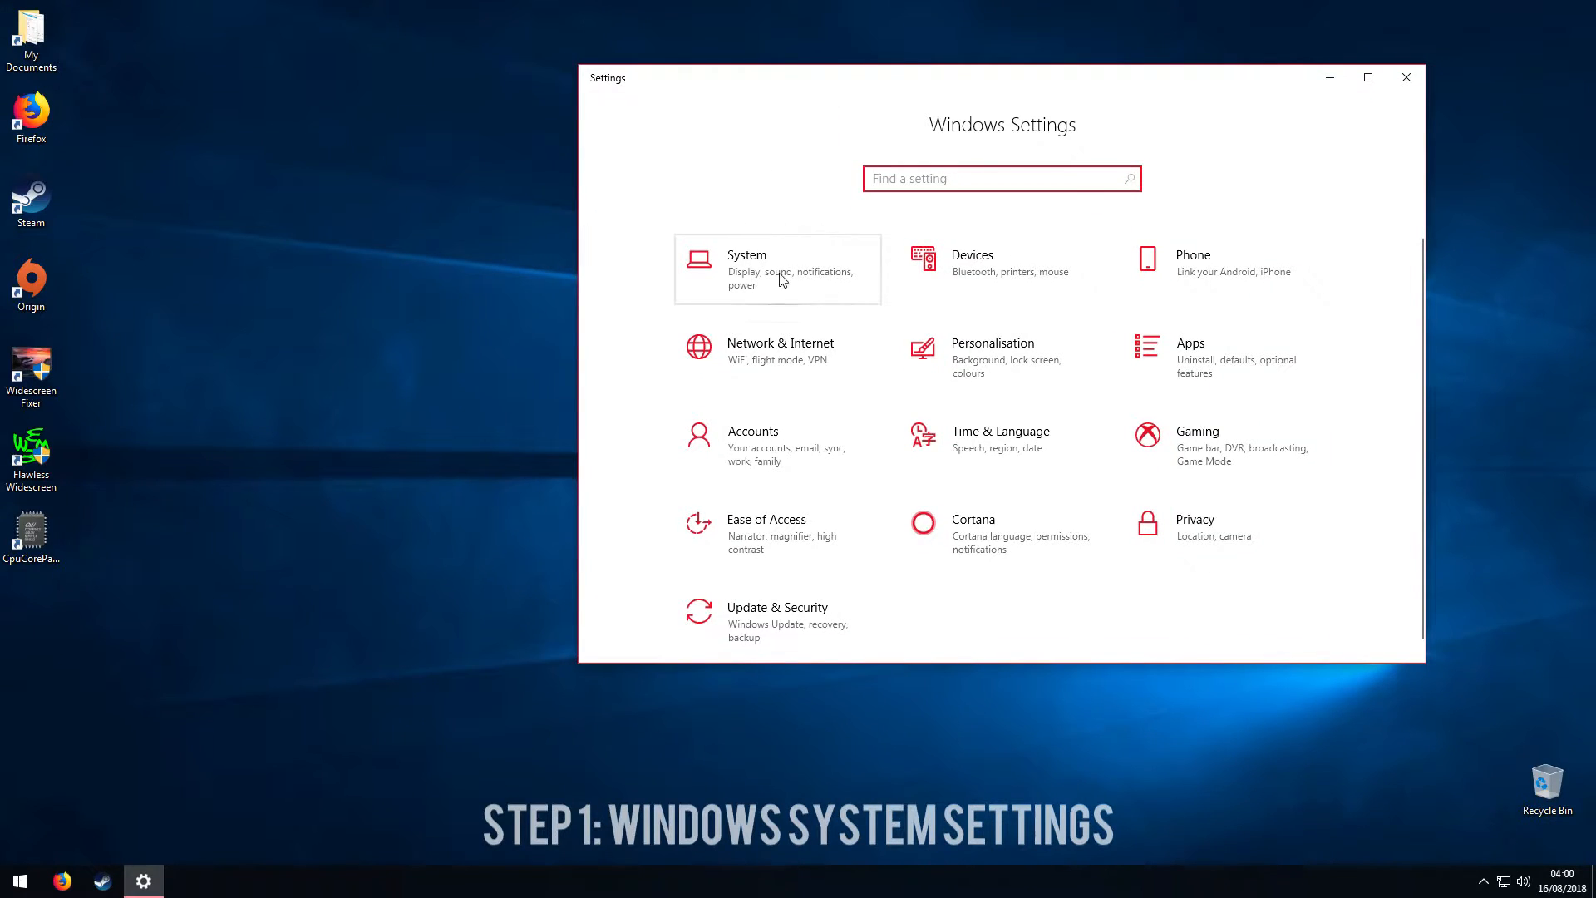
click(745, 287)
click(665, 319)
scroll(934, 531, down, 5)
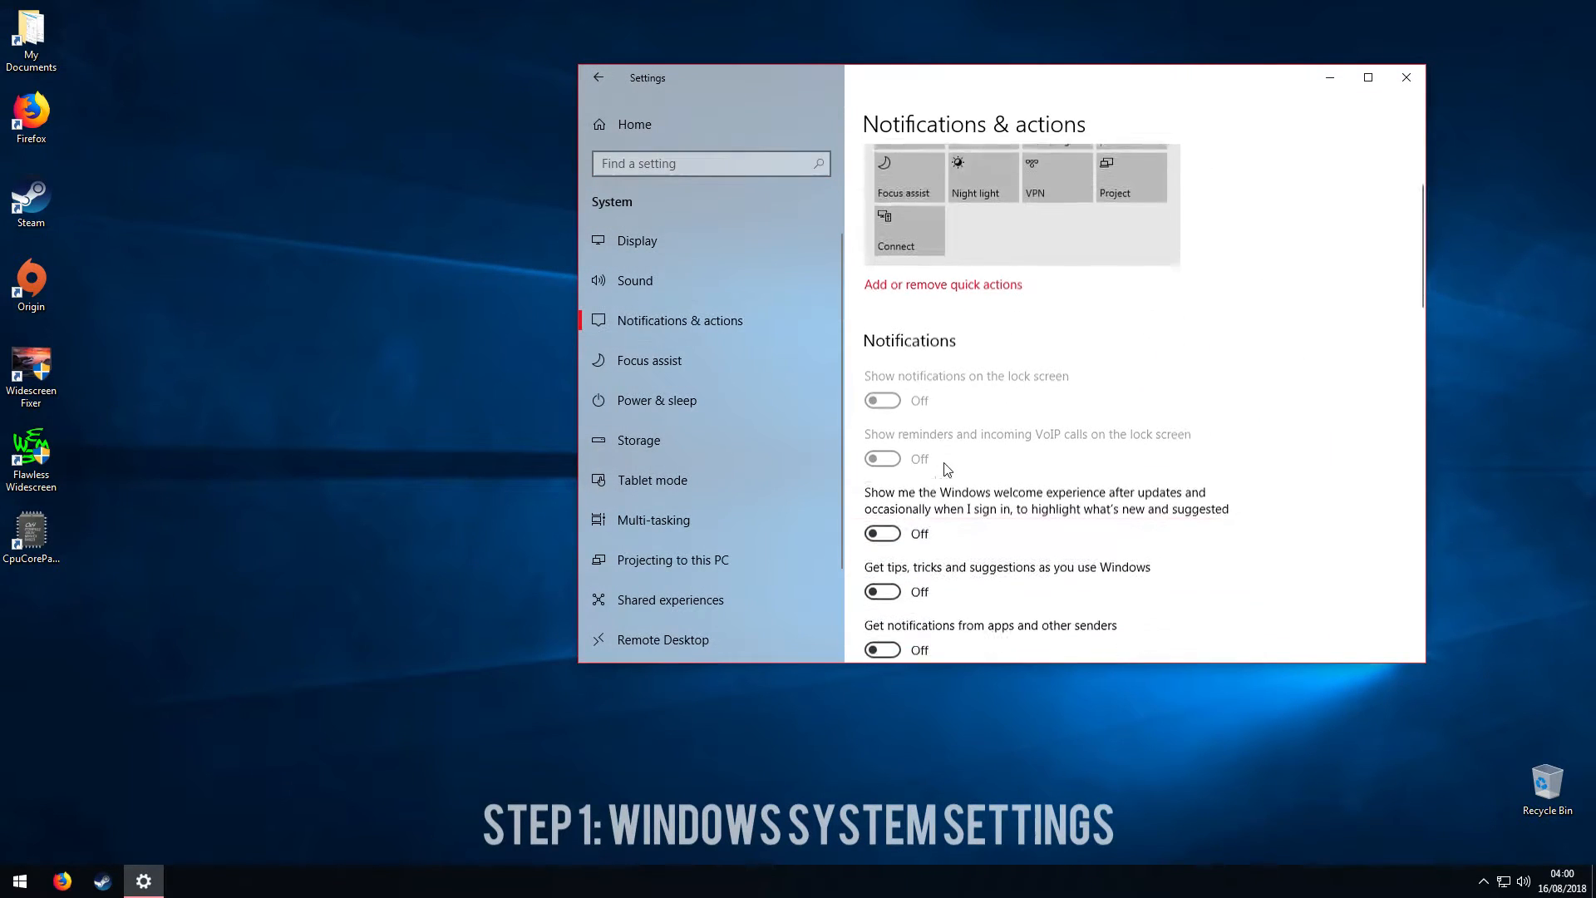
scroll(934, 531, down, 2)
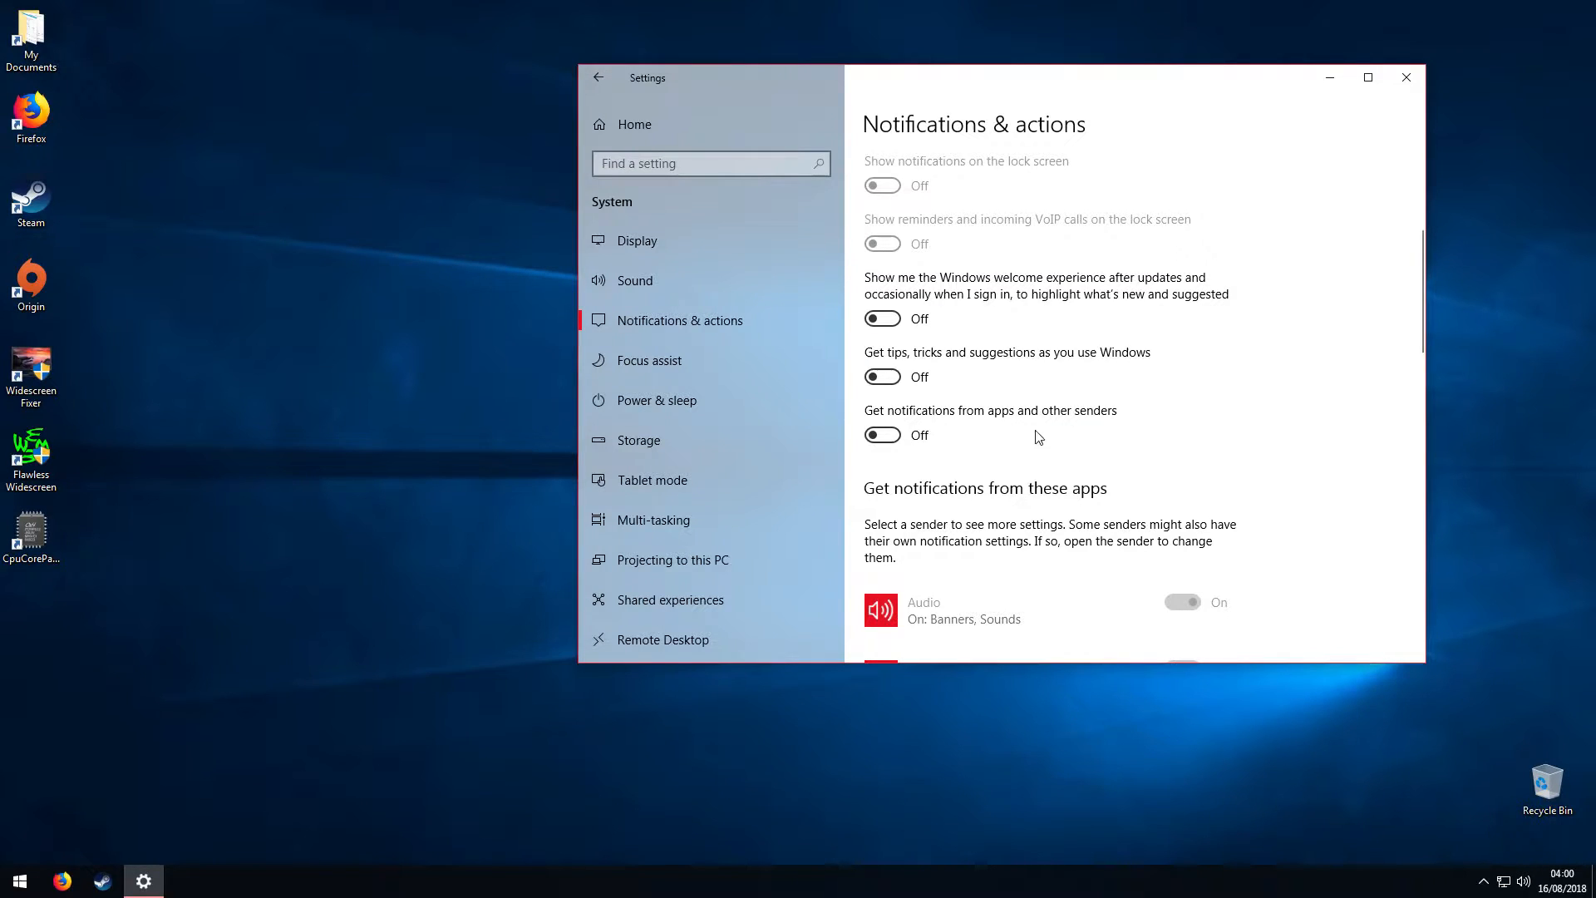
scroll(1077, 474, down, 3)
scroll(1021, 488, down, 4)
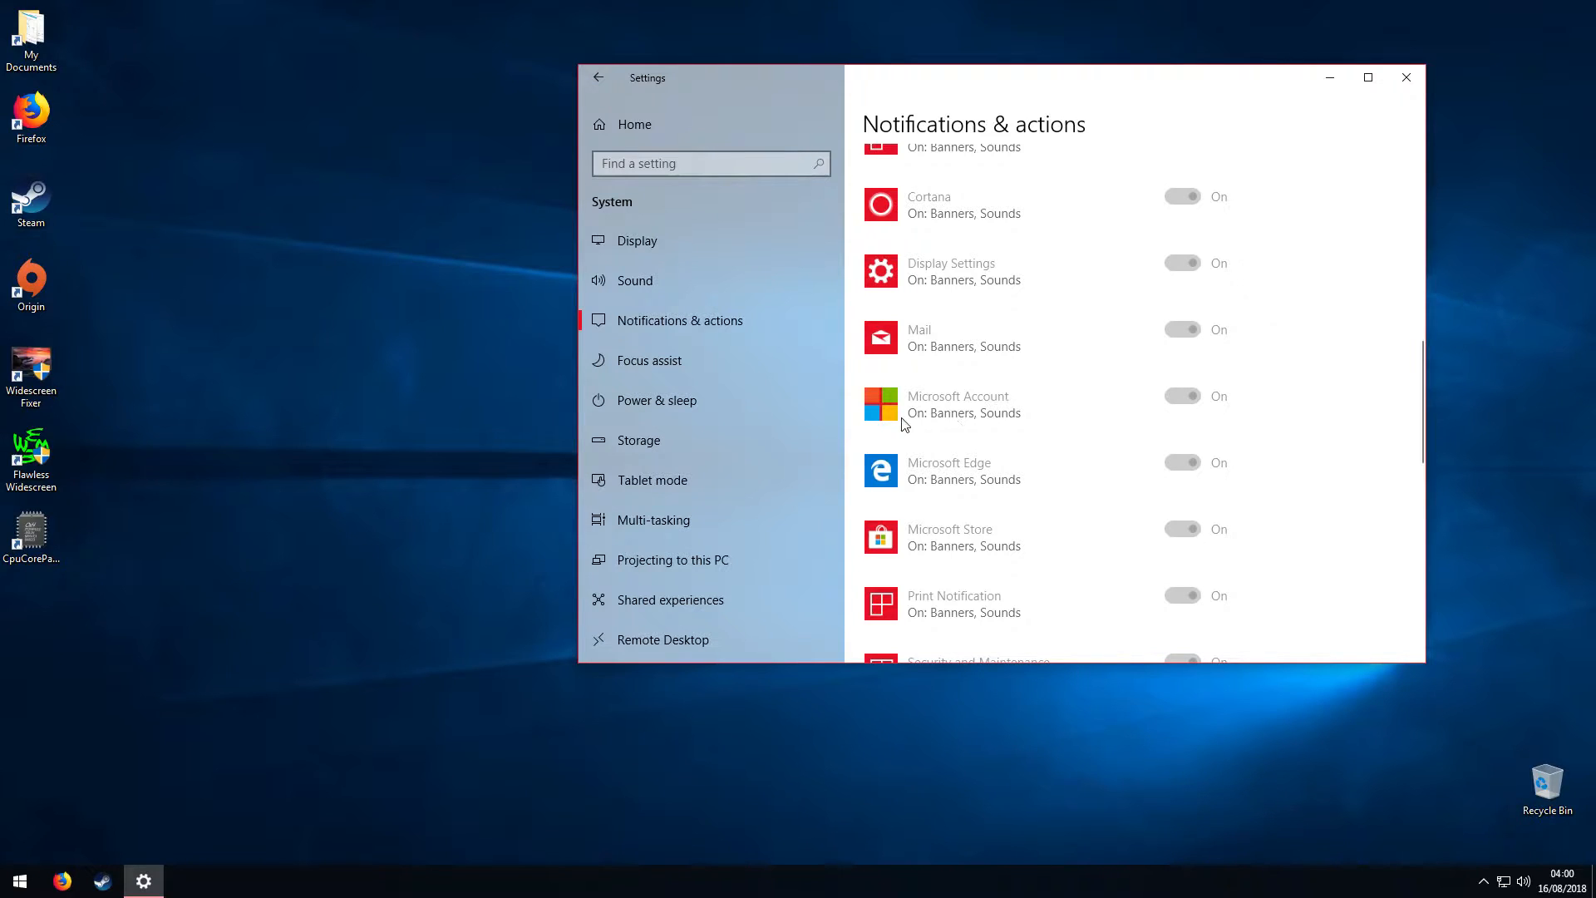
scroll(981, 582, down, 7)
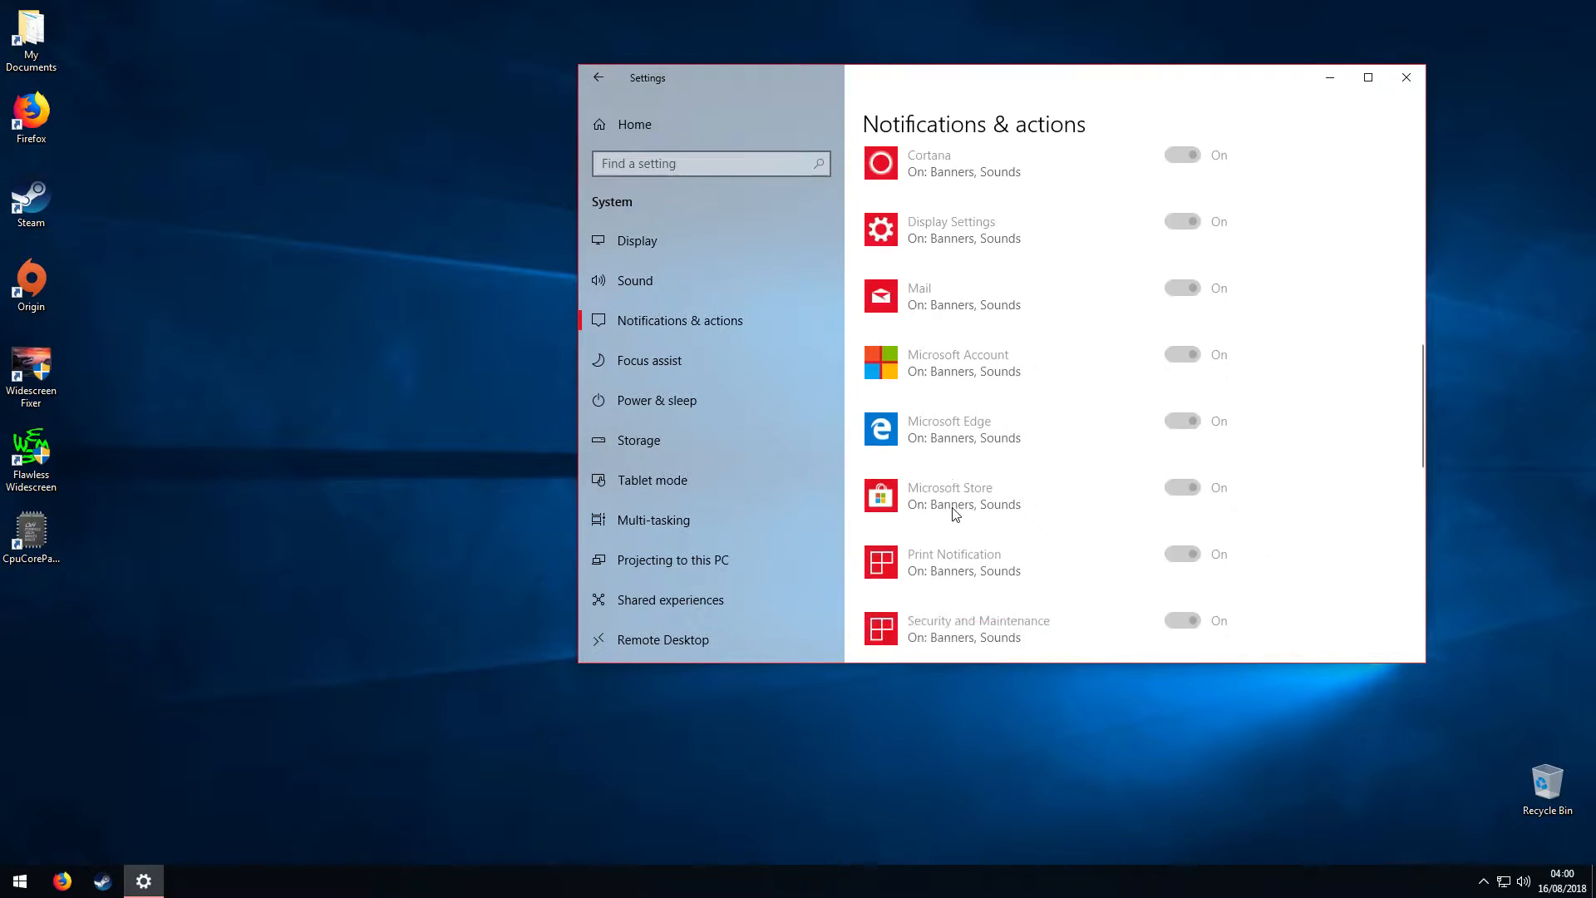
scroll(990, 592, down, 1)
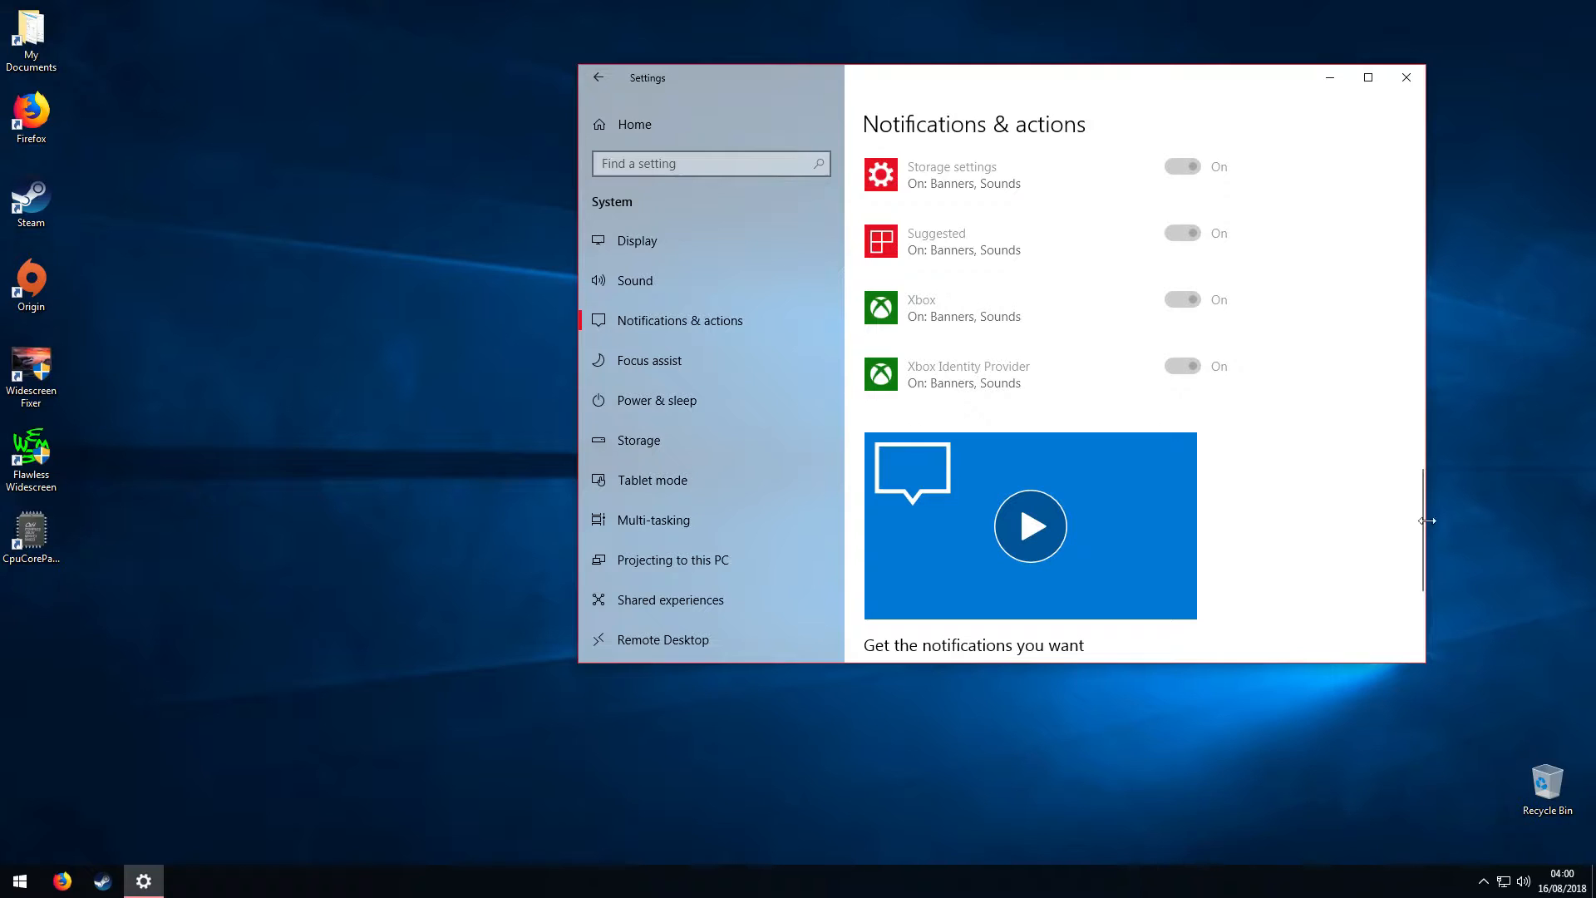
drag(1420, 510, 1418, 95)
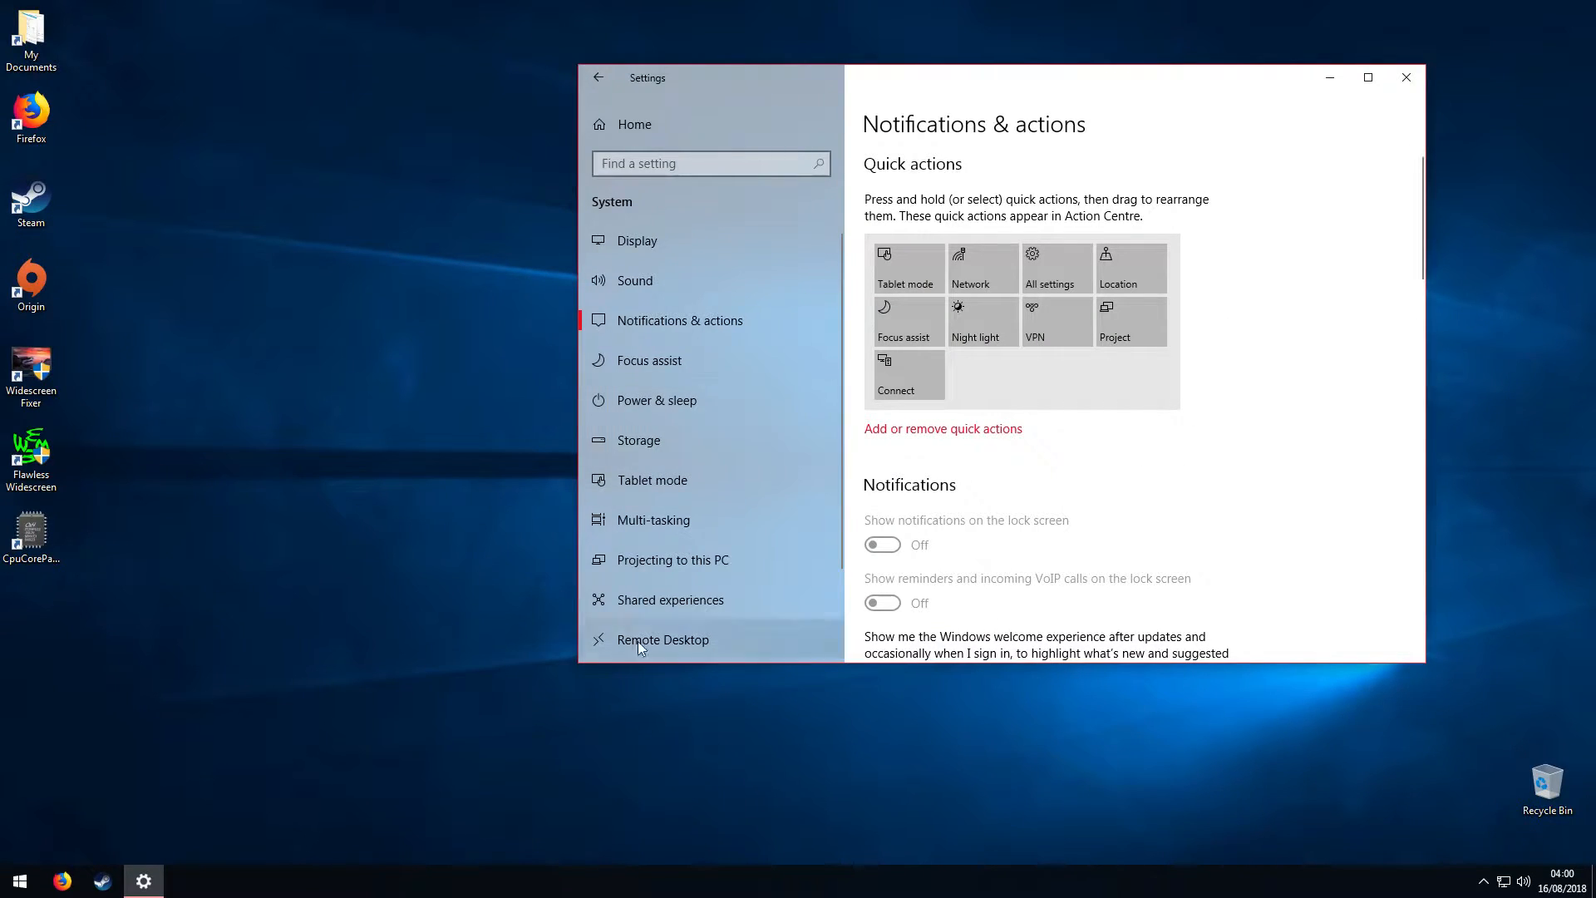
In Tablet mode settings, choose "Use desktop mode" at sign-in and "Don't ask me and don't switch" for automatic switching.
click(700, 476)
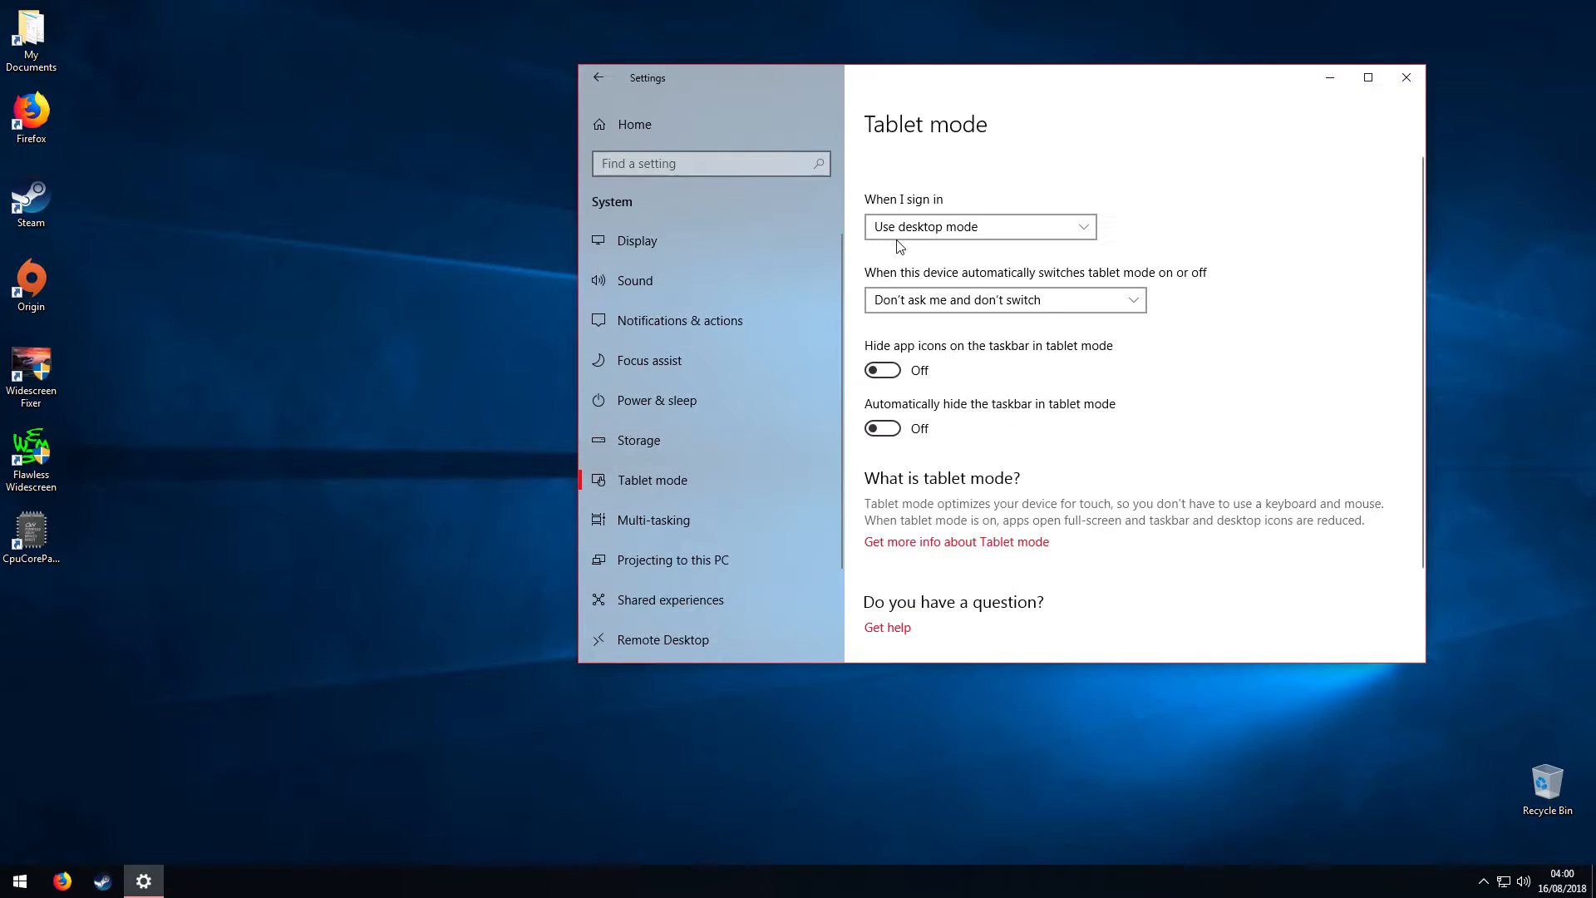
click(881, 223)
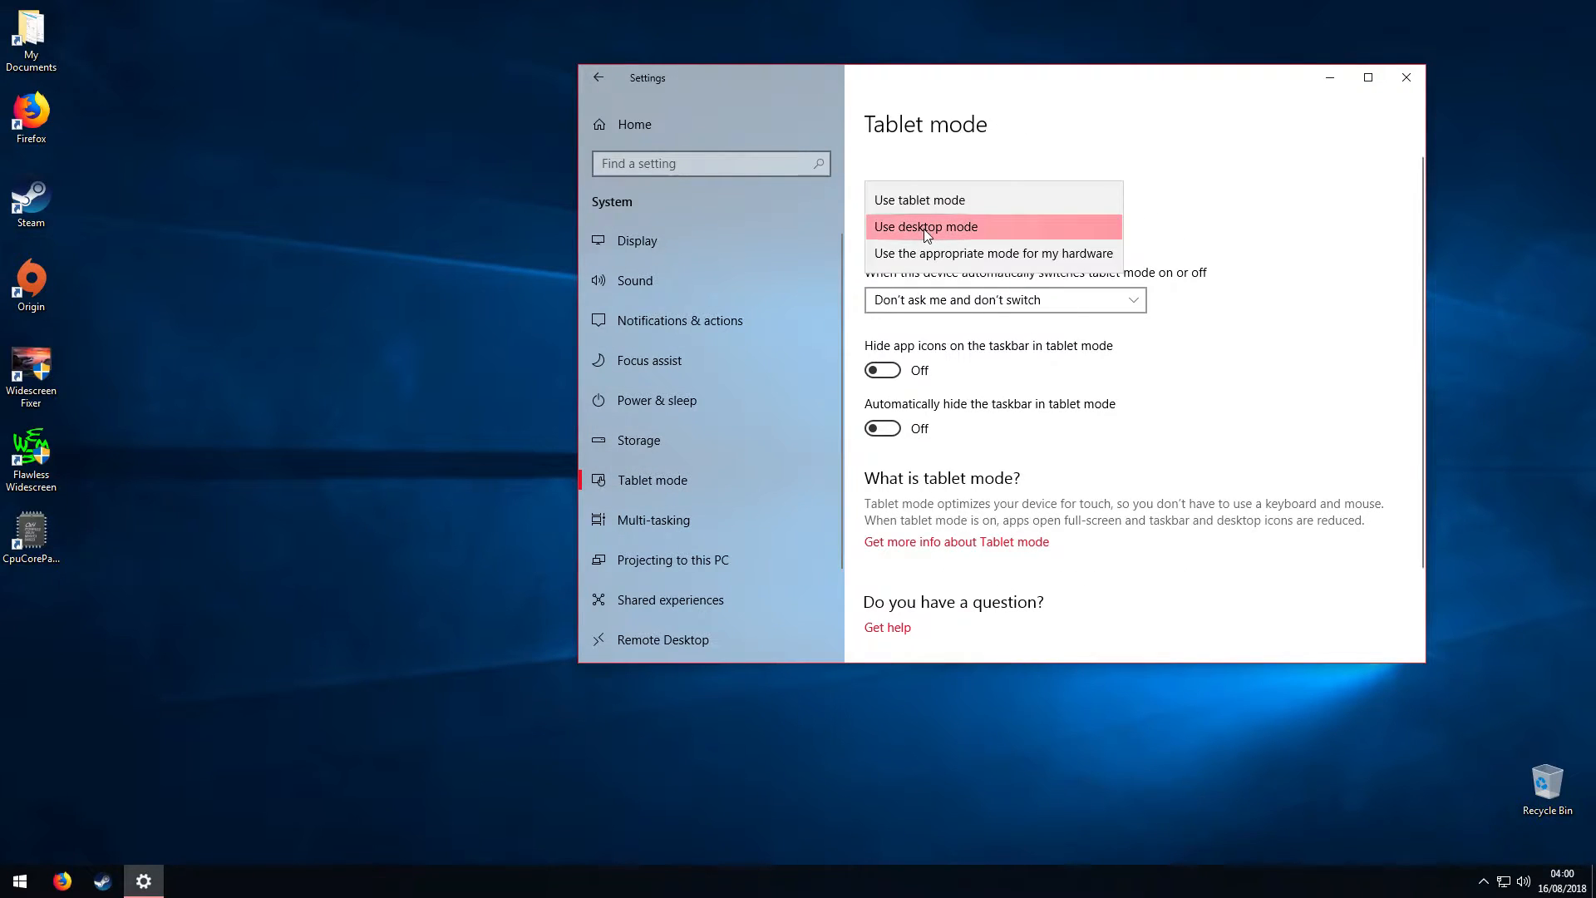
click(931, 224)
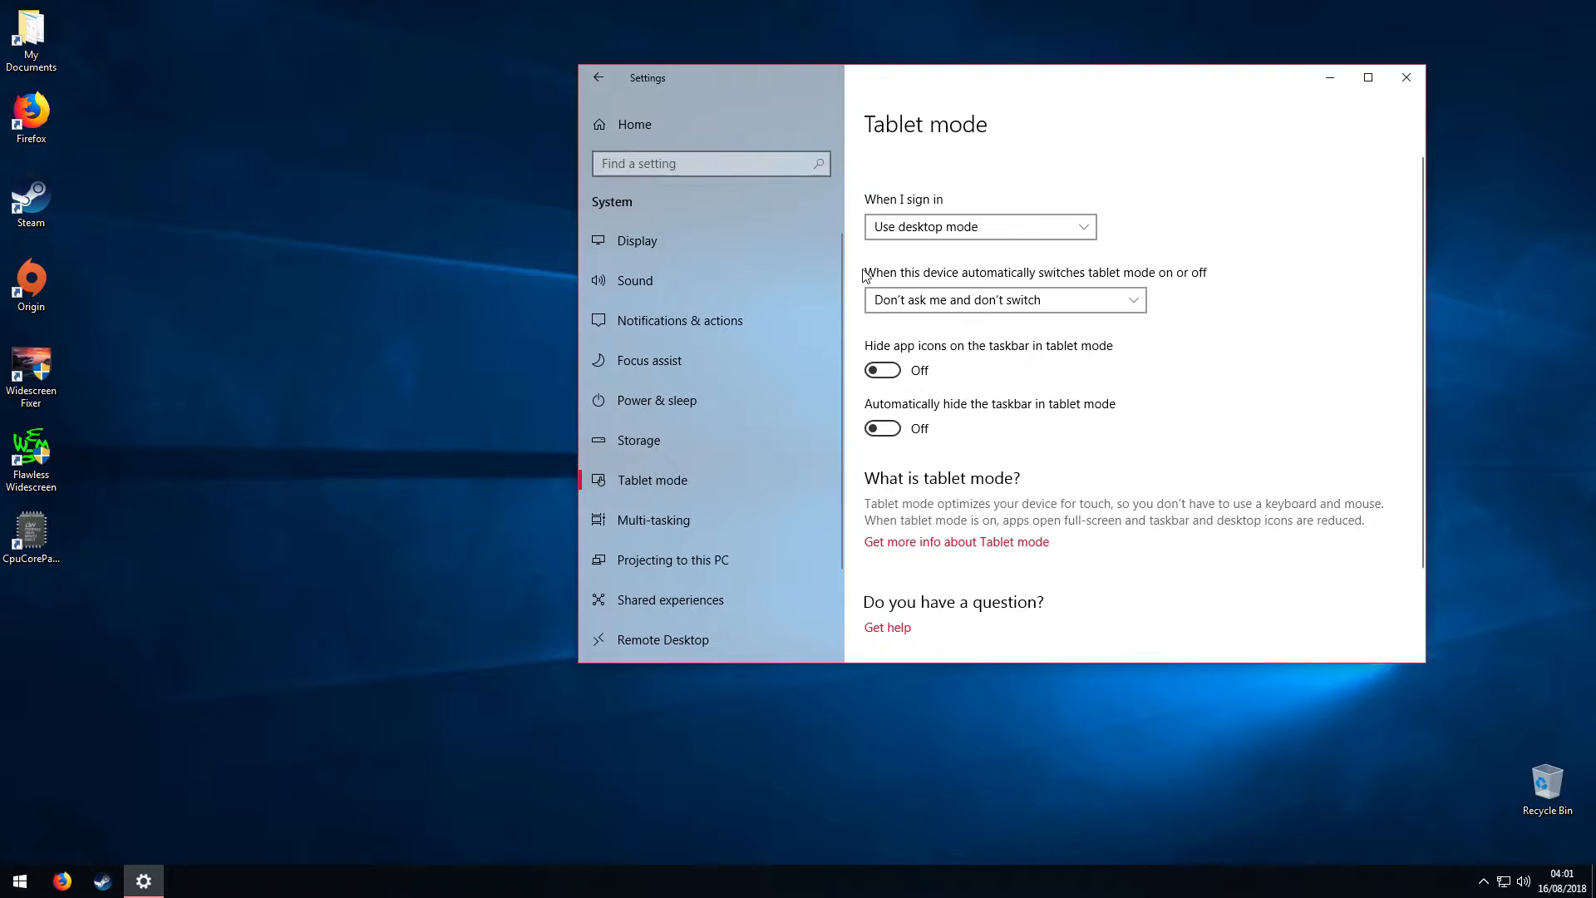
click(932, 307)
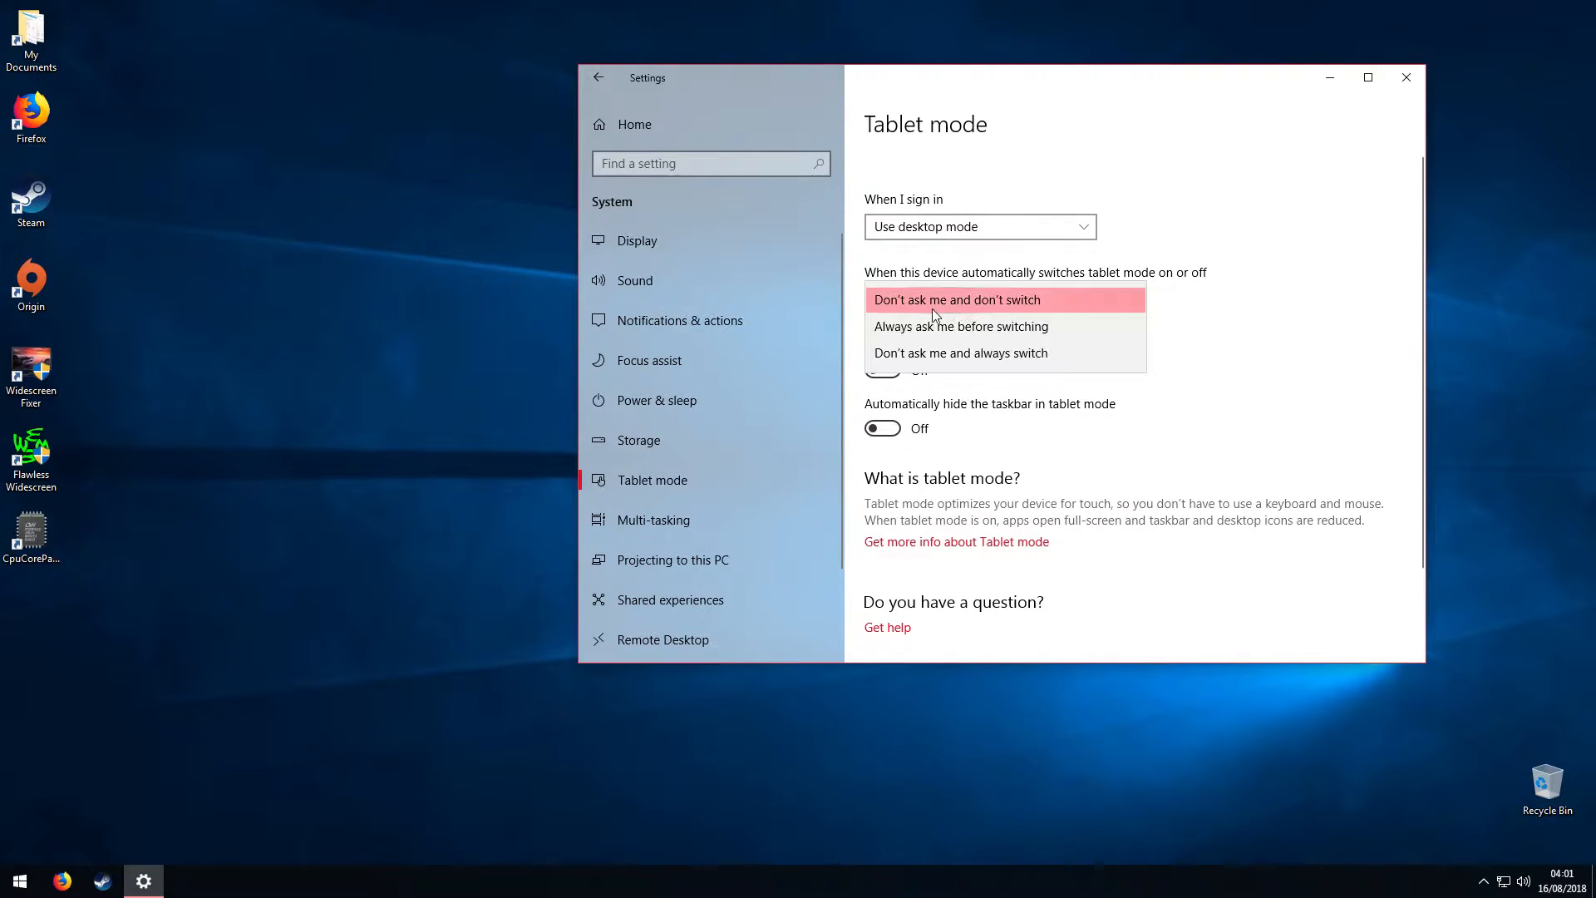
click(994, 302)
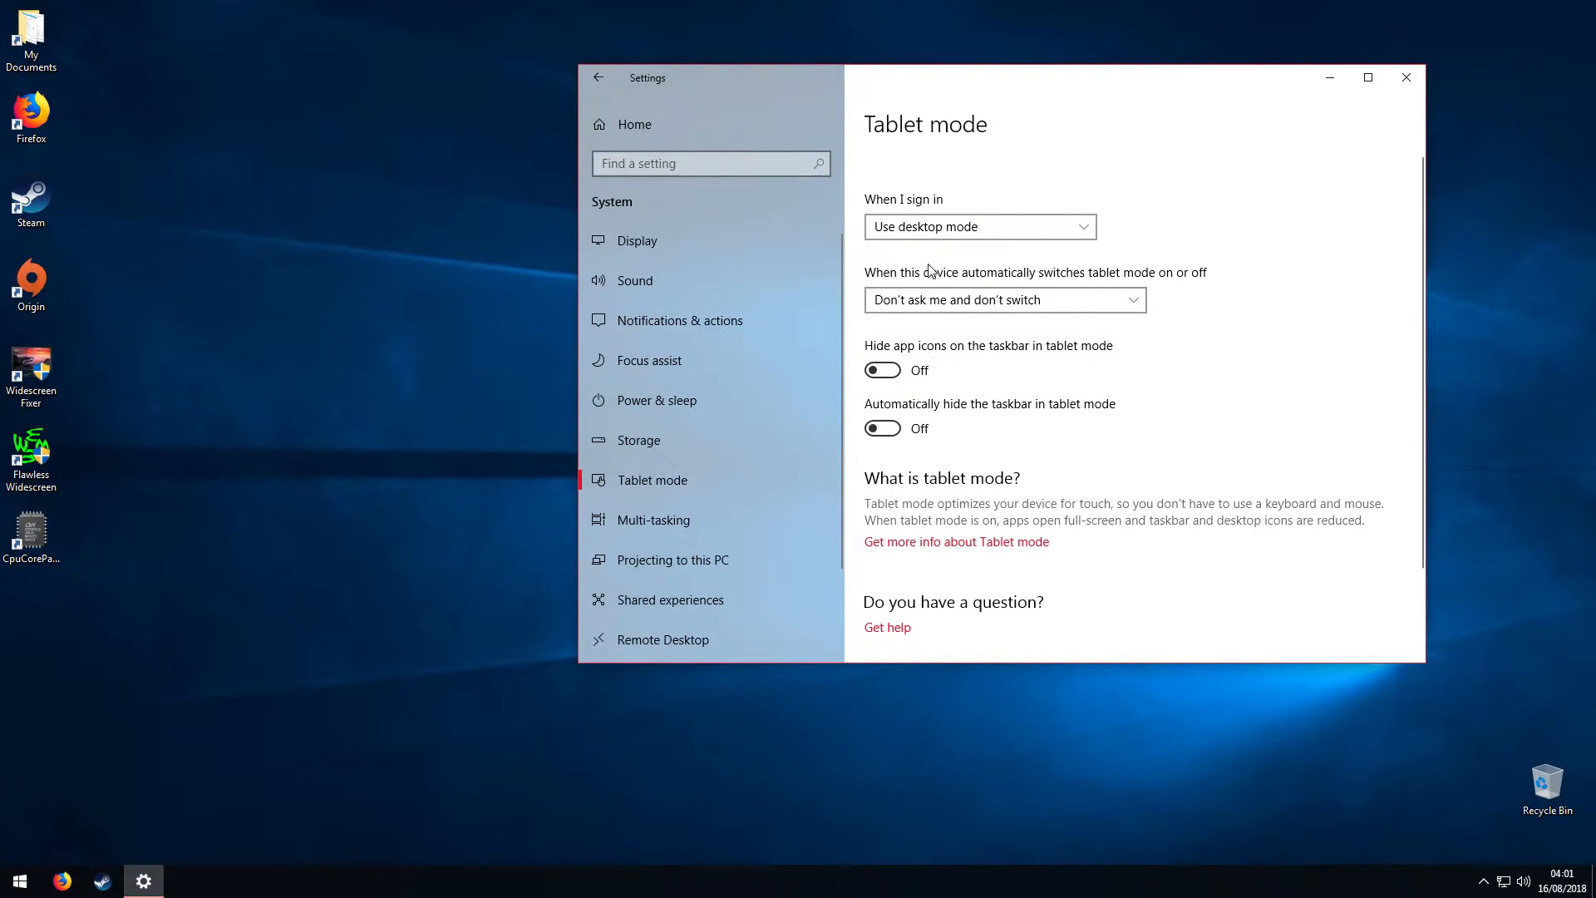
Review the Multi-tasking page and the Gaming pages for Game bar, Game DVR, Game Mode and TruePlay, and close Windows Settings.
click(634, 525)
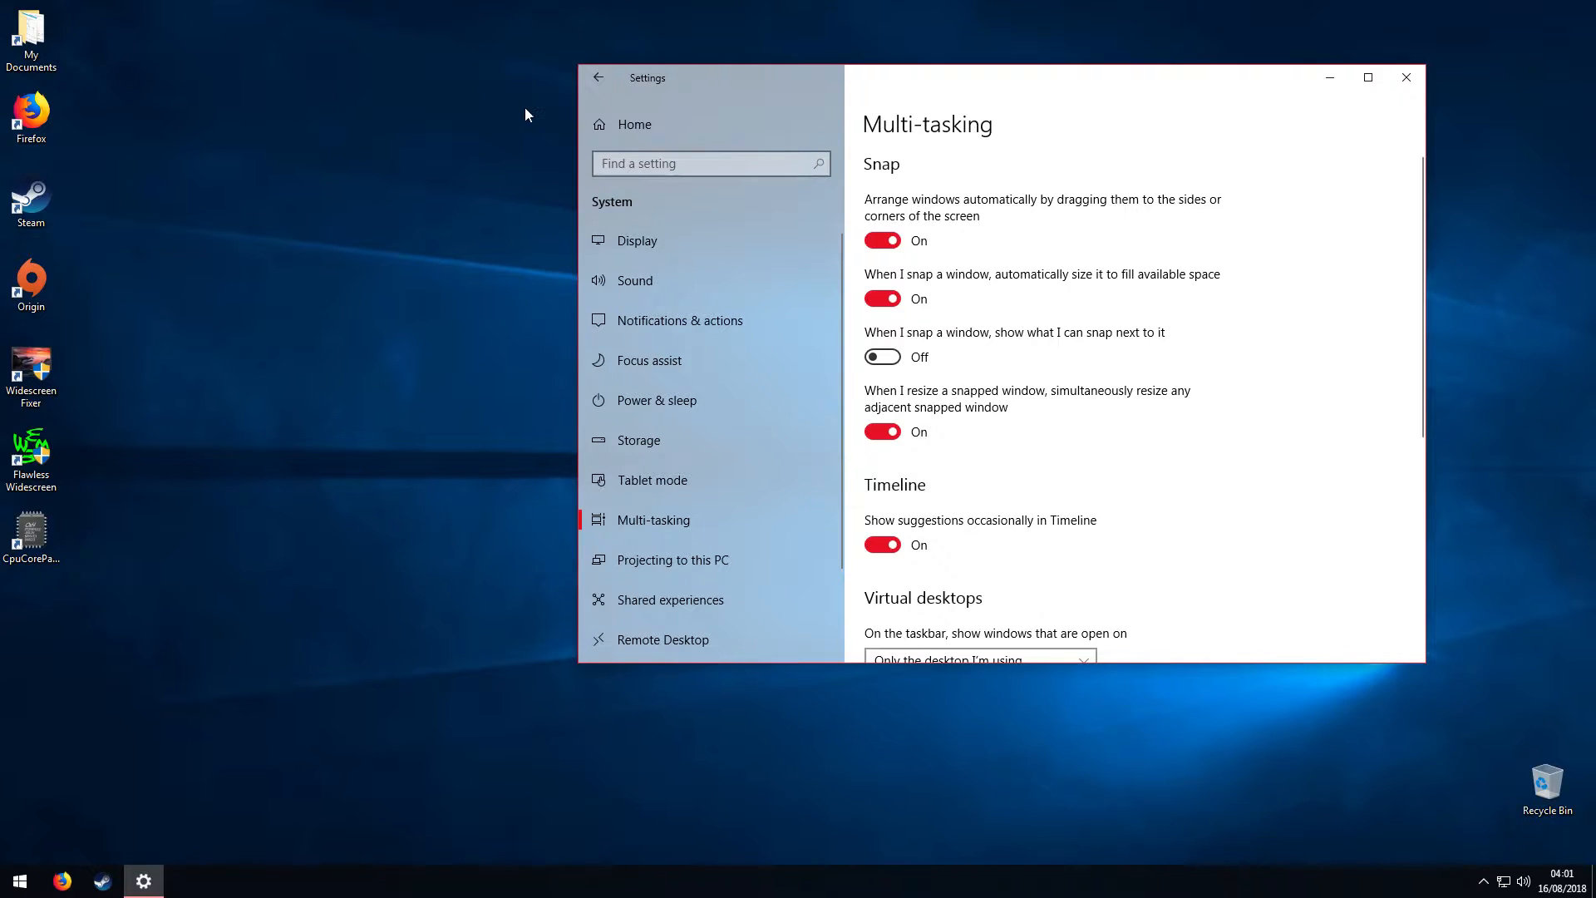
click(612, 75)
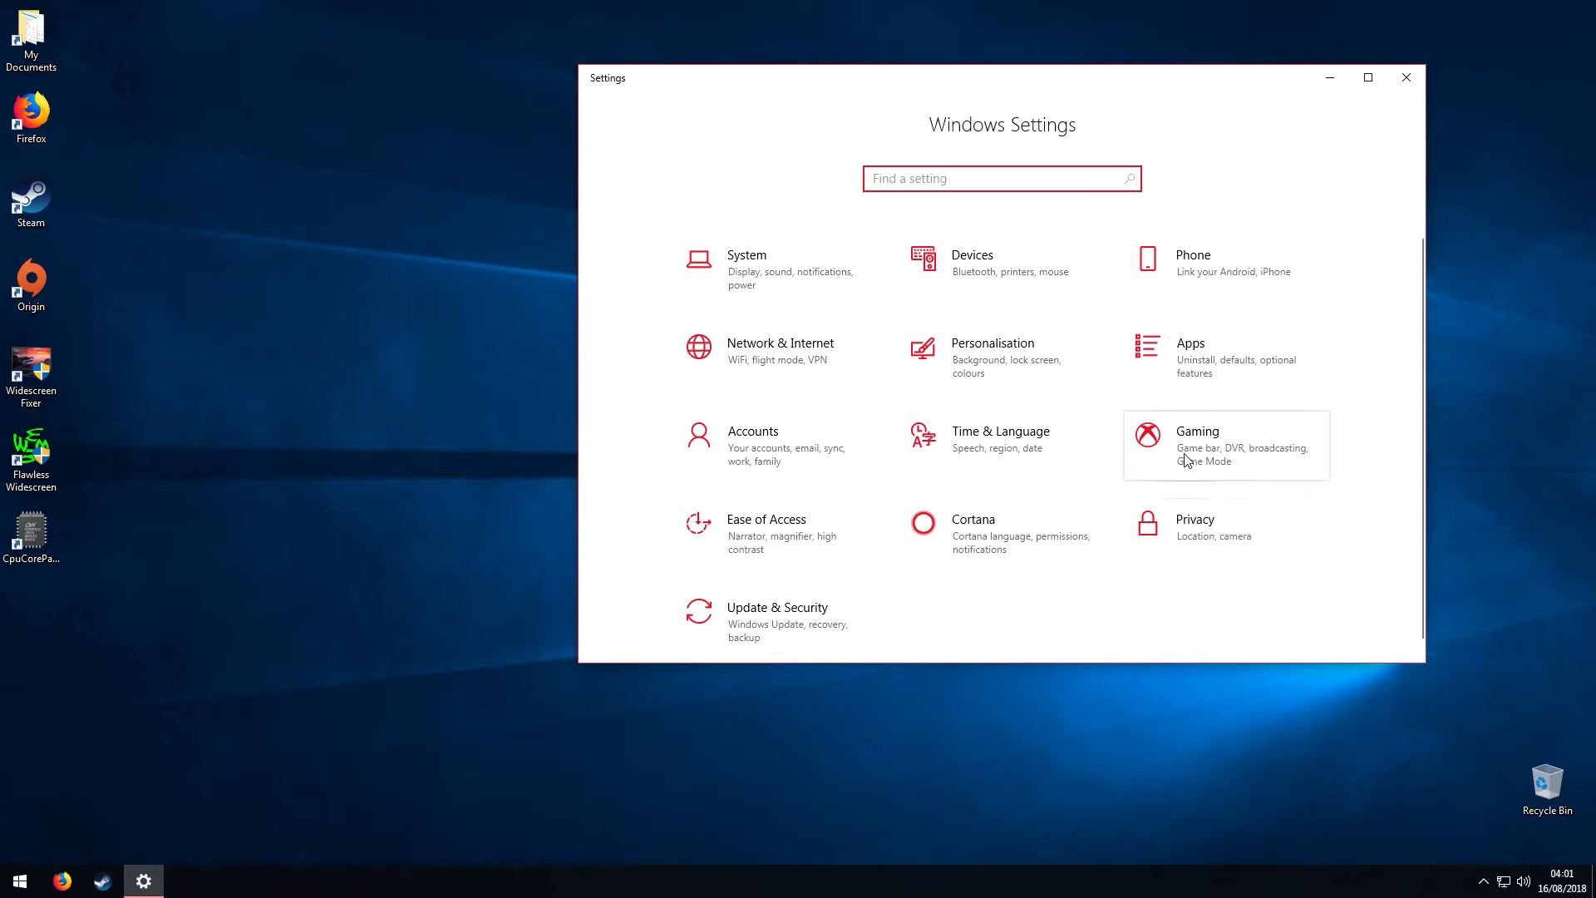
click(1196, 428)
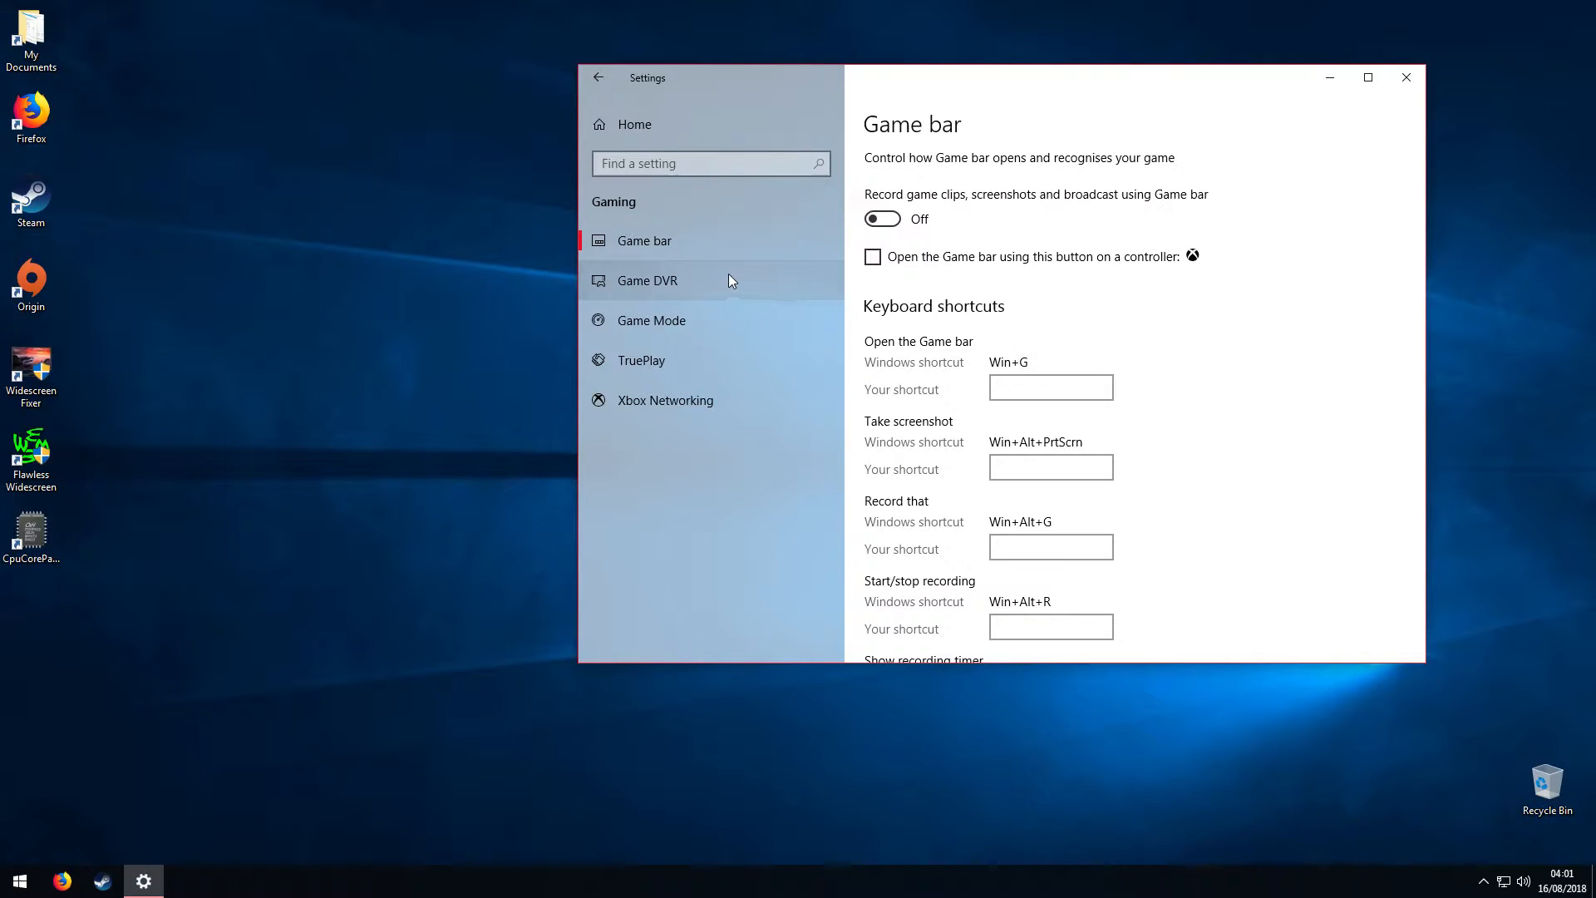
click(663, 276)
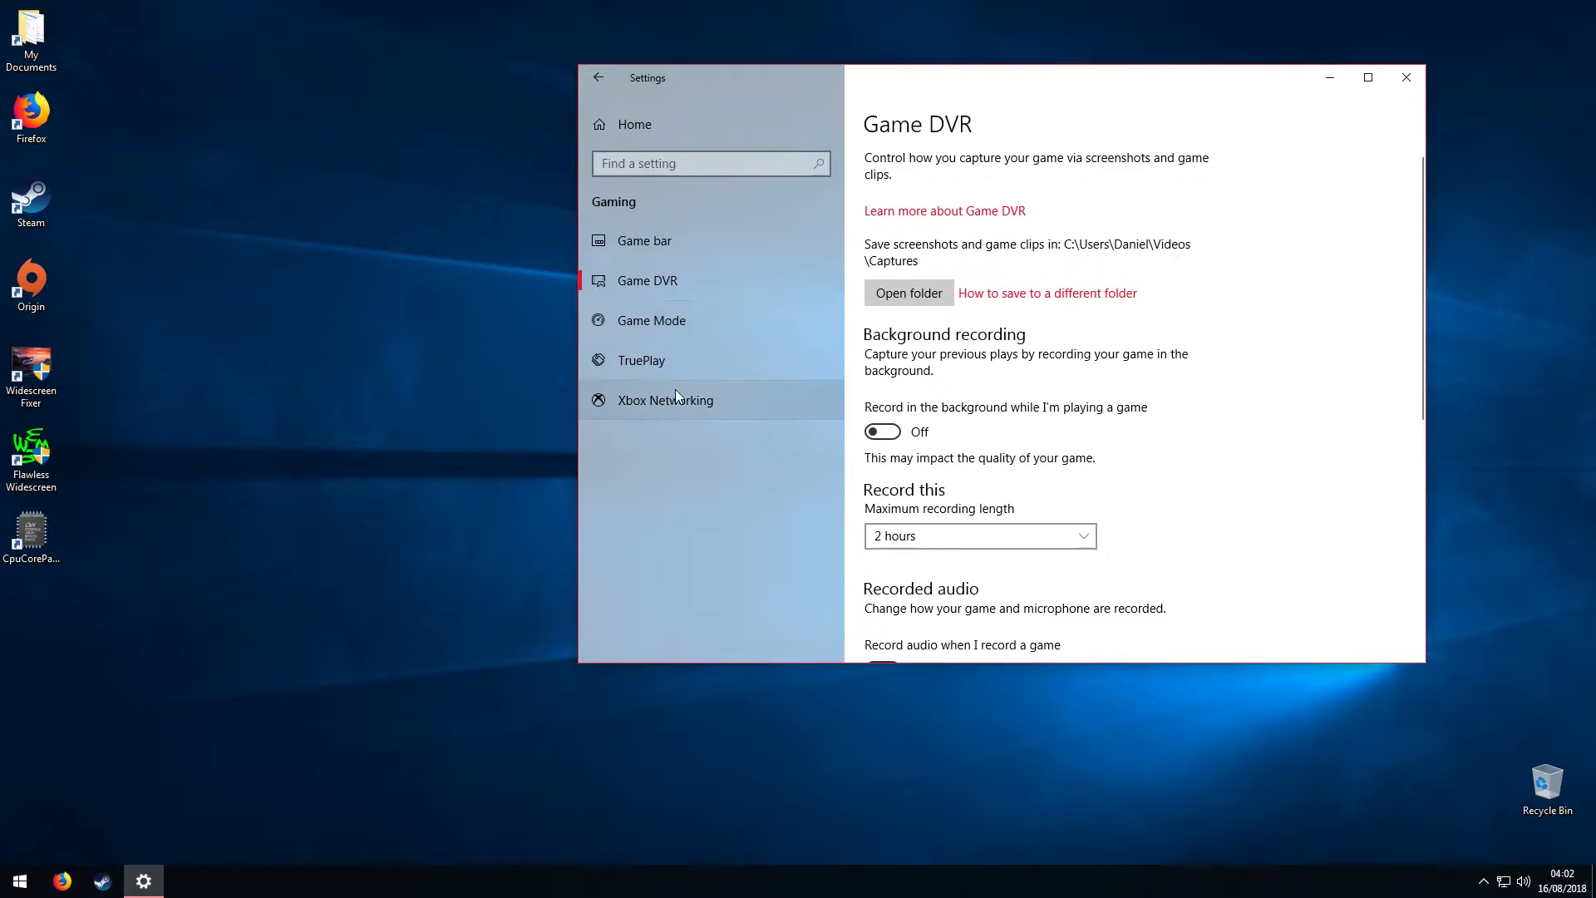
click(657, 328)
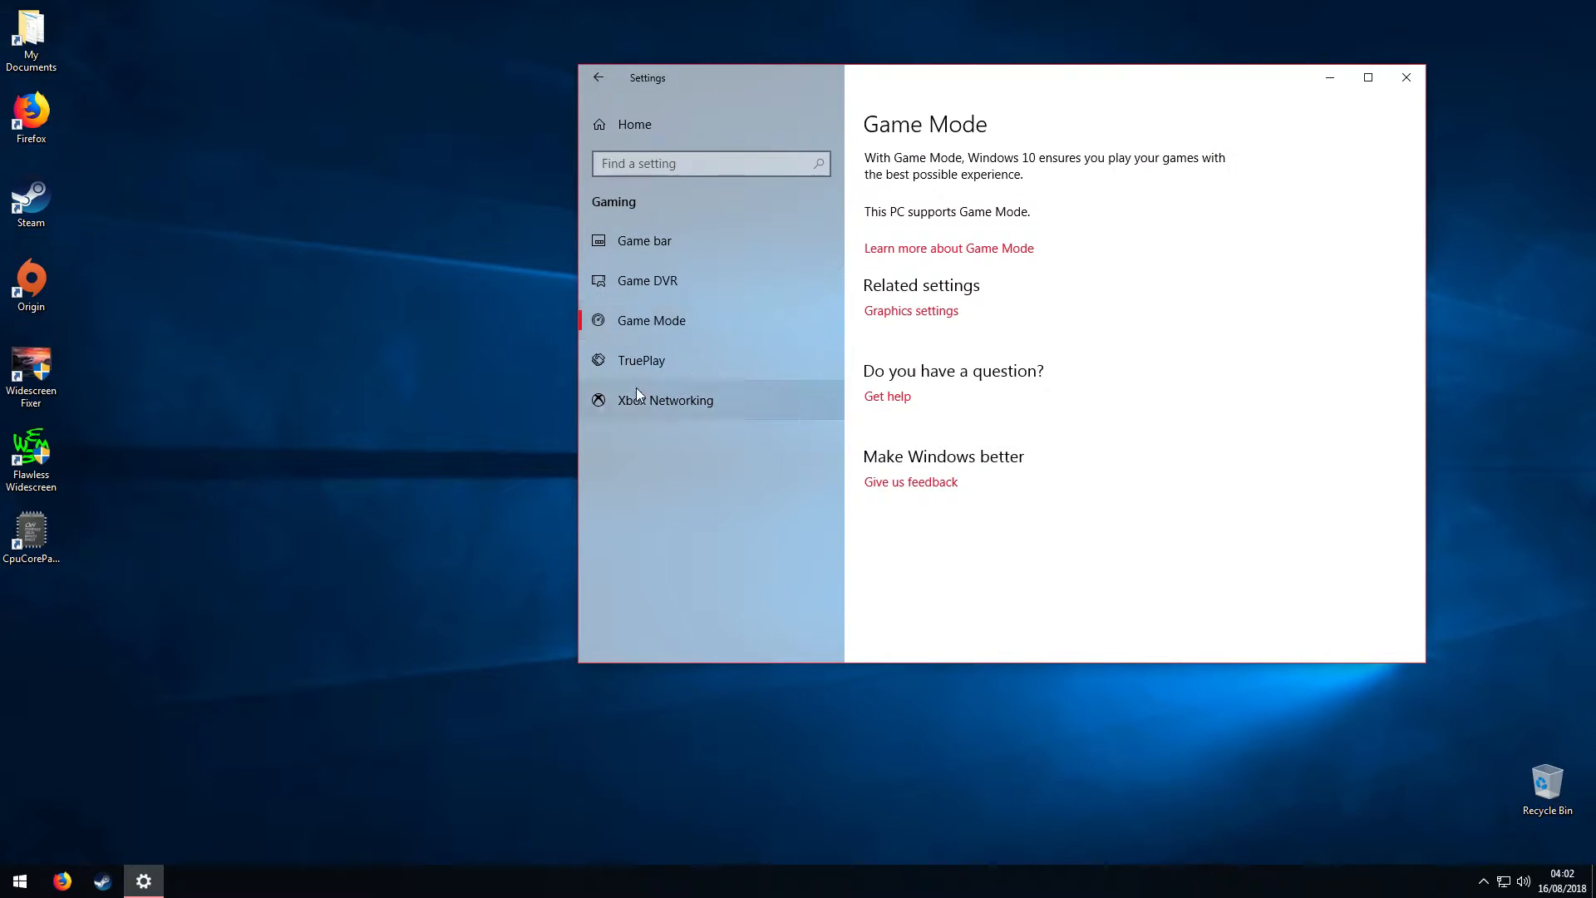
click(636, 366)
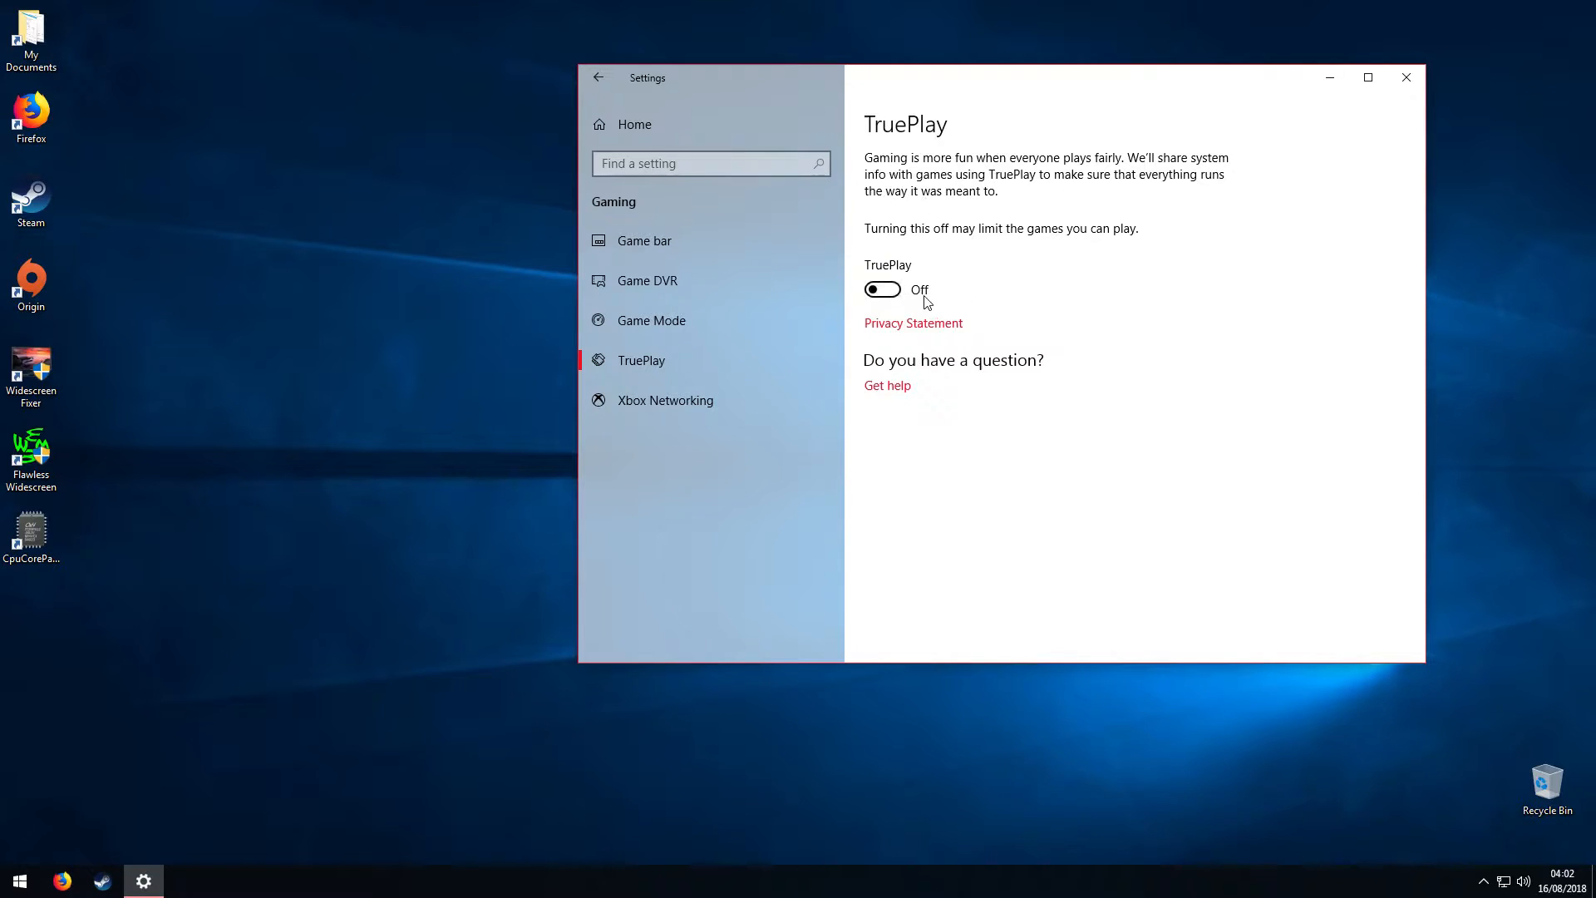
click(1405, 81)
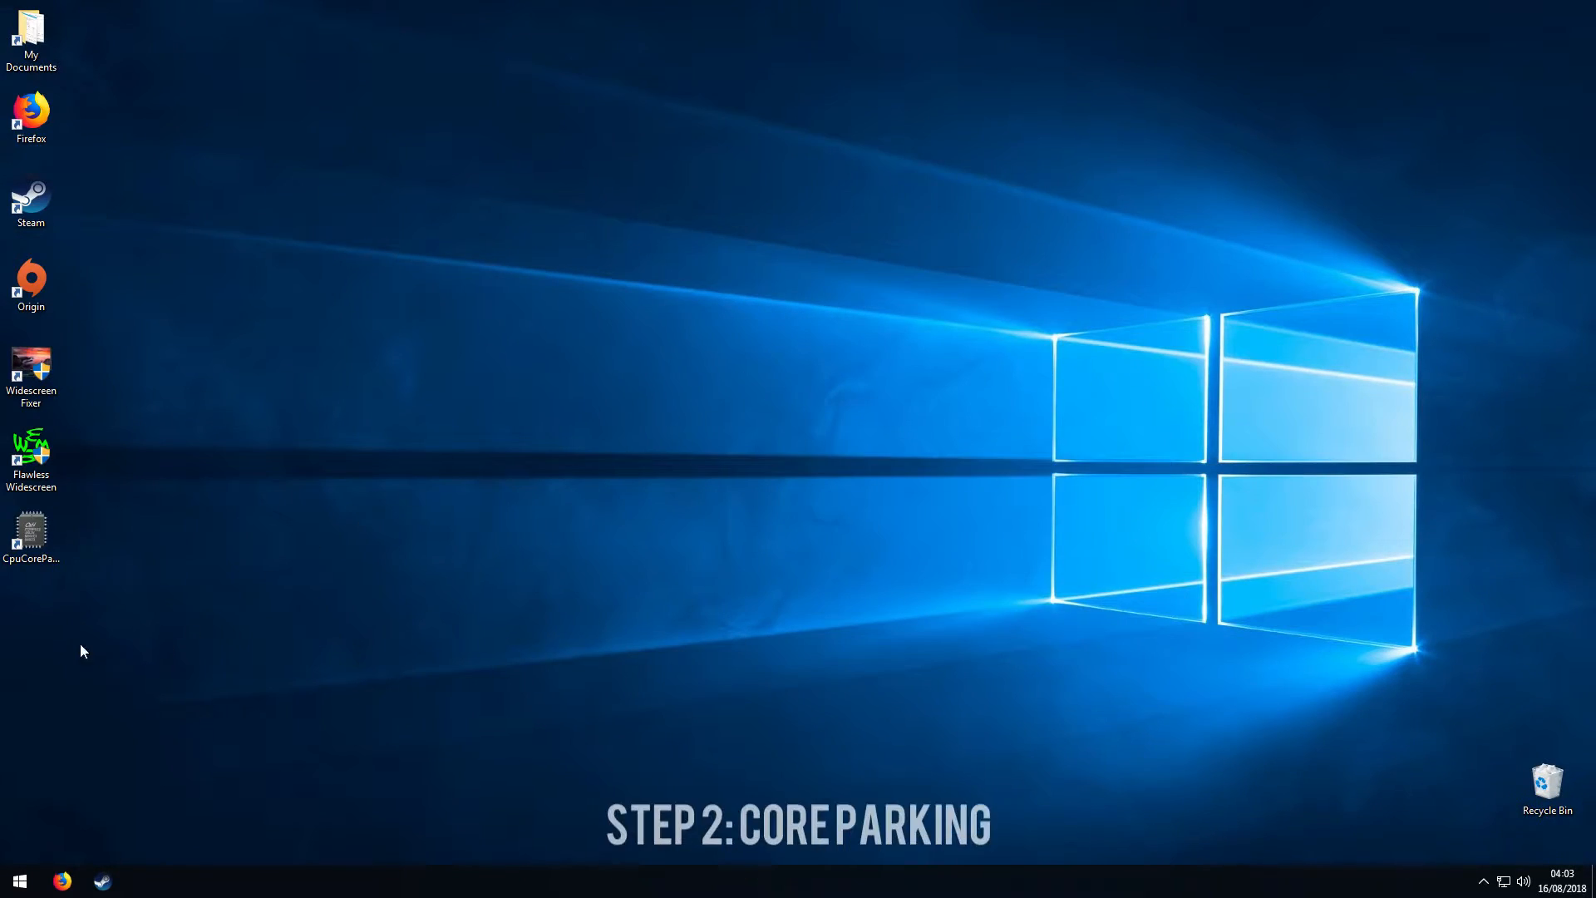
Launch CPU Core Parking Manager from the desktop, move its window towards the screen centre and examine the graphs of all CPU cores.
click(18, 551)
double_click(24, 572)
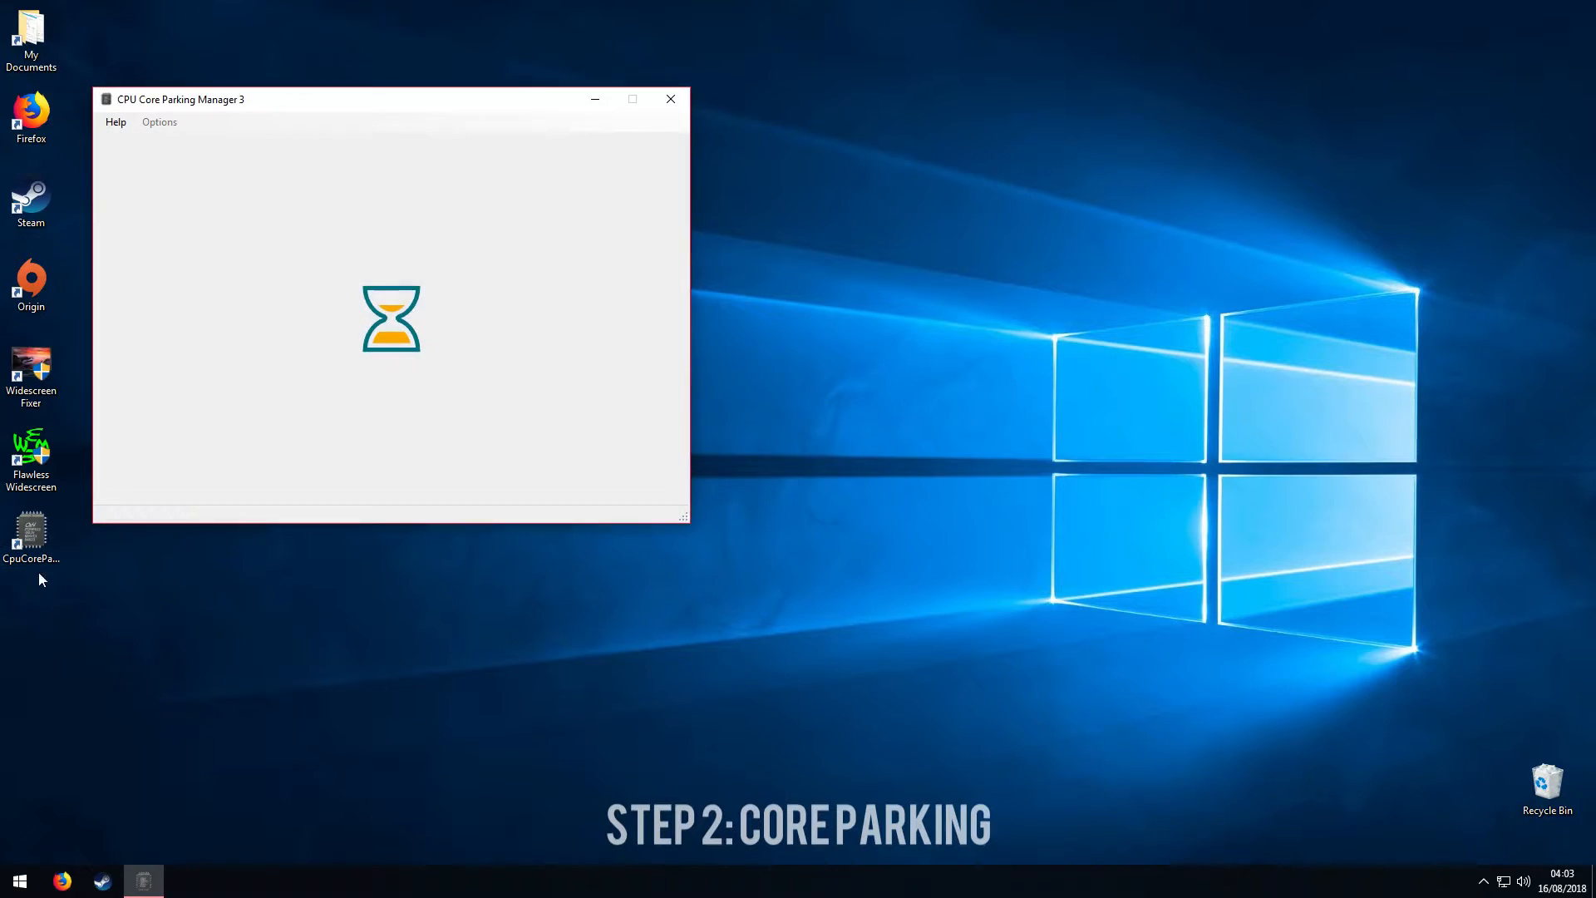
drag(475, 104, 904, 180)
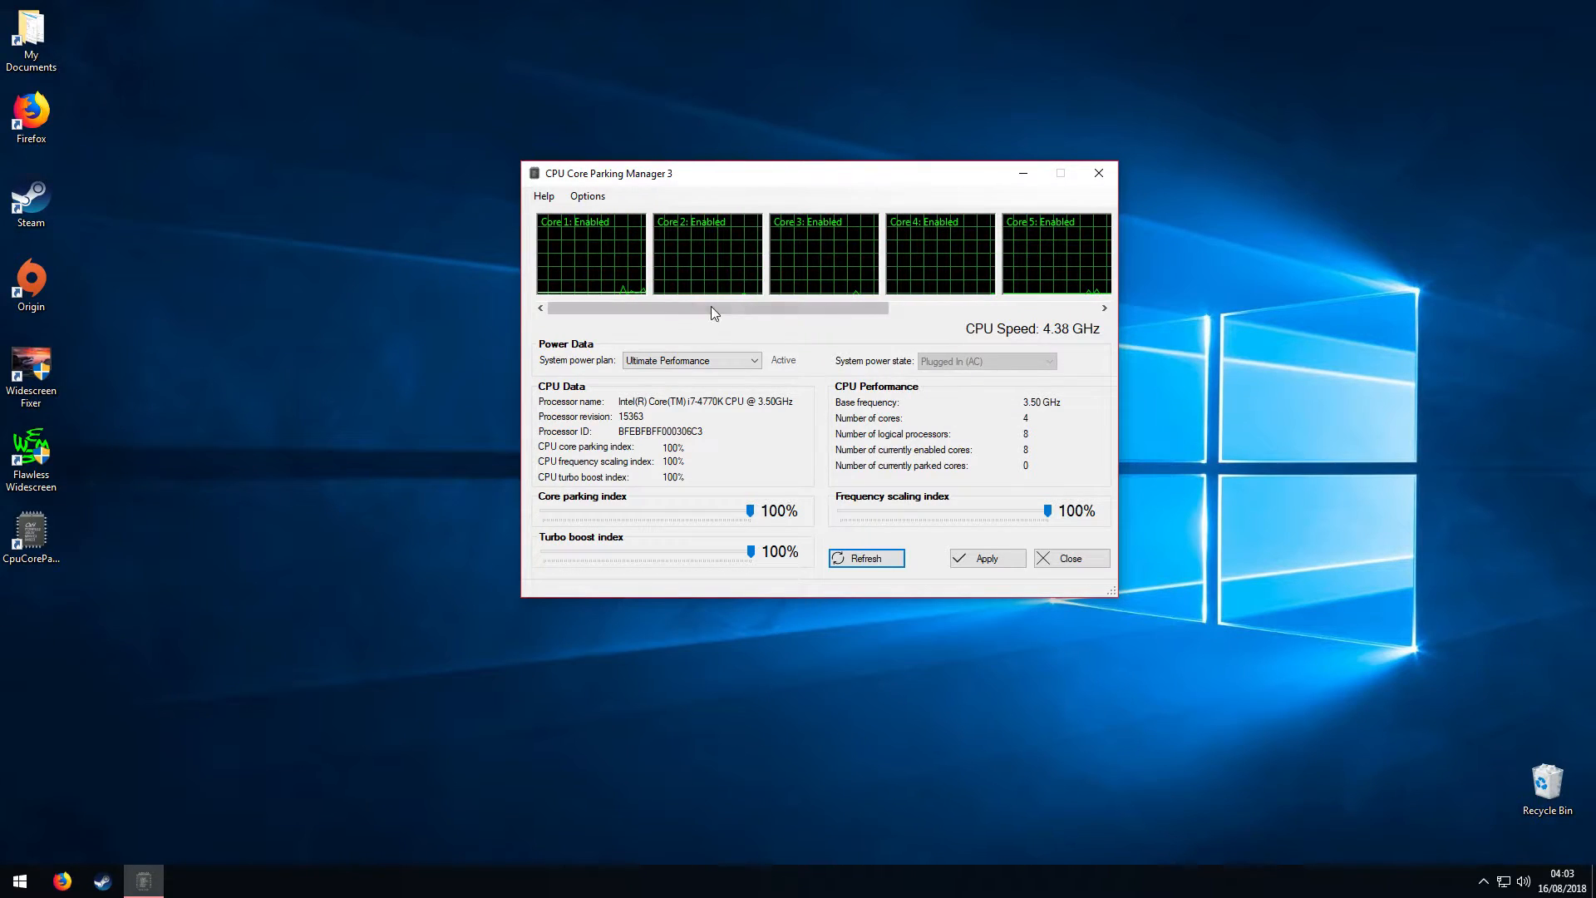
drag(665, 307, 624, 289)
click(555, 232)
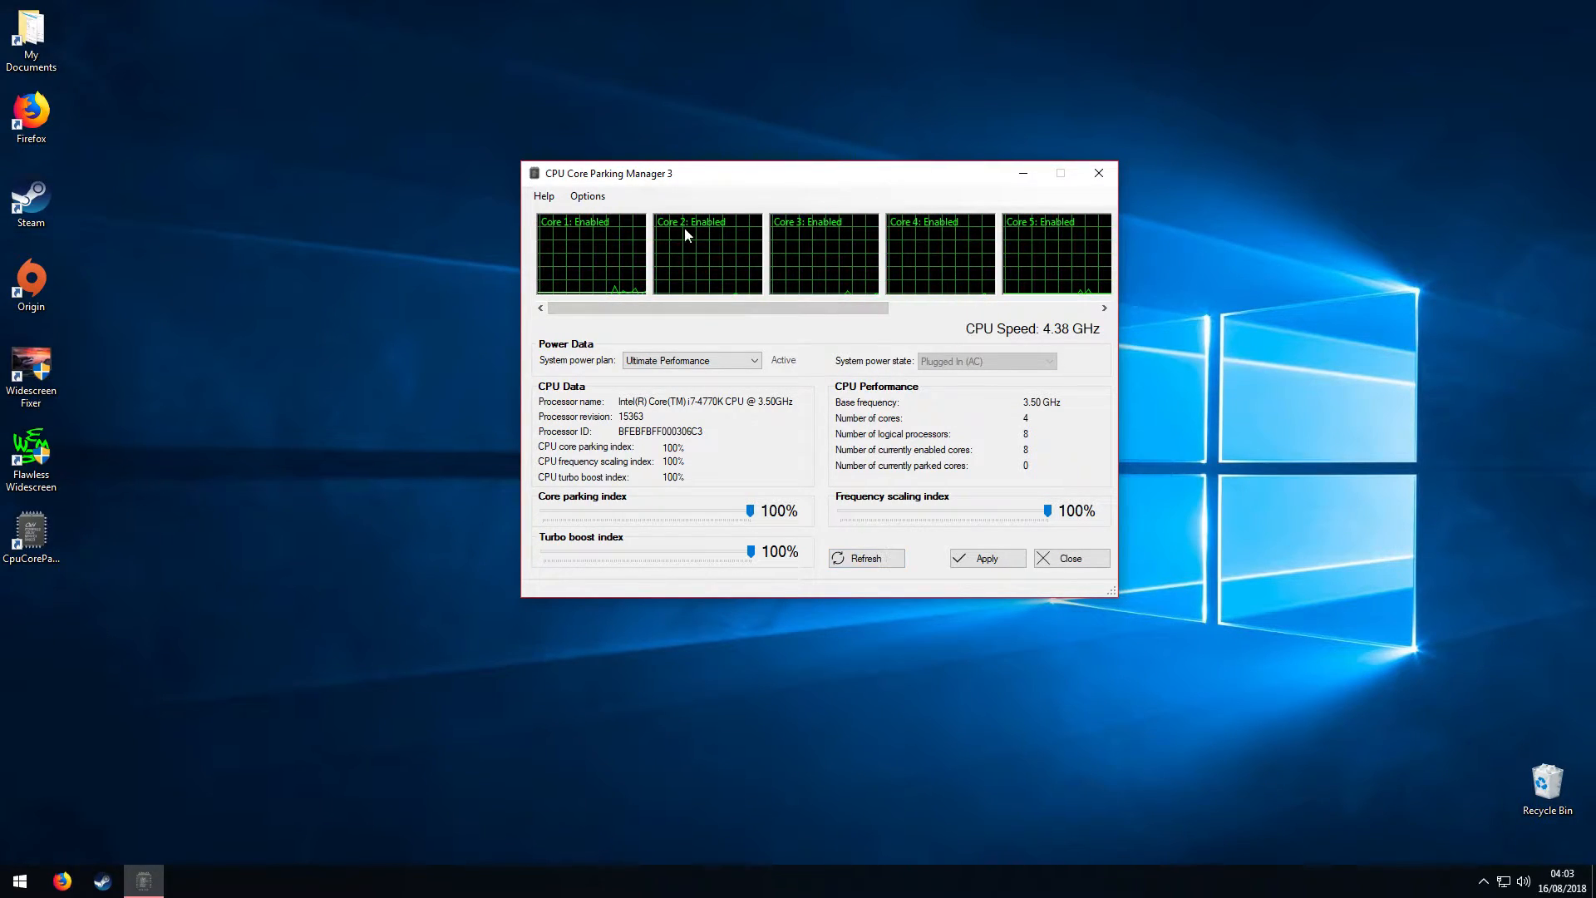
drag(801, 301, 1023, 291)
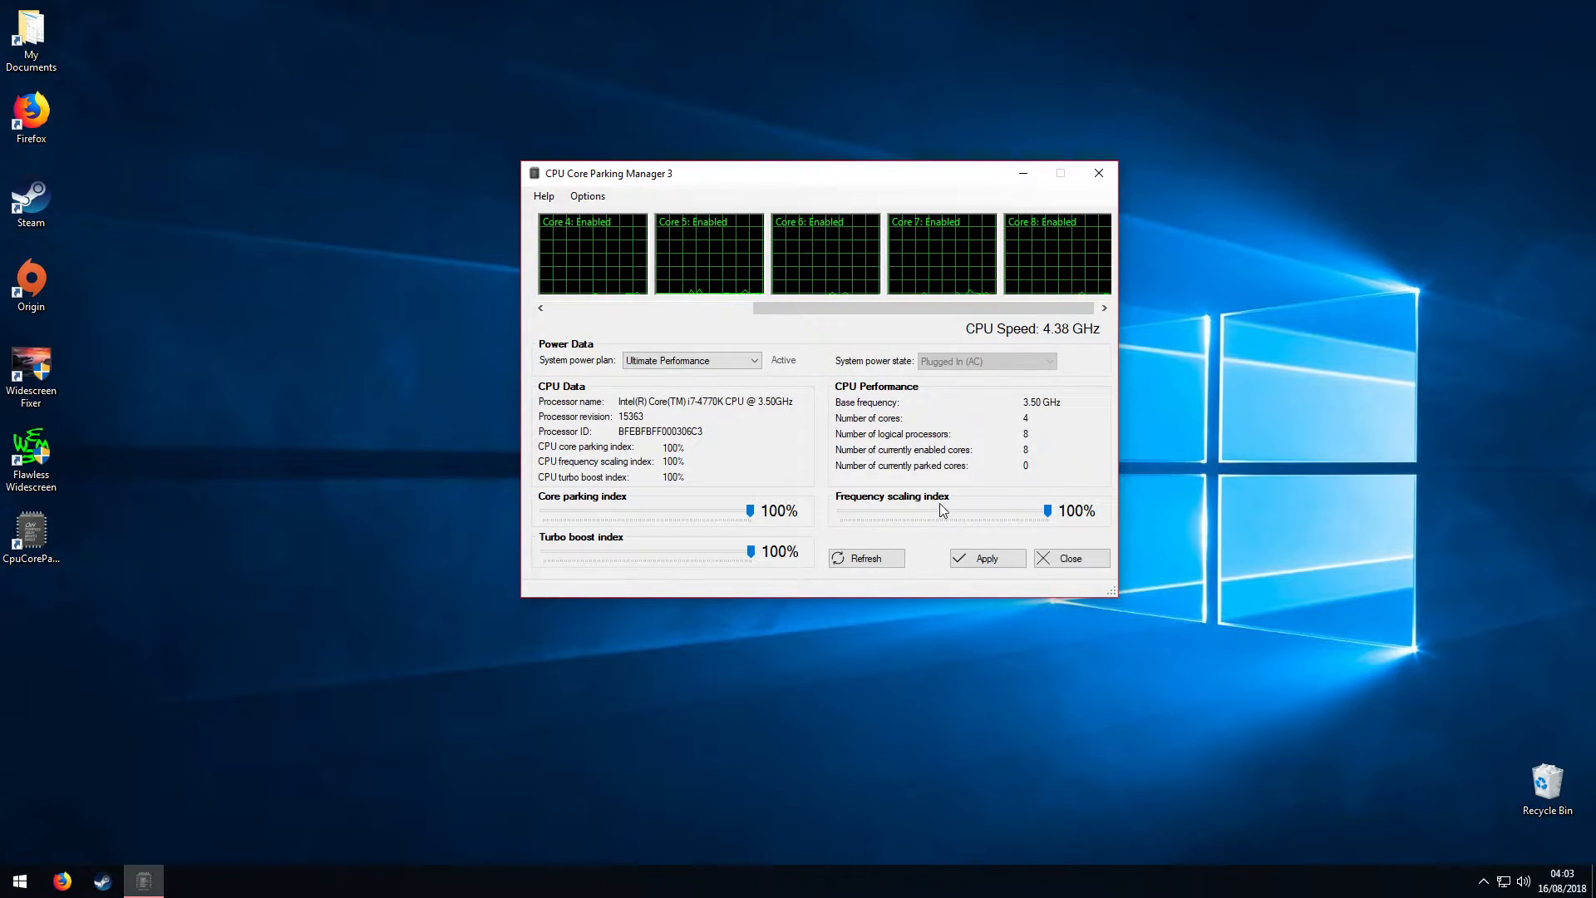
Apply the core parking settings, select the Ultimate Performance system power plan and apply the settings again.
click(979, 560)
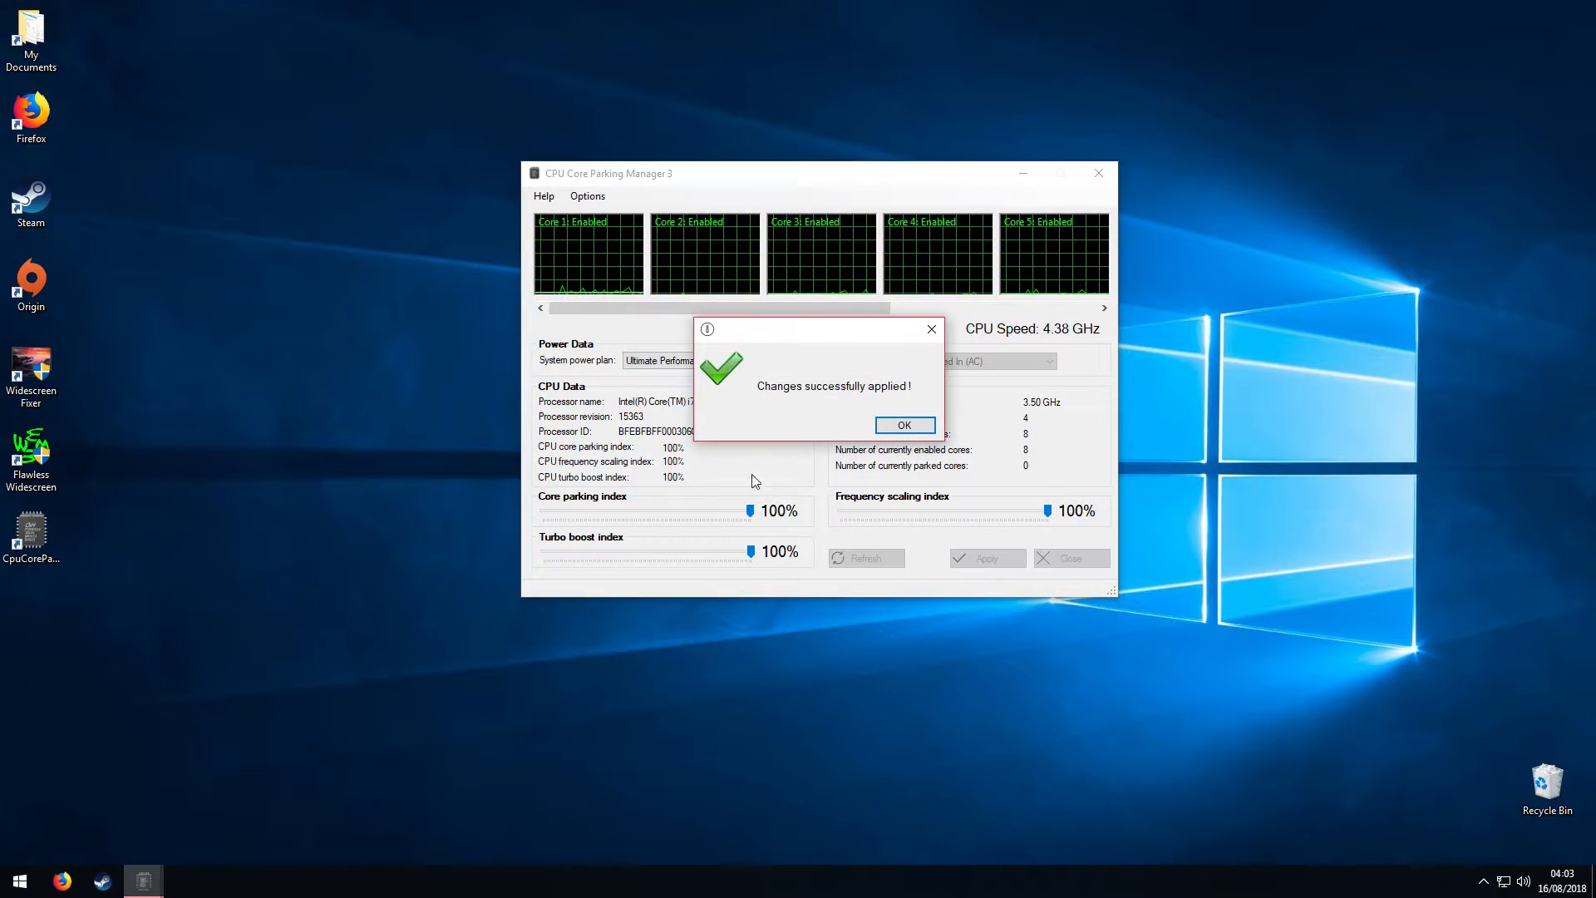
click(906, 424)
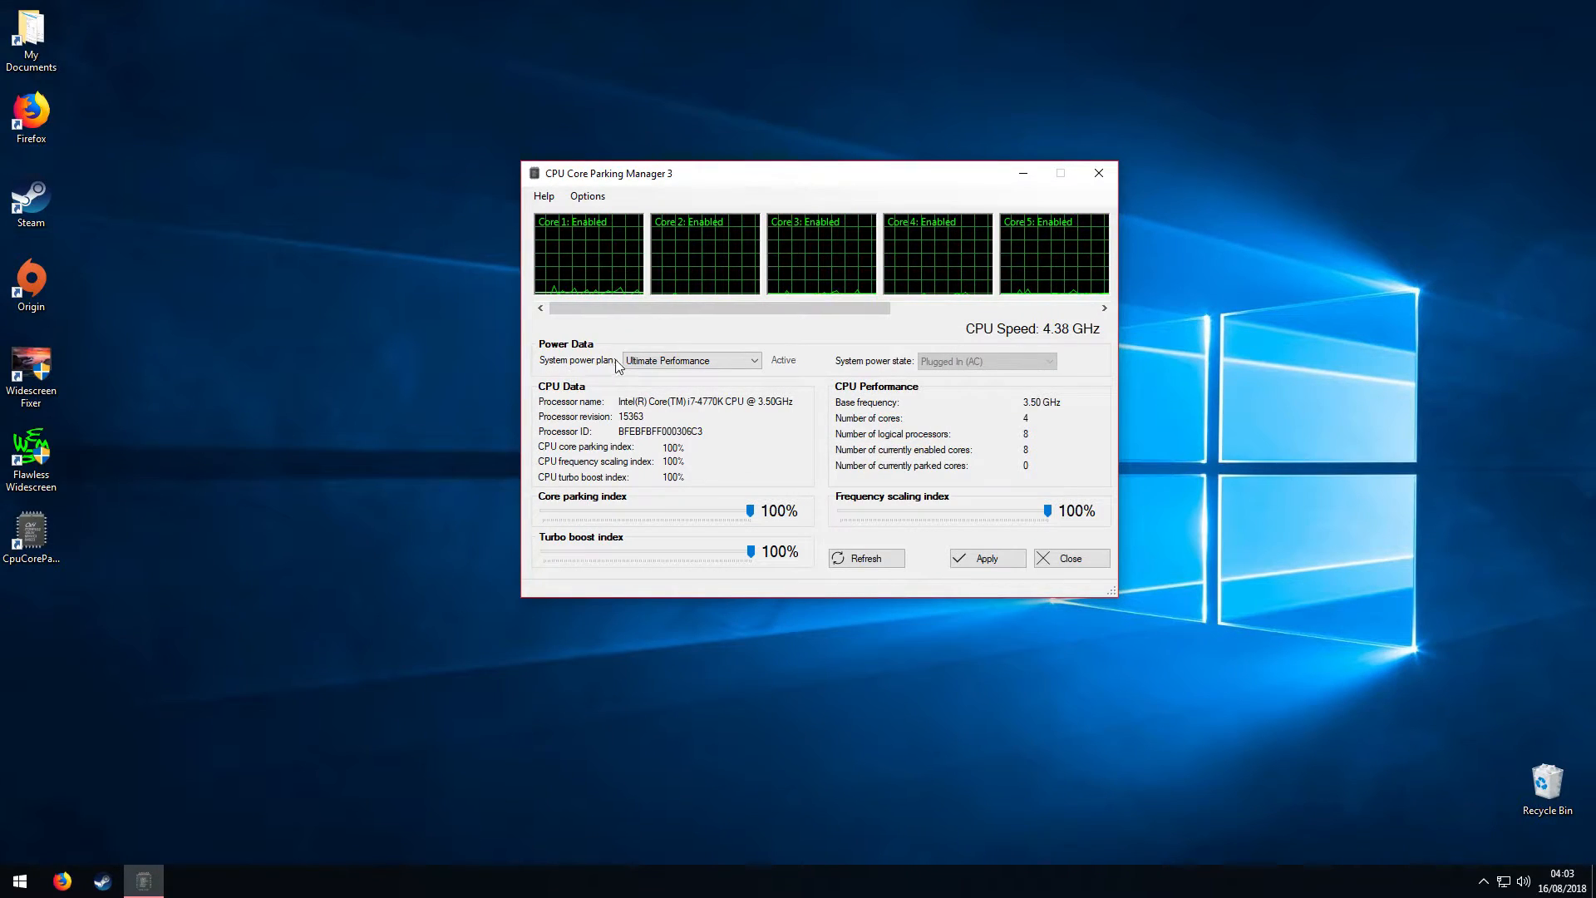
click(688, 364)
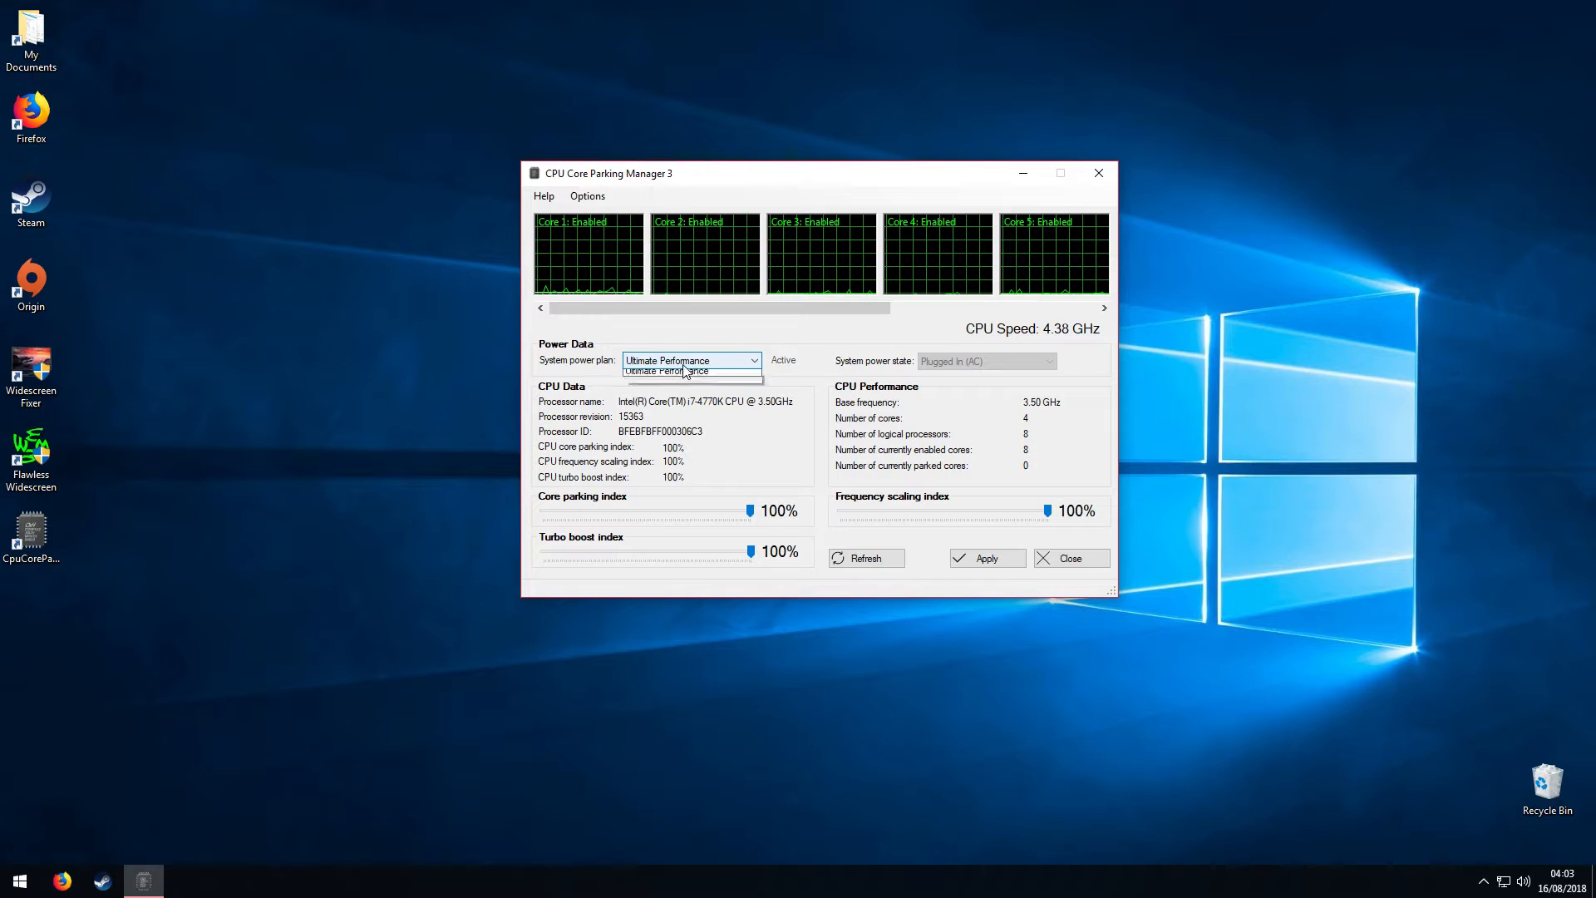
click(683, 364)
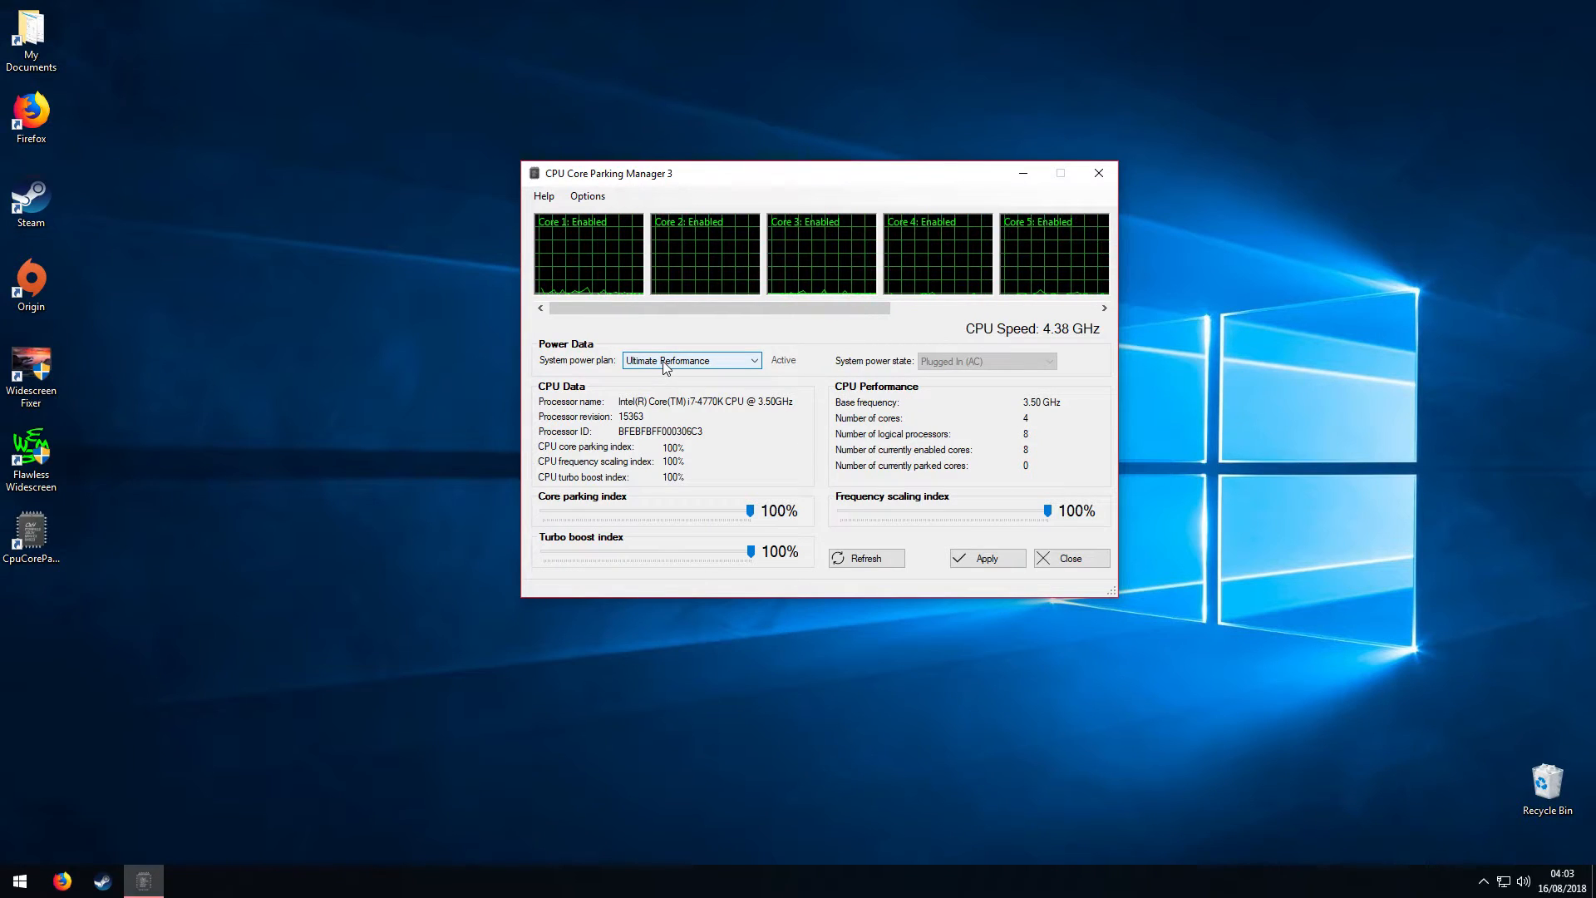
click(665, 362)
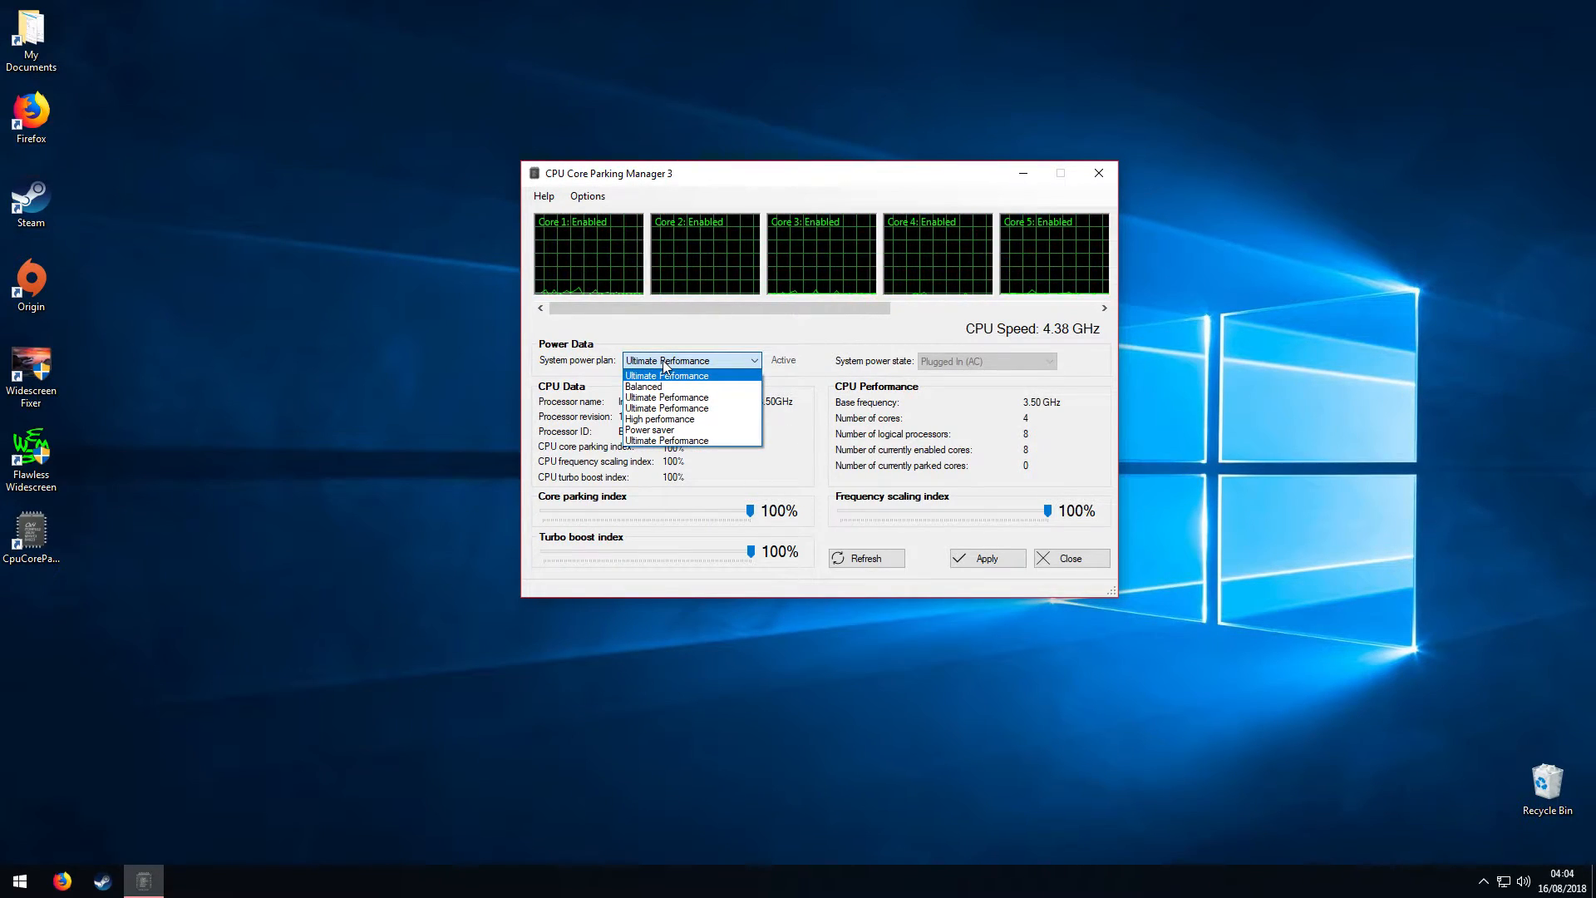
click(665, 375)
click(983, 559)
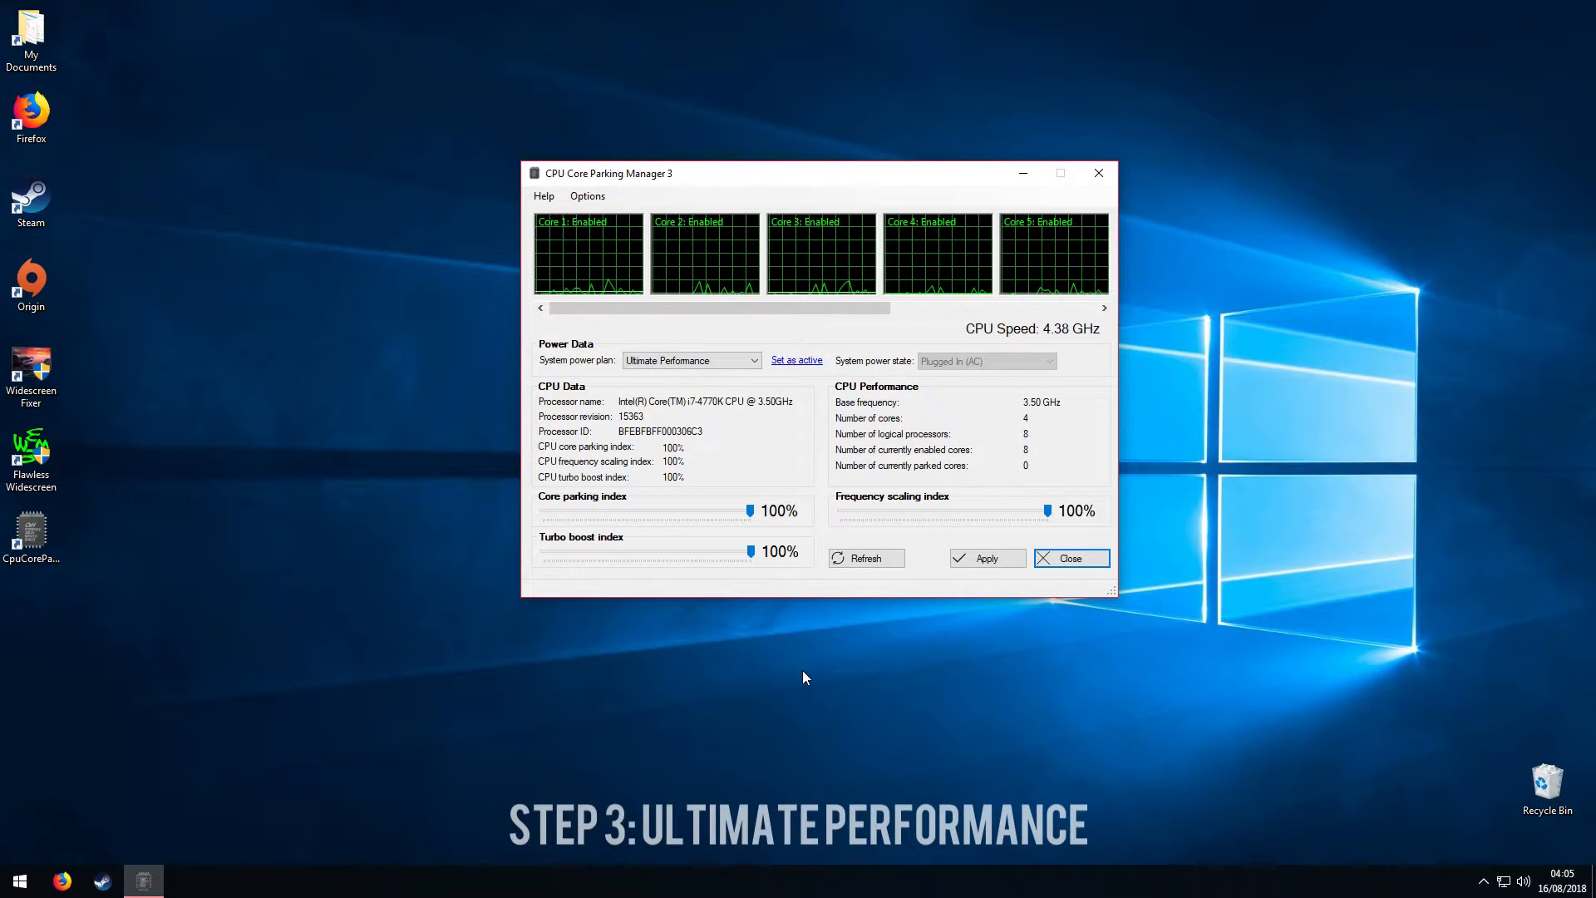
Search for "windows power", run Windows PowerShell as administrator and reposition its window.
click(13, 892)
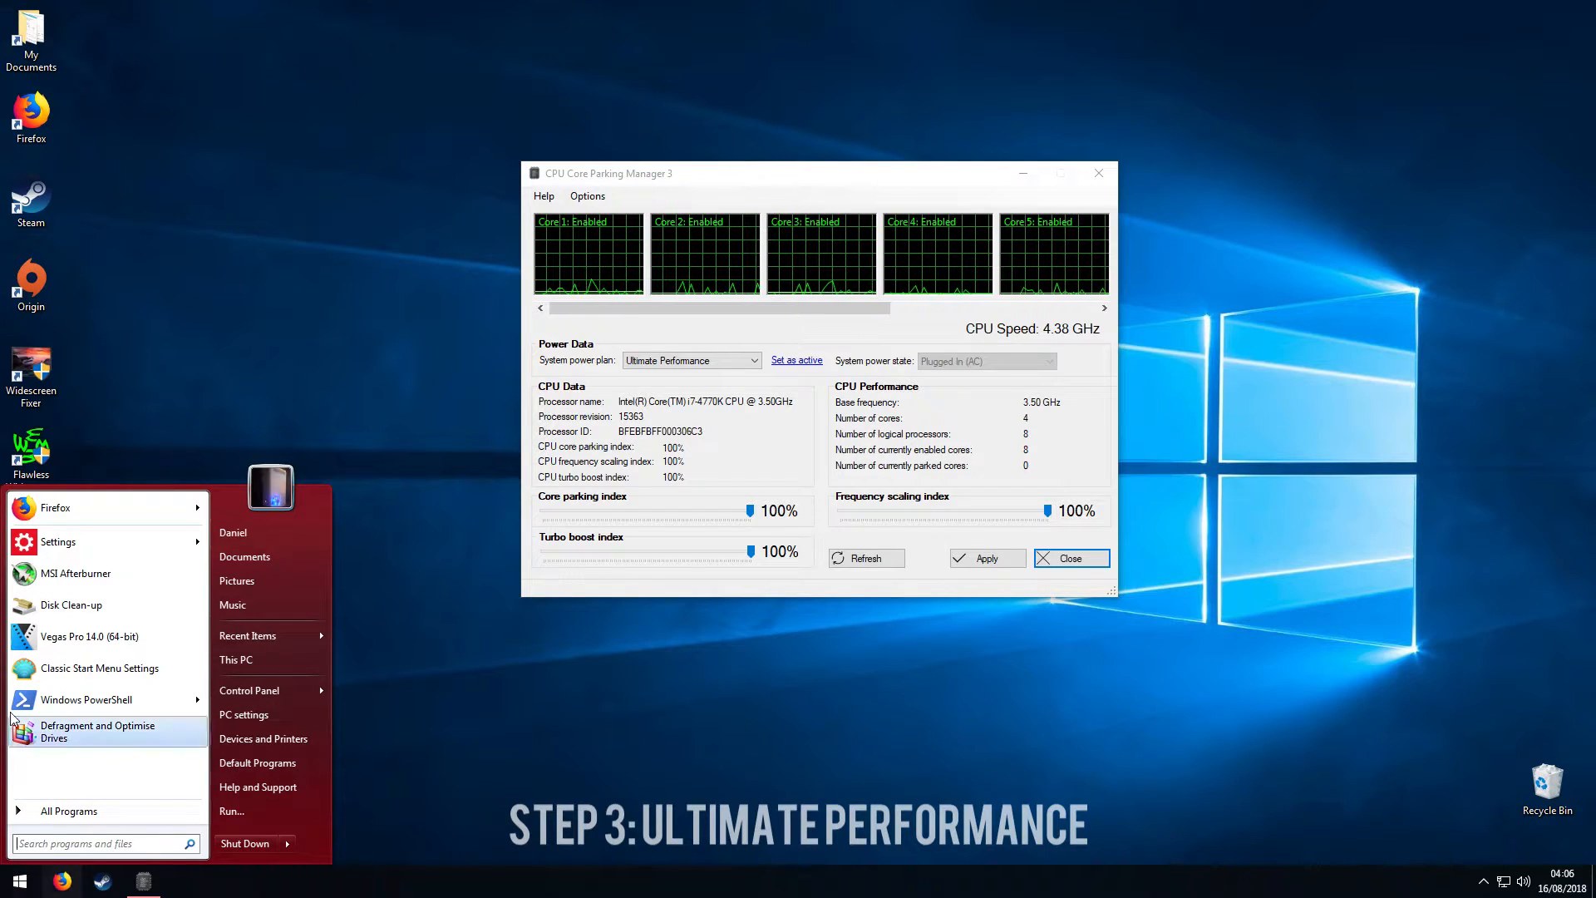
text(windo)
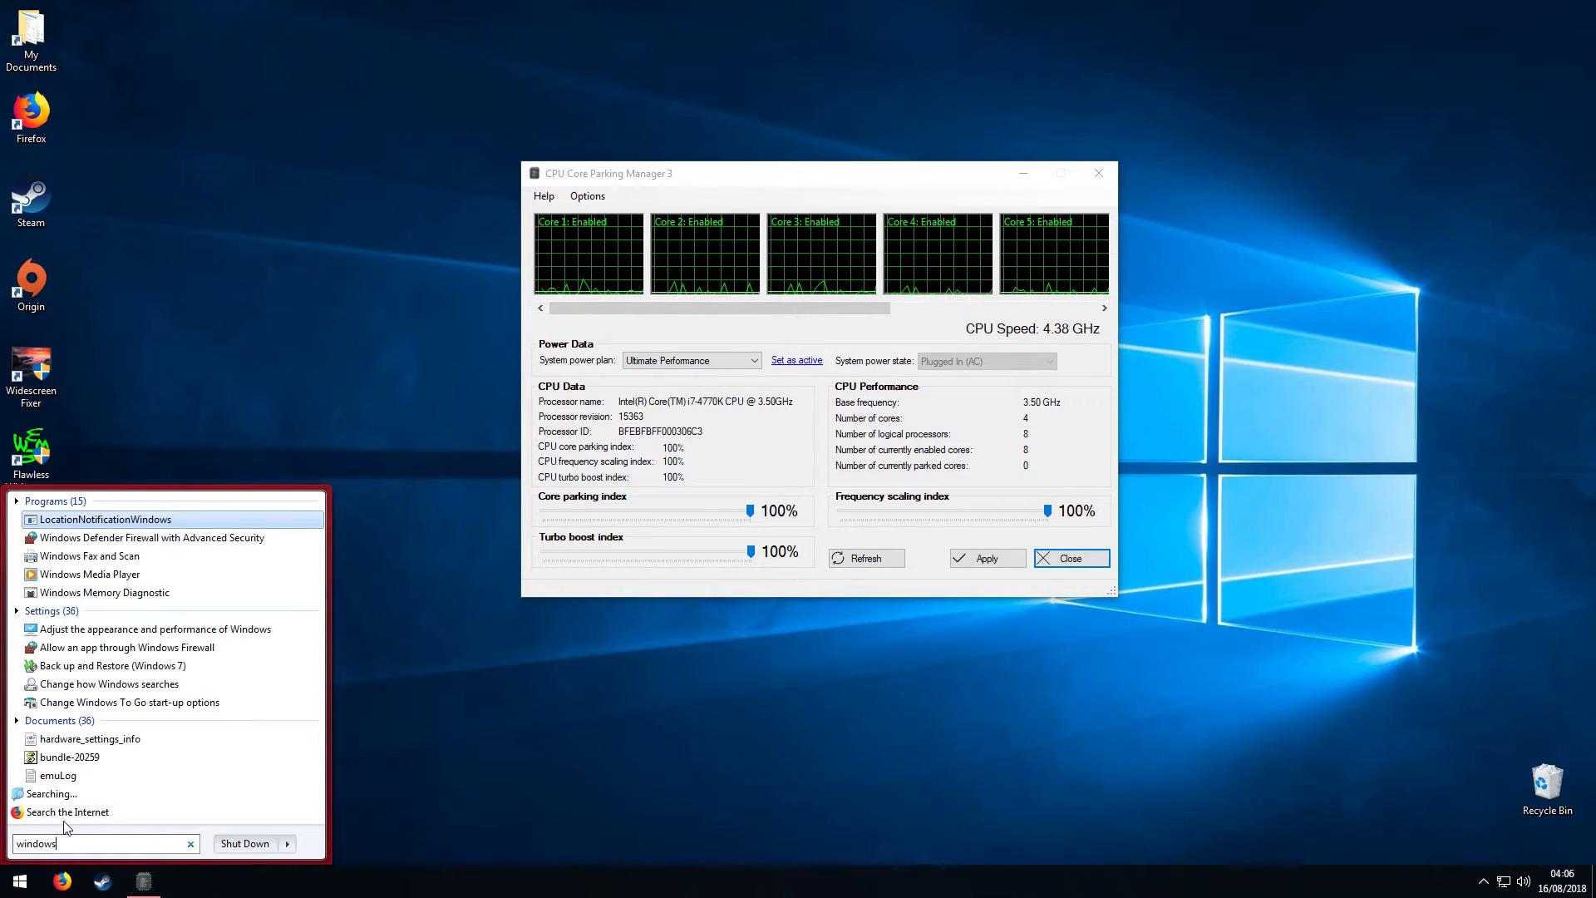
text(ws power)
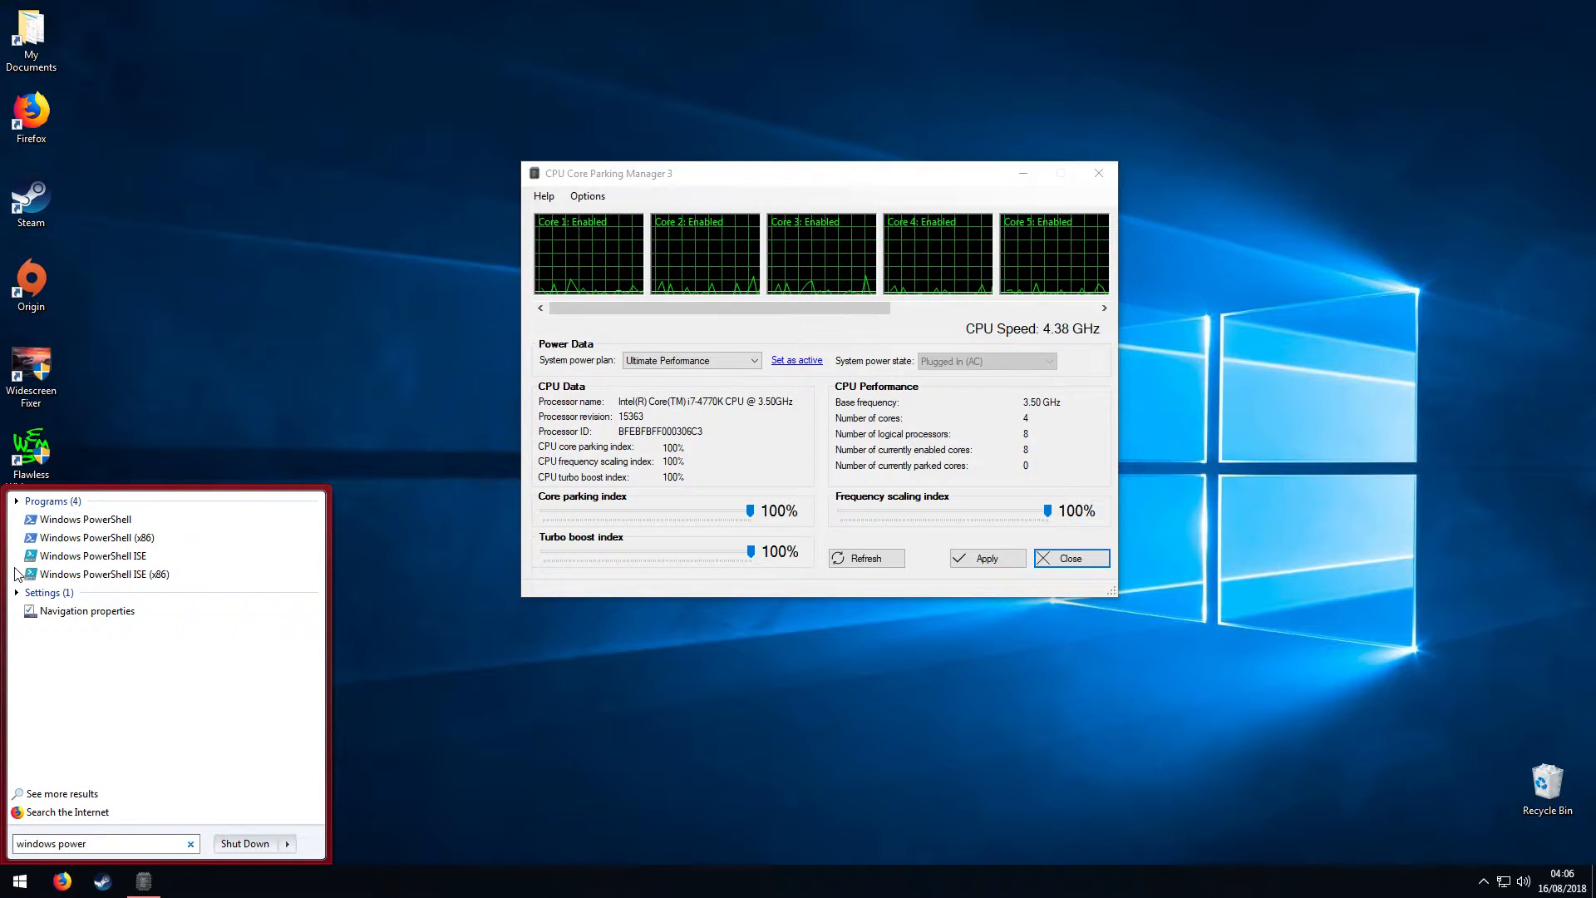
right_click(98, 518)
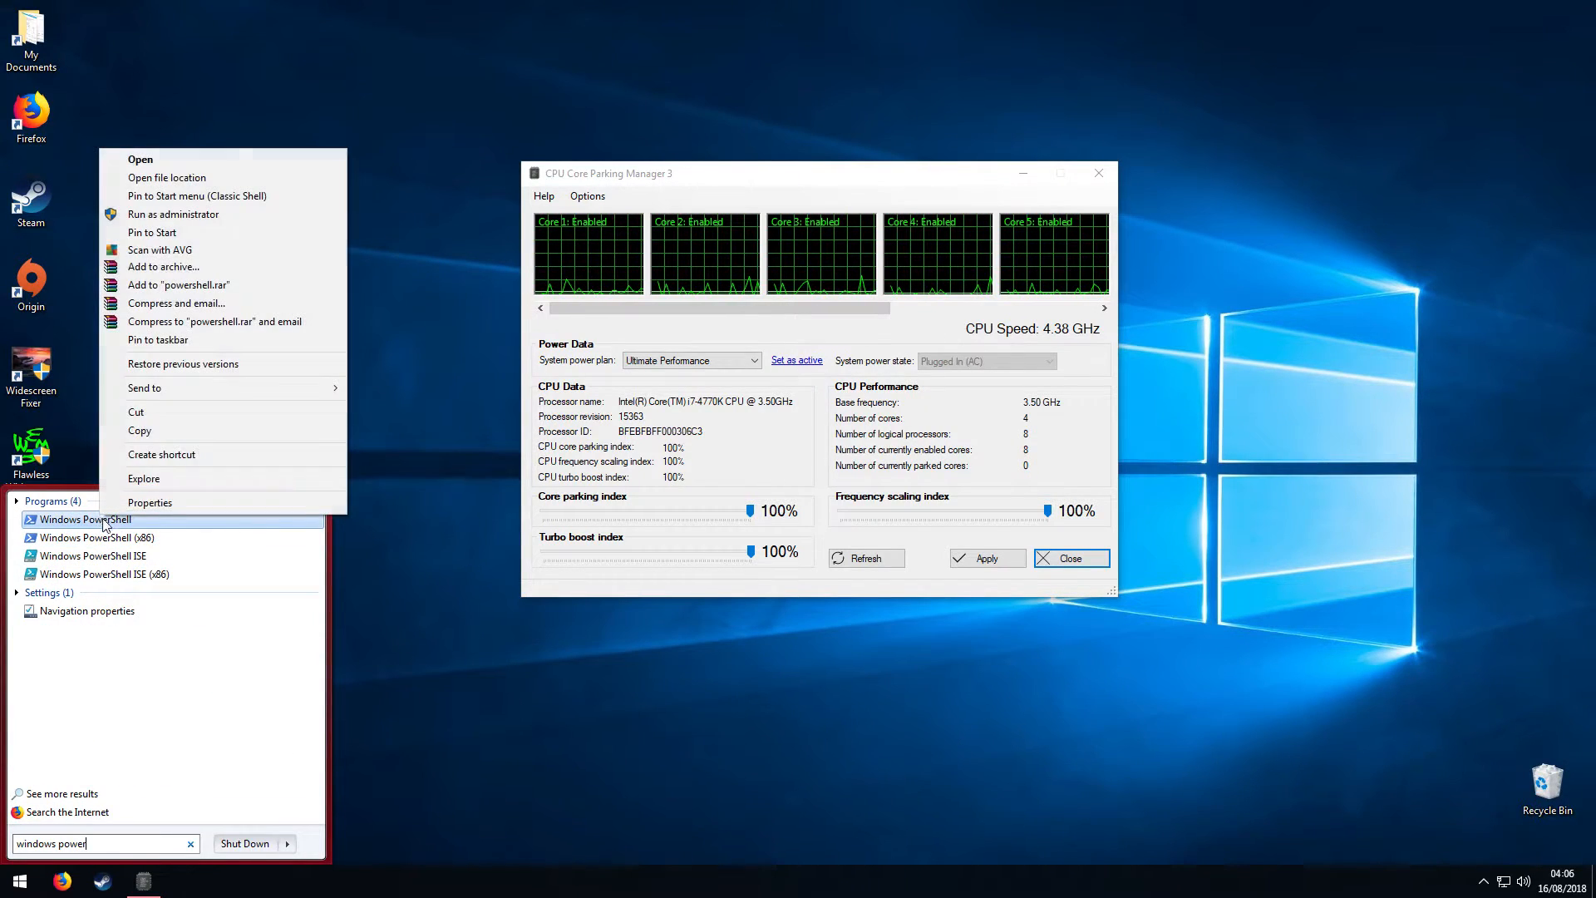
click(177, 215)
drag(301, 133, 408, 138)
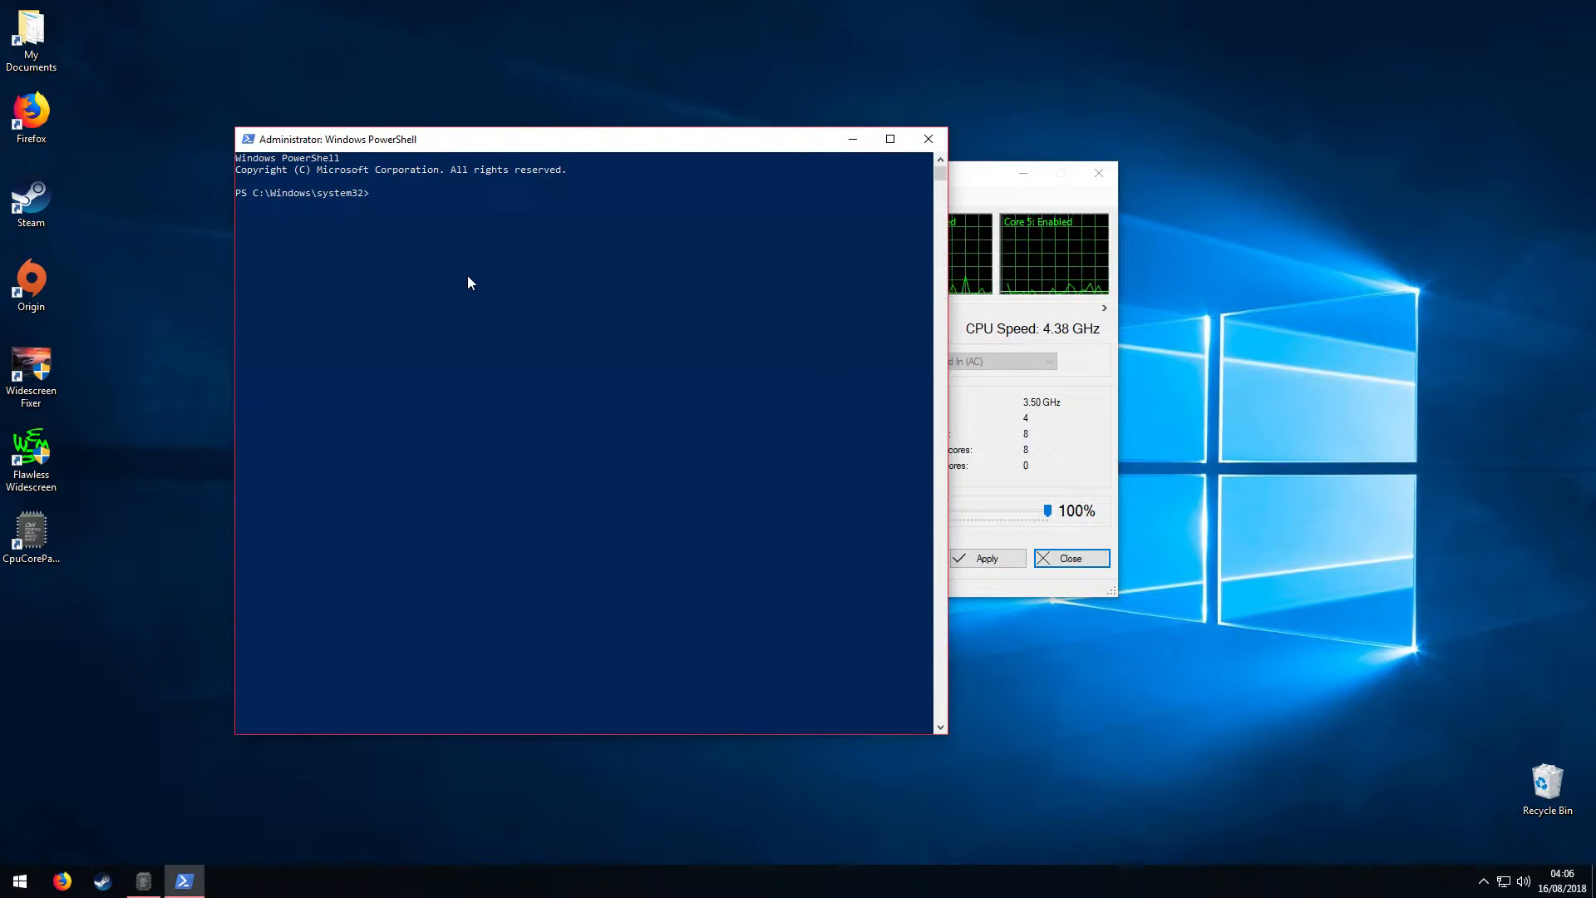
Run "powercfg -duplicatescheme e9a42b02-d5df-448d-aa00-03f14749eb61" in PowerShell to add the Ultimate Performance plan, and close the PowerShell window.
text(powercfg -duplicatescheme e9a42b02-d5df-448d-aa00-03f14749eb61)
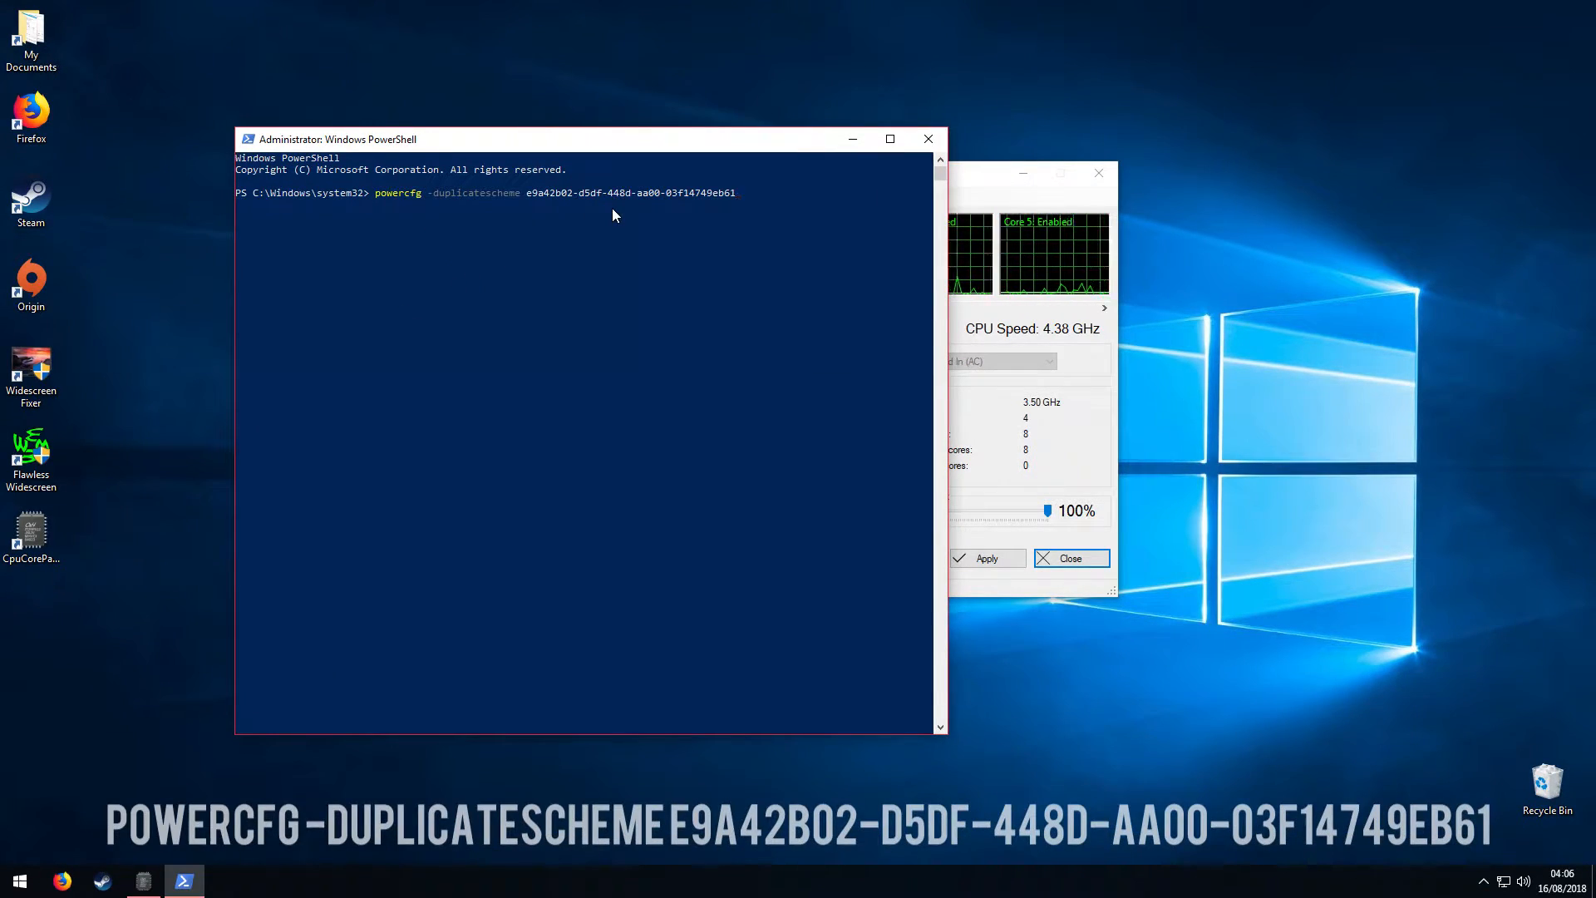
key(Return)
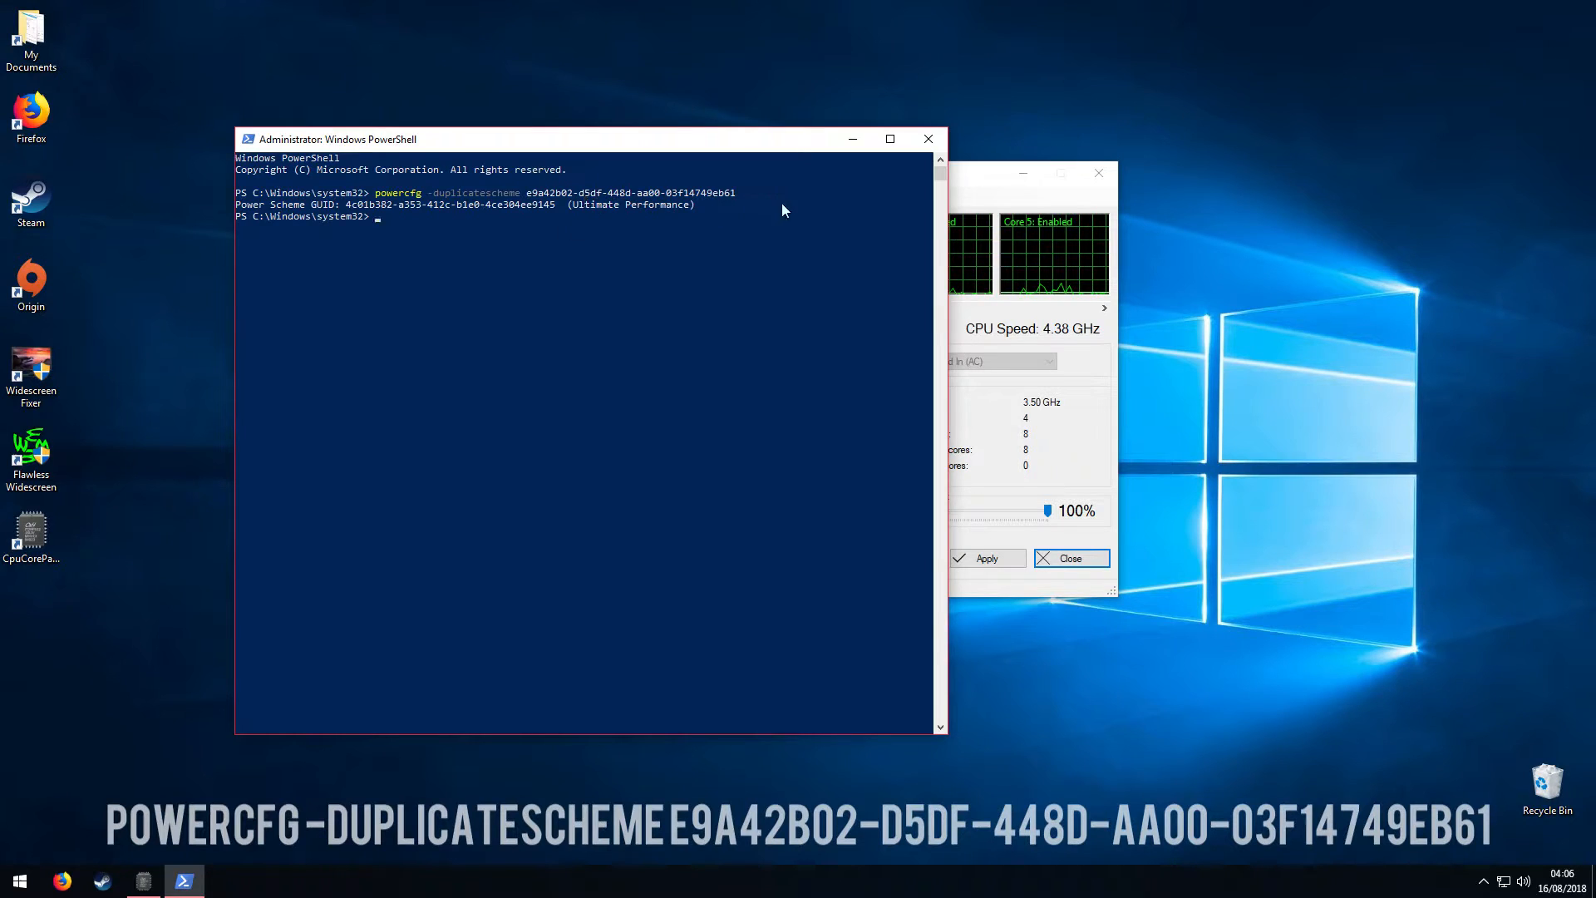
click(929, 139)
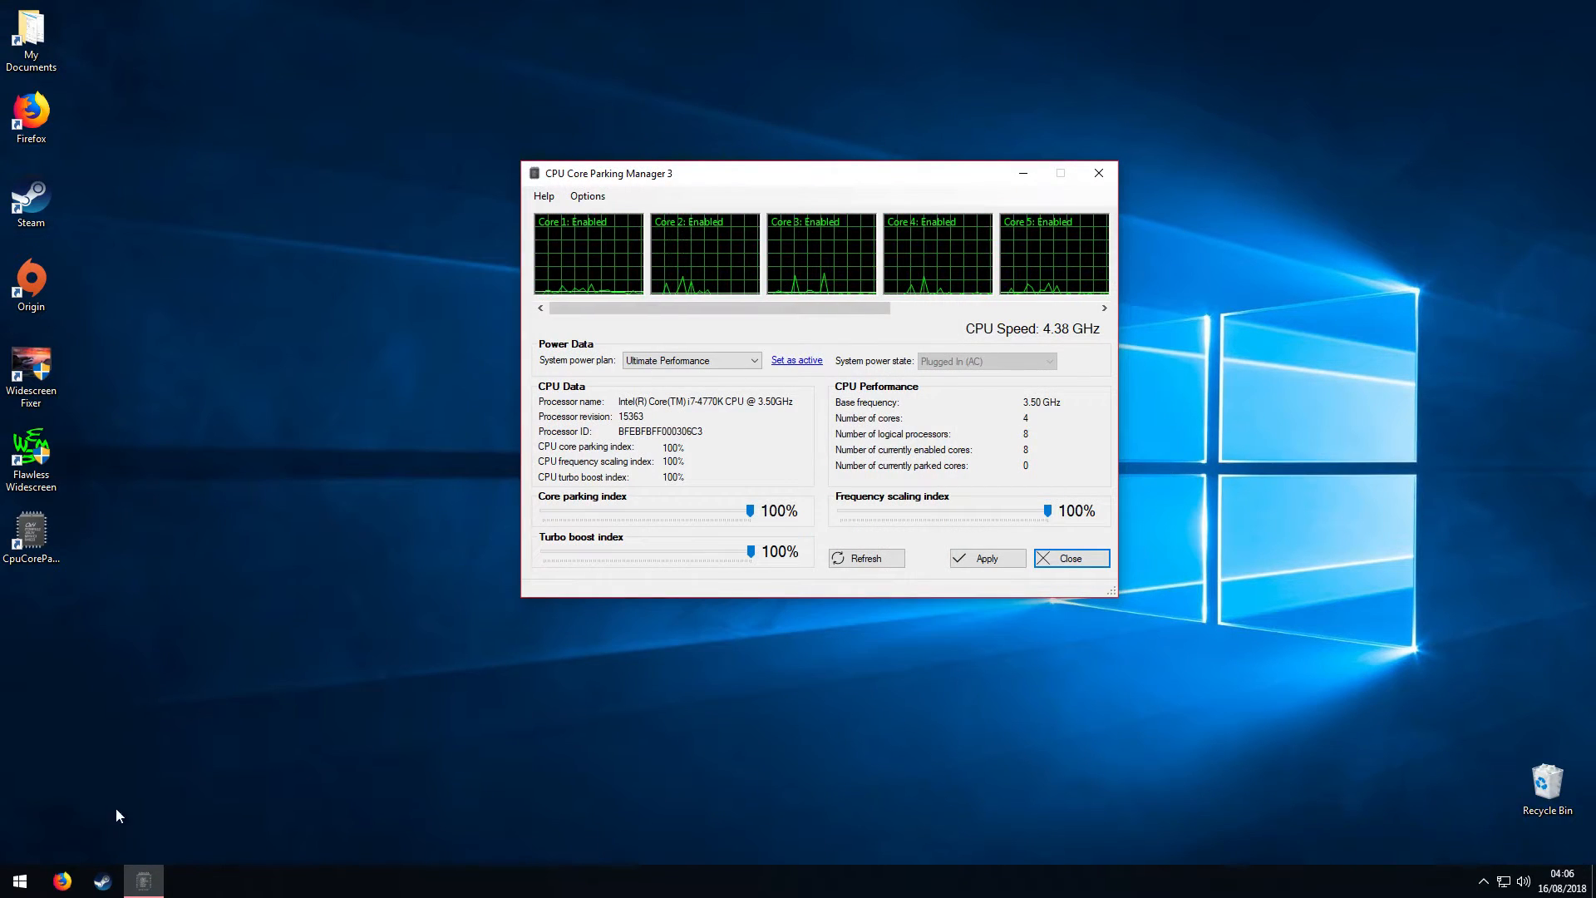
Search for "power options", choose the Ultimate Performance plan under the preferred plans in Power Options and close the window.
click(18, 879)
text(powe)
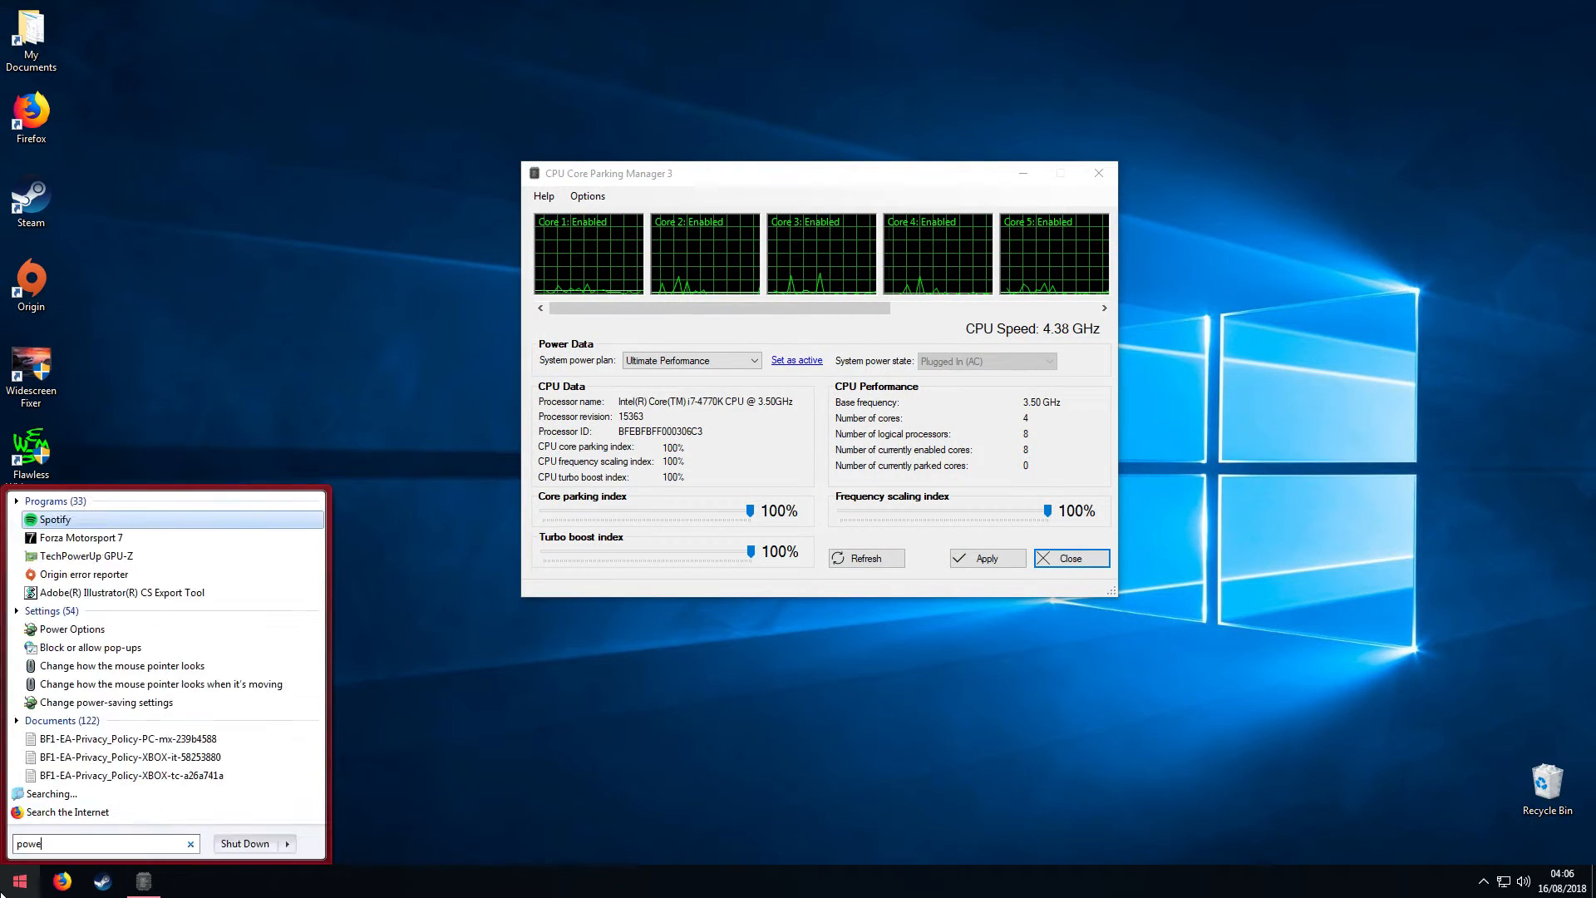
text(r options)
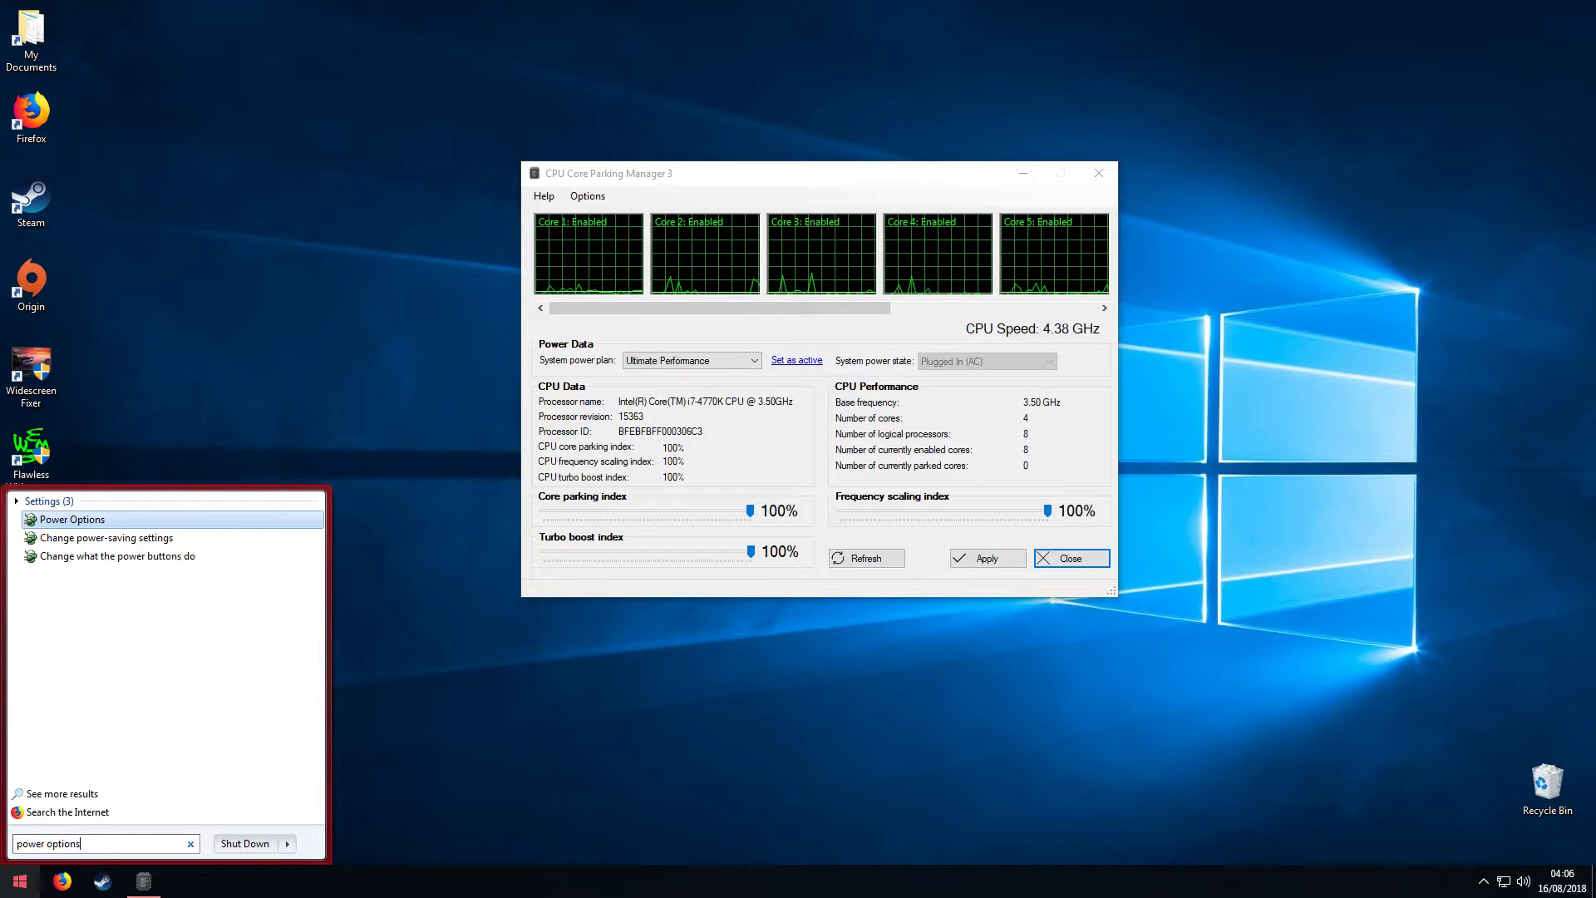
key(Return)
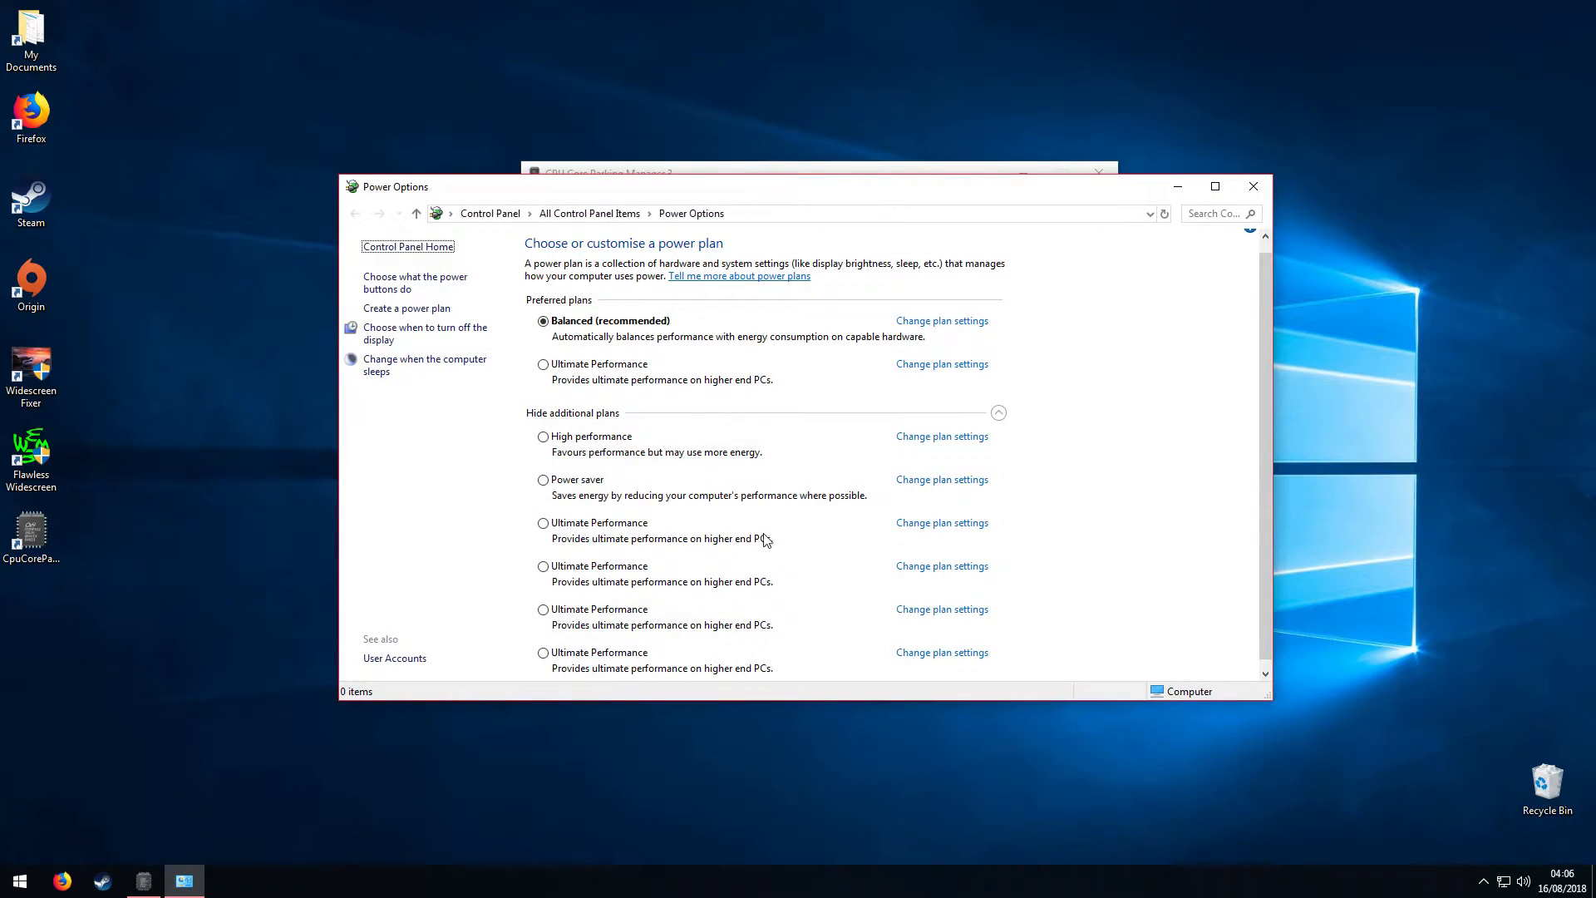
click(543, 366)
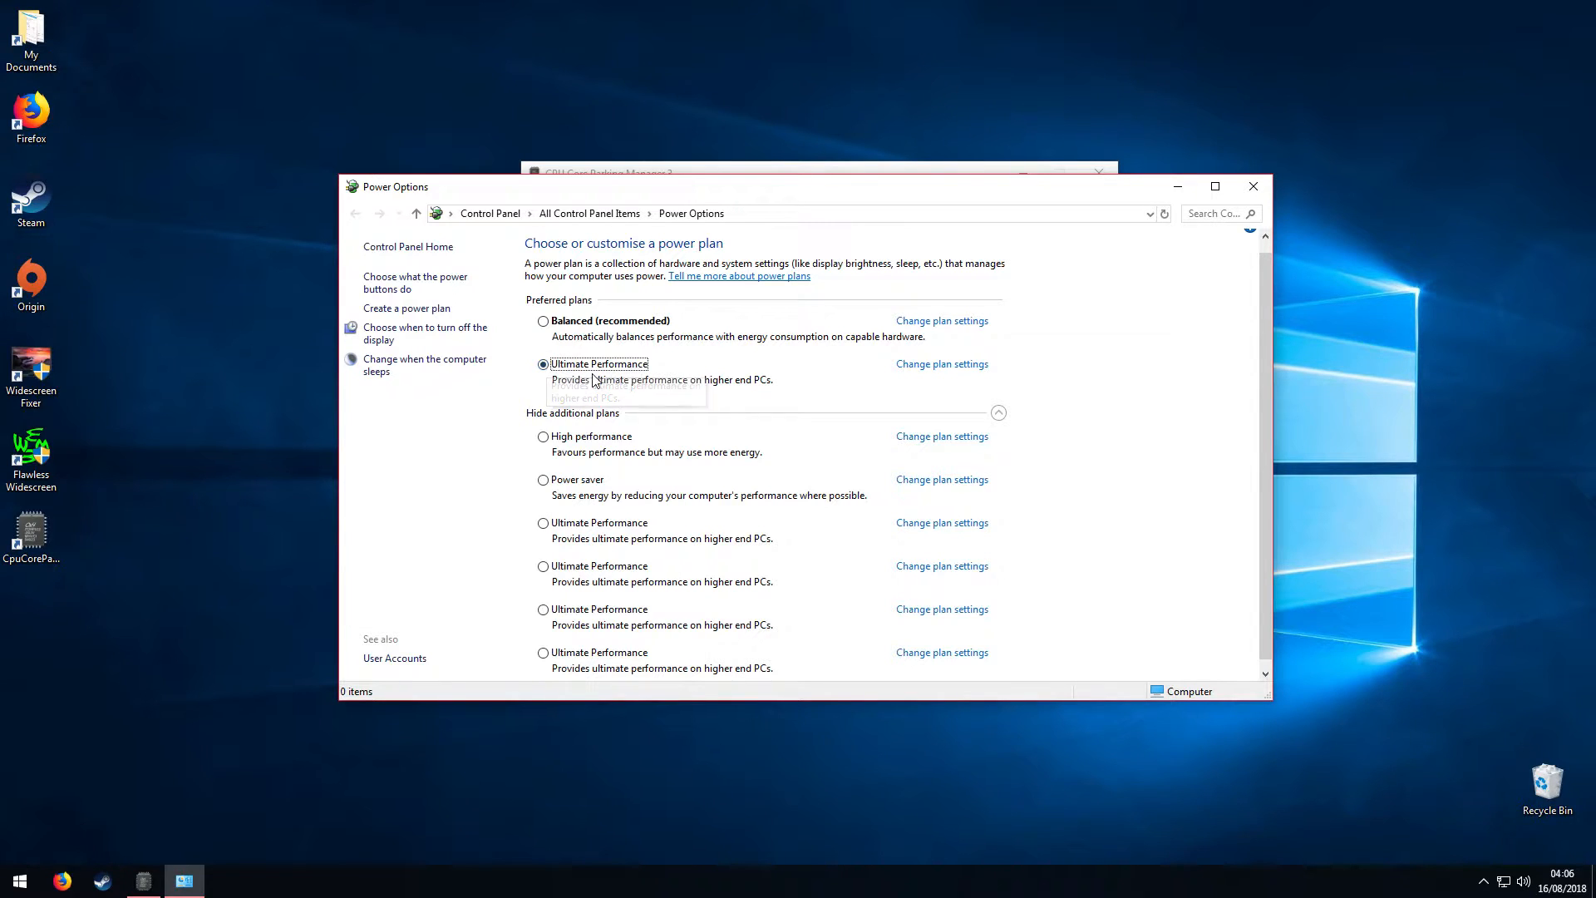
click(1257, 188)
Pick the active Ultimate Performance plan in CPU Core Parking Manager, apply it, check the remaining core graphs and close the program.
click(659, 364)
click(661, 374)
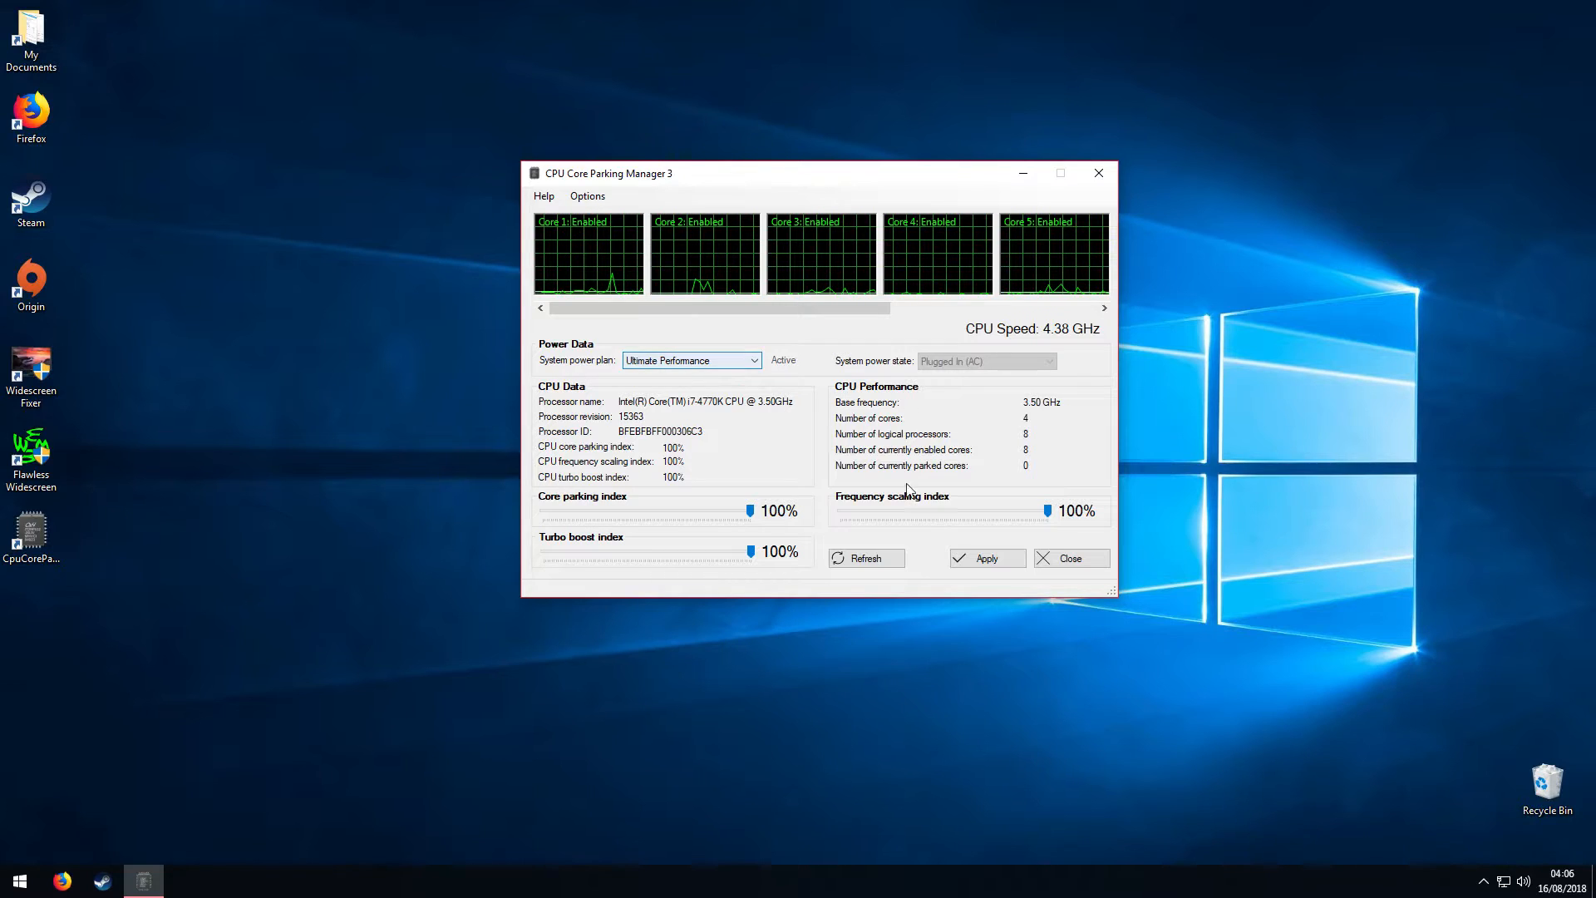
click(986, 559)
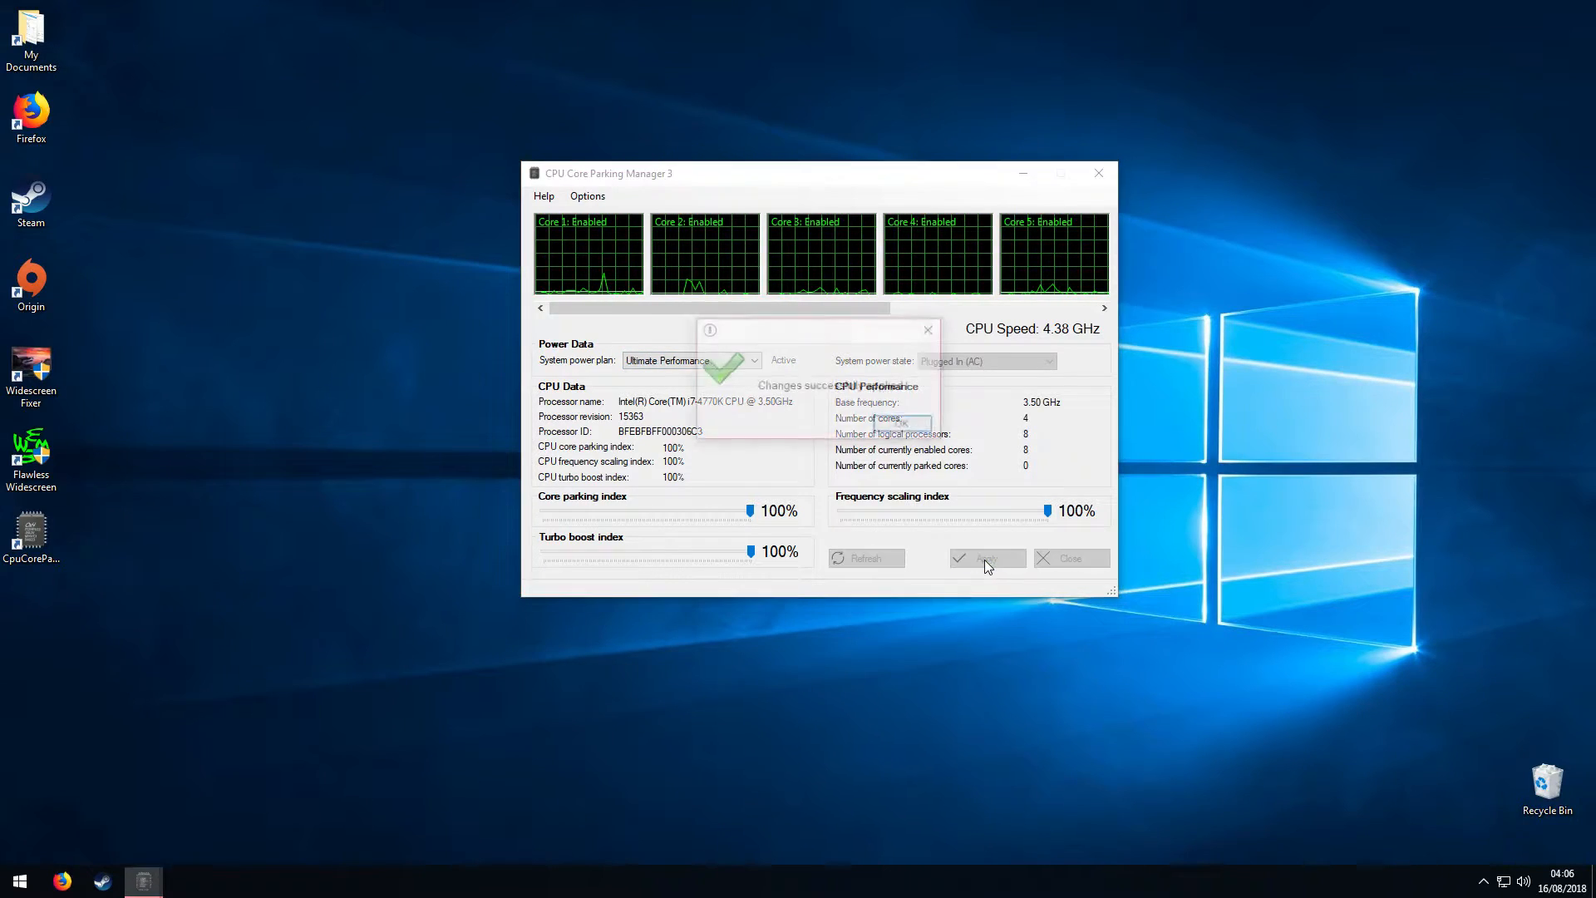
click(907, 419)
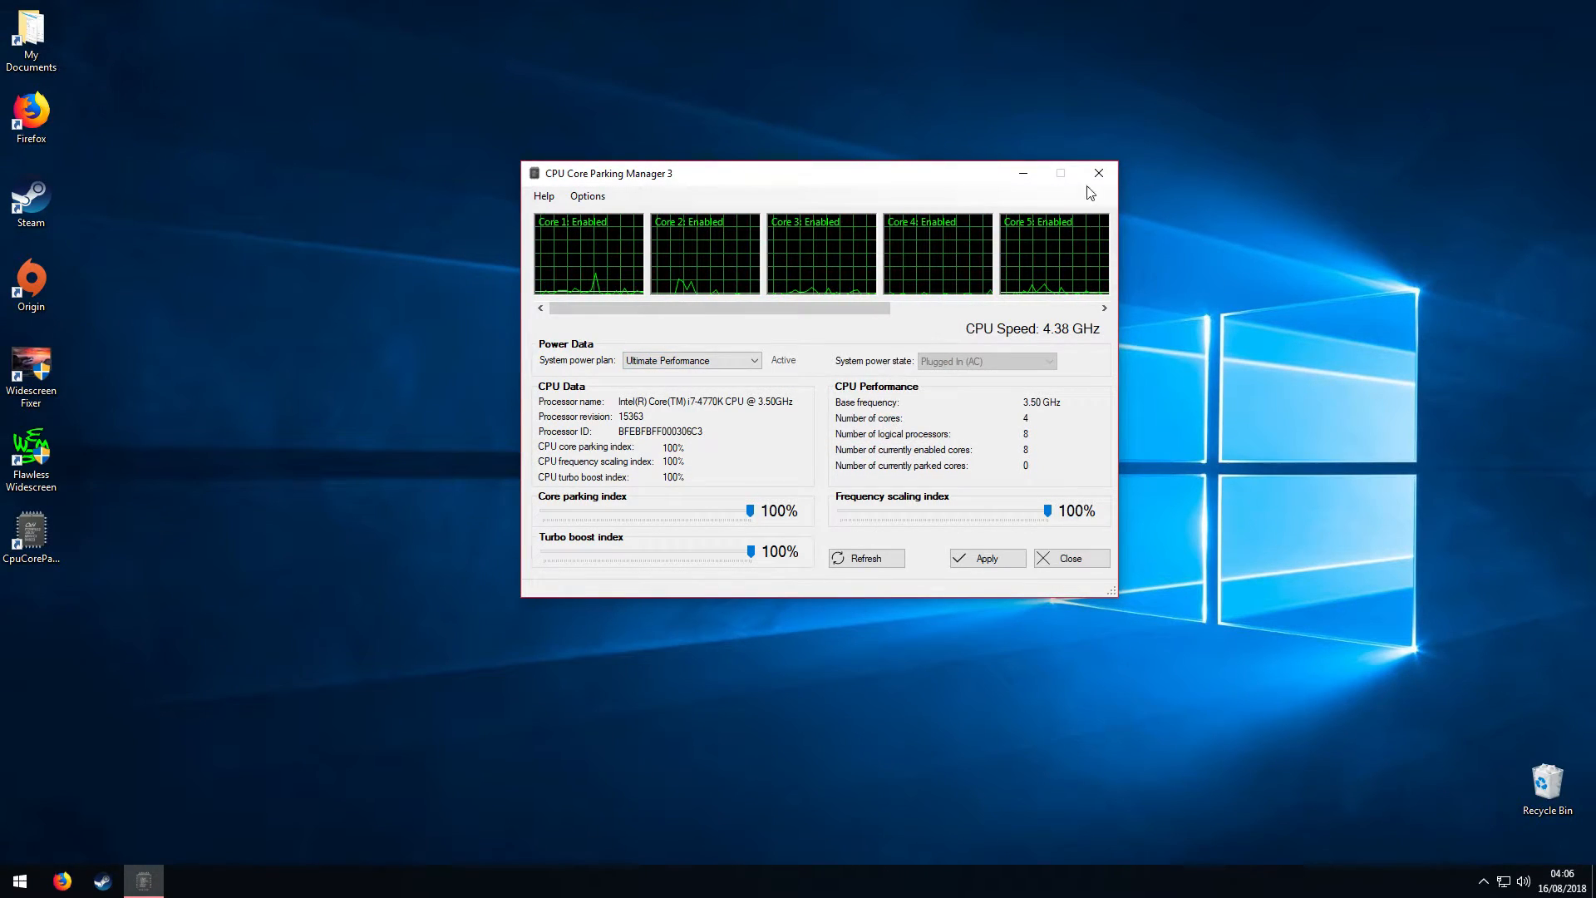
scroll(851, 315, right, 1)
drag(852, 318, 1035, 318)
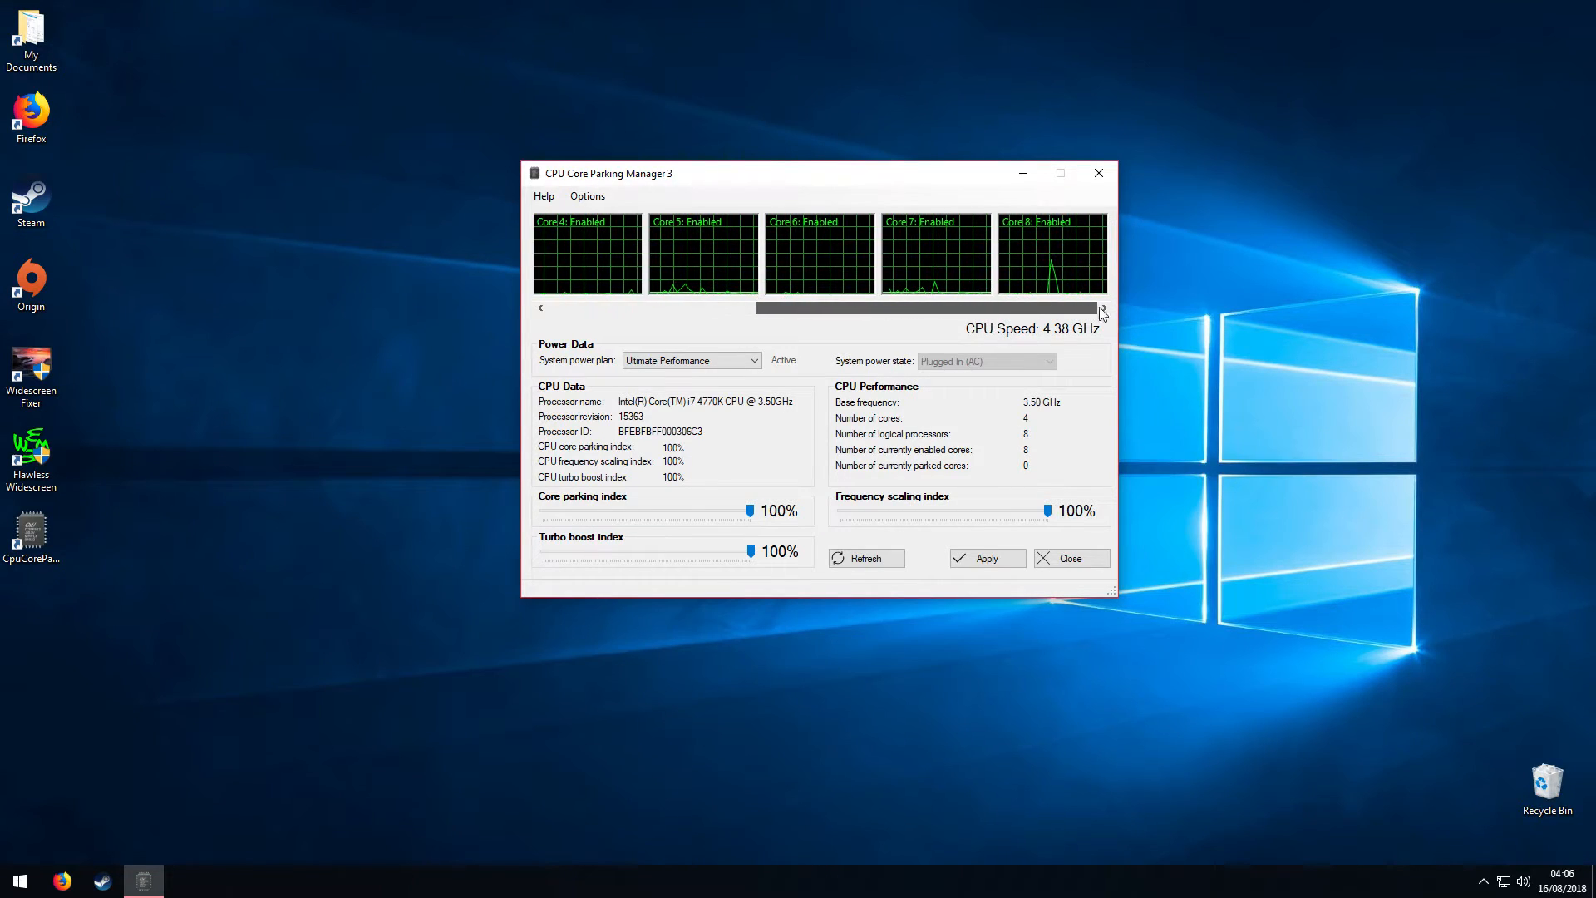
click(1094, 173)
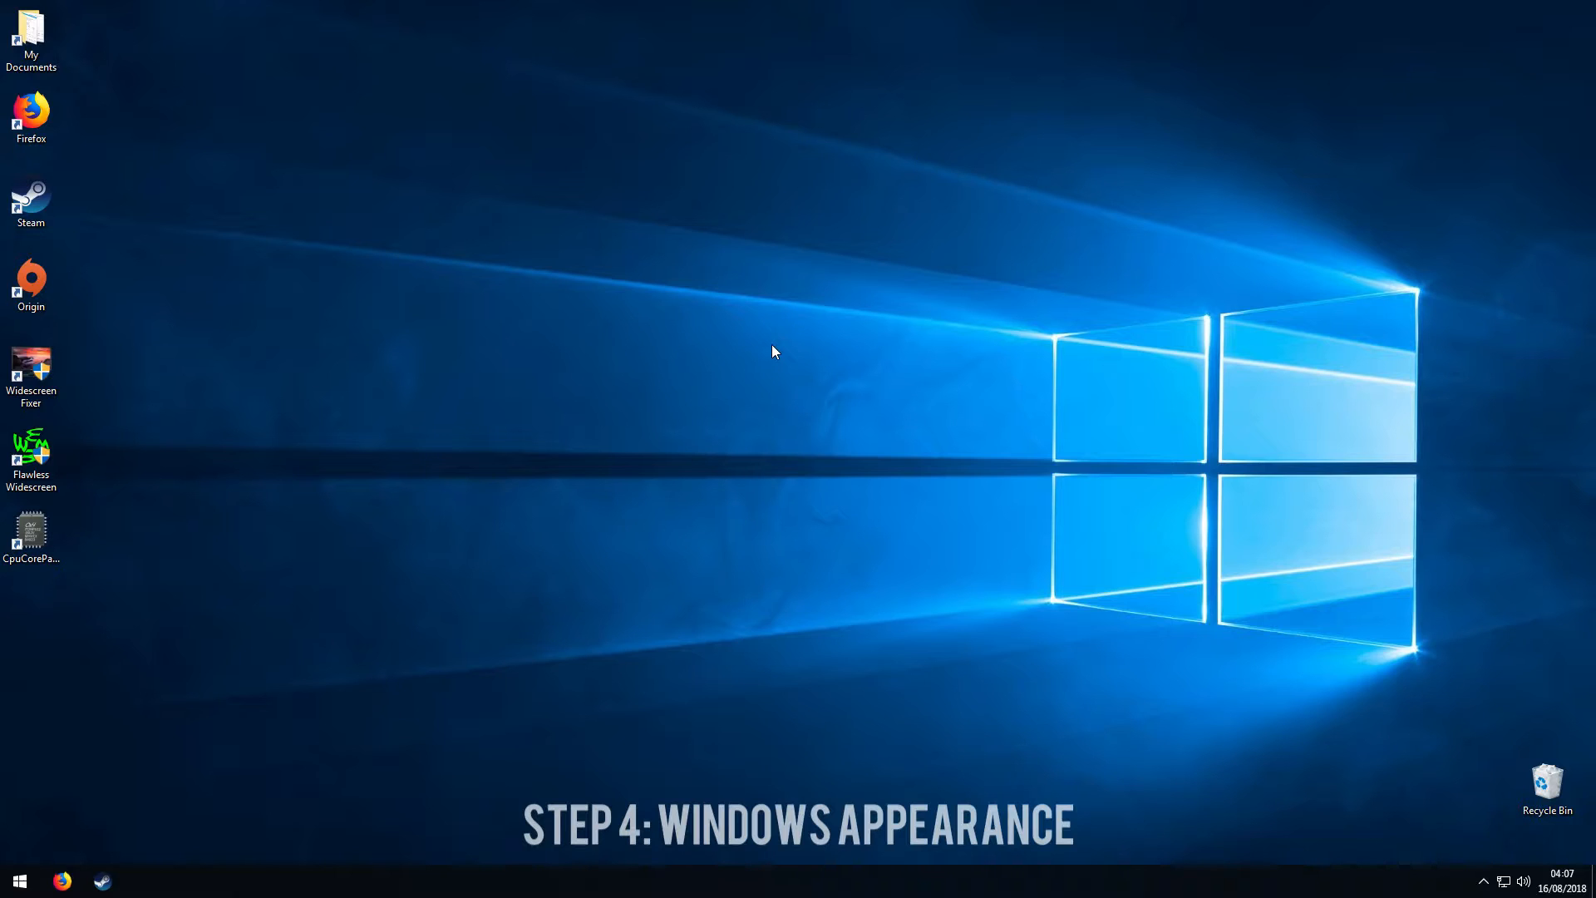
Search for "performance", open the settings for adjusting Windows appearance and performance, and apply "Adjust for best performance".
key(super)
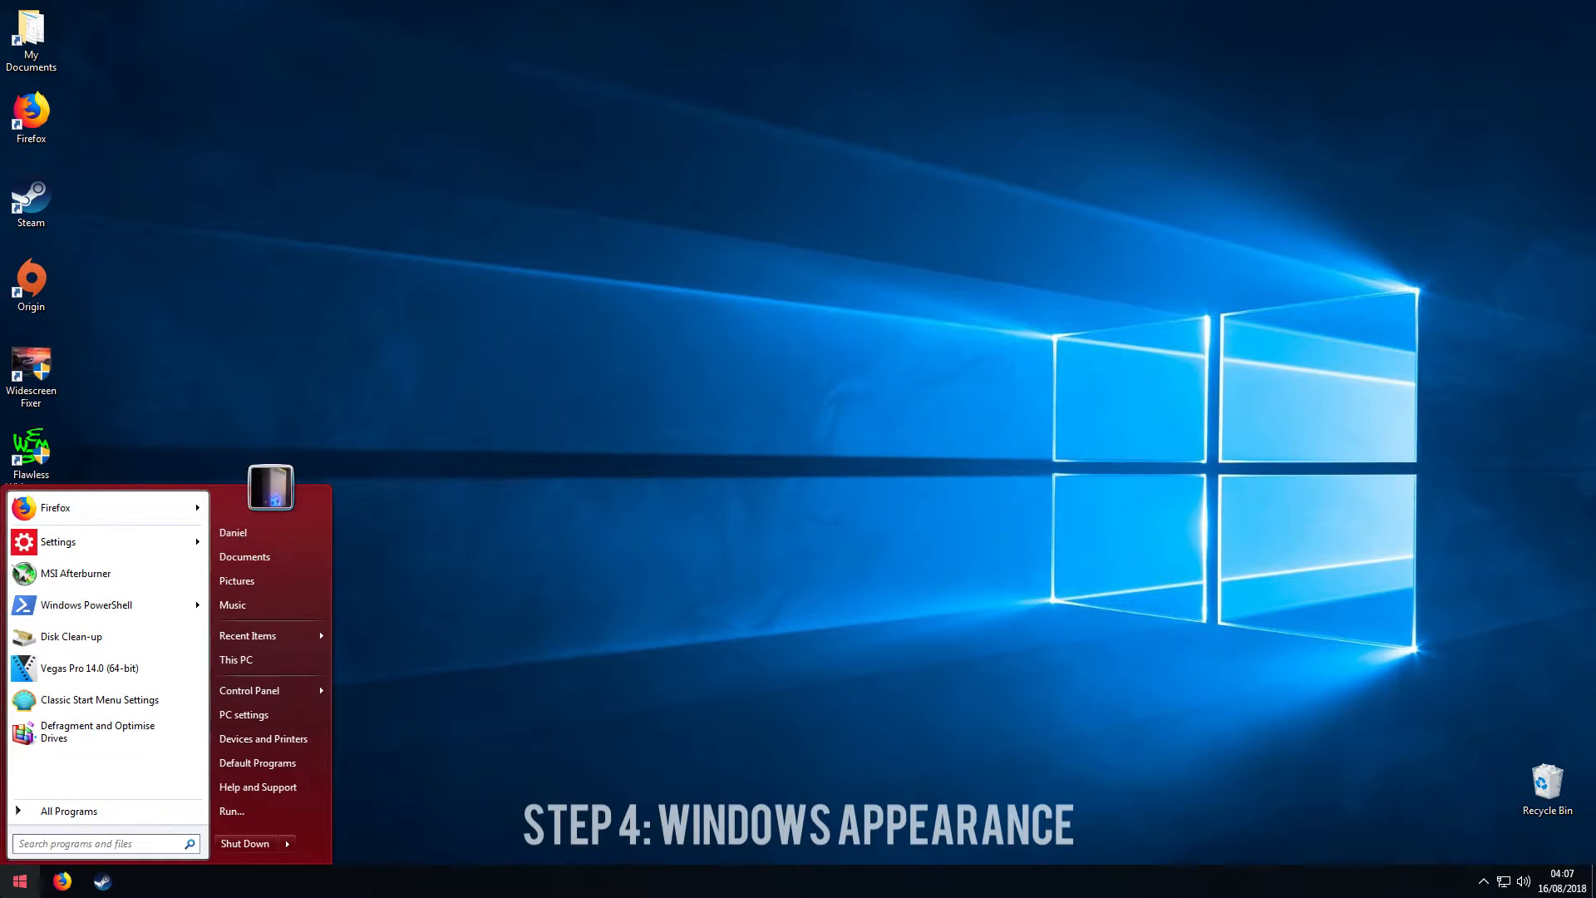
text(performance)
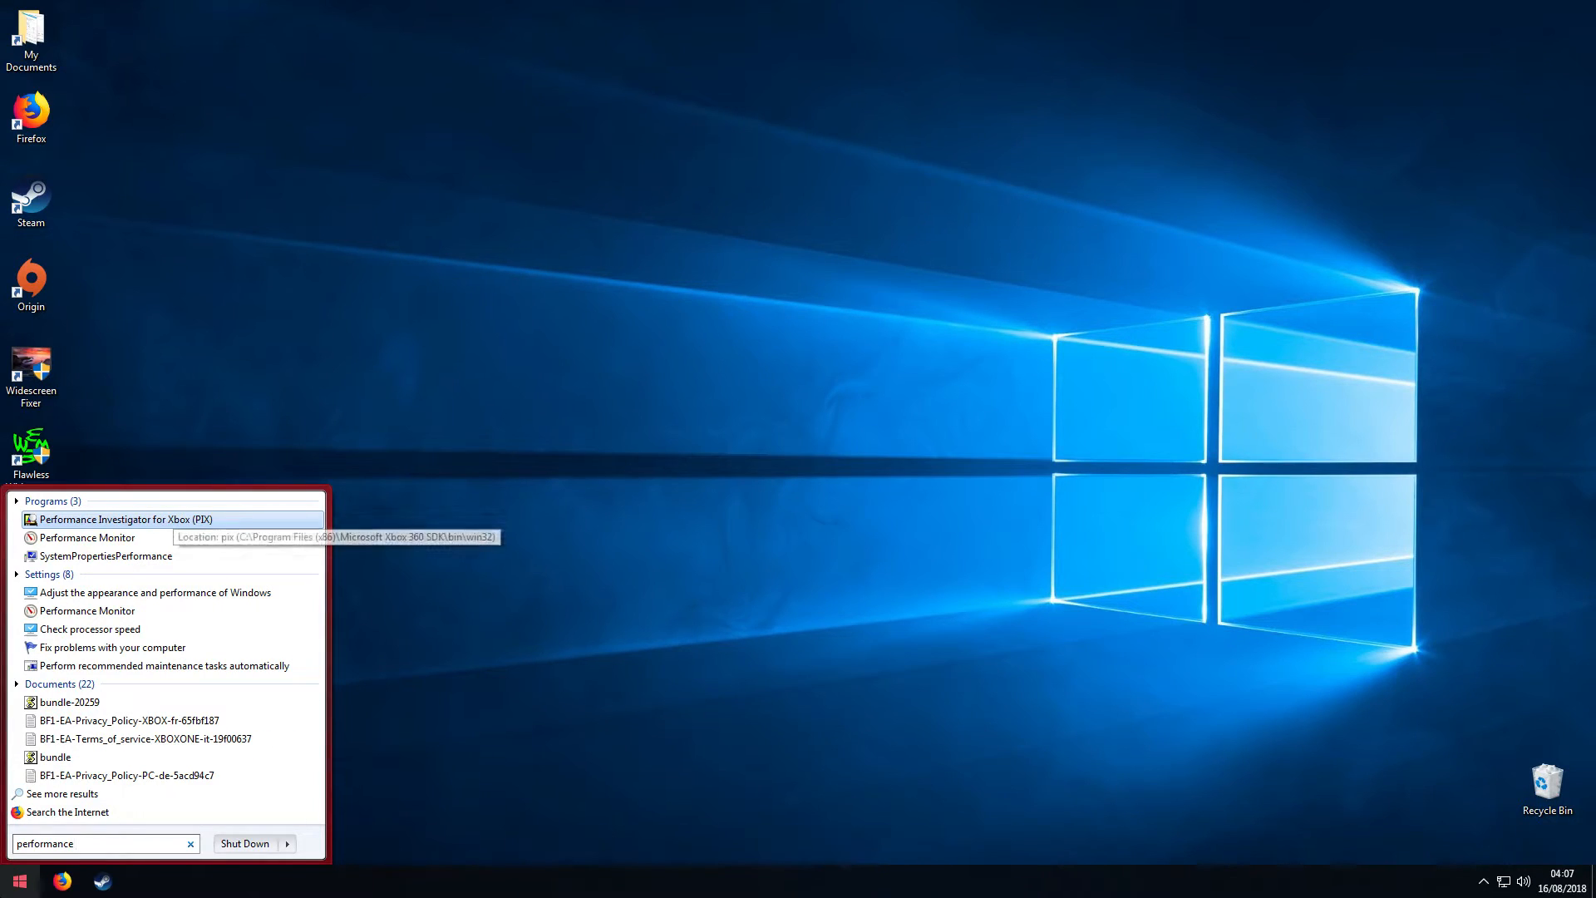
click(178, 594)
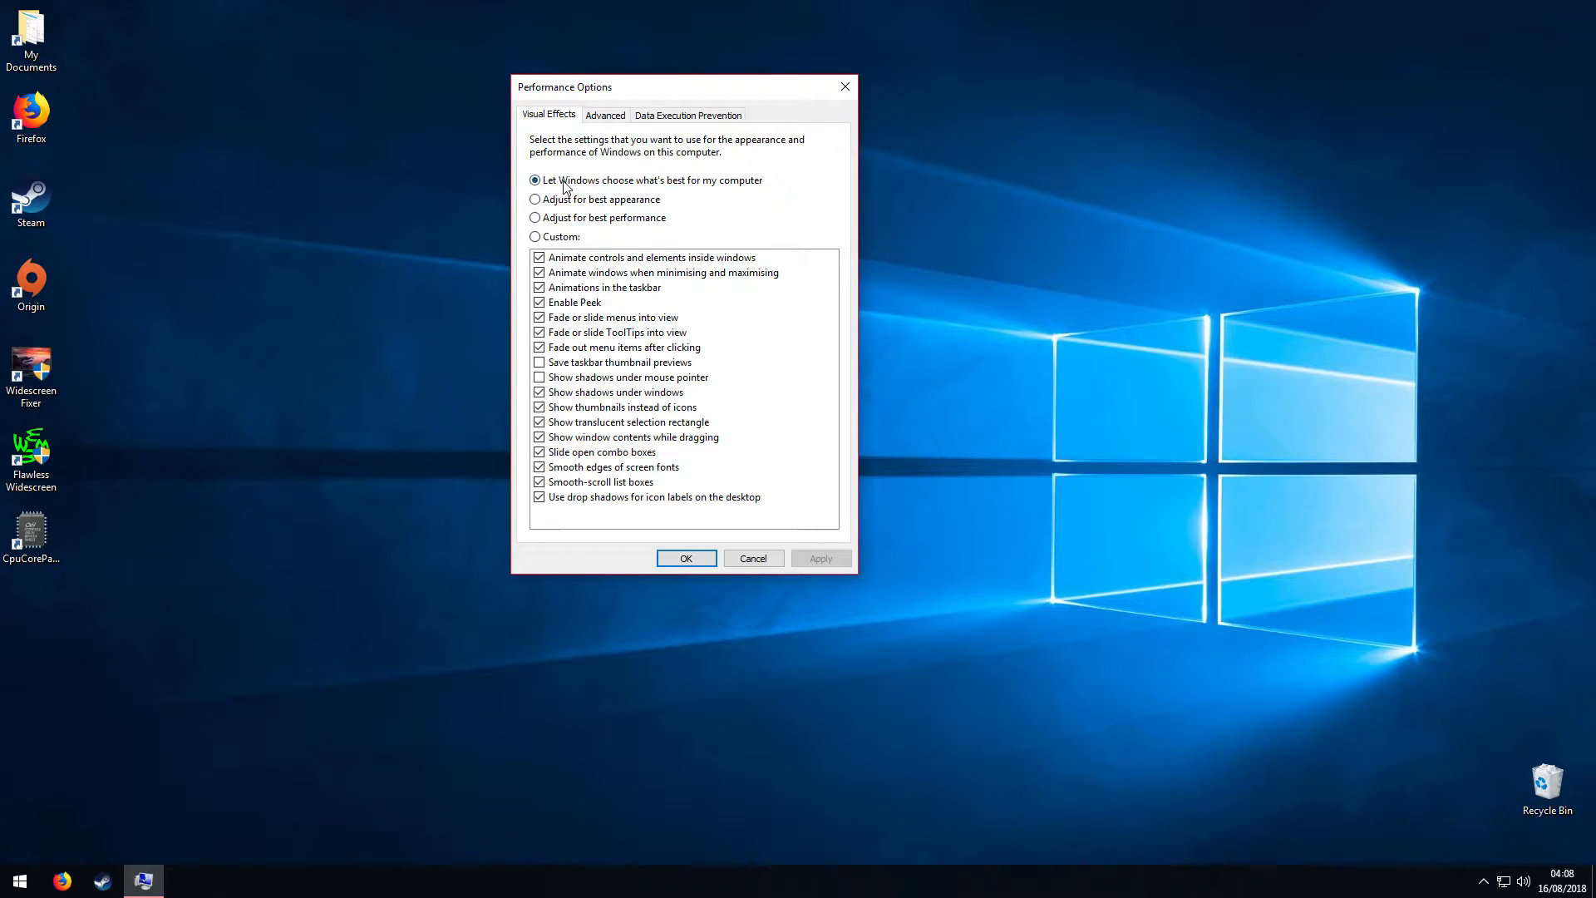
drag(619, 86, 724, 104)
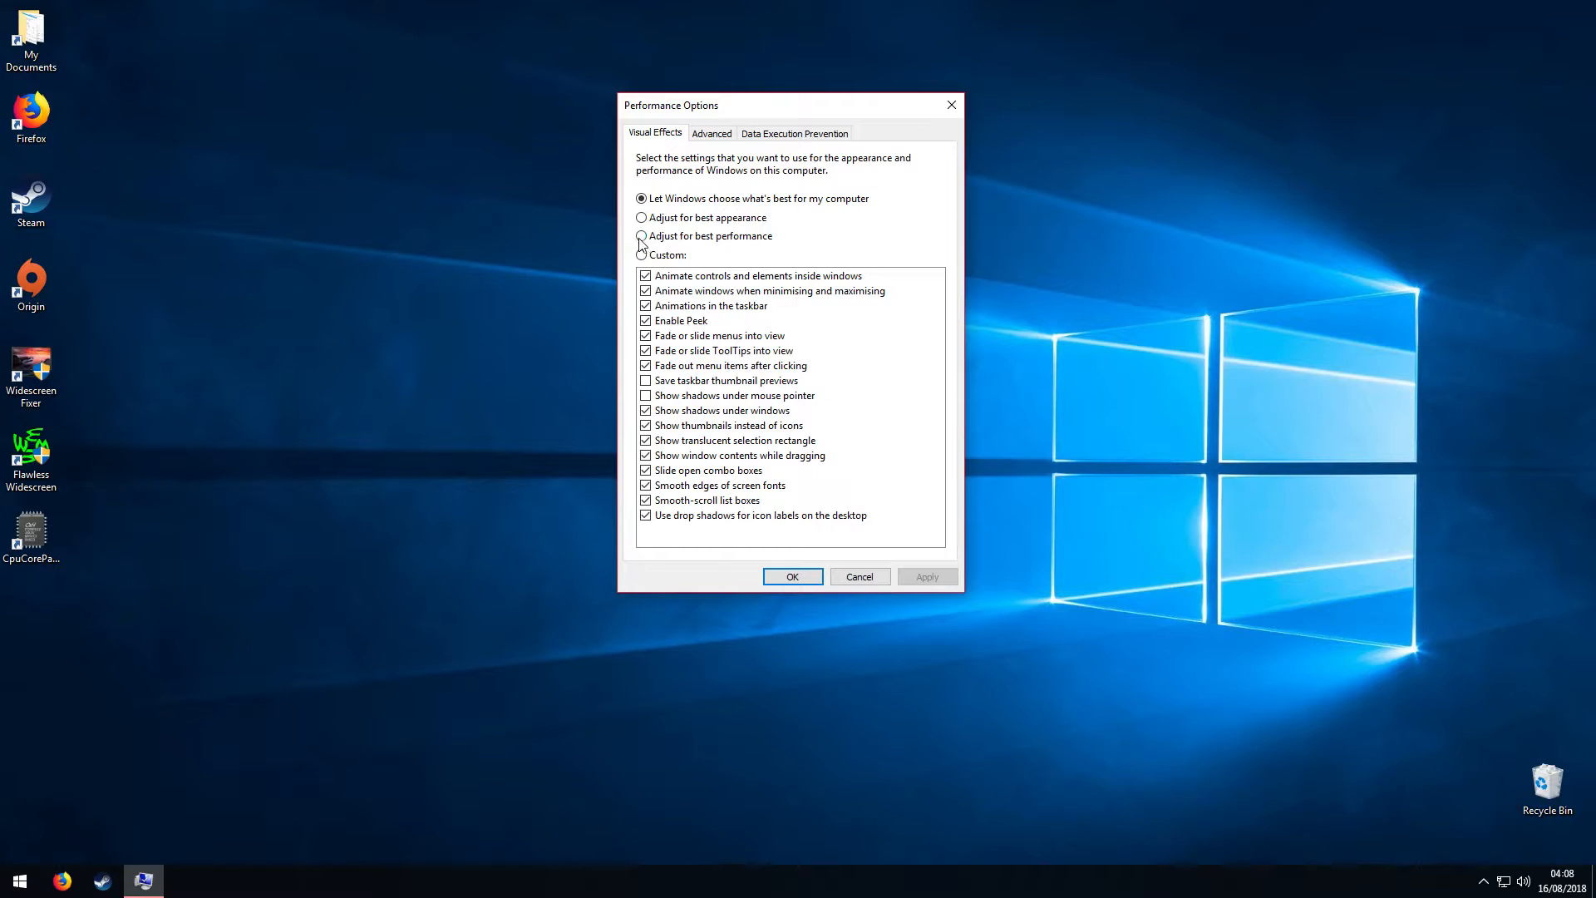
click(921, 582)
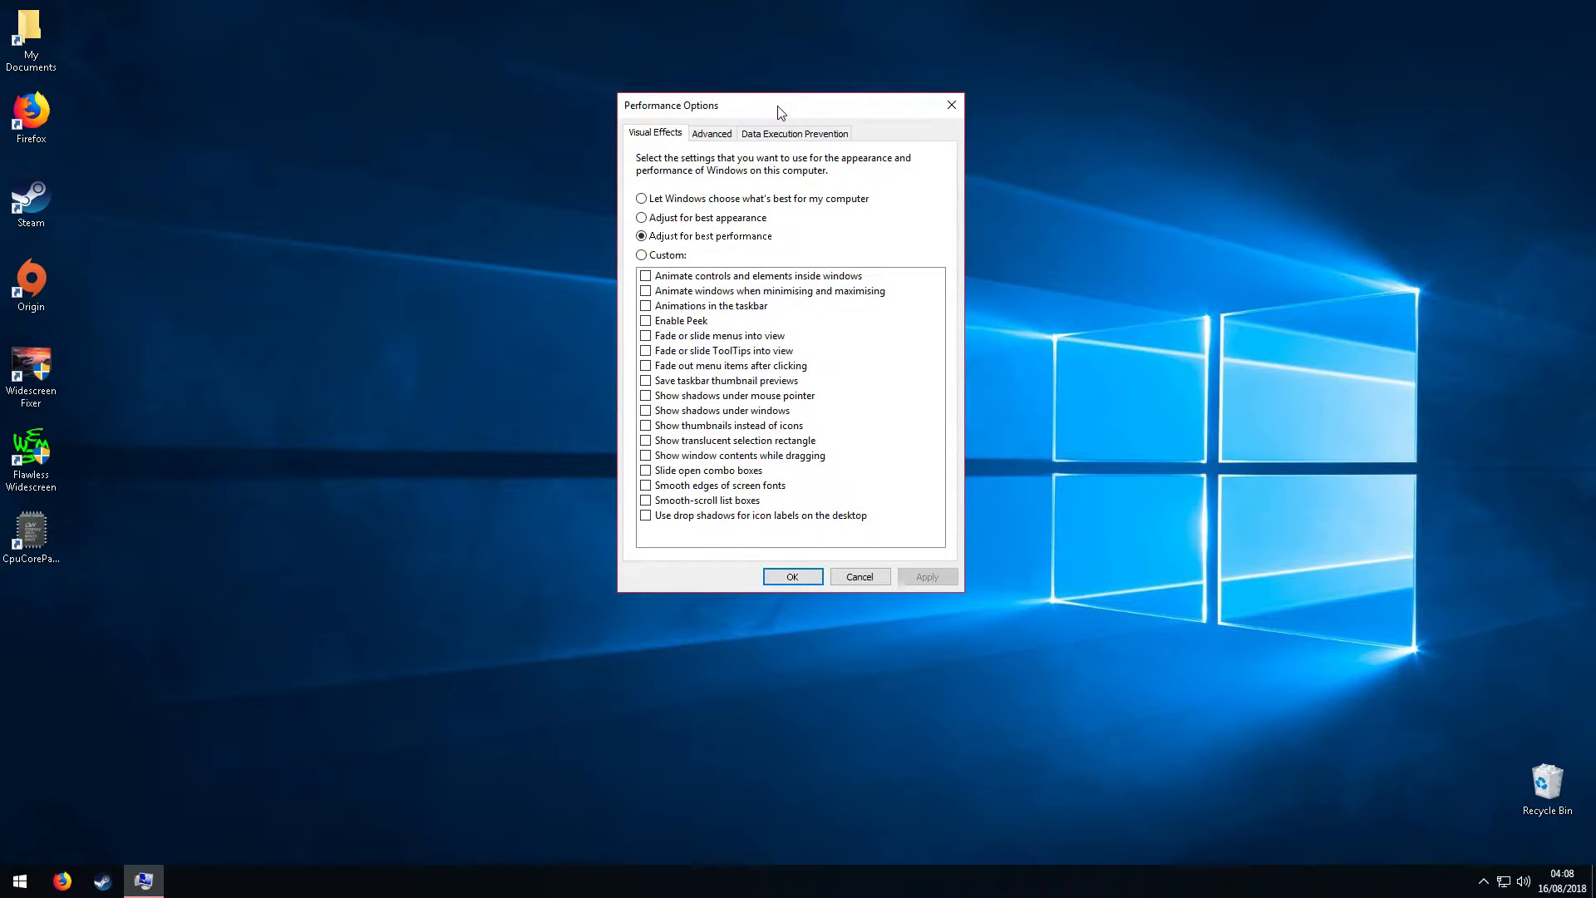
Set the visual effects to "Let Windows choose what's best for my computer", apply the setting and close Performance Options.
drag(782, 112, 636, 180)
click(482, 264)
click(754, 649)
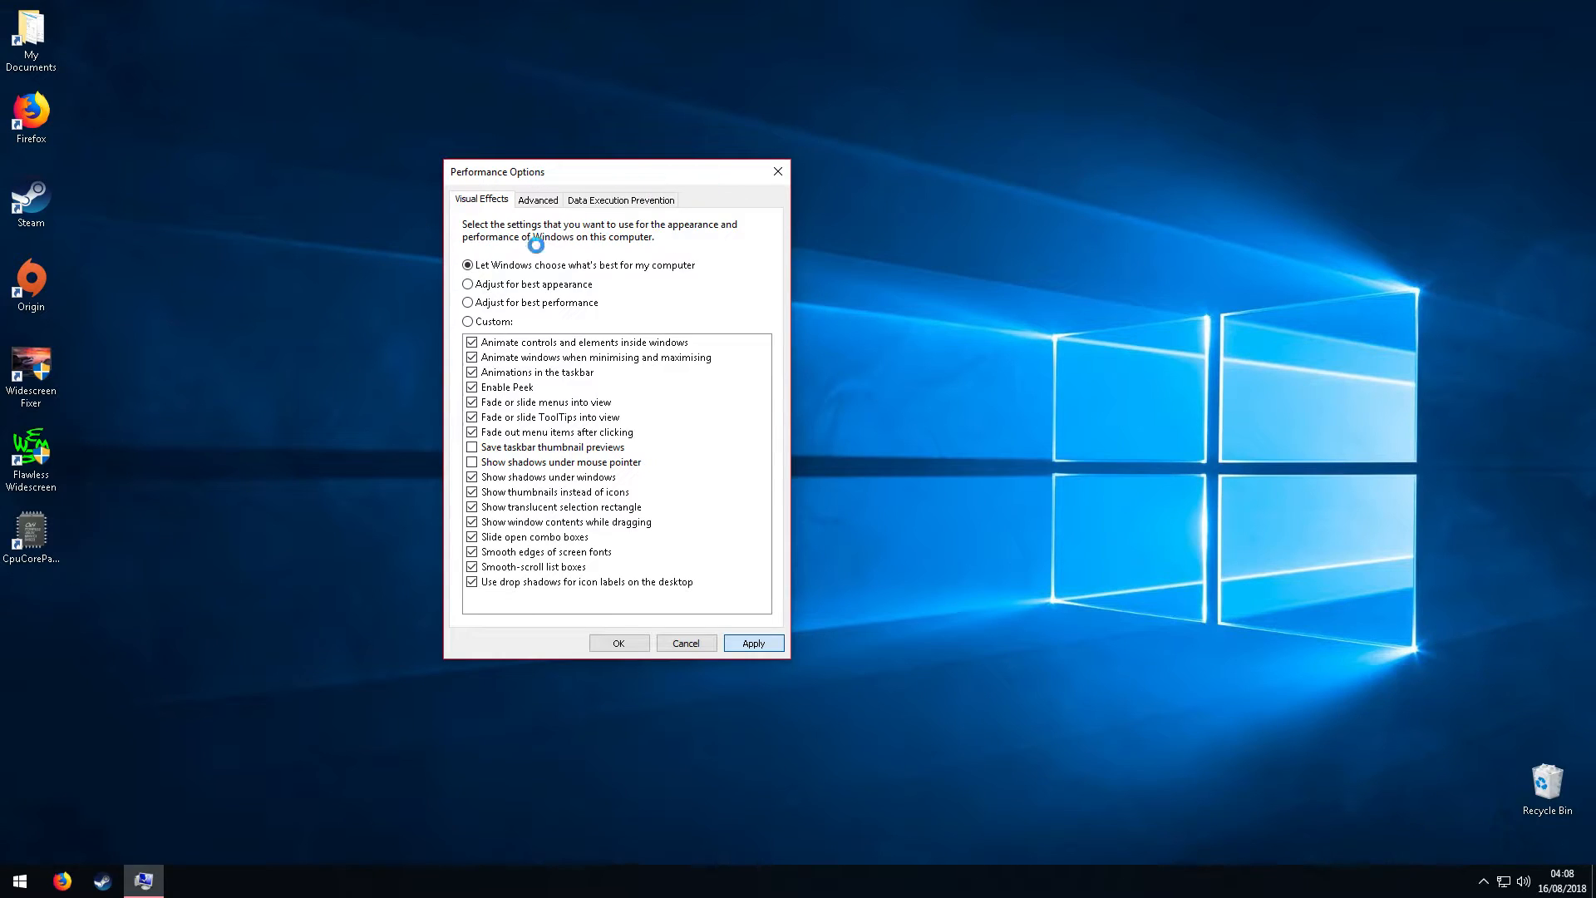
drag(558, 178, 627, 212)
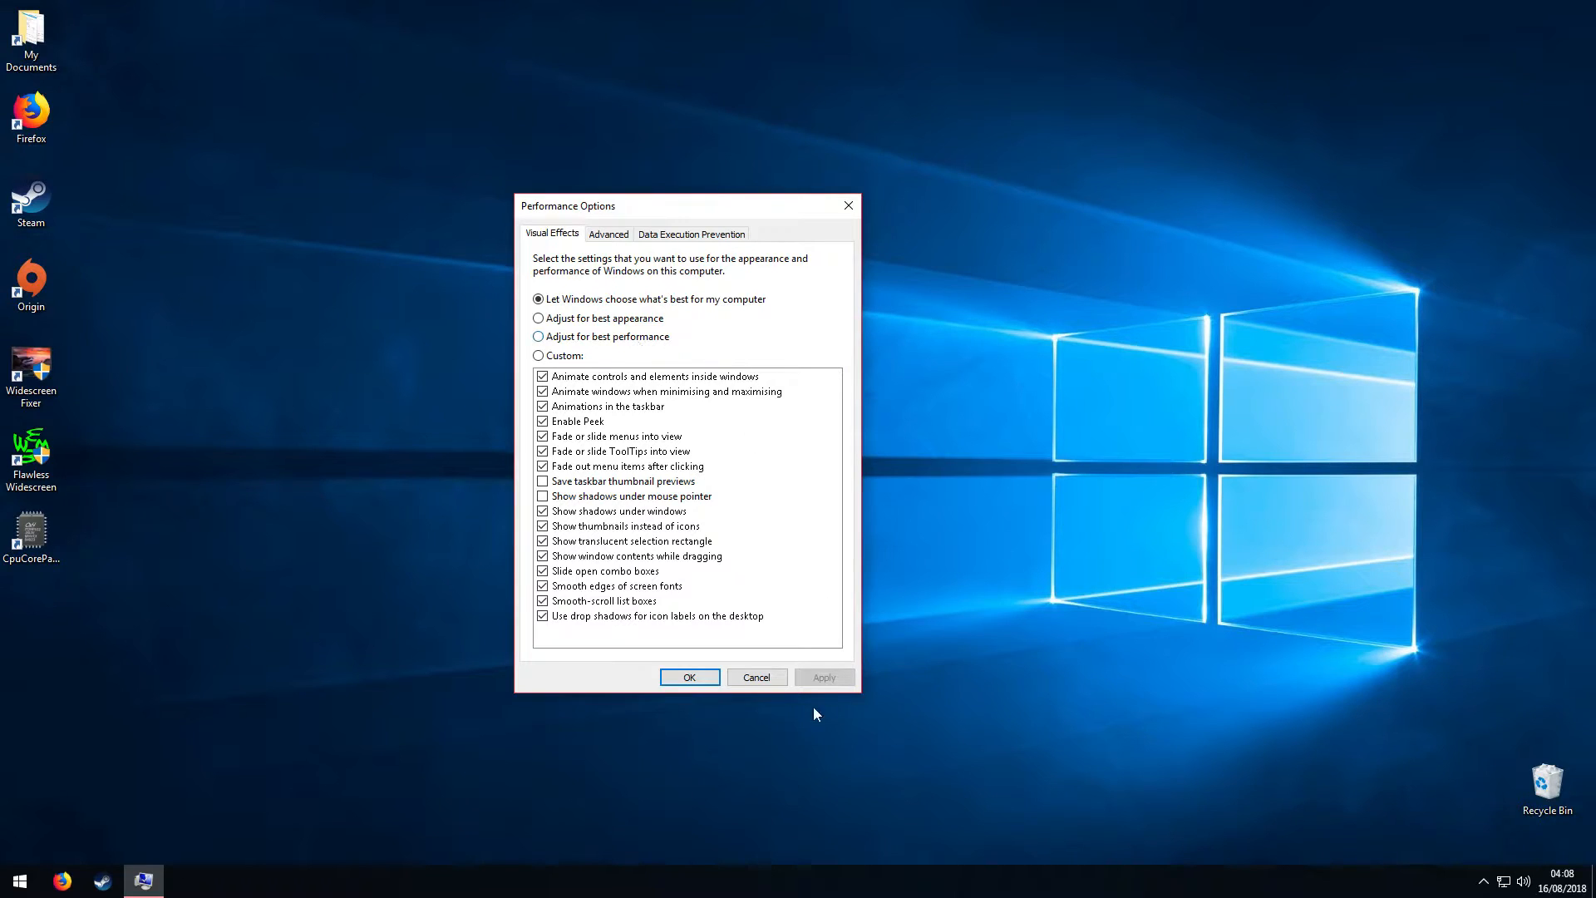
click(689, 674)
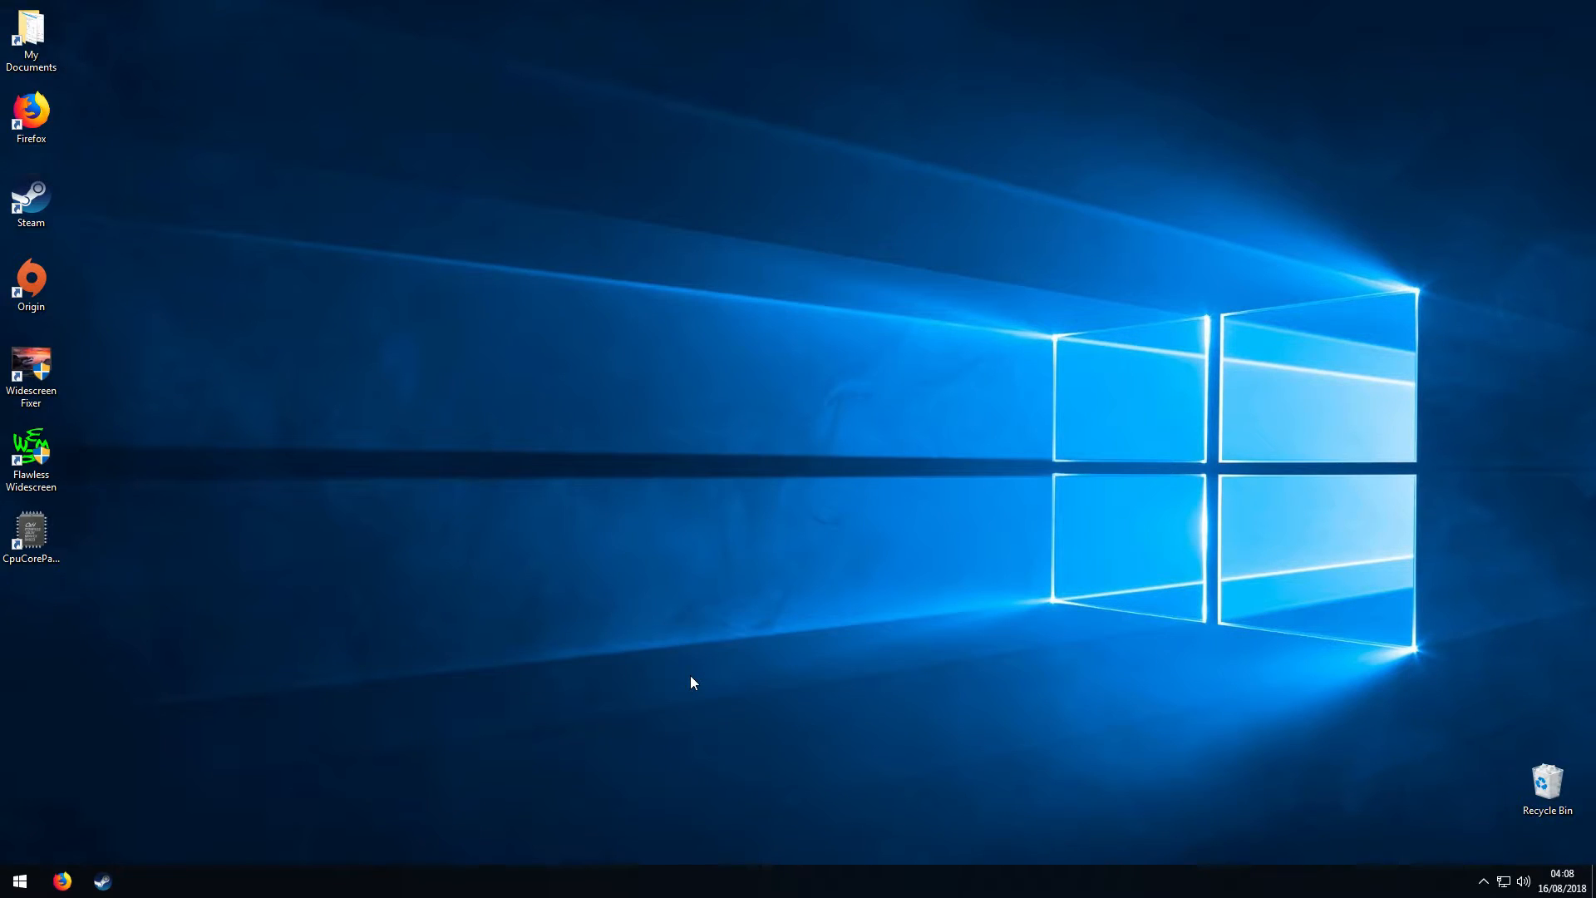
Open Update & Security in Windows Settings, check for Windows updates and close Settings.
key(super+i)
drag(966, 82, 822, 62)
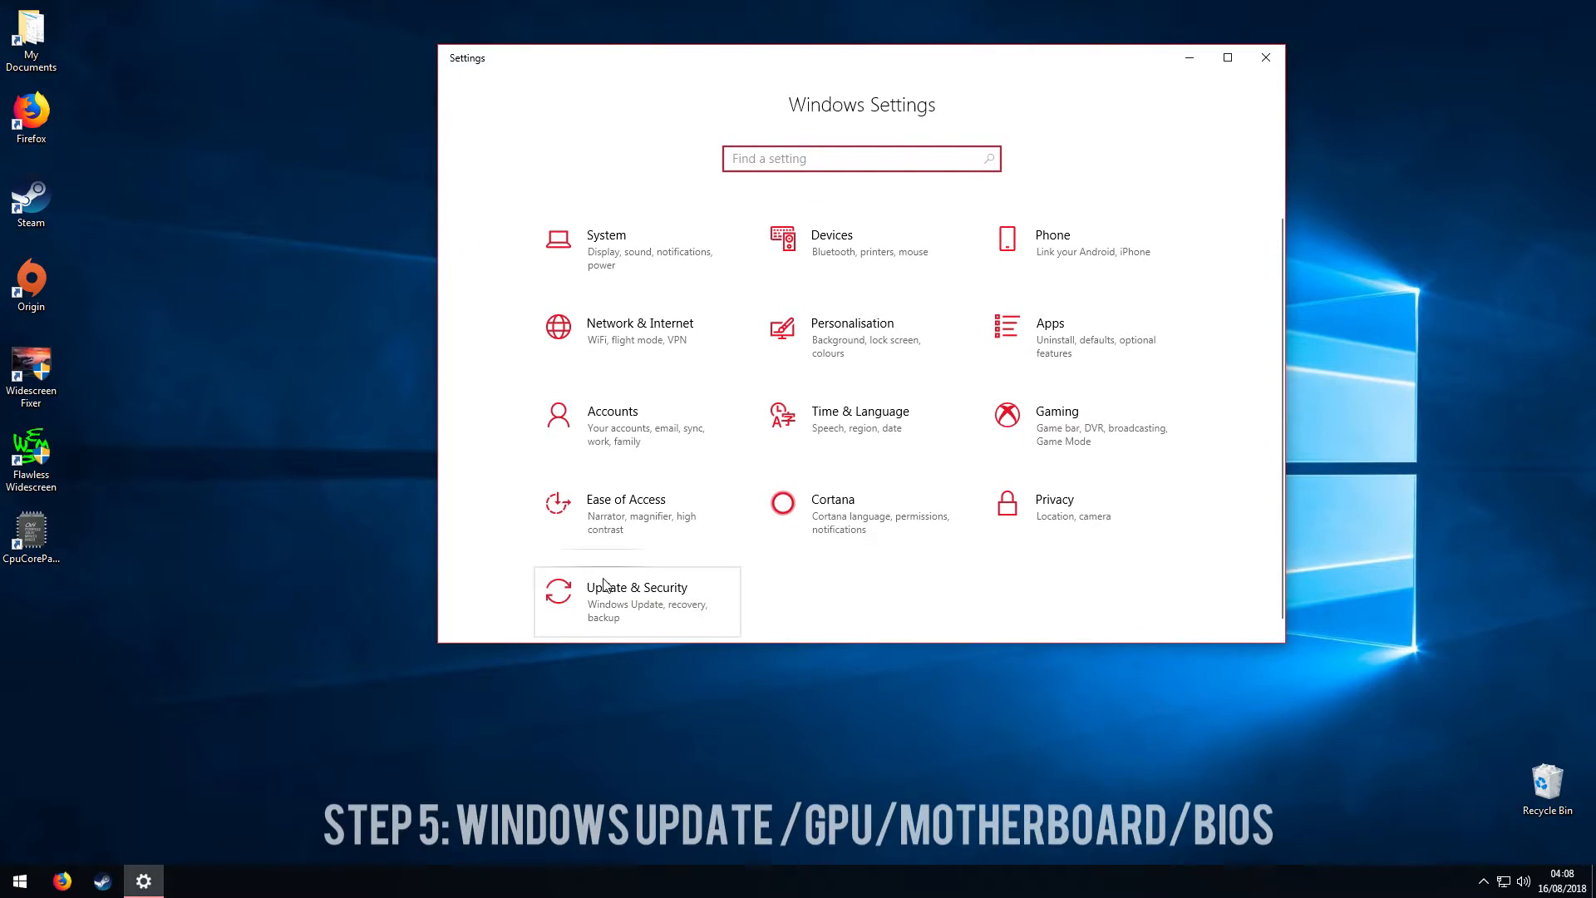
click(640, 602)
click(786, 203)
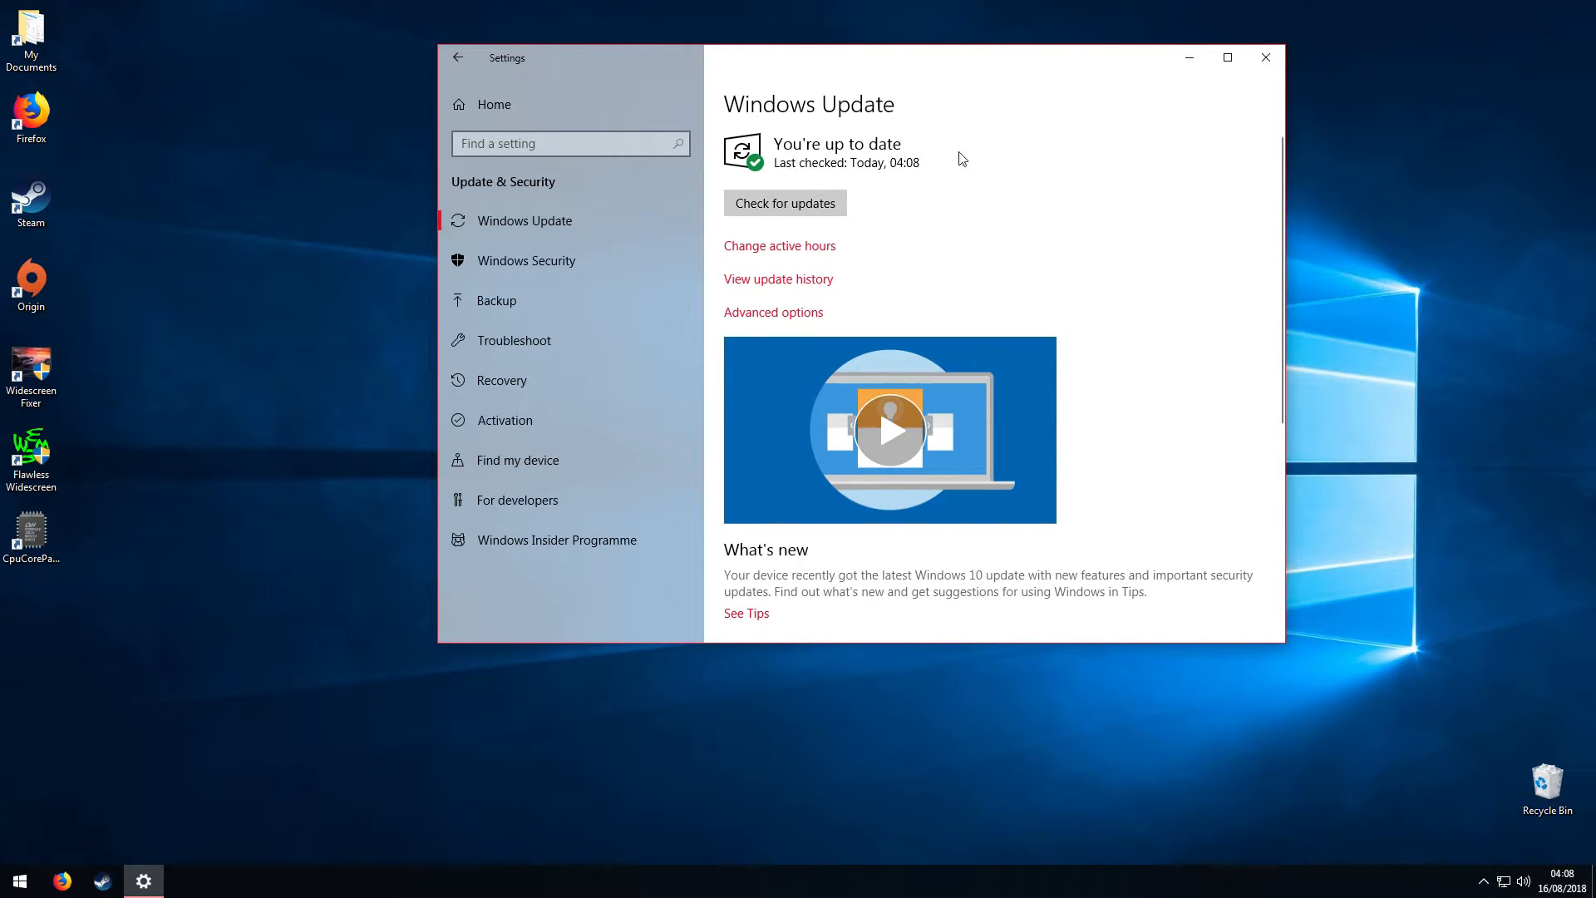
click(1265, 57)
Switch to Firefox and search Google for "geforce experience".
click(62, 881)
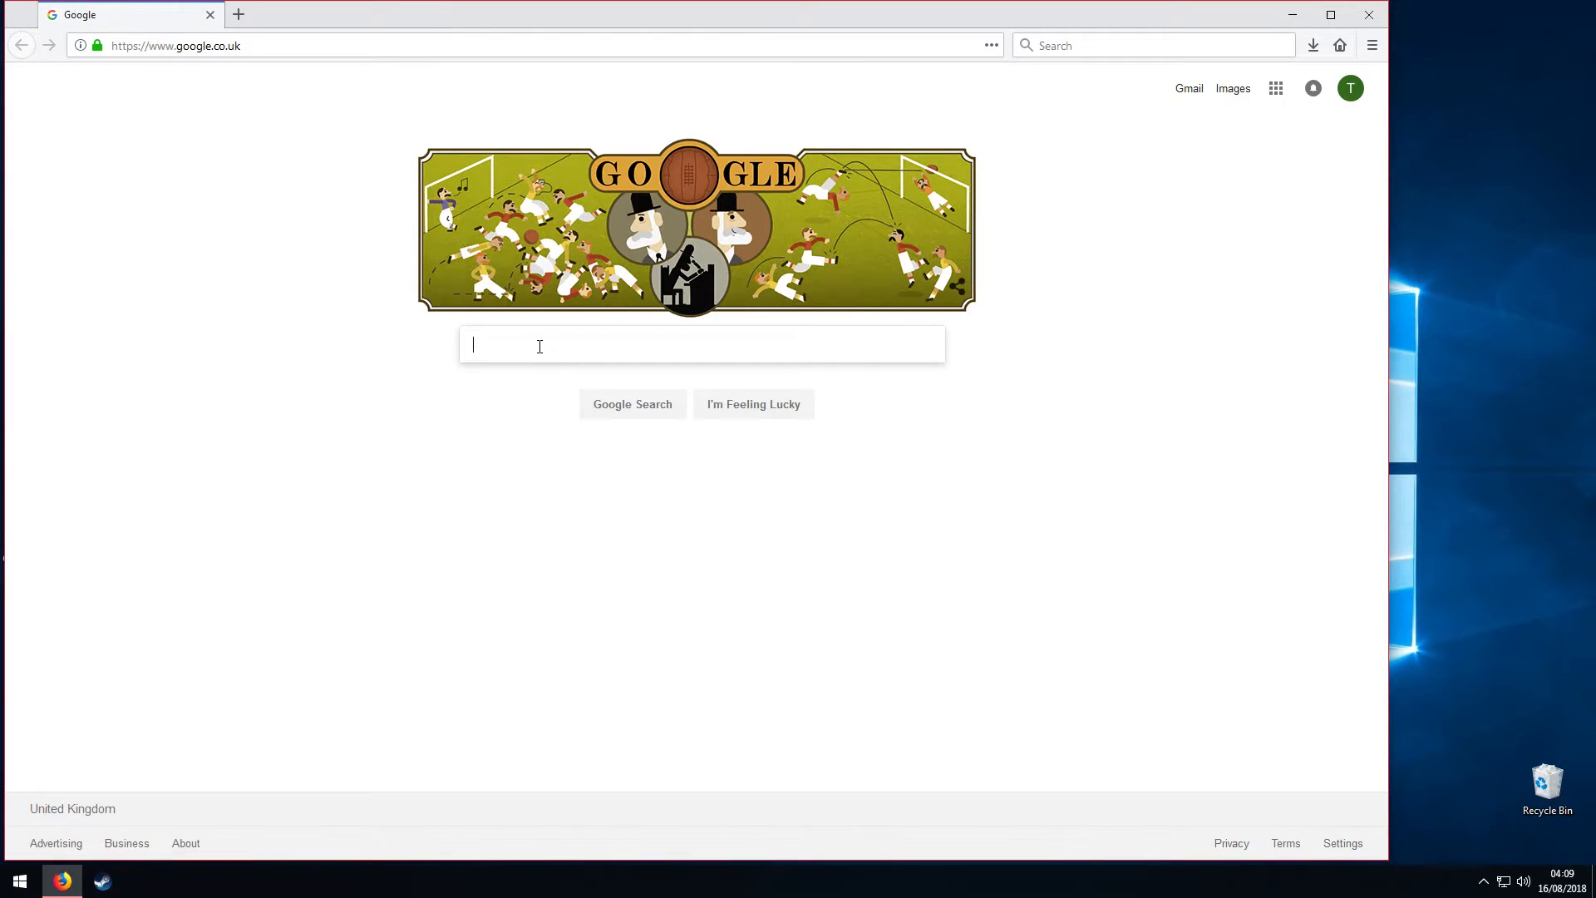
text(geforce experience)
key(Return)
Launch the installed GeForce Experience through a search for "geforce" and open the GeForce Experience download page from the Google results.
key(super)
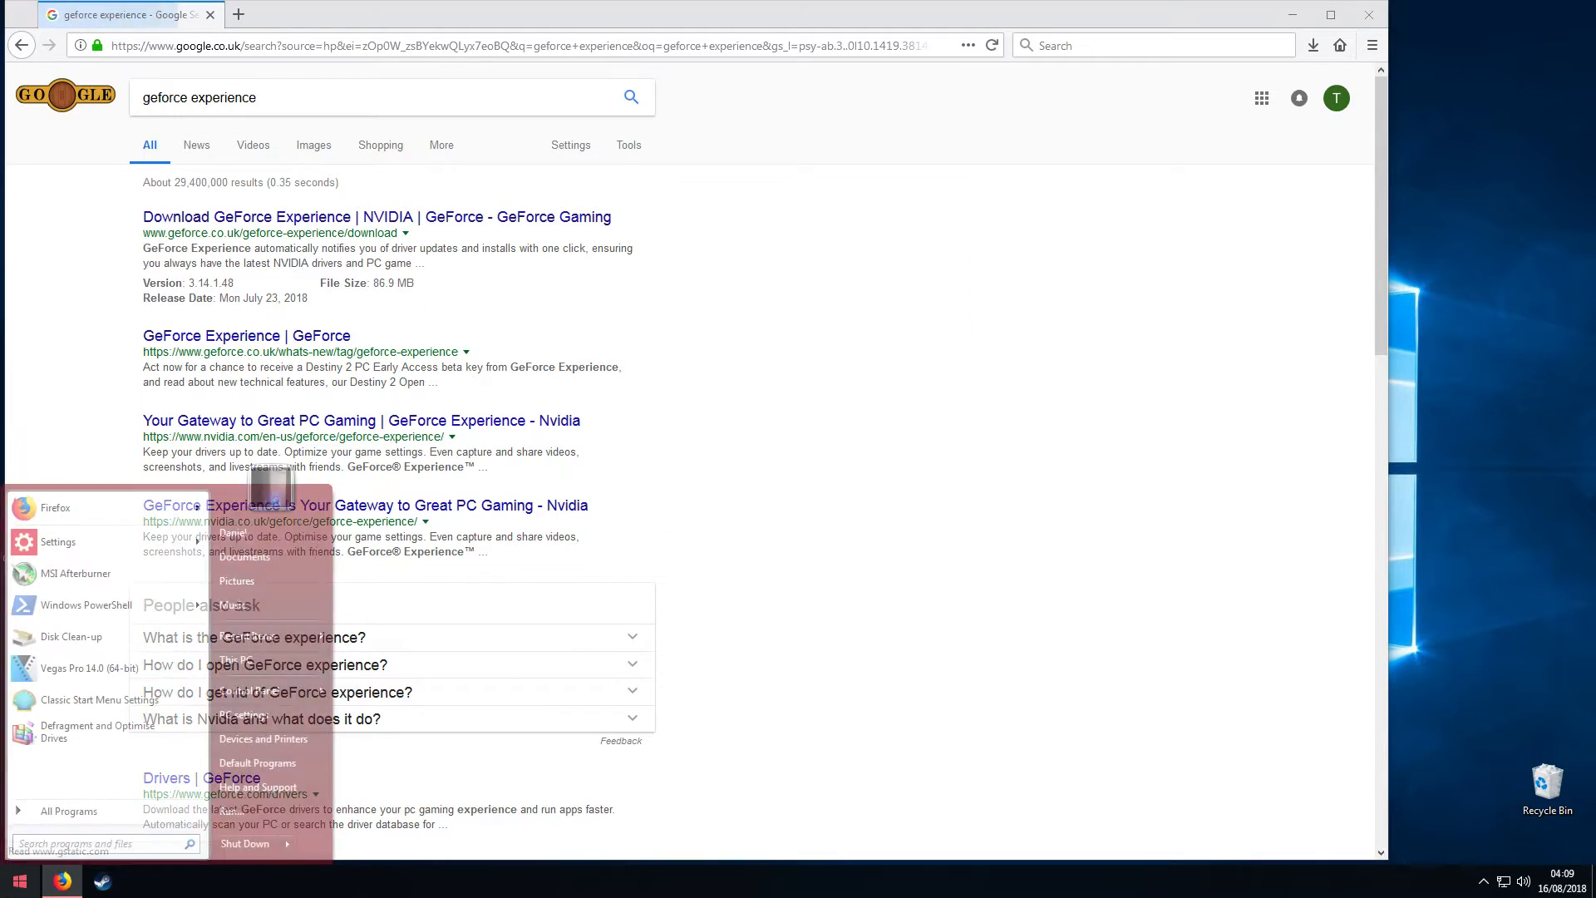
text(geforce)
key(Return)
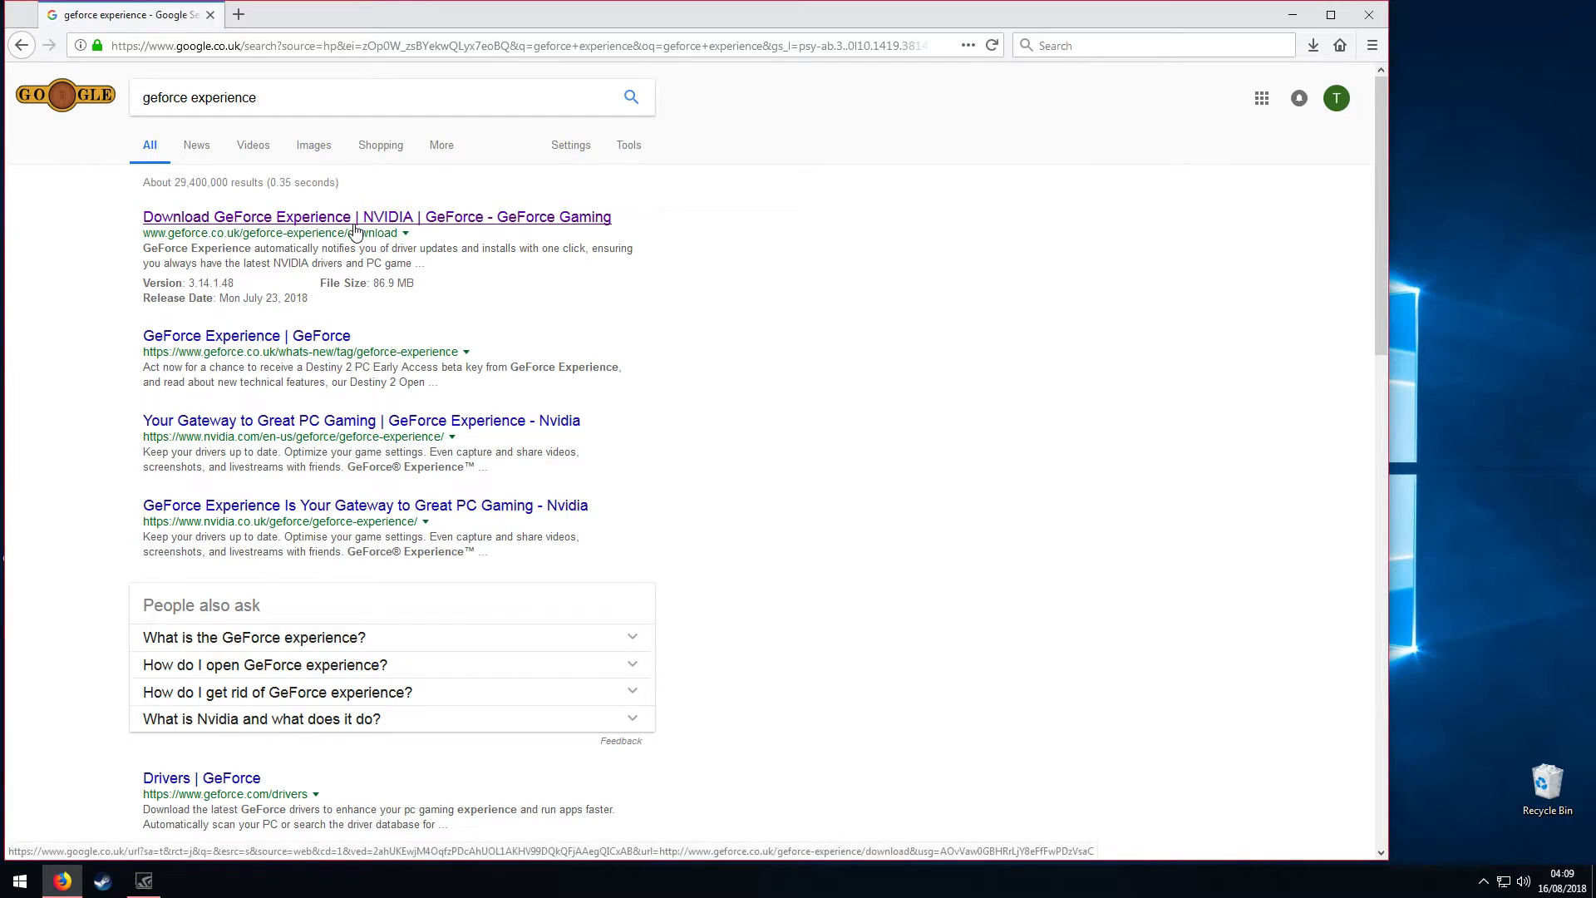
click(358, 218)
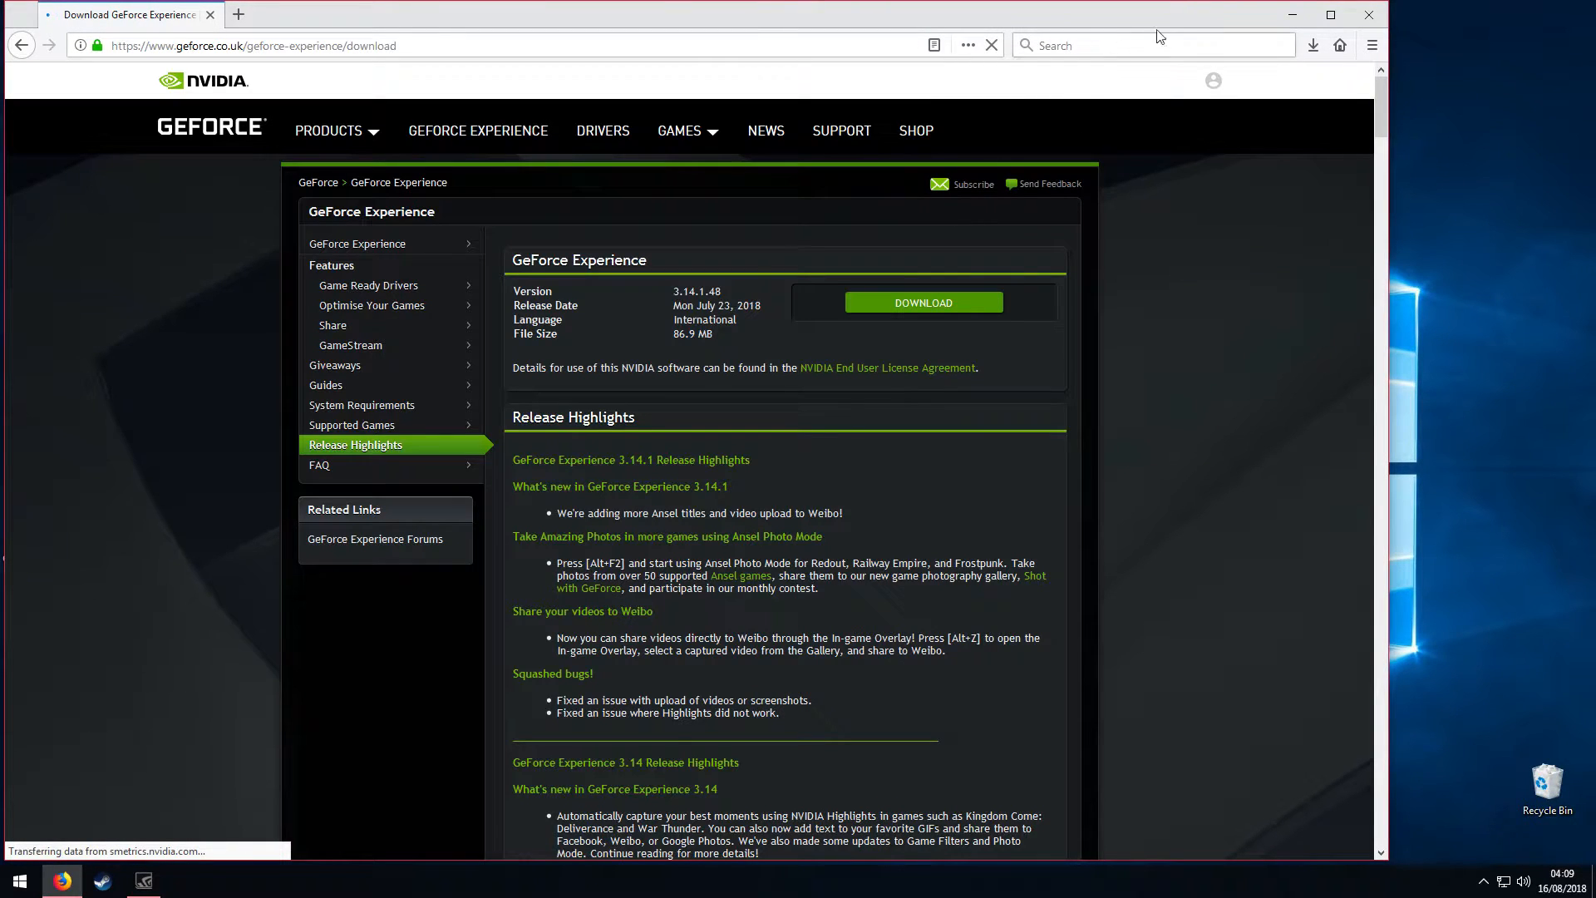
Search the web for "amd catalyst control center", open the top AMD result and reposition the browser window.
click(1165, 54)
text(amd cata)
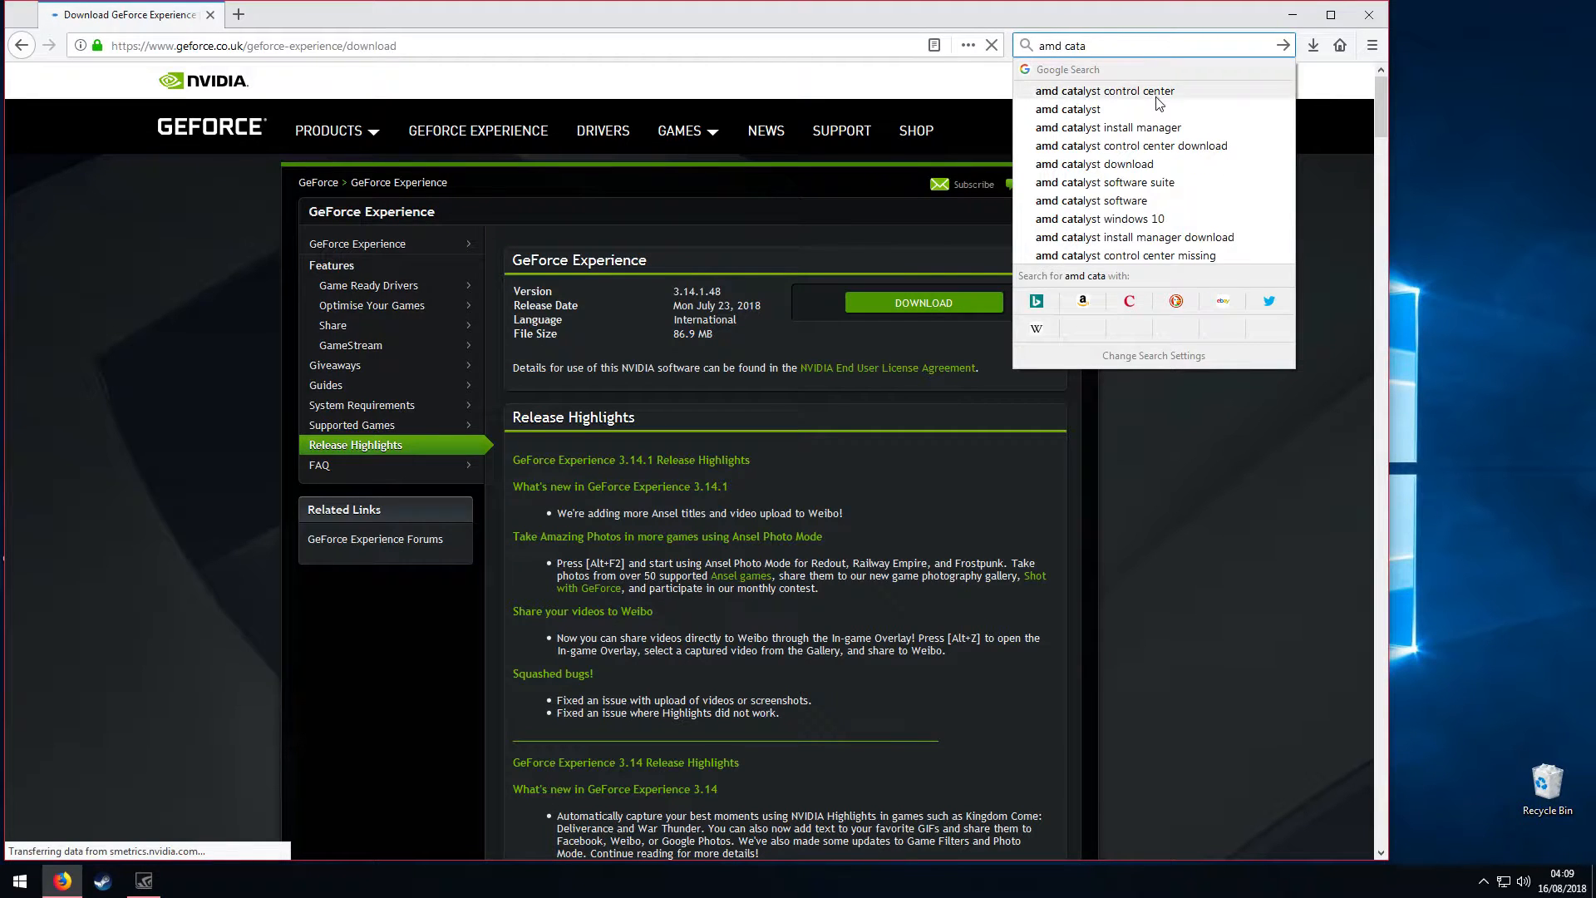
click(1160, 92)
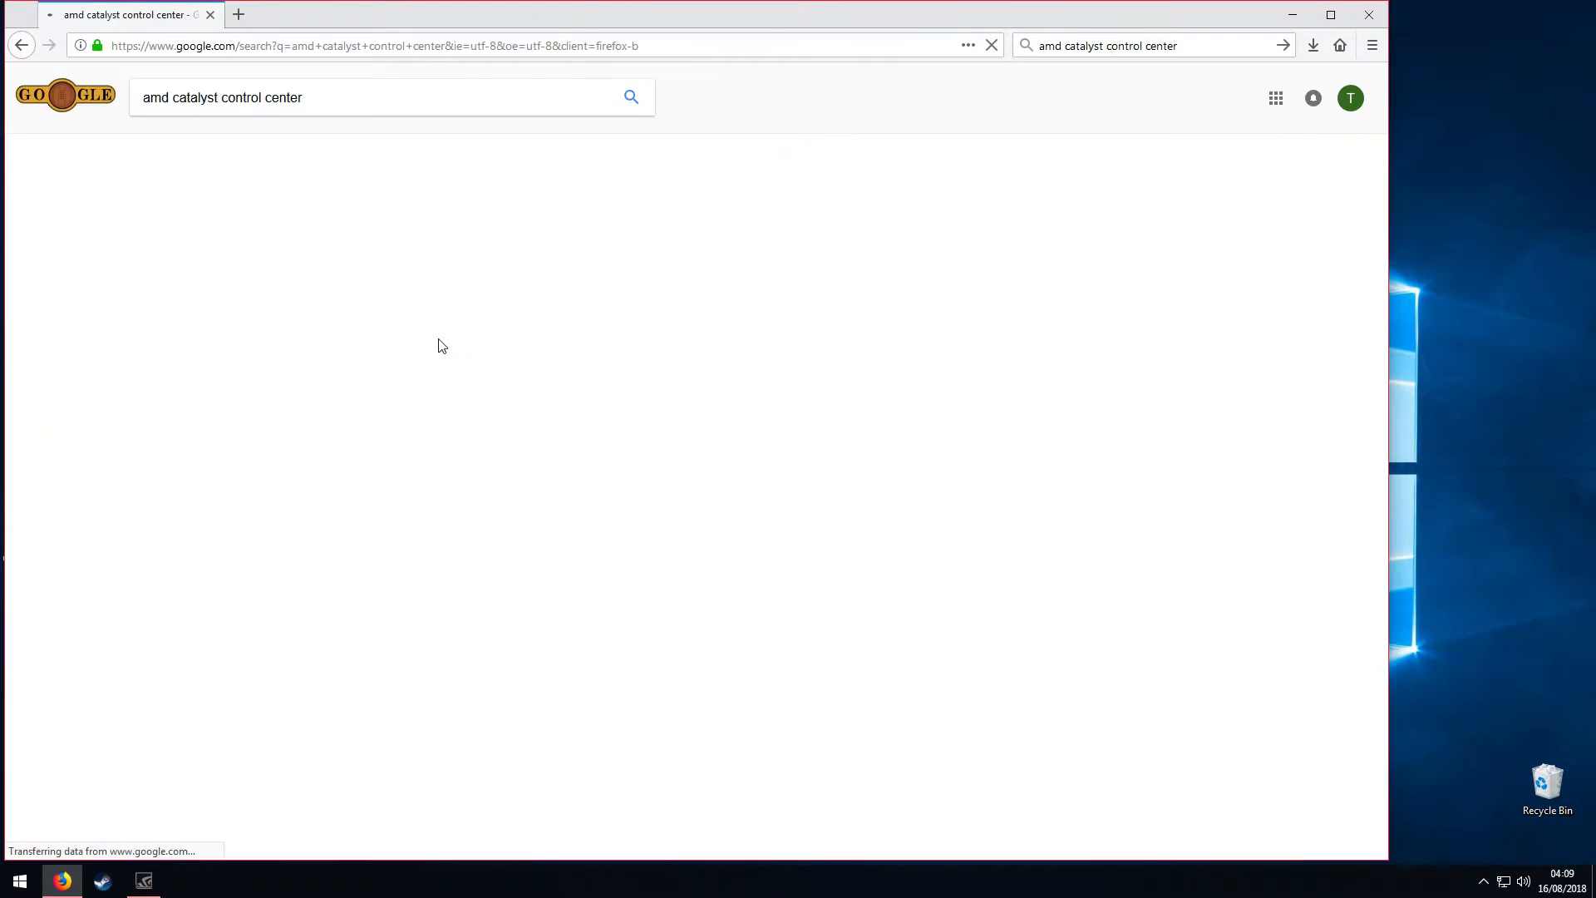
click(283, 218)
drag(705, 16, 805, 33)
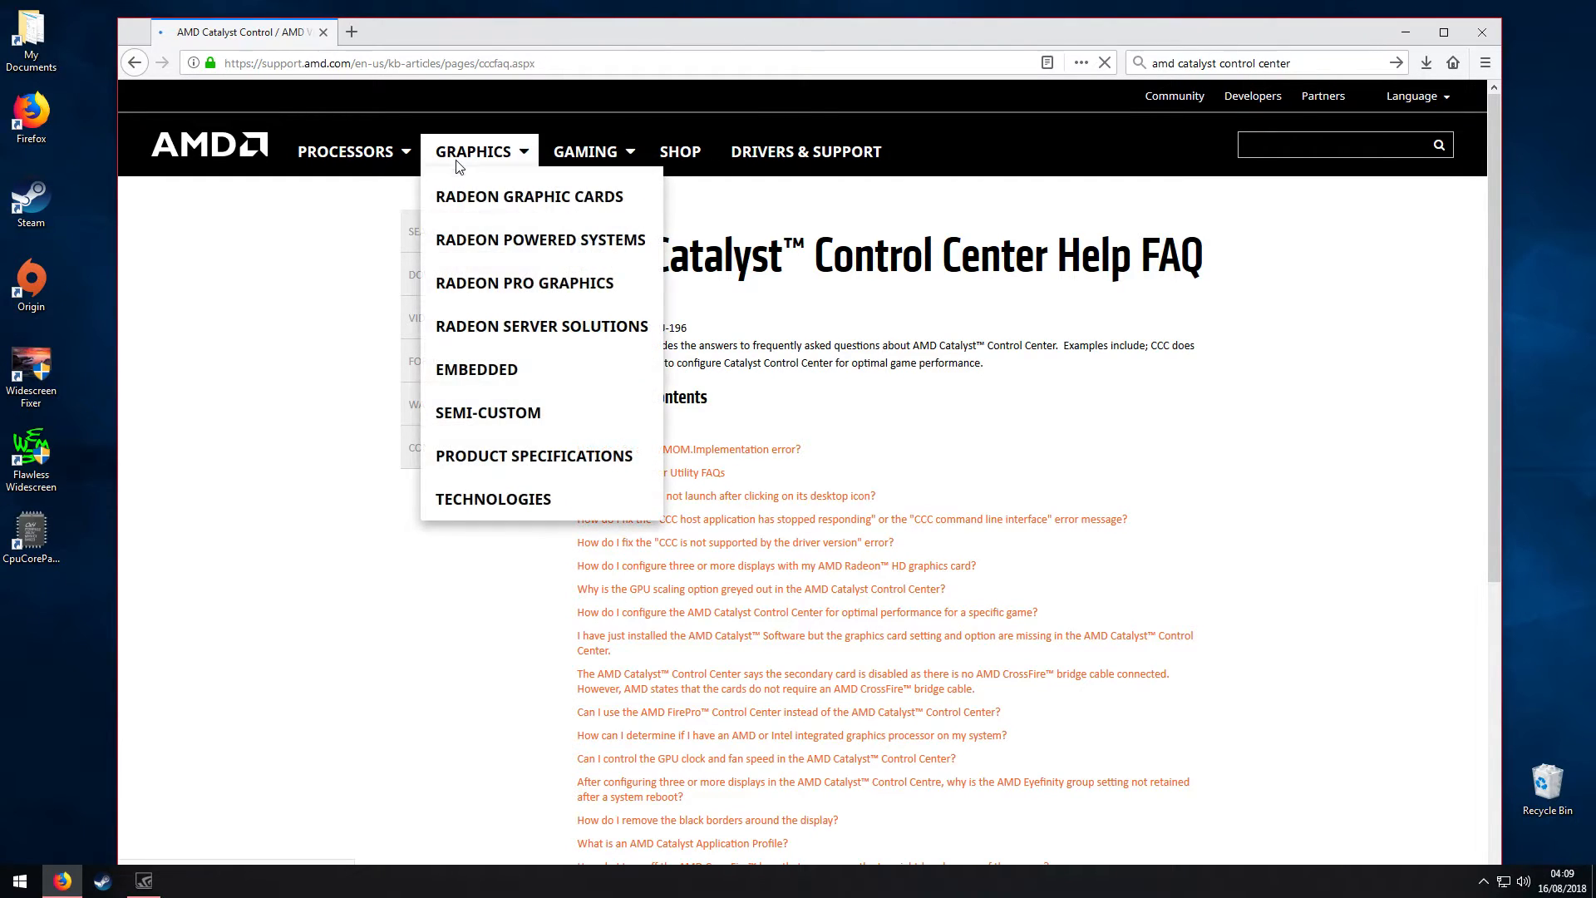
View the Radeon Graphic Cards page on the AMD website and close Firefox.
click(482, 196)
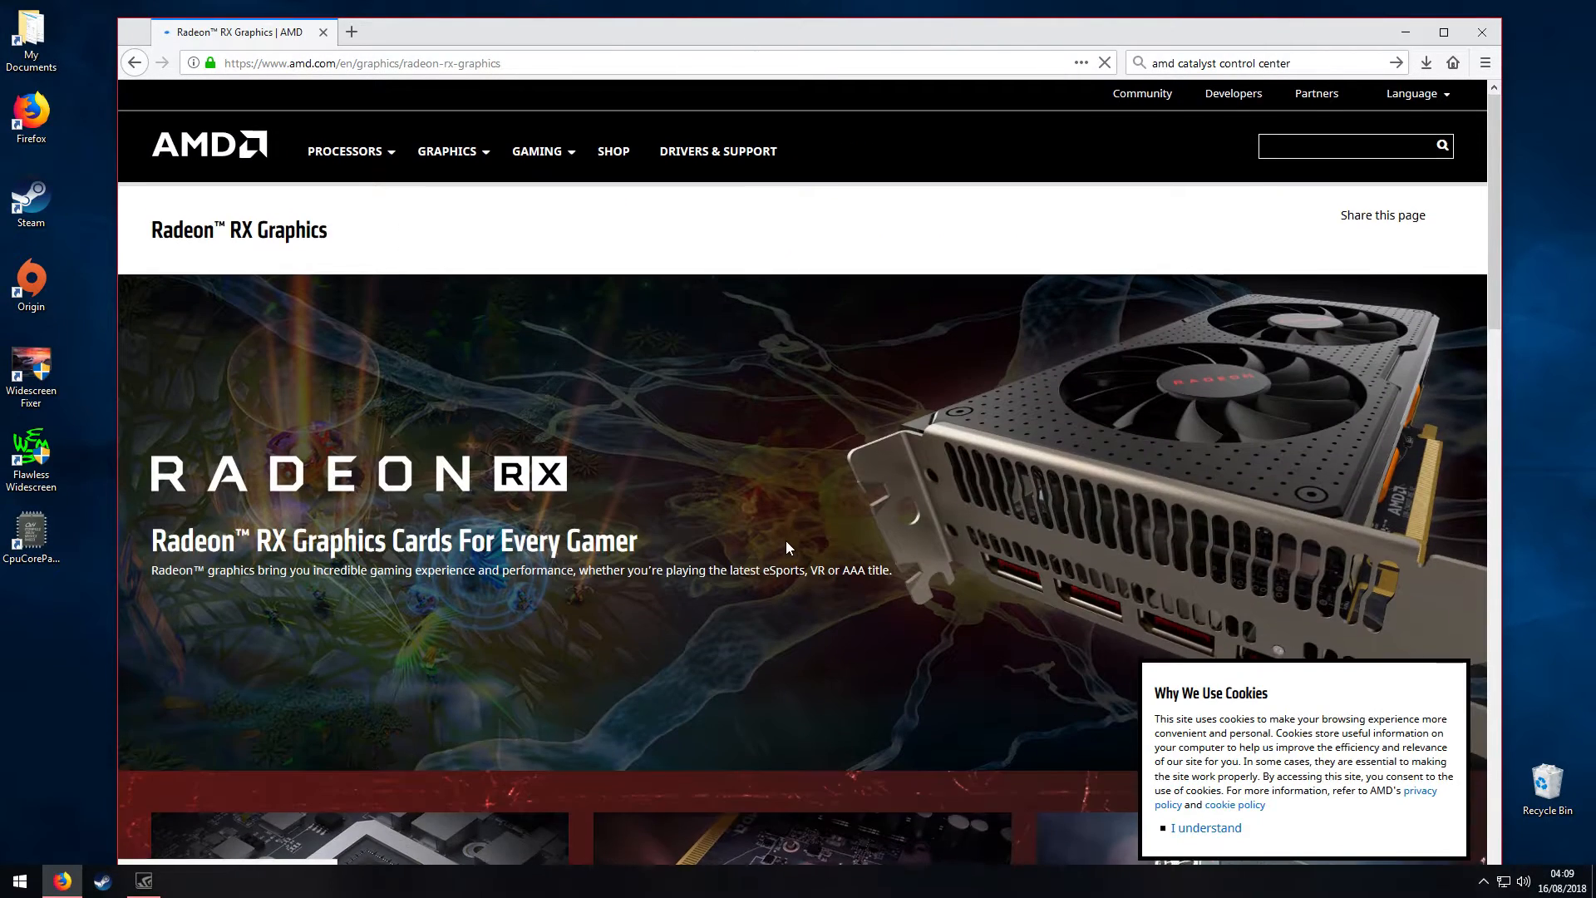
scroll(790, 541, down, 15)
click(1471, 38)
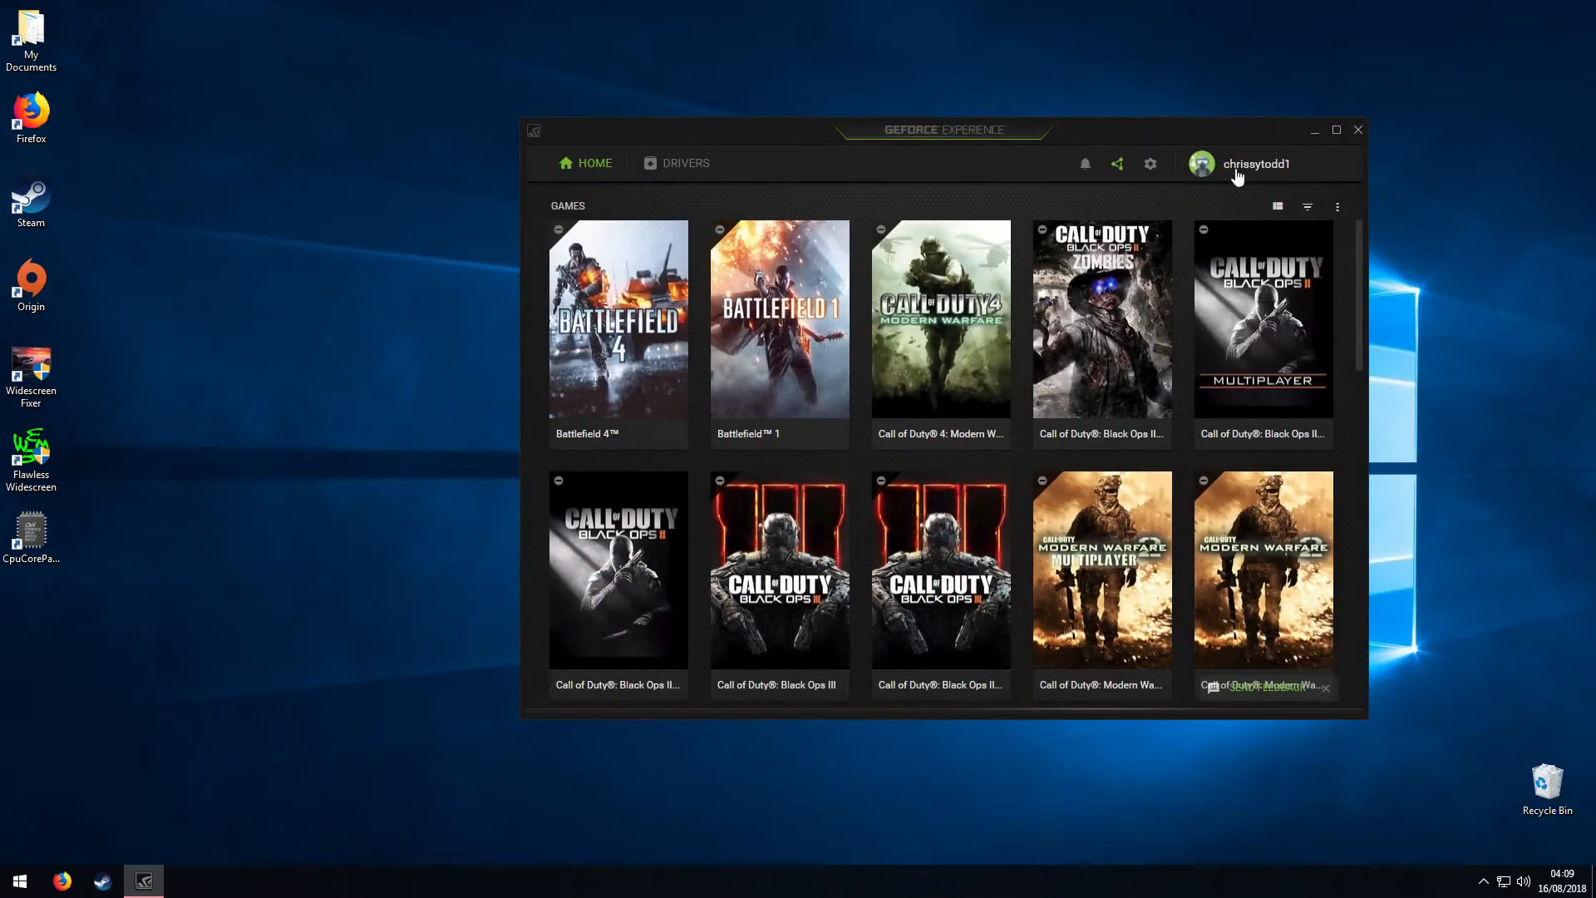
Check for graphics driver updates in GeForce Experience and close the program.
click(676, 164)
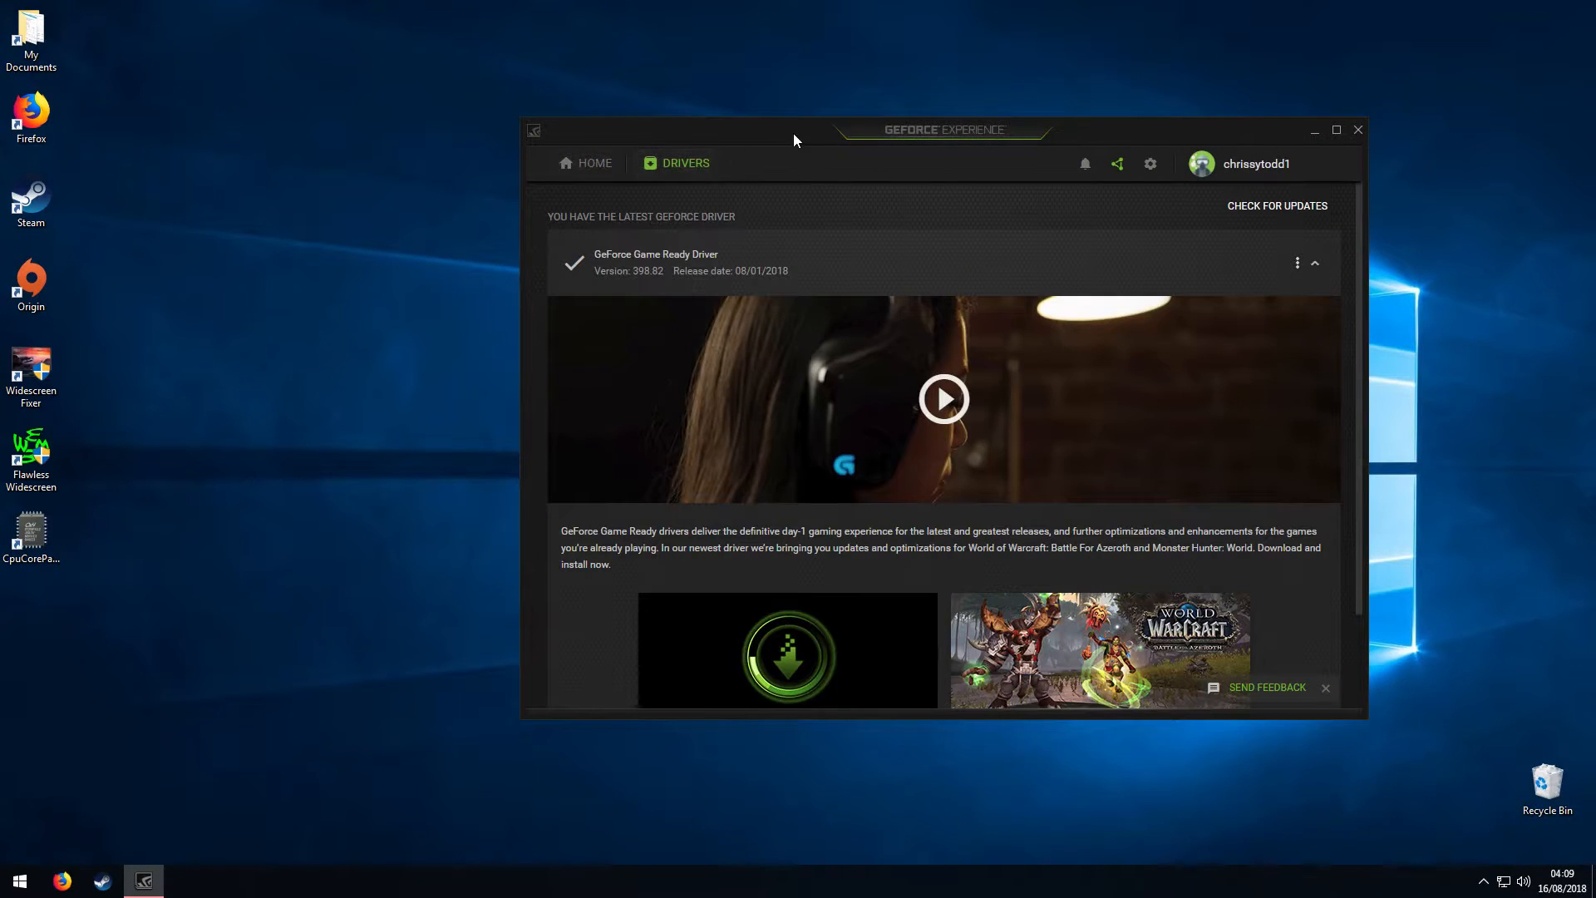
drag(793, 133, 646, 123)
click(1113, 196)
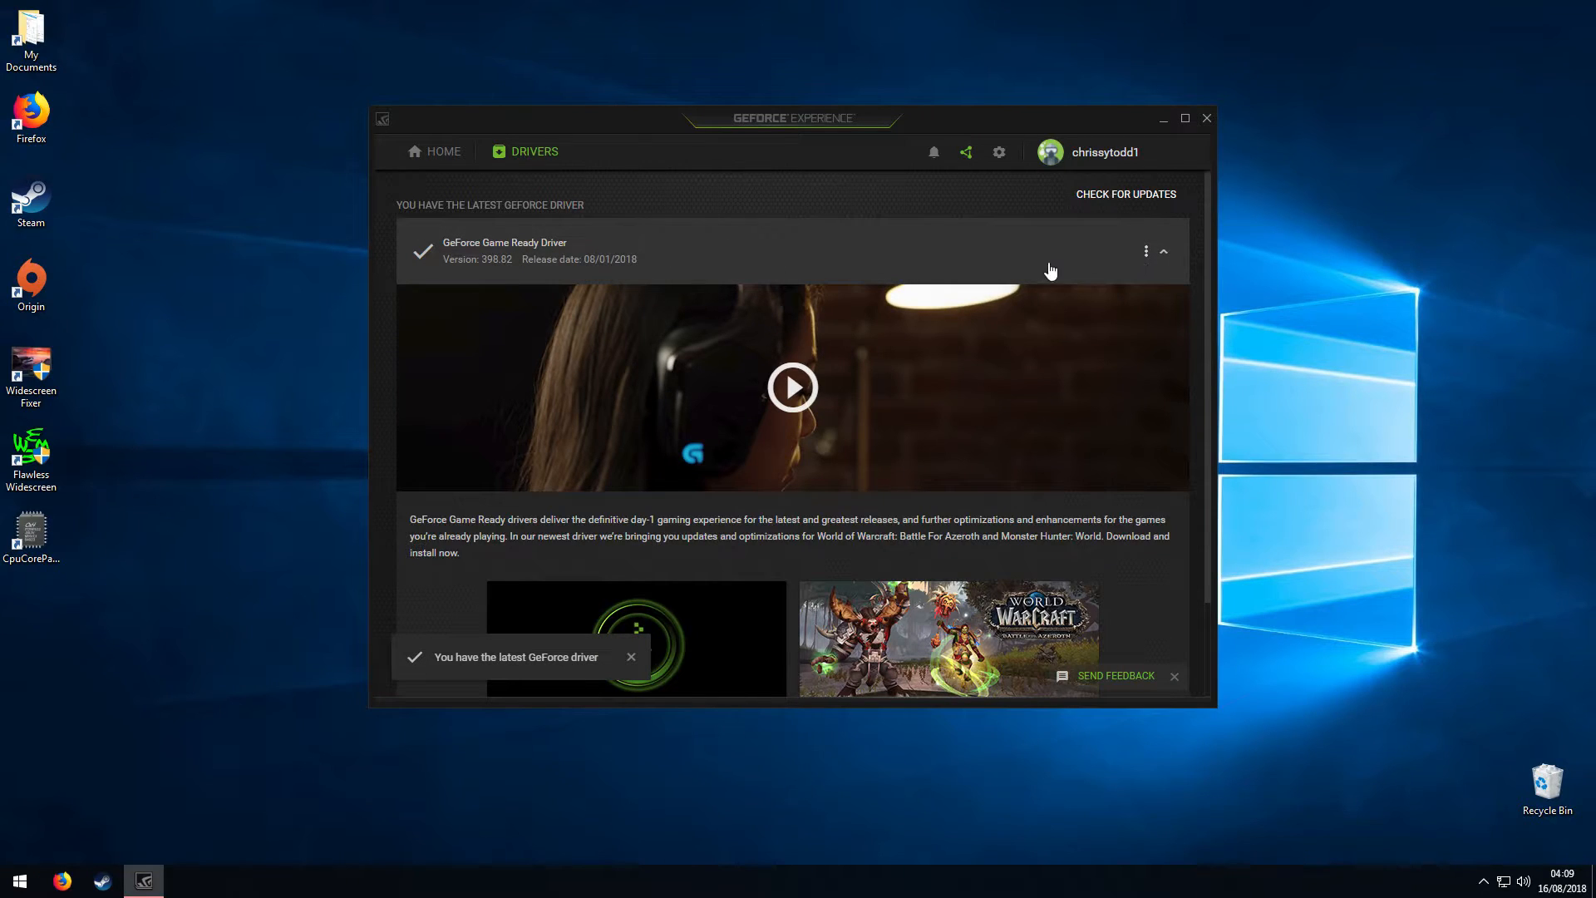
click(1207, 118)
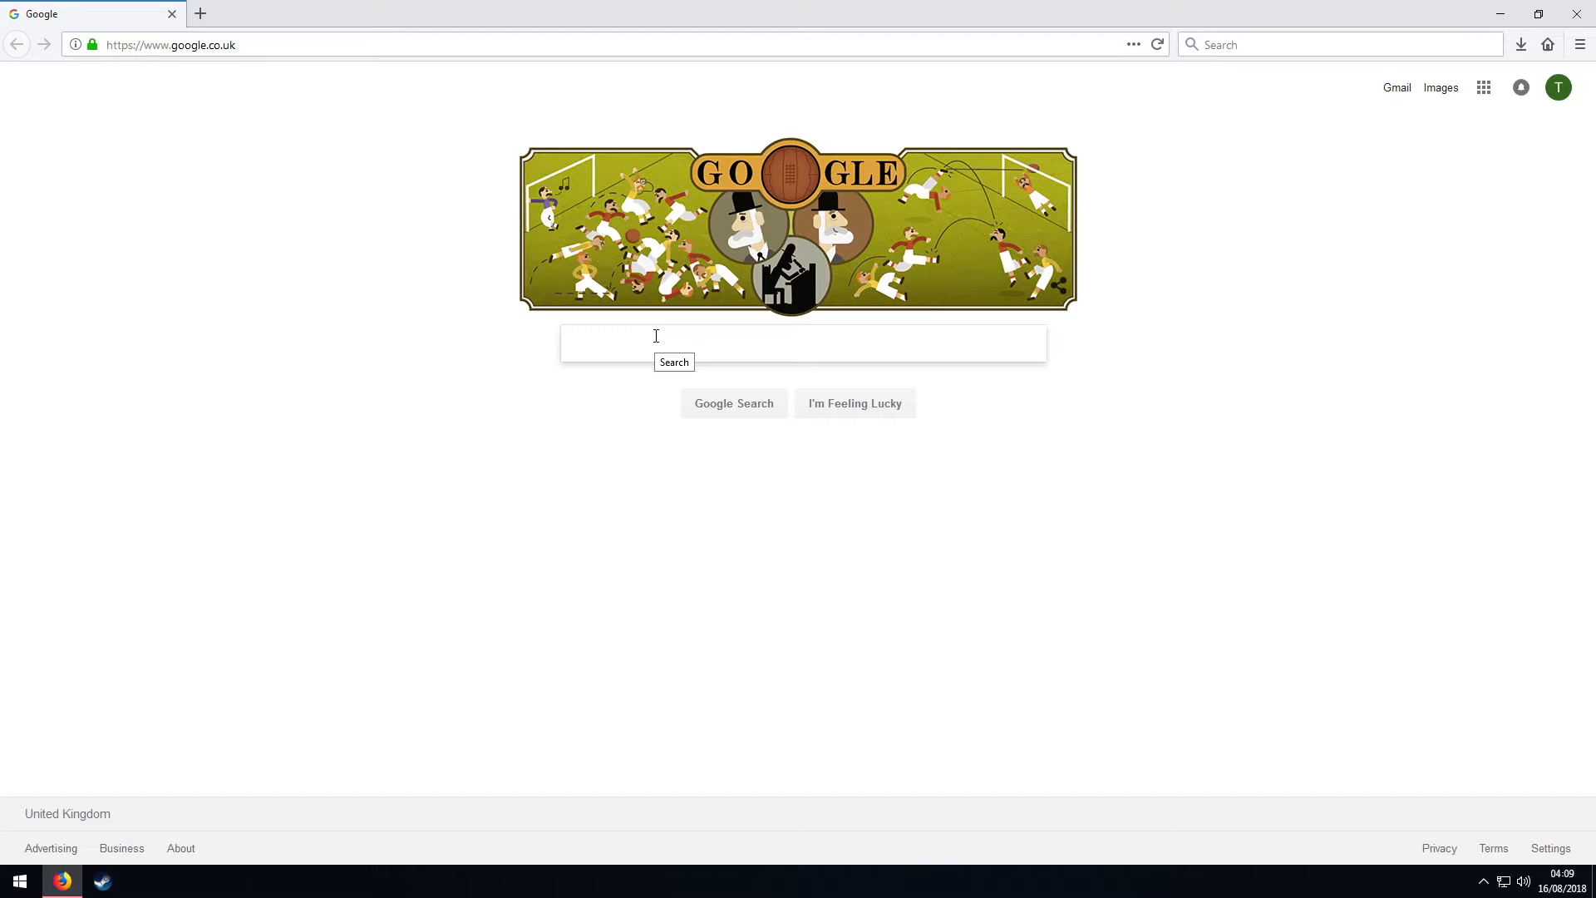
Search Google for "asus maximus vii" and open the ASUS MAXIMUS VII HERO product page from the results.
text(asus maximus viii)
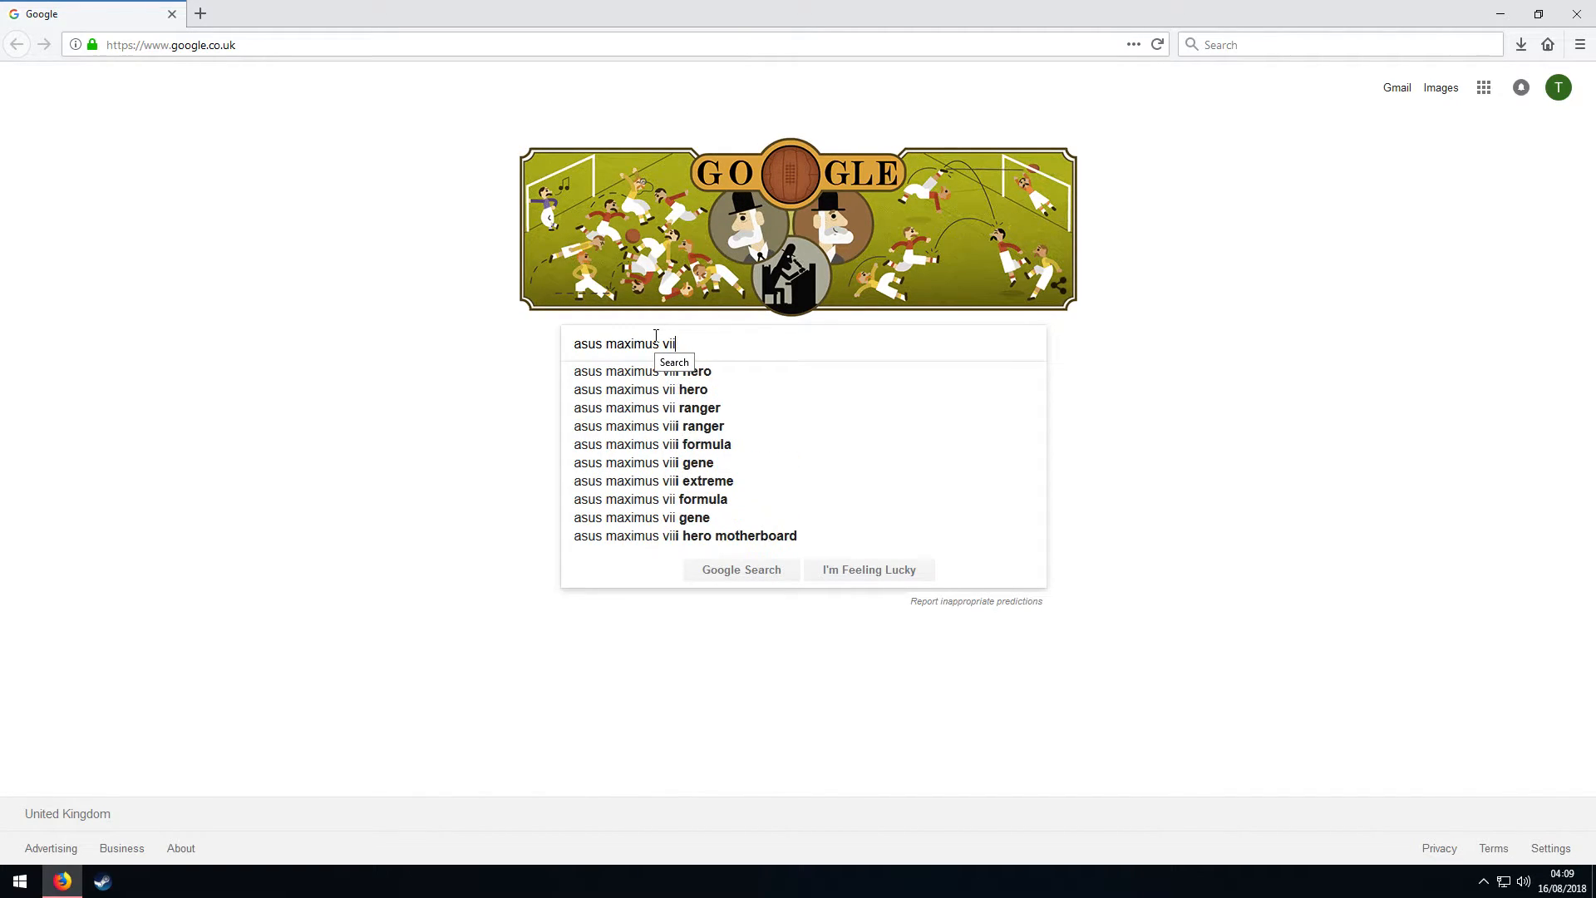
key(BackSpace)
key(Return)
click(300, 219)
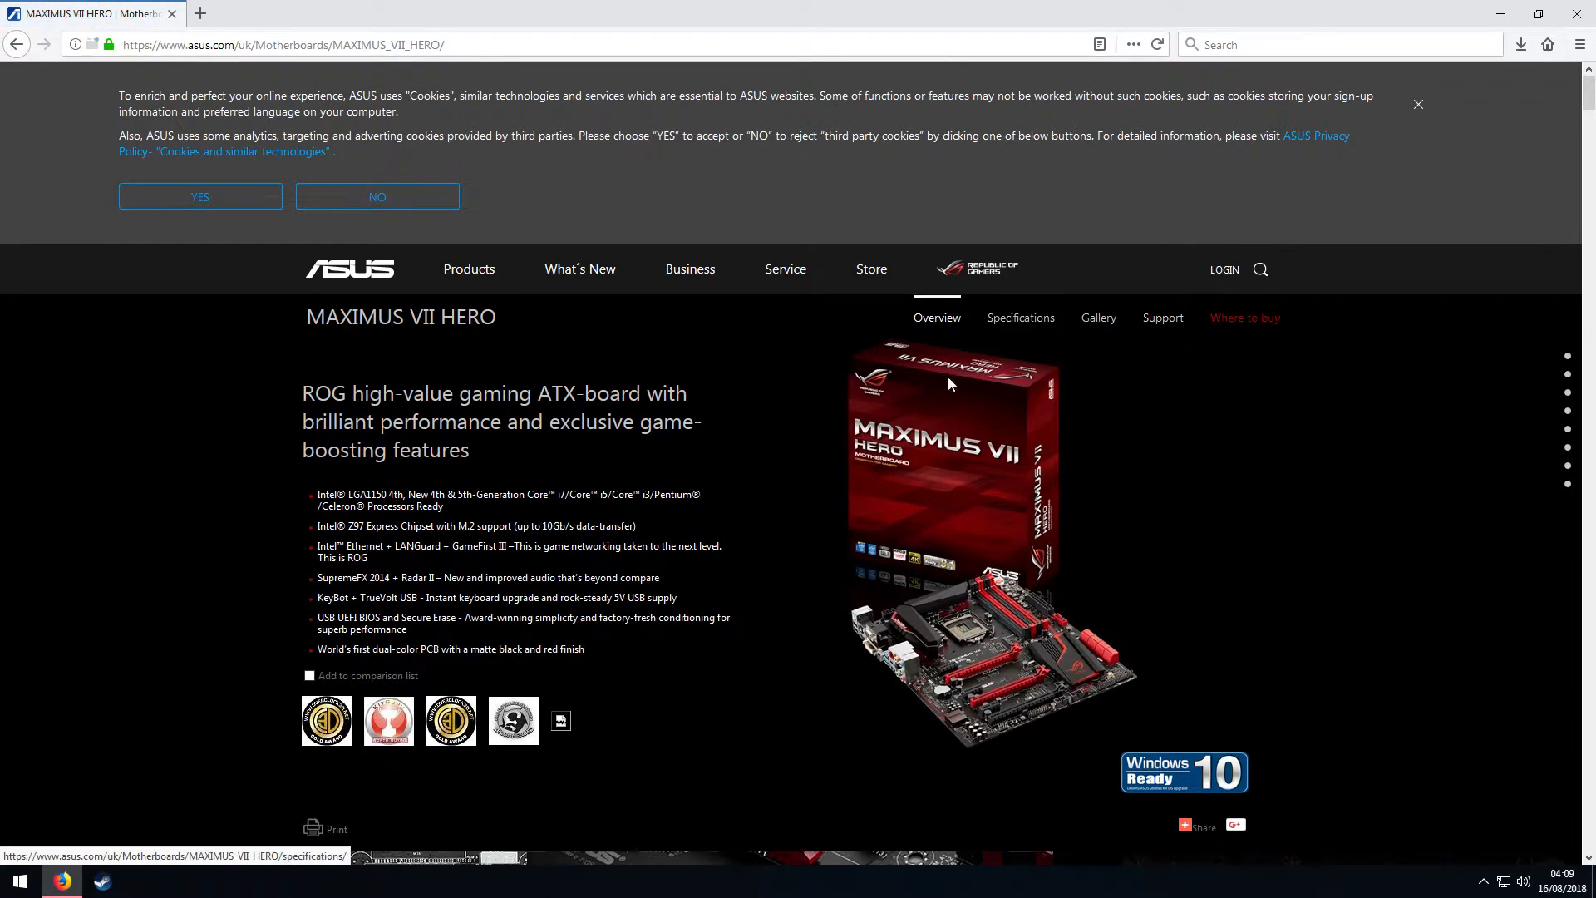
Open the motherboard's Driver & Tools support page and select Windows 10 64-bit as the operating system.
click(1163, 318)
click(640, 586)
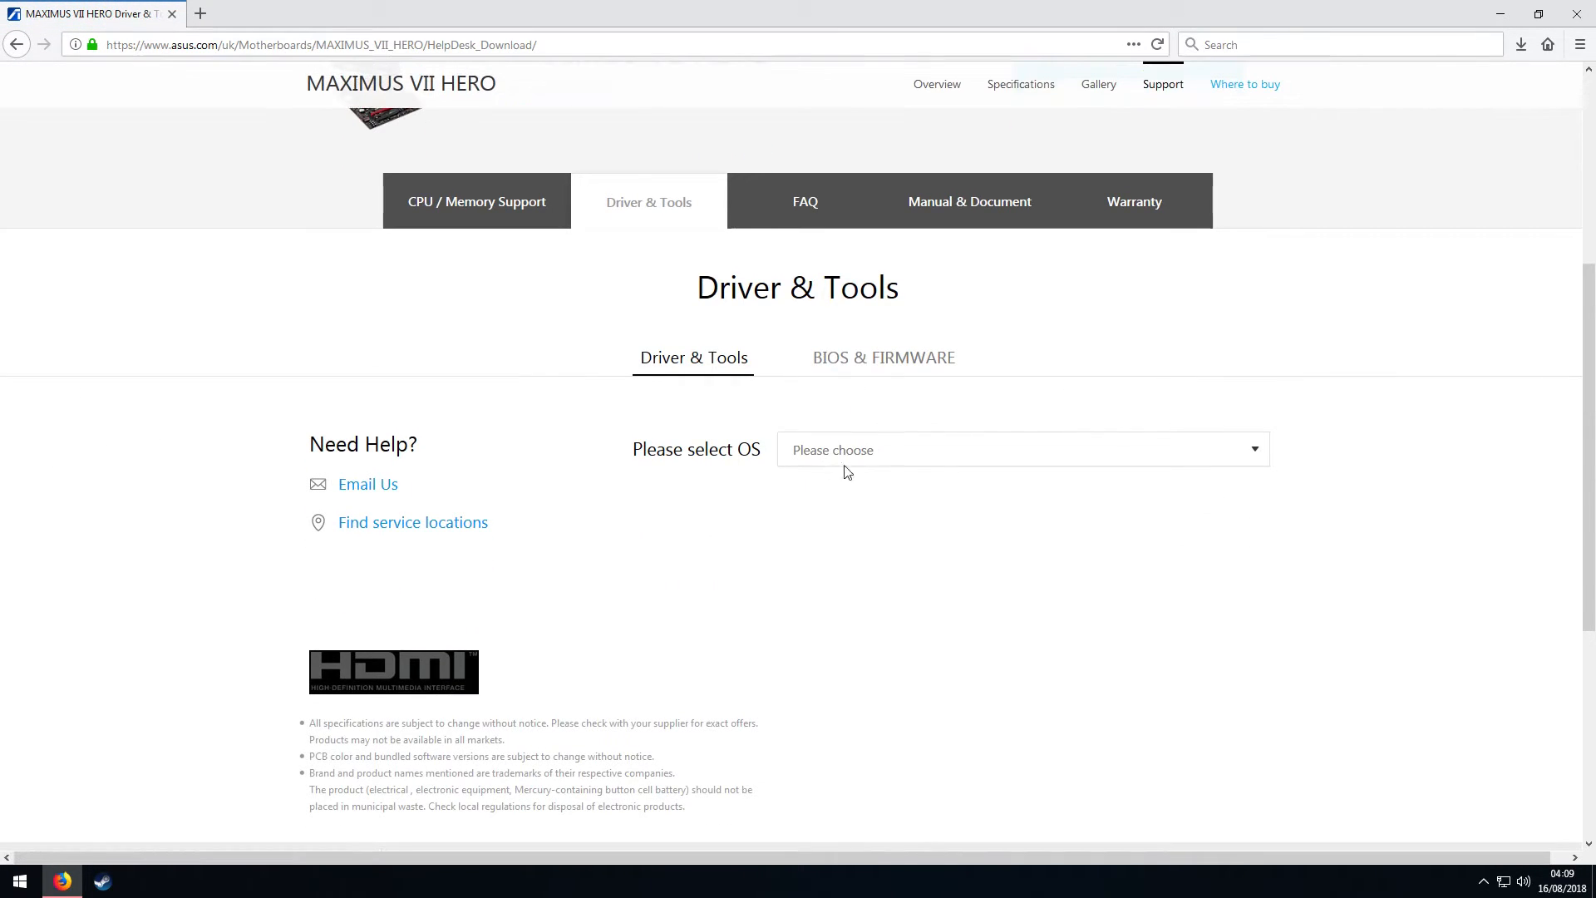
click(904, 455)
click(906, 499)
Look through the Windows 10 64-bit driver and utility downloads offered for the motherboard.
scroll(634, 513, down, 3)
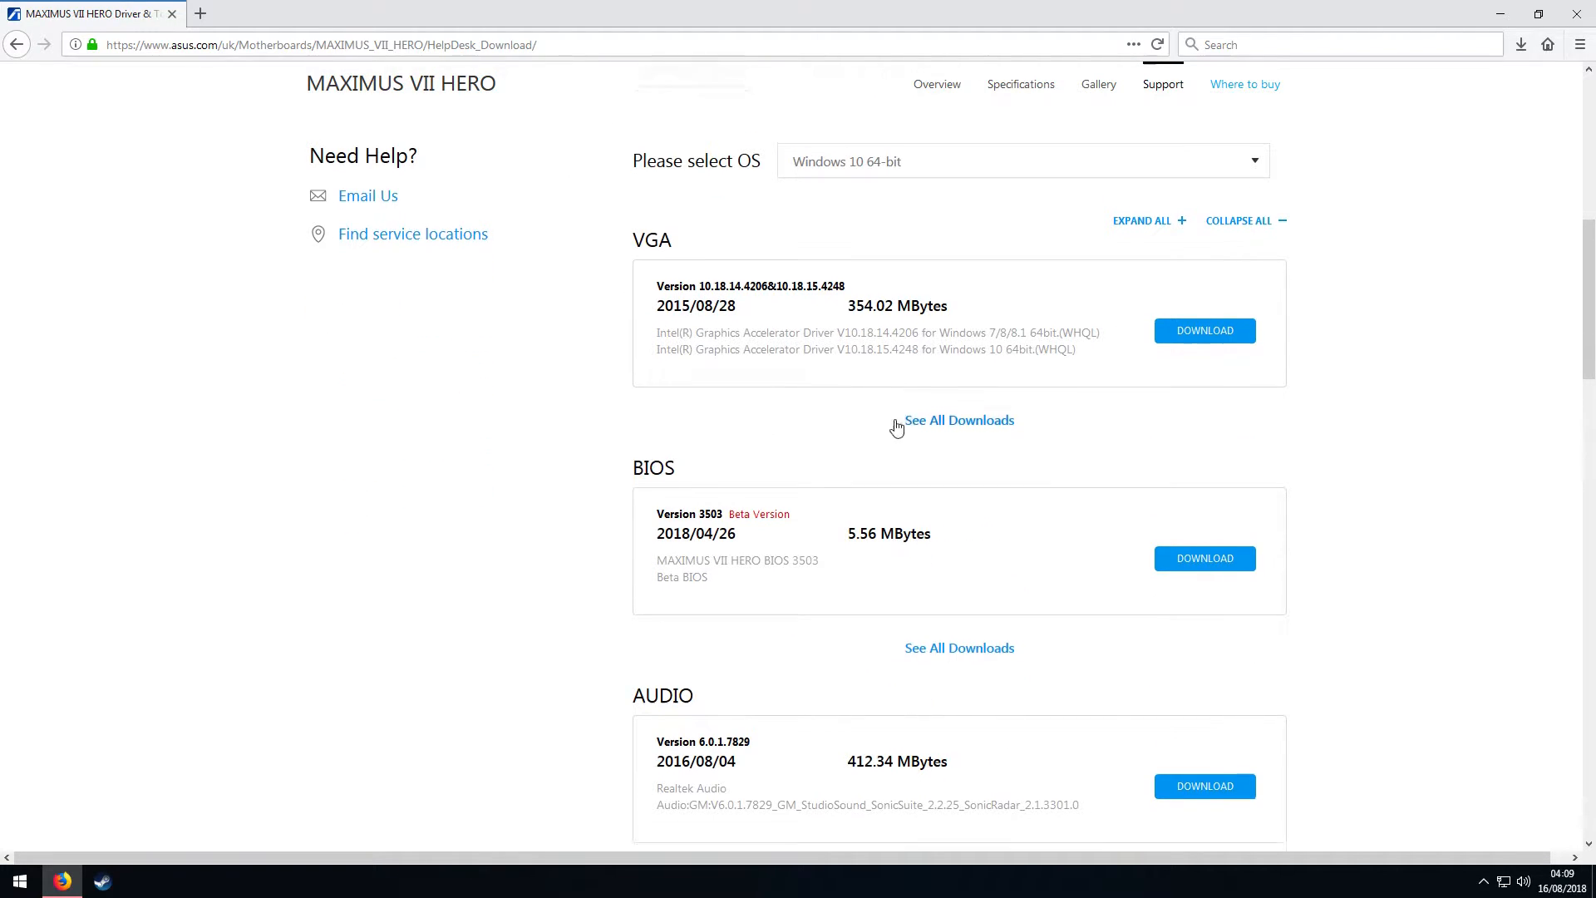
scroll(889, 250, down, 1)
scroll(819, 420, down, 3)
scroll(819, 420, down, 3)
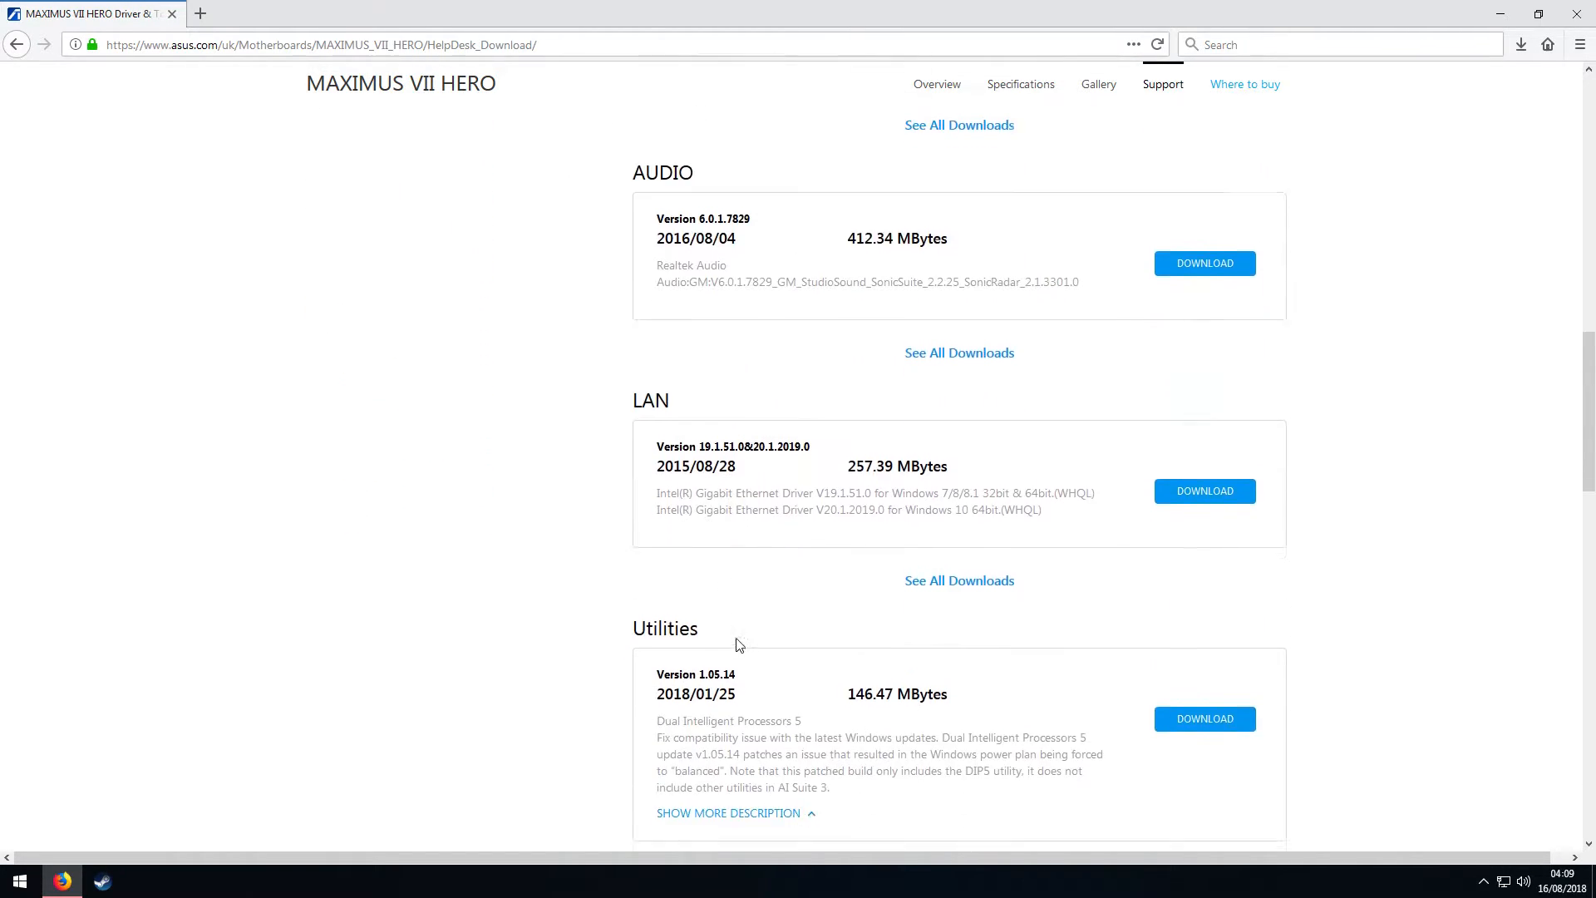
scroll(756, 503, down, 5)
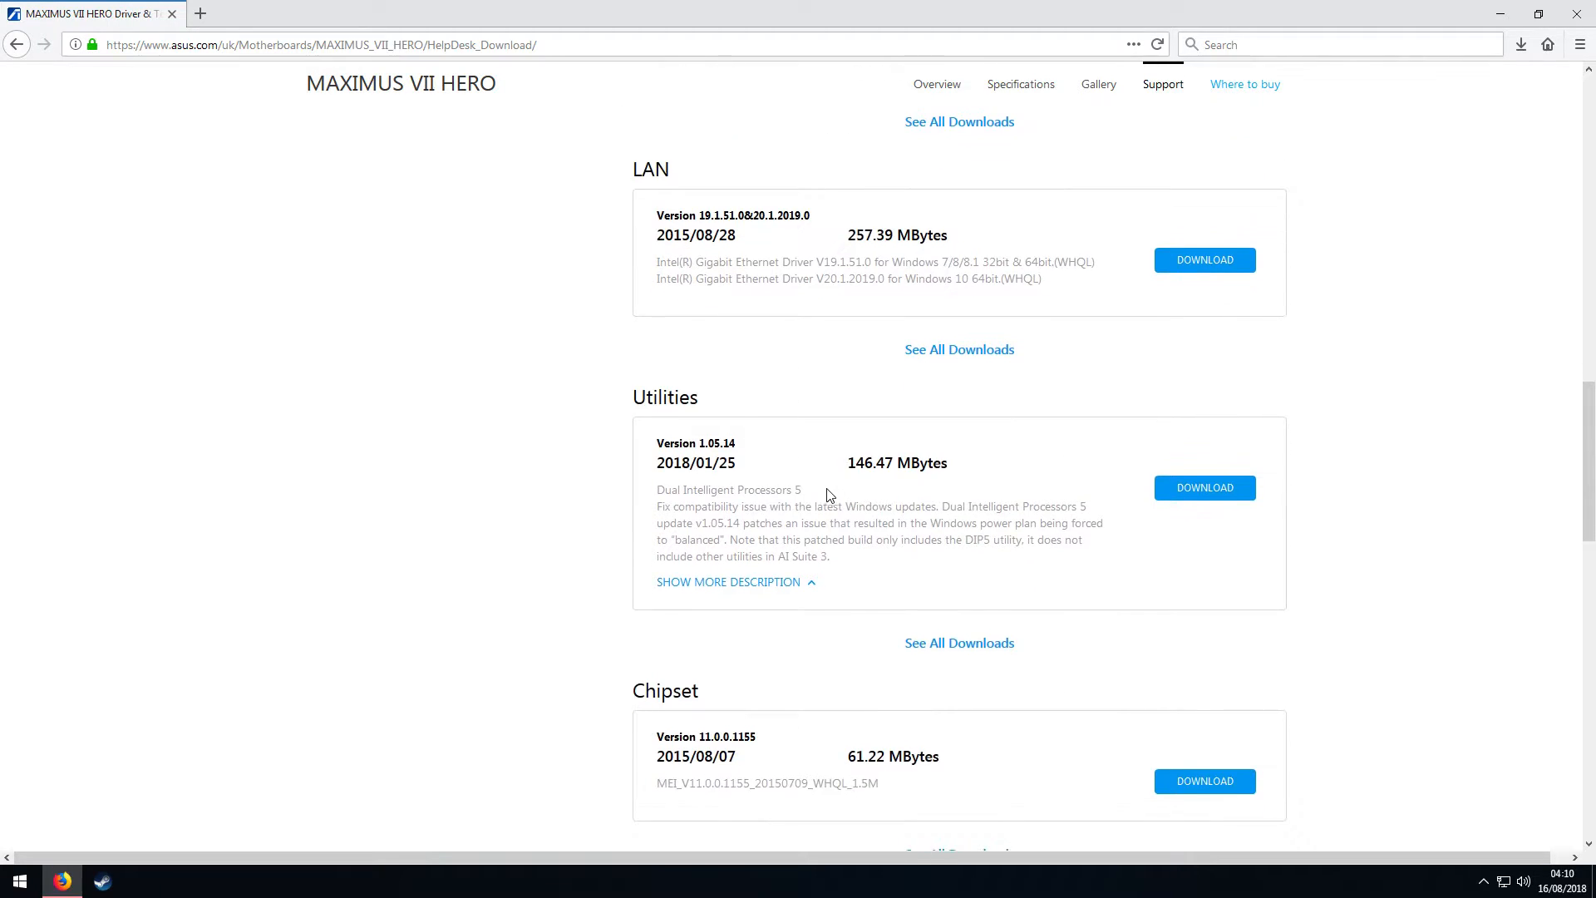
scroll(786, 619, down, 8)
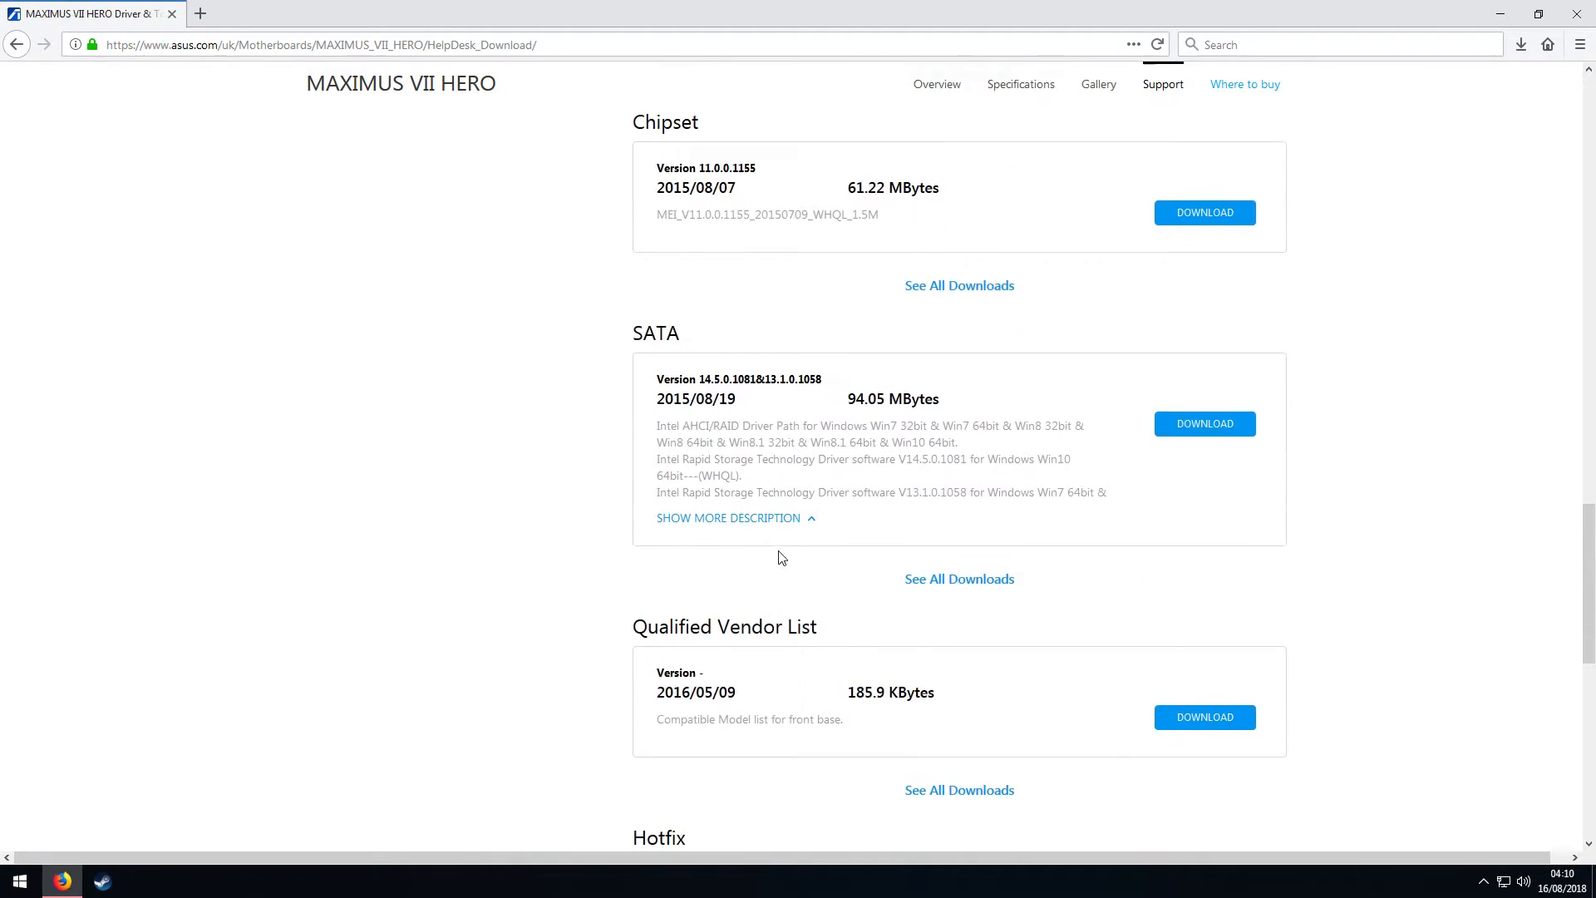
scroll(837, 698, up, 20)
scroll(914, 649, up, 4)
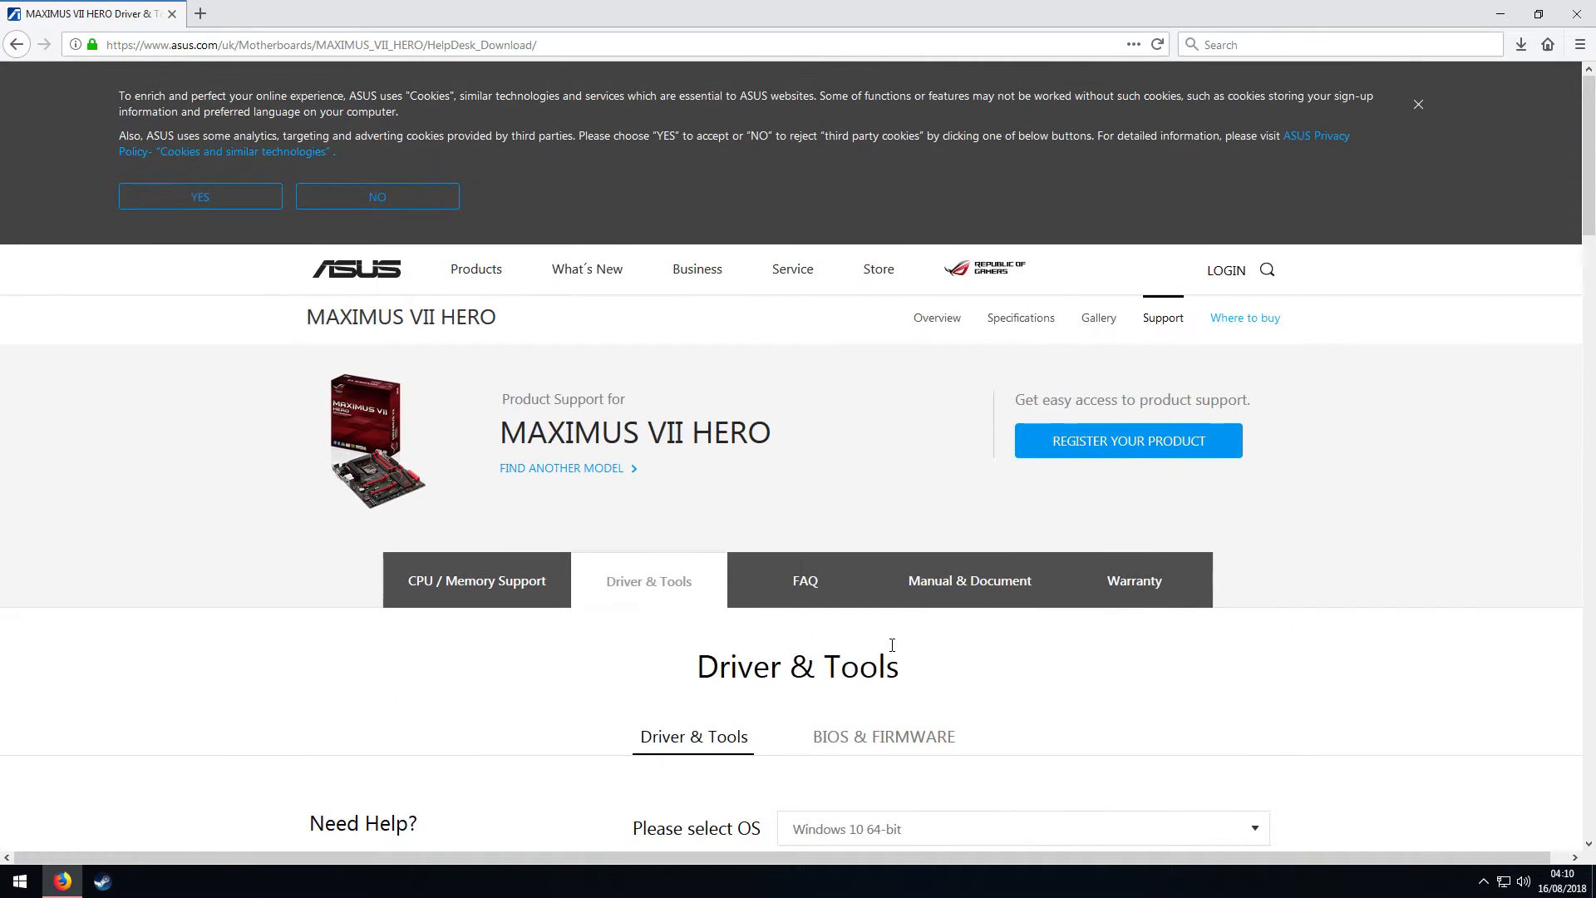
Open the motherboard's BIOS & FIRMWARE downloads and examine the available BIOS version.
scroll(873, 499, down, 5)
click(873, 366)
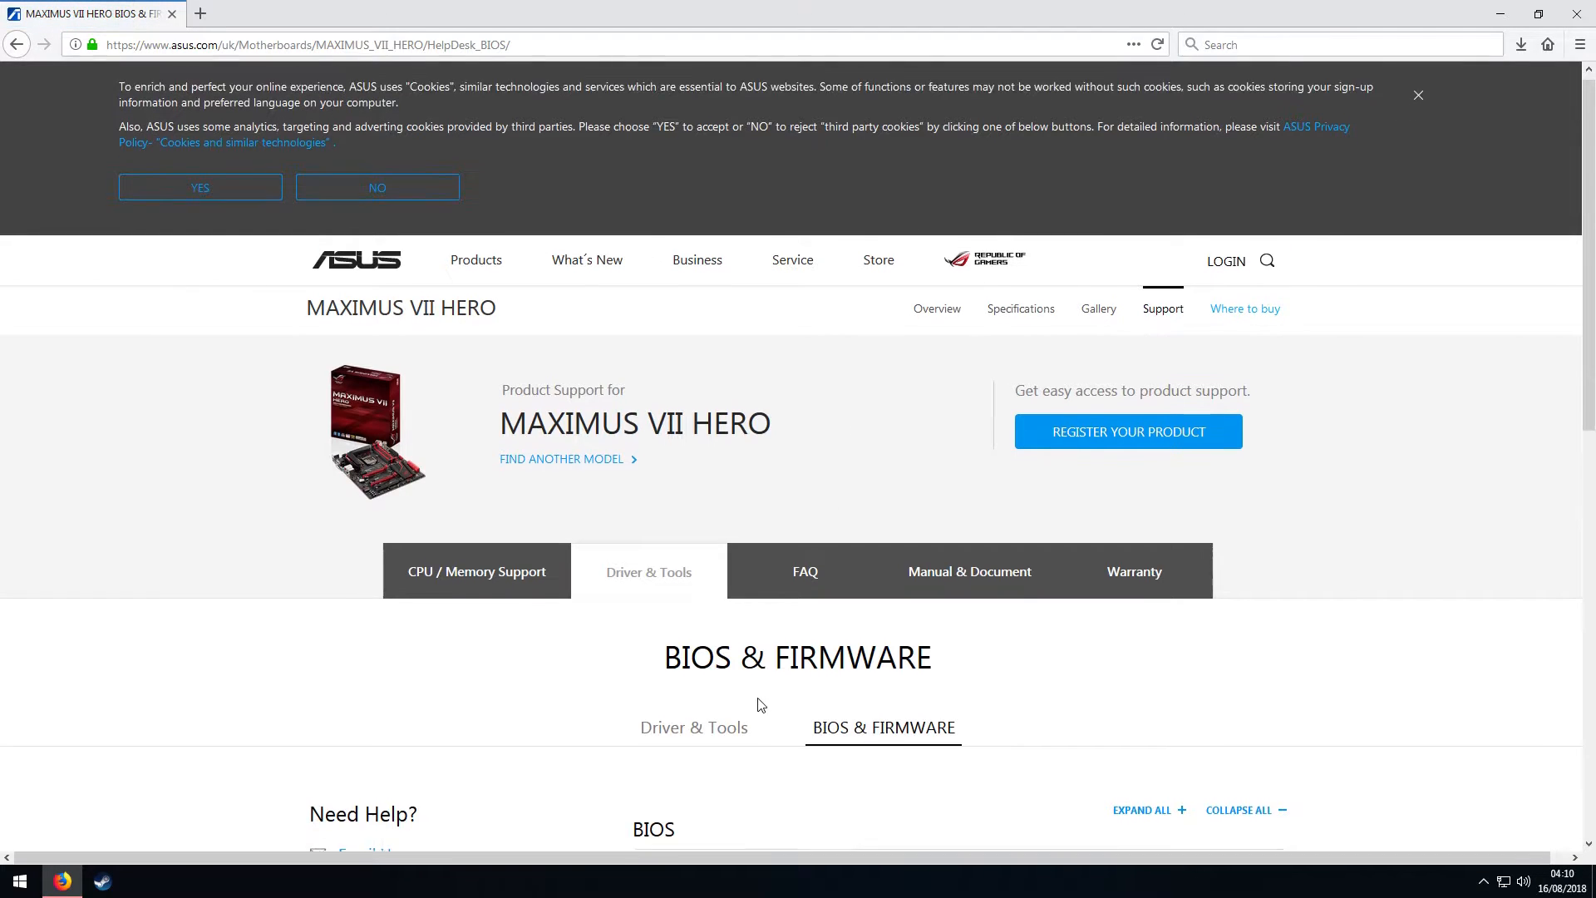
scroll(681, 598, down, 5)
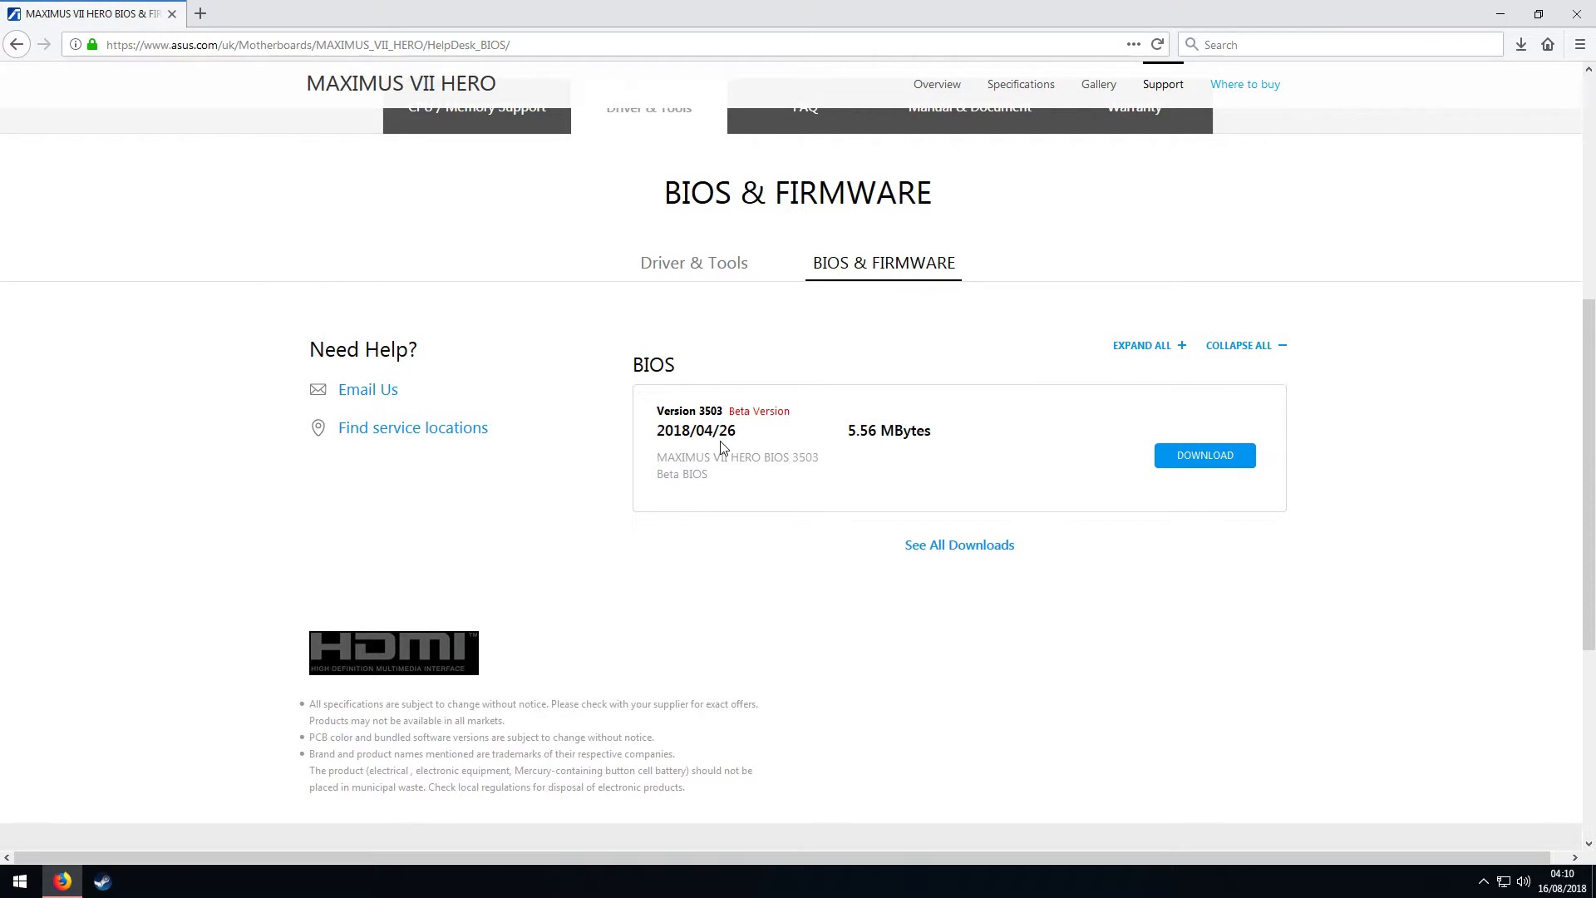
scroll(668, 460, up, 5)
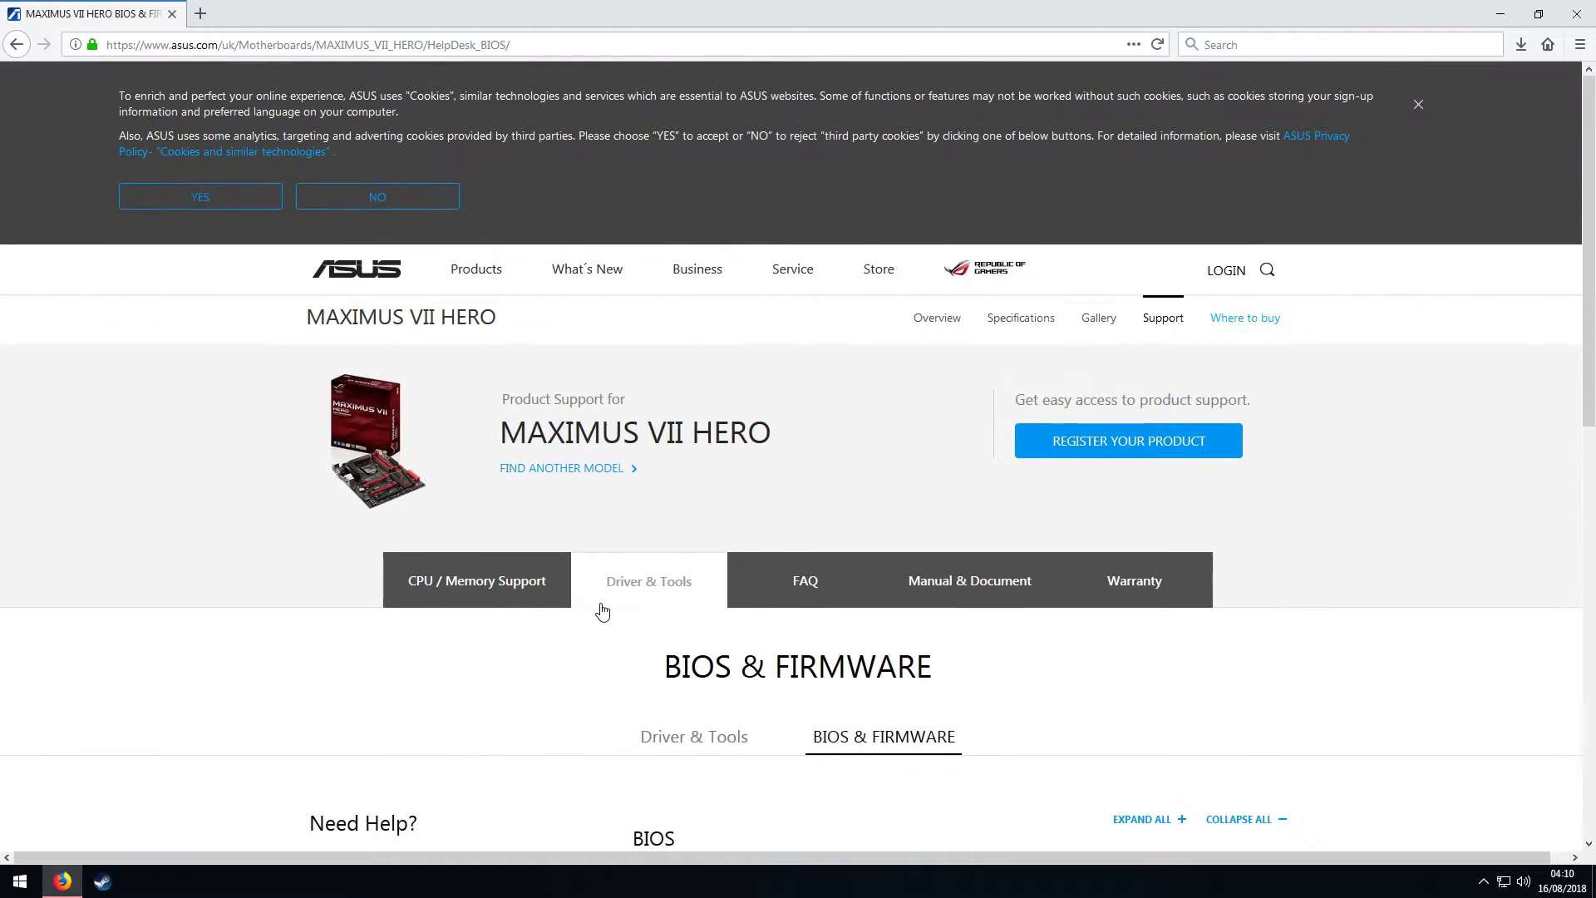
scroll(560, 670, down, 2)
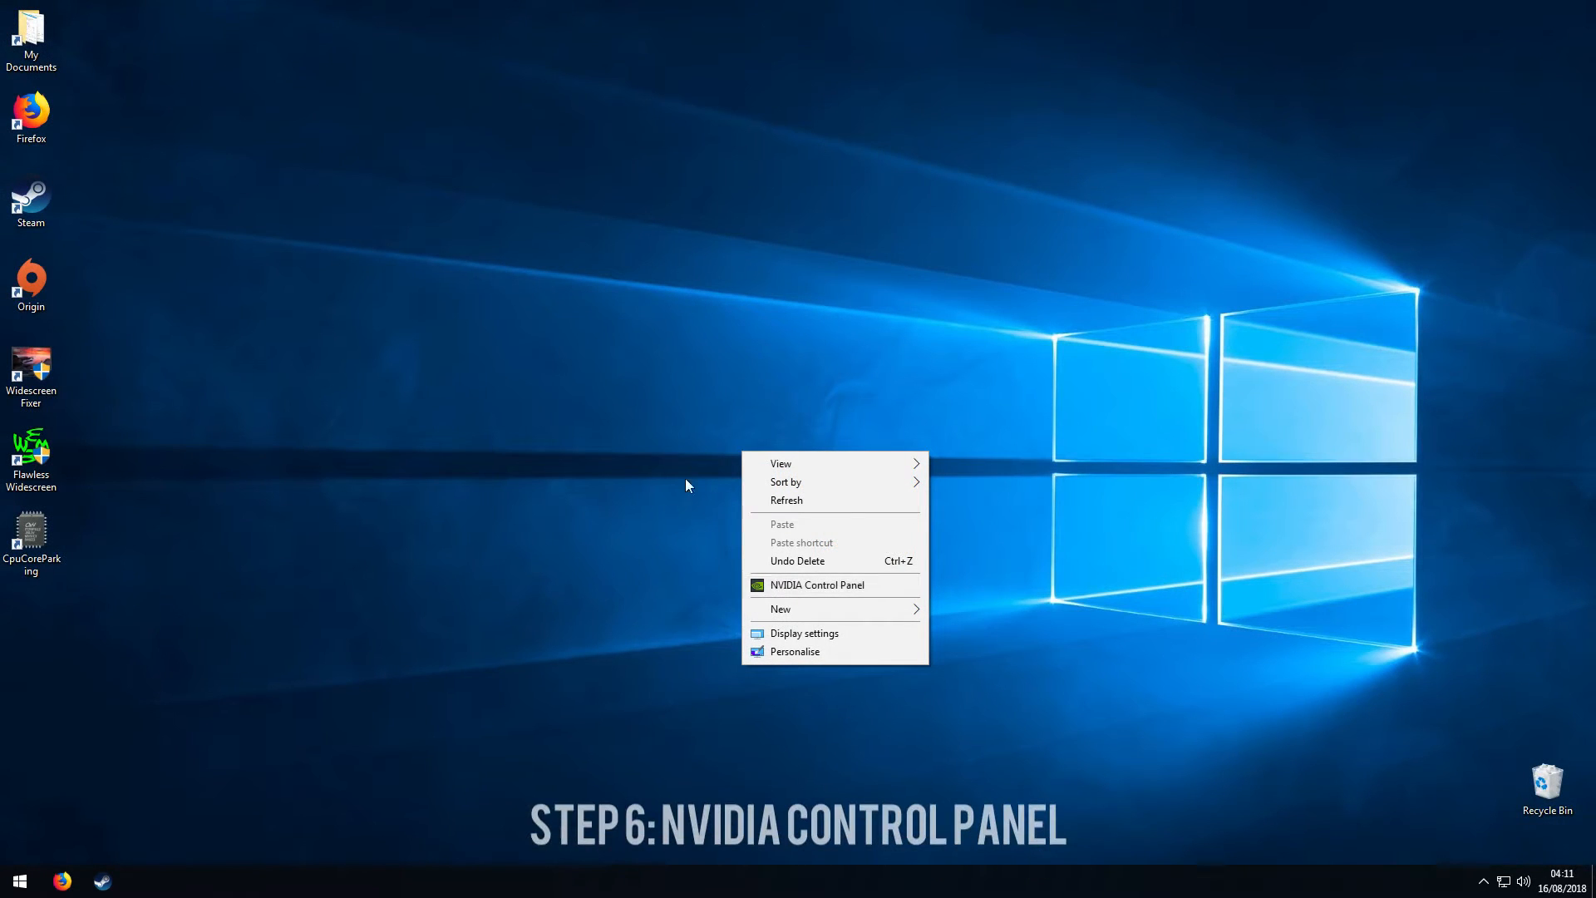
Open NVIDIA Control Panel and set the global 3D power management mode to Prefer maximum performance.
right_click(705, 361)
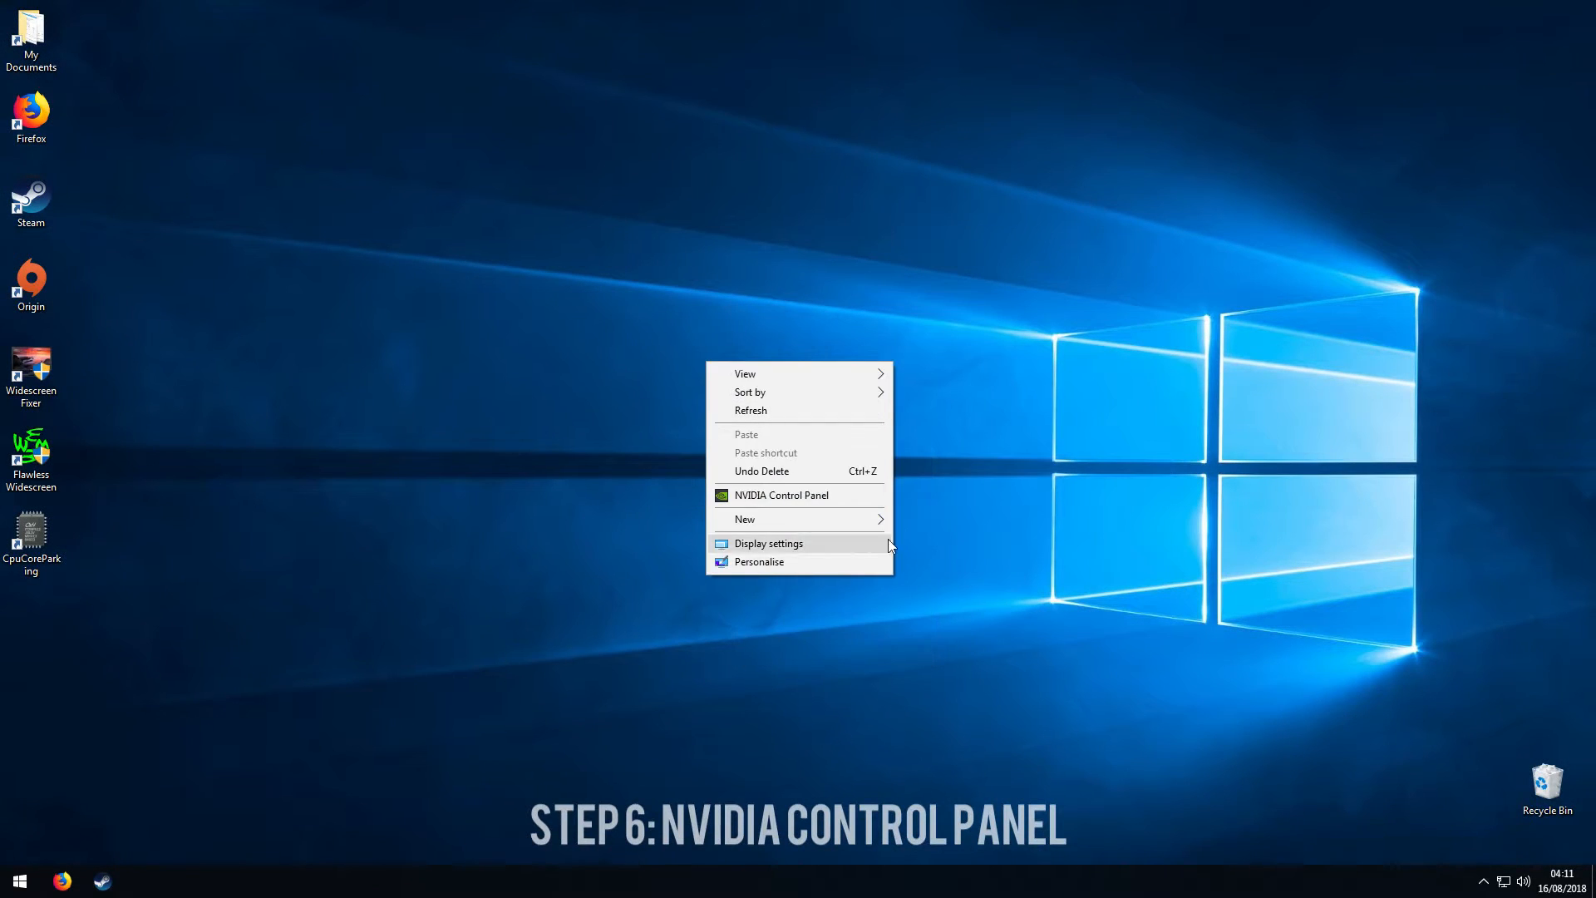
click(750, 501)
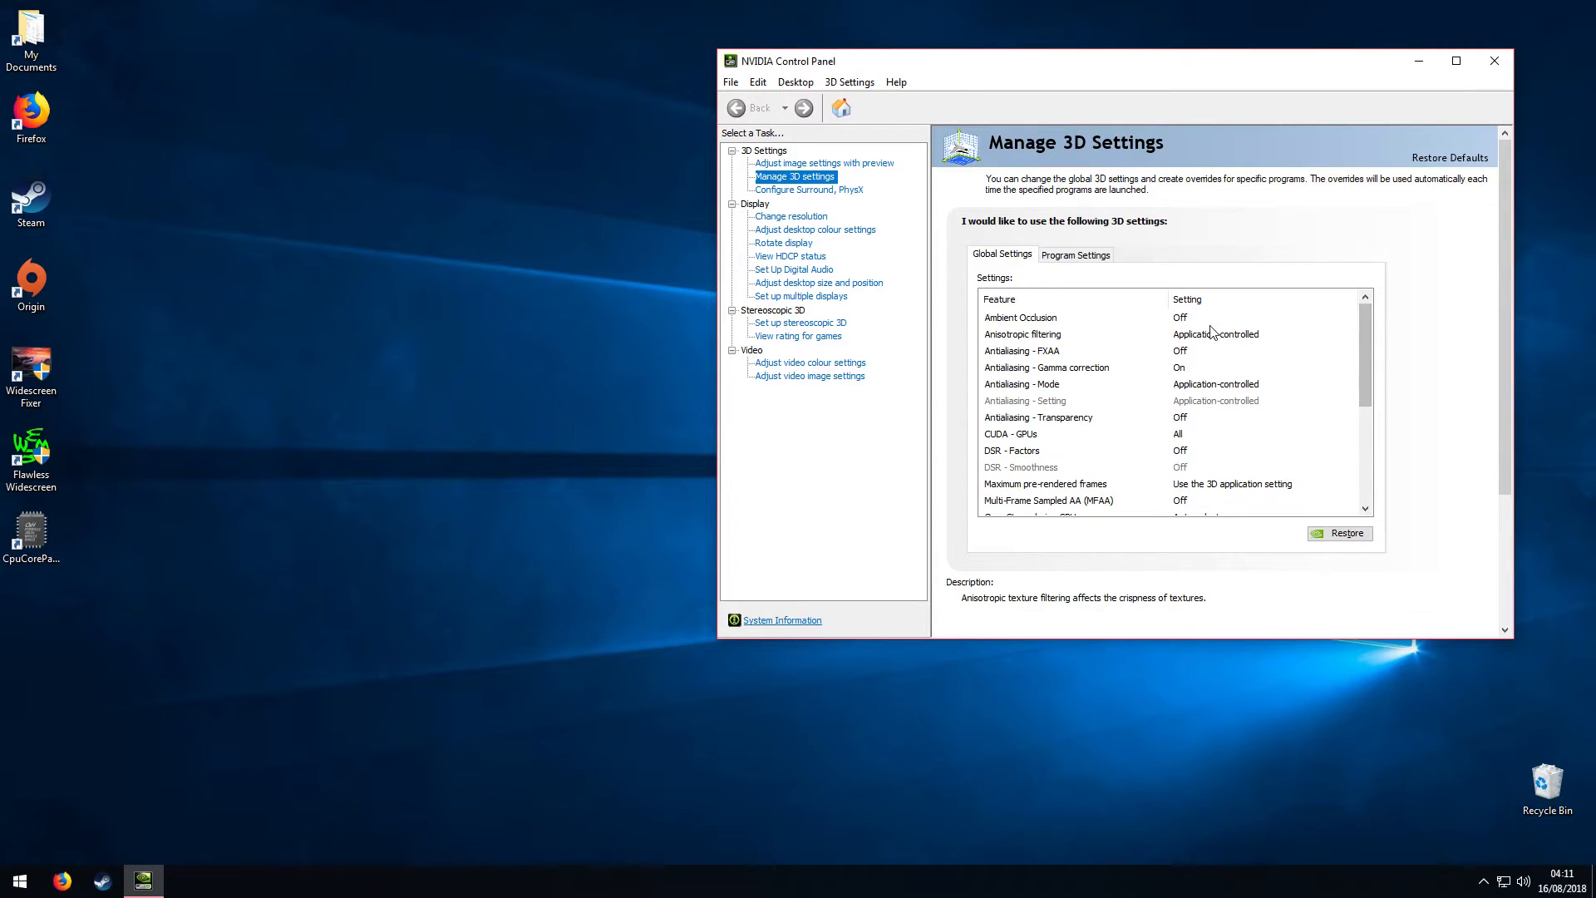
scroll(1369, 367, down, 2)
click(1069, 453)
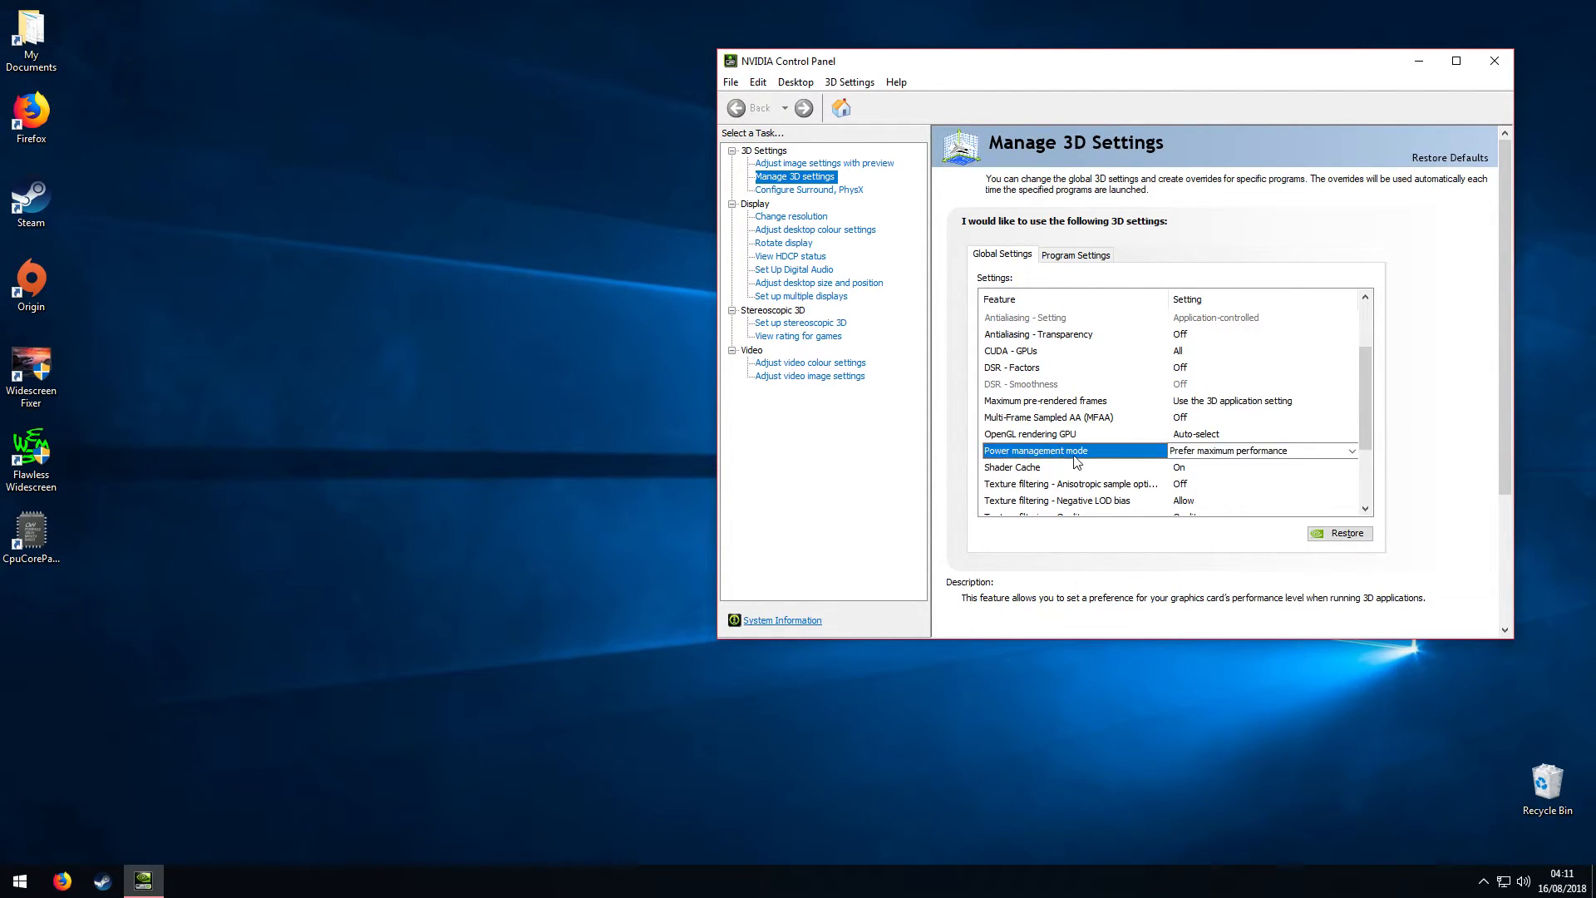
click(1208, 453)
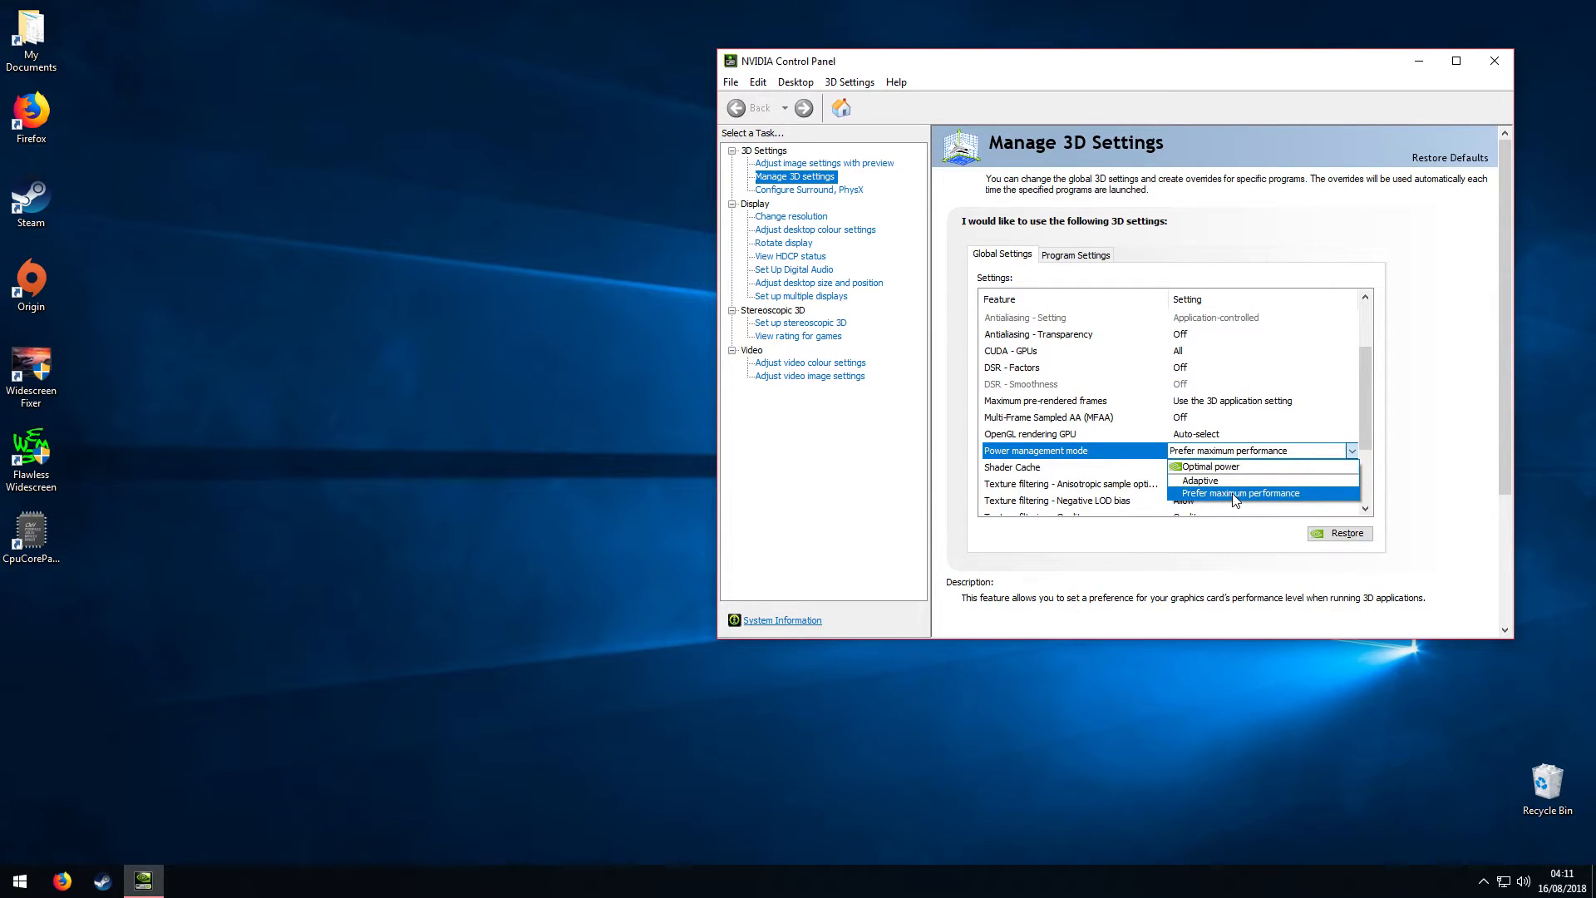
click(1278, 496)
Set Threaded optimisation to On in the global 3D settings.
scroll(1364, 484, down, 2)
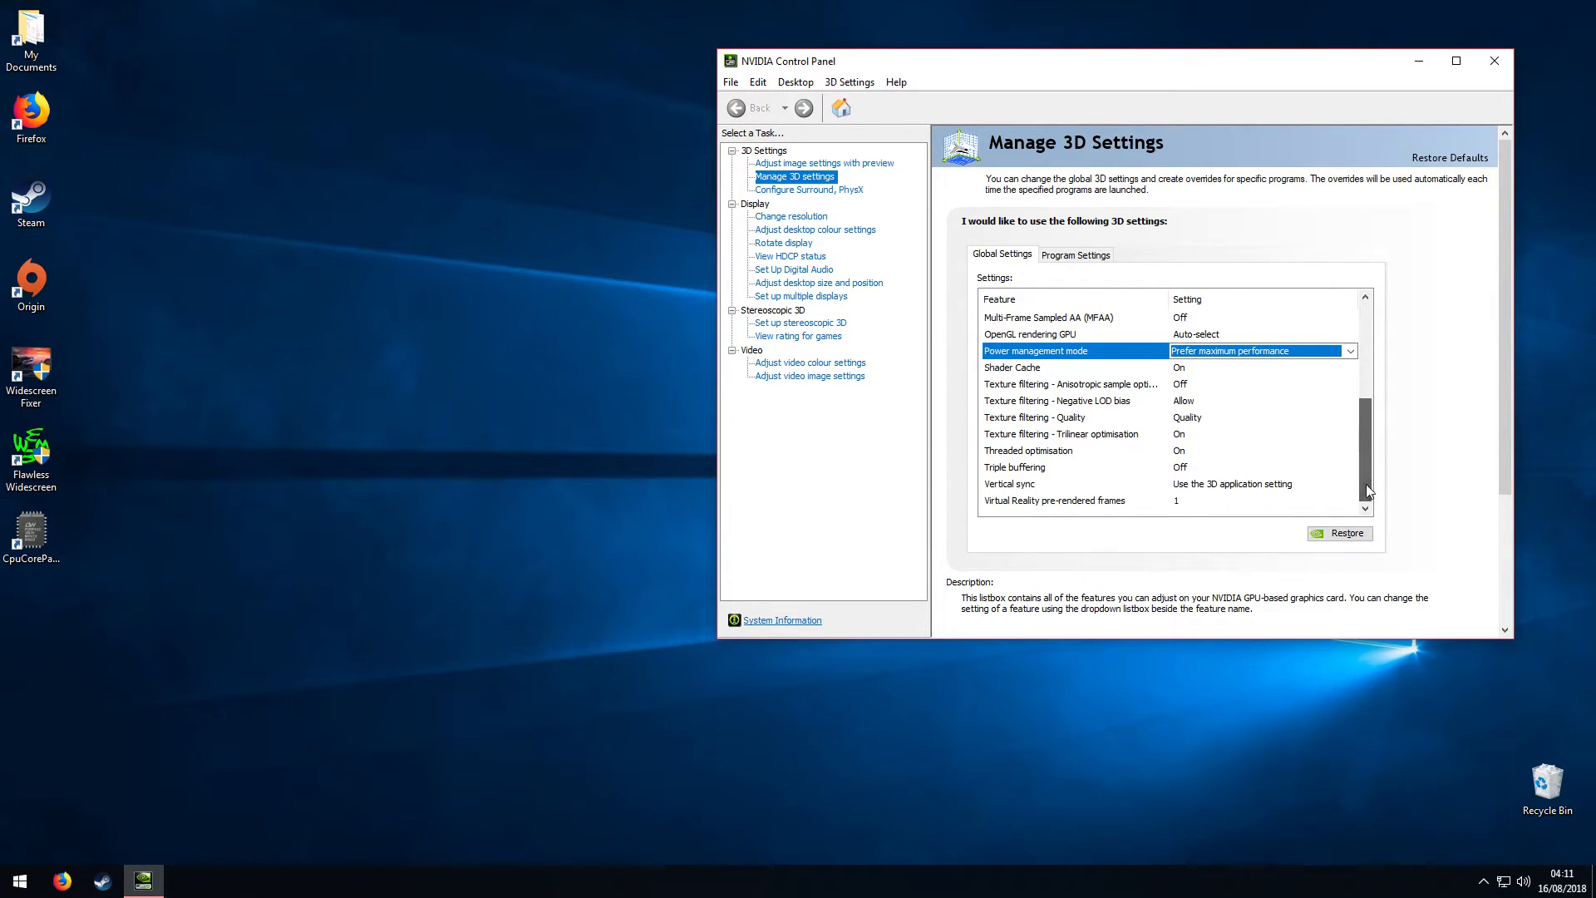
click(1157, 452)
click(1220, 451)
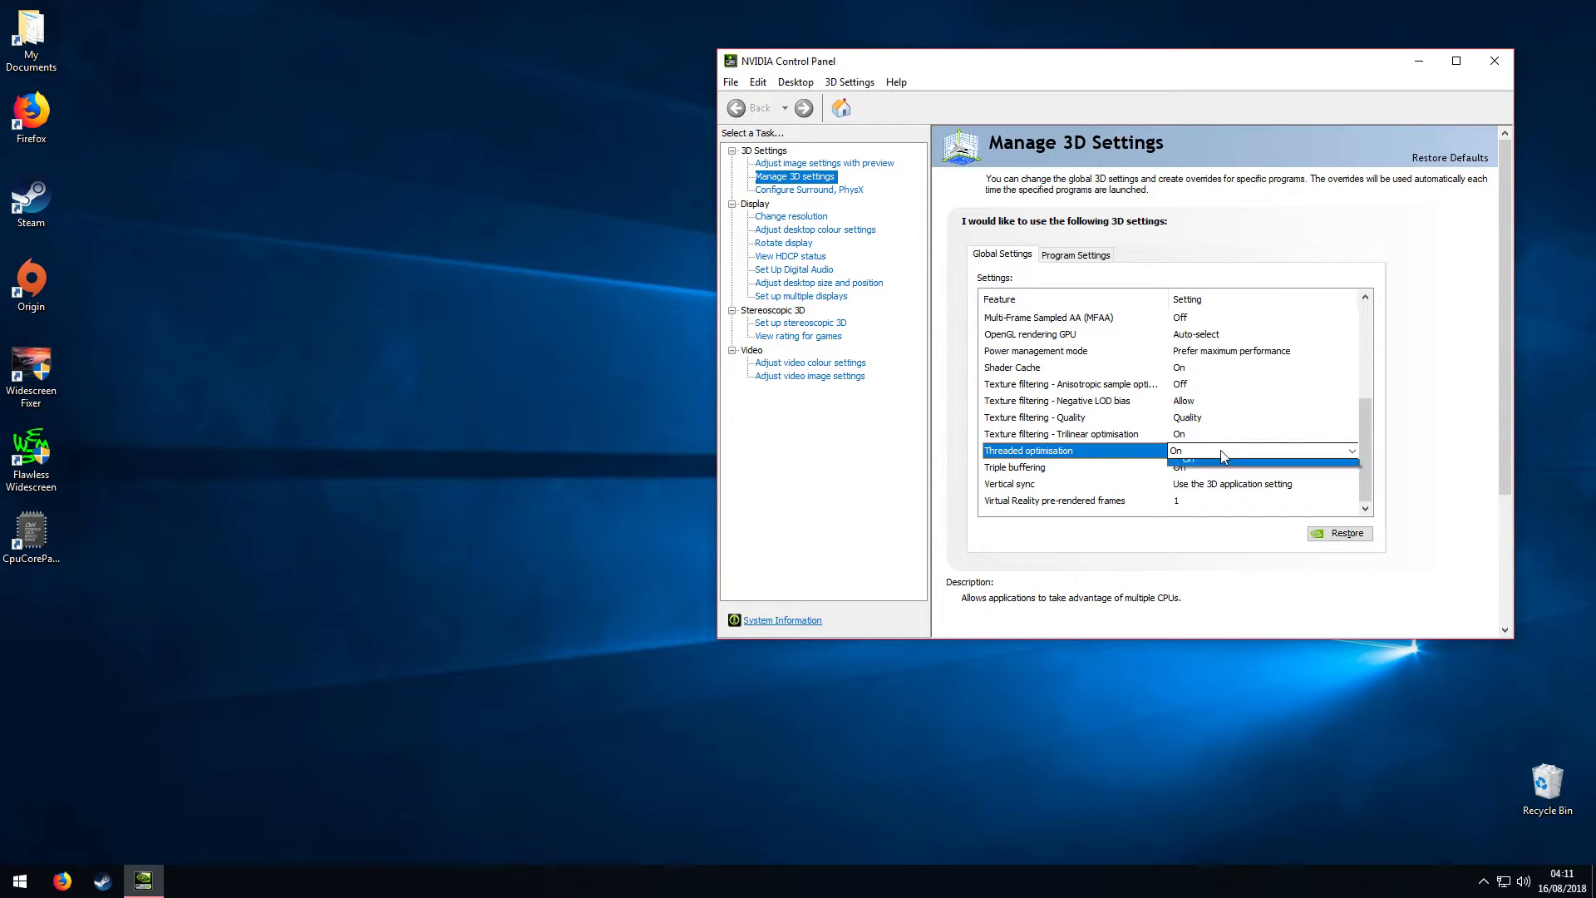
click(1210, 472)
click(1203, 500)
click(1198, 543)
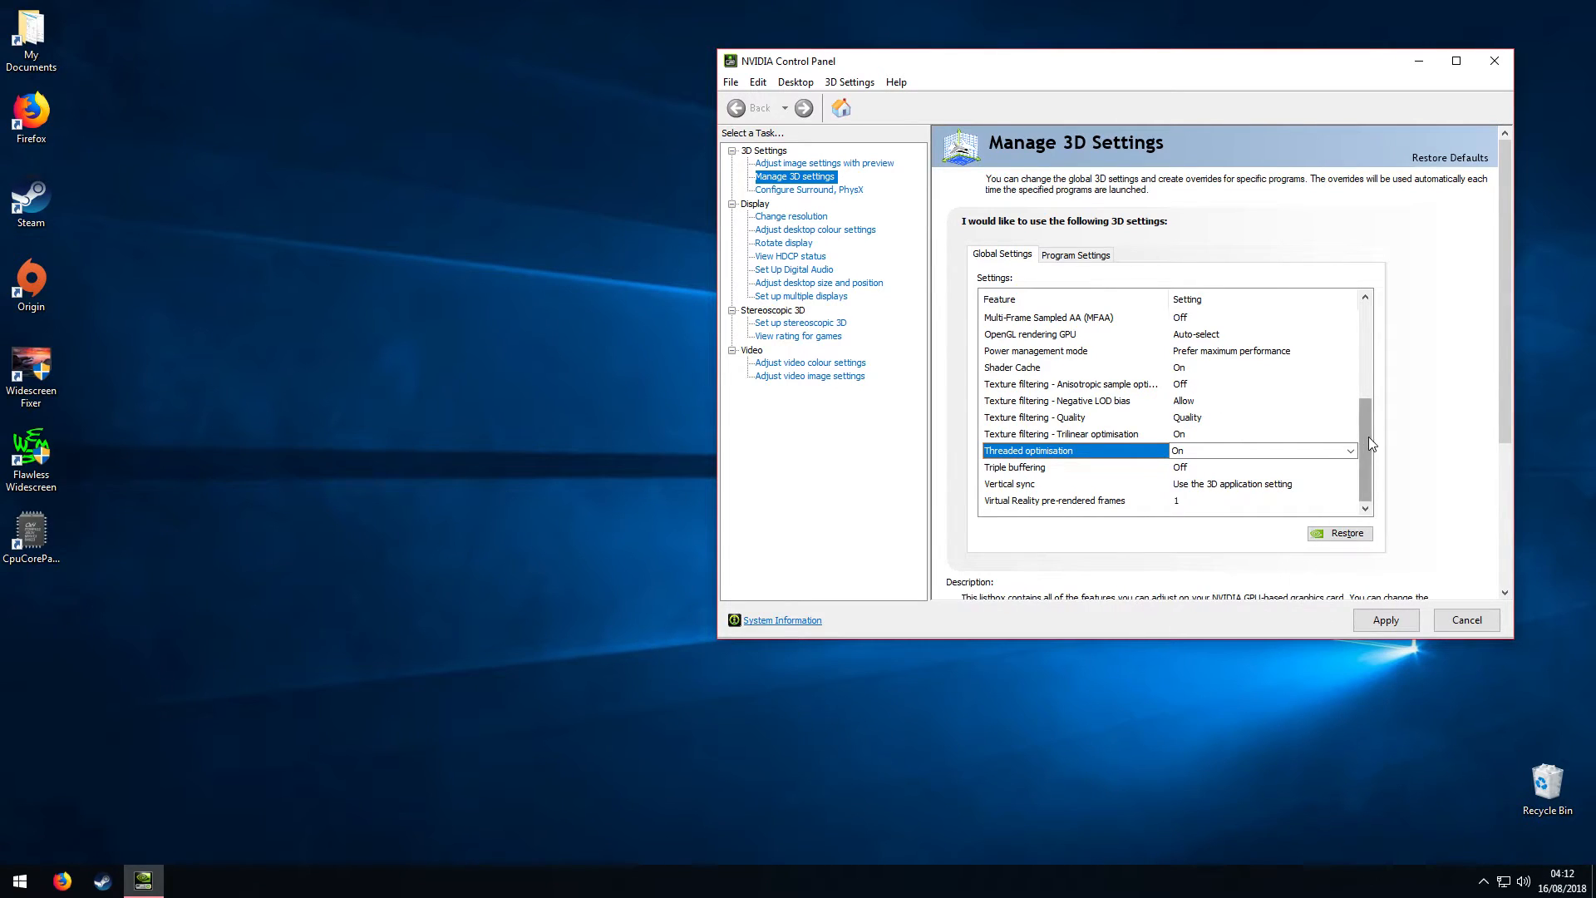
Set Maximum pre-rendered frames to Use the 3D application setting, review its description and apply the 3D settings.
drag(1368, 436, 1365, 396)
click(1046, 384)
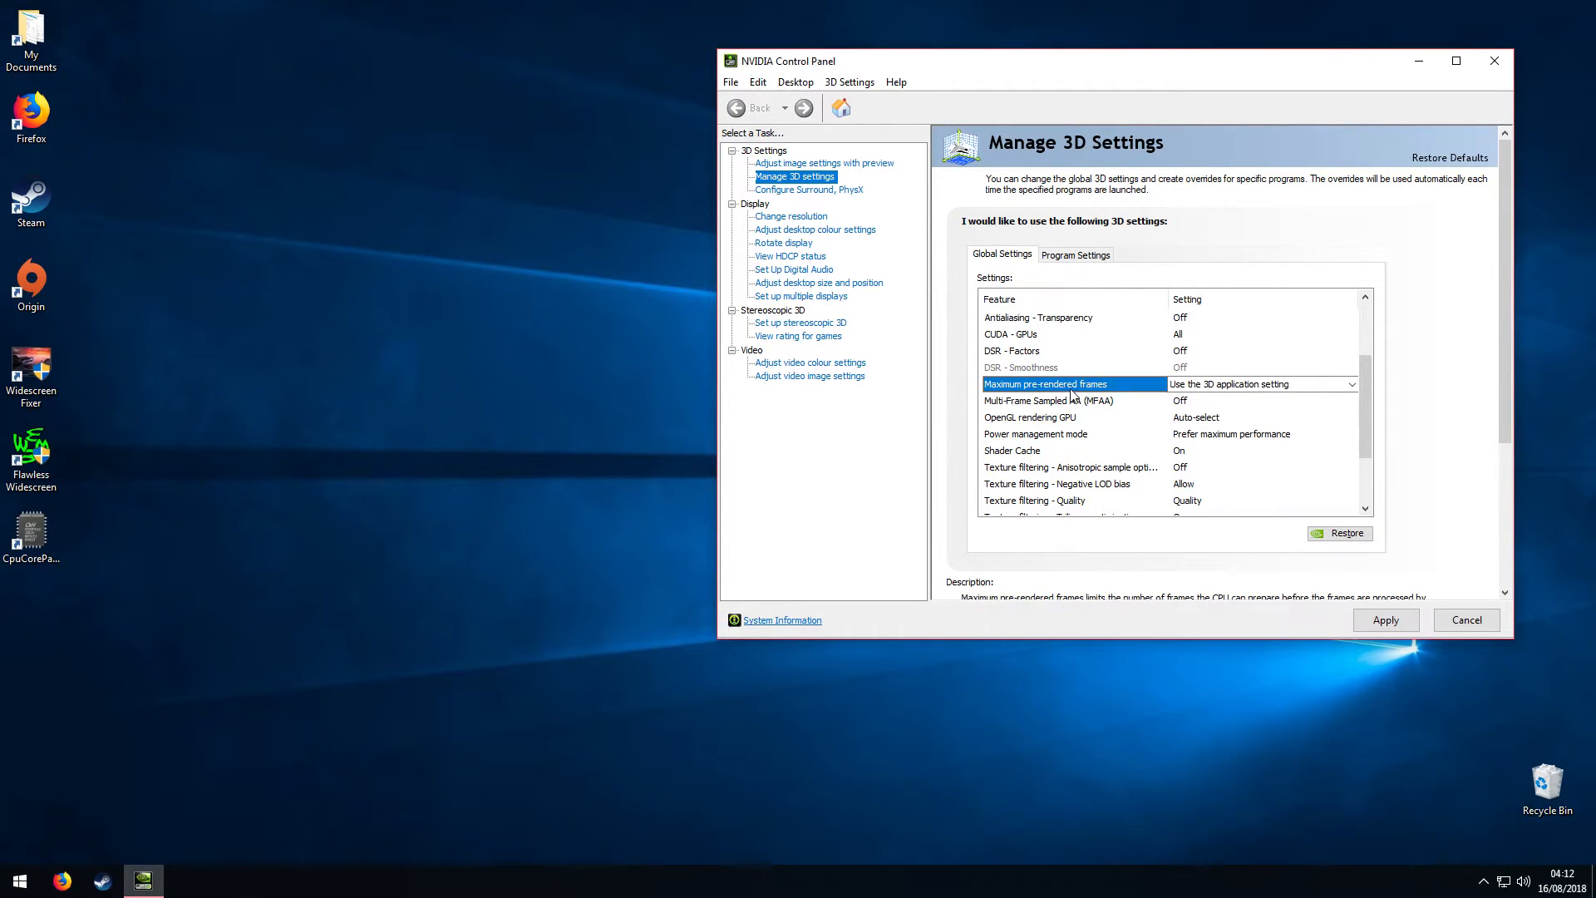
click(1213, 386)
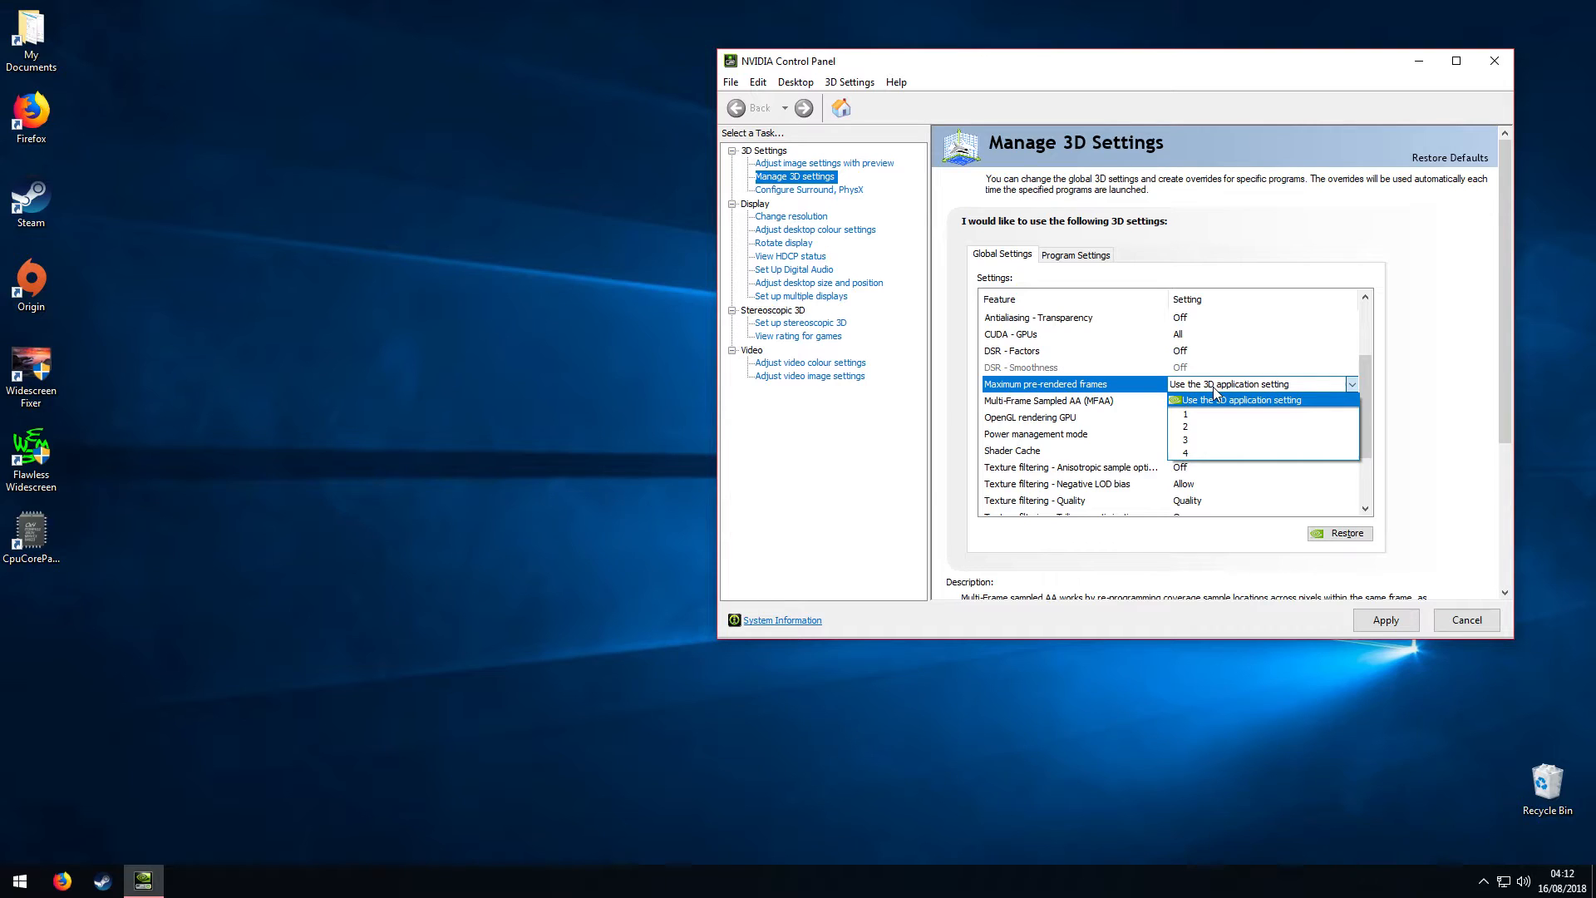
click(1207, 388)
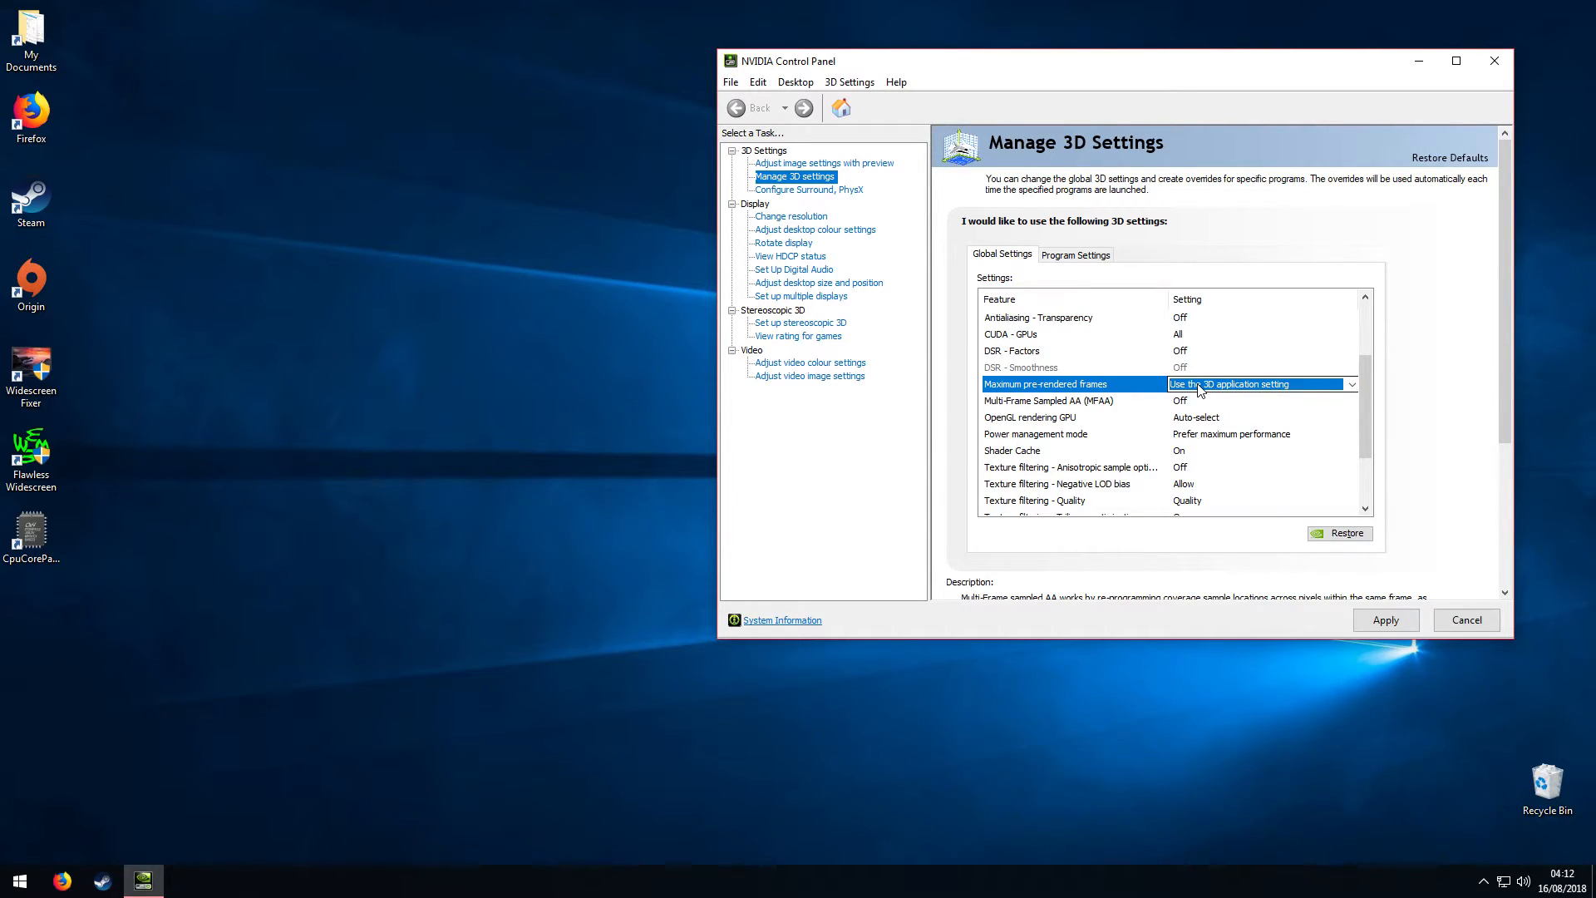
scroll(1498, 349, down, 3)
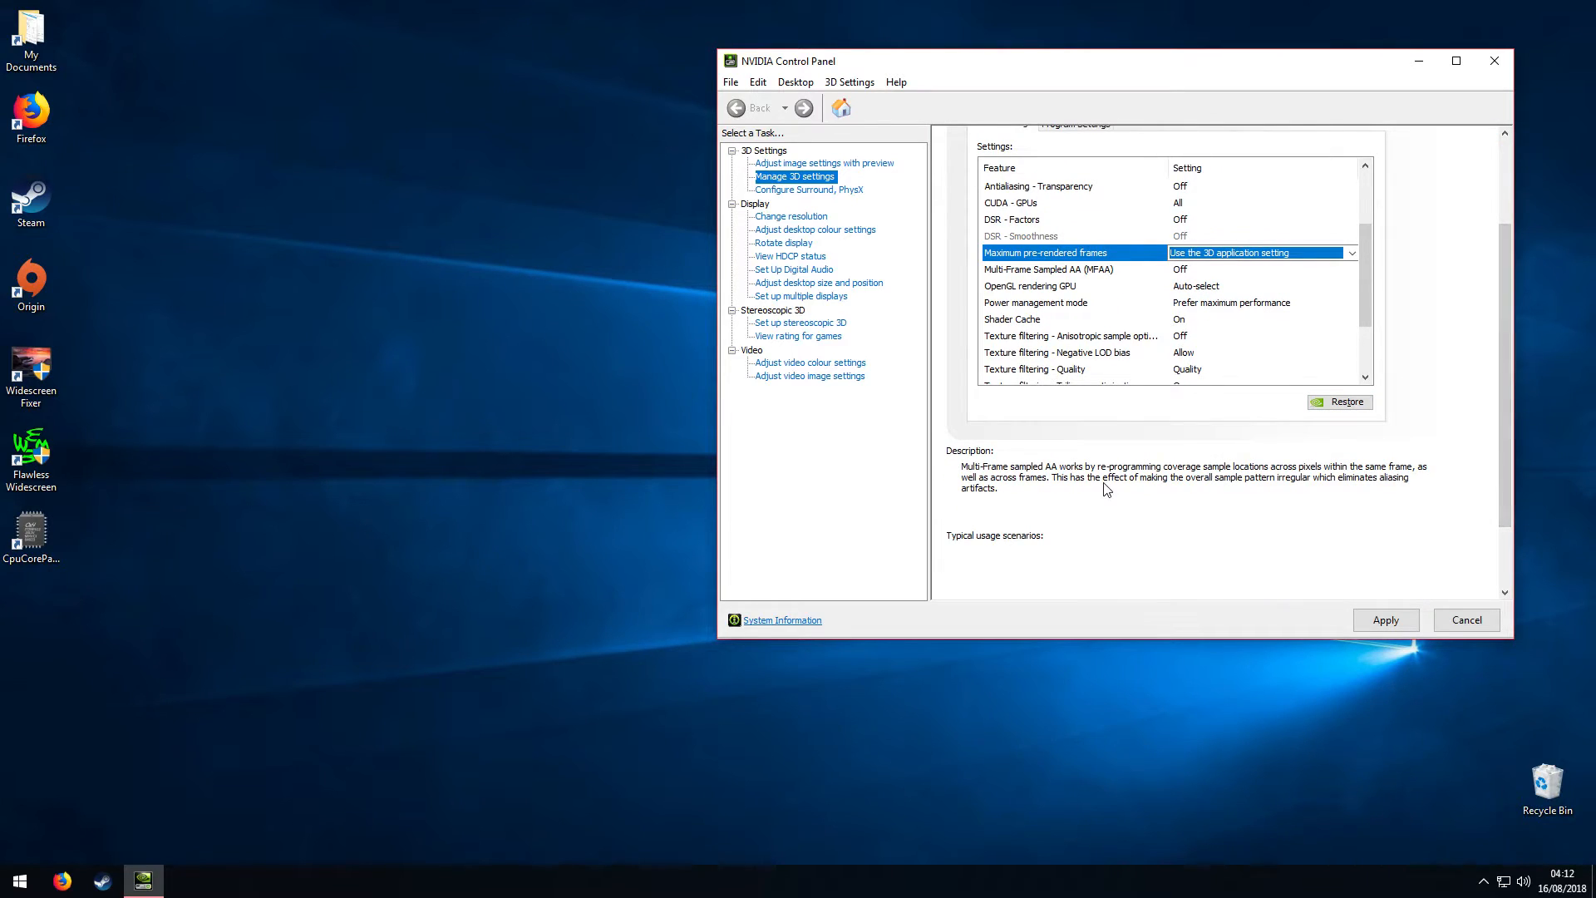
mouse_move(1052, 261)
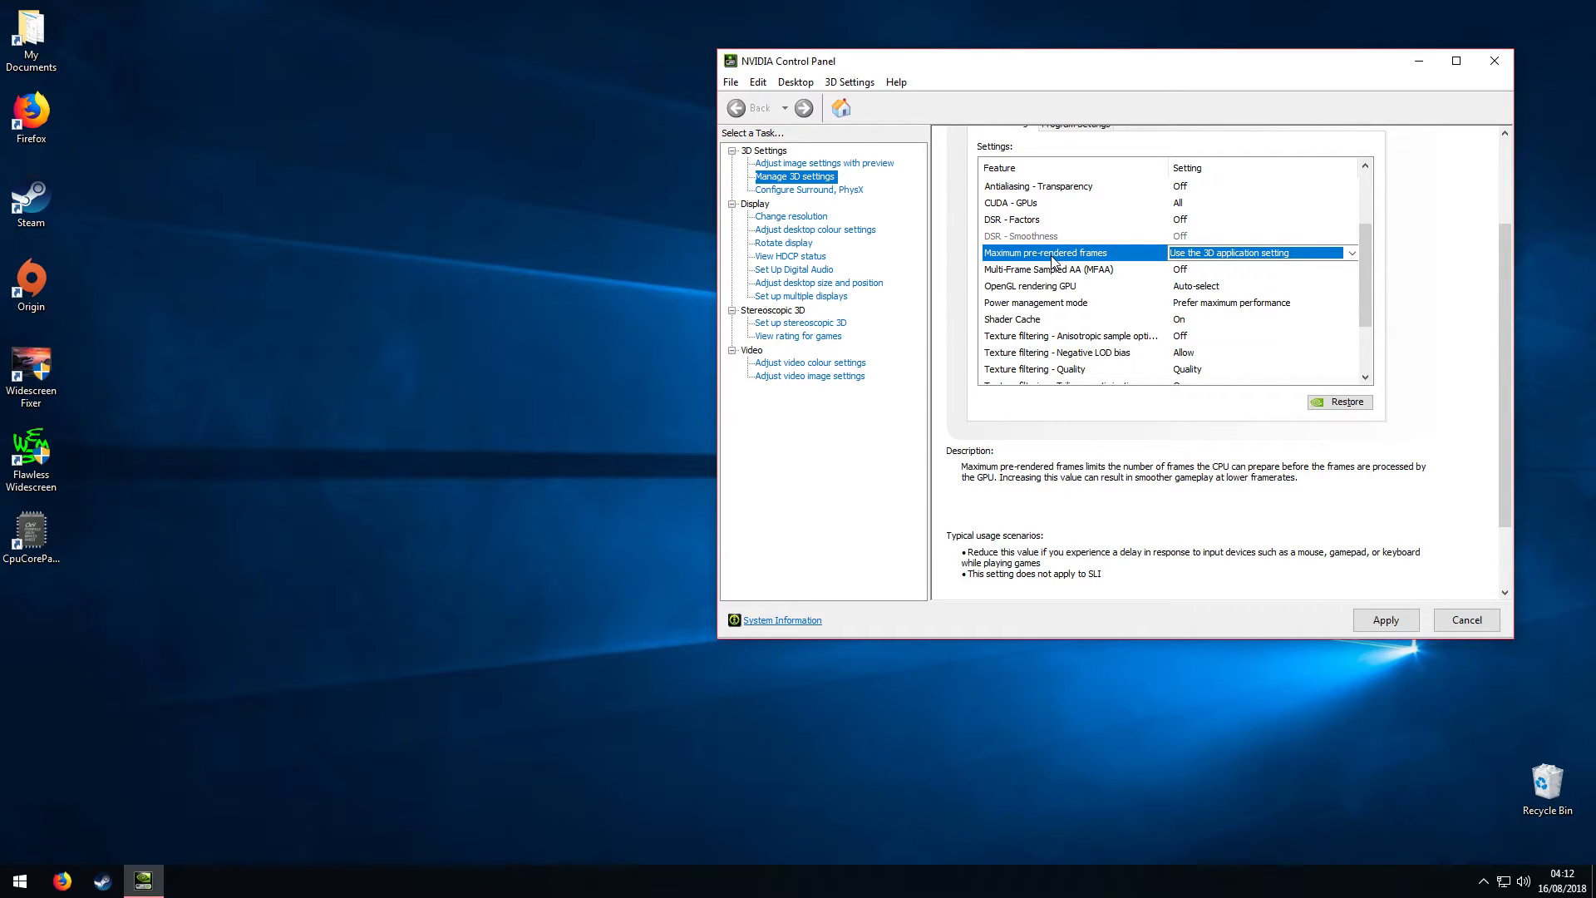
click(1244, 253)
click(1244, 254)
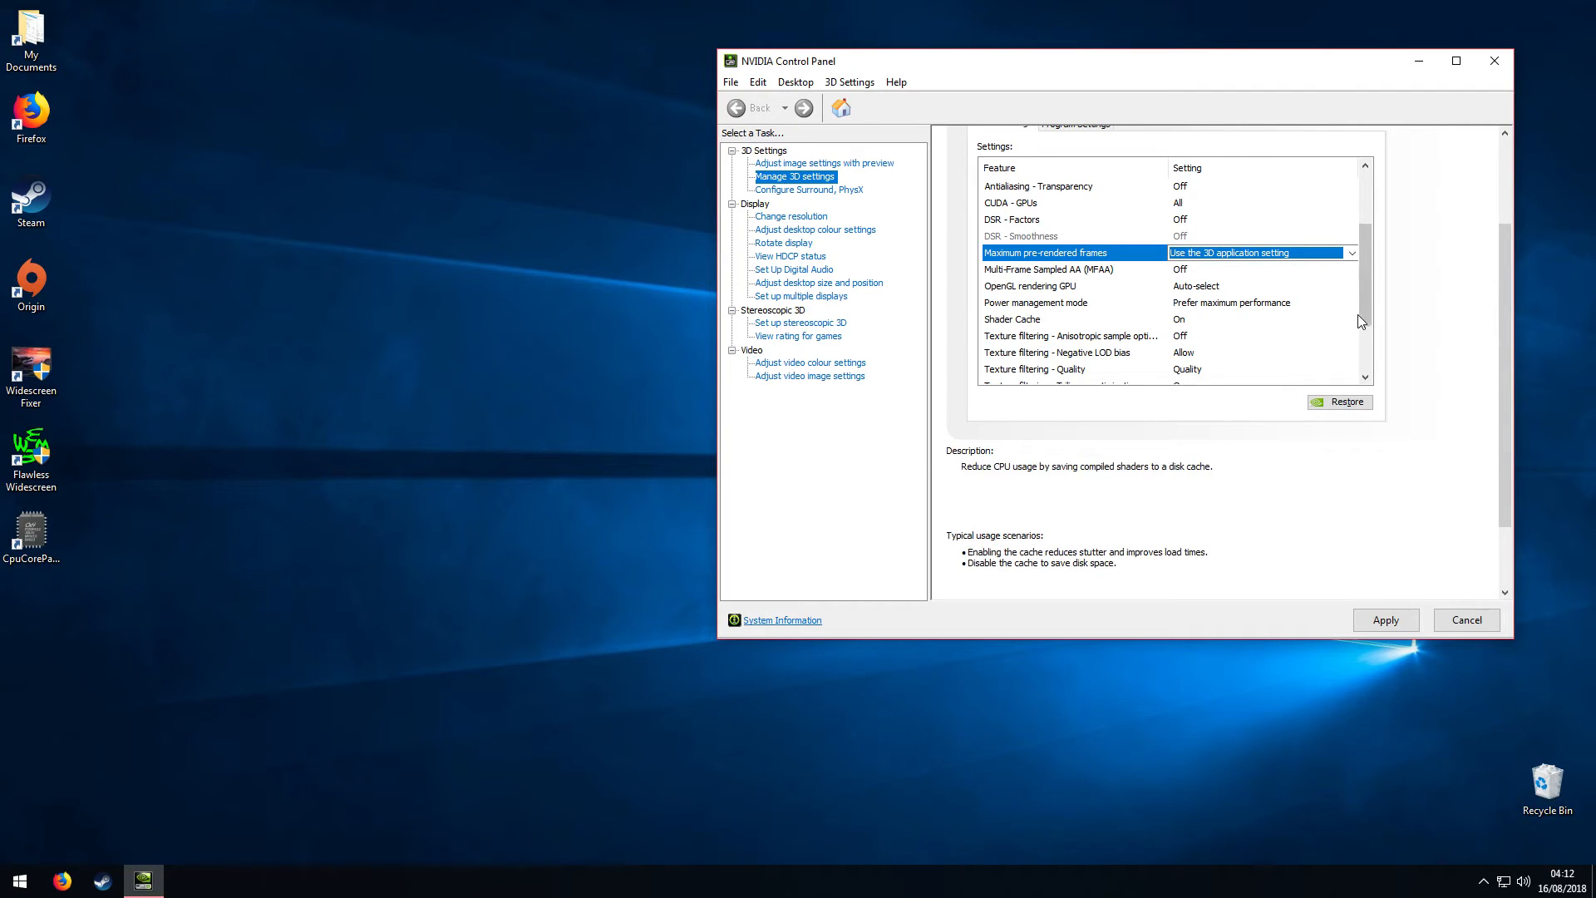
click(1368, 619)
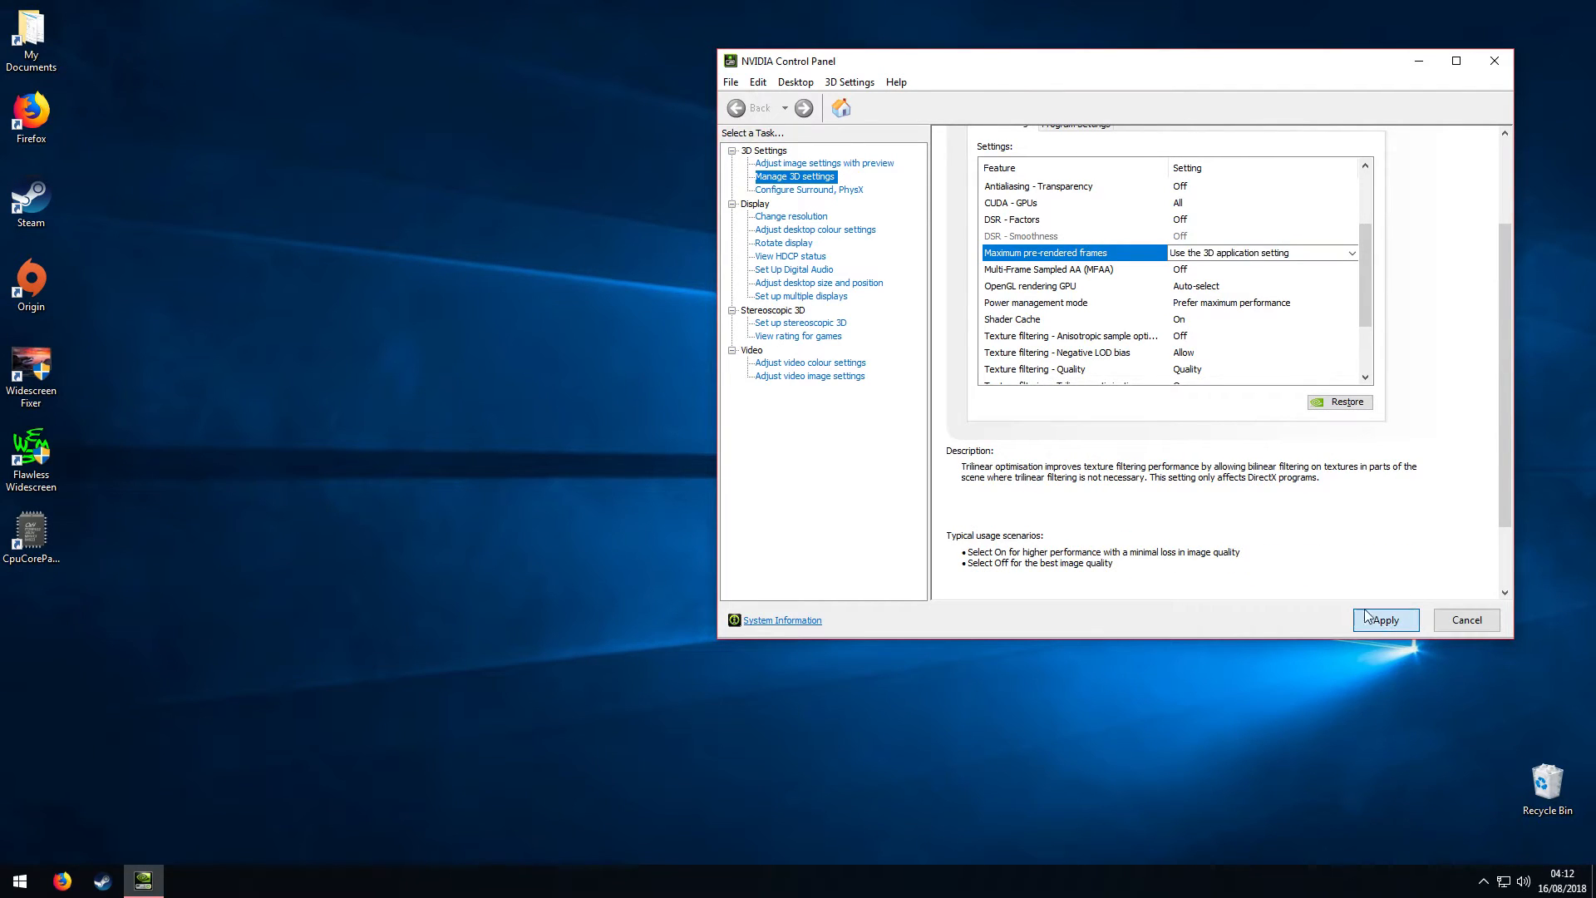
Set the display's refresh rate to 75Hz in the Change Resolution settings and apply it.
click(774, 218)
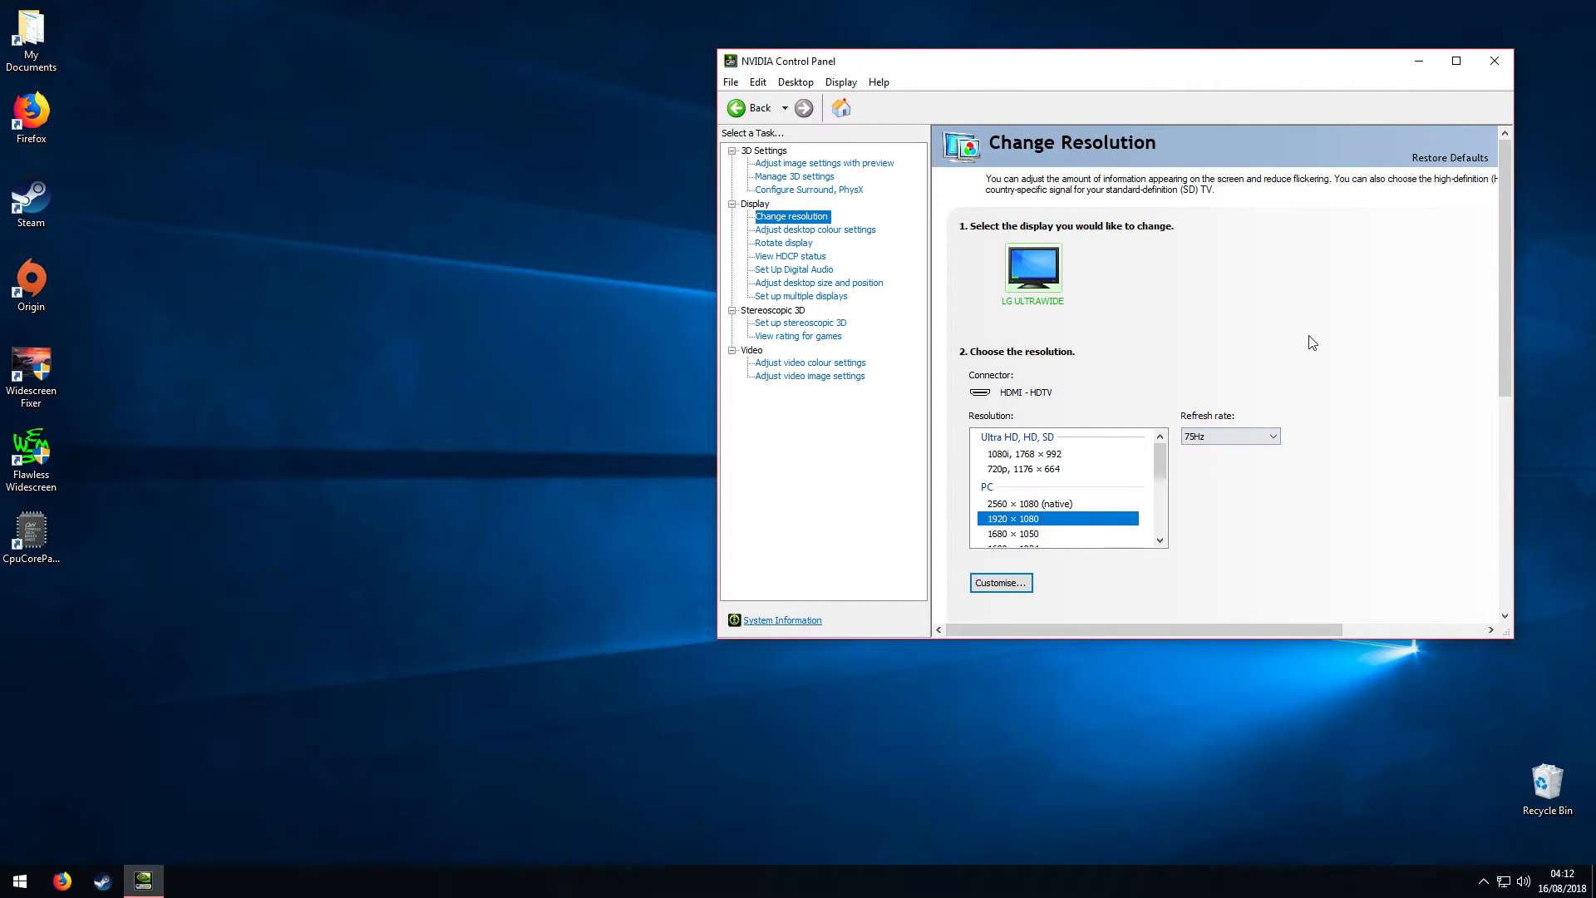
scroll(1503, 364, down, 1)
click(1217, 405)
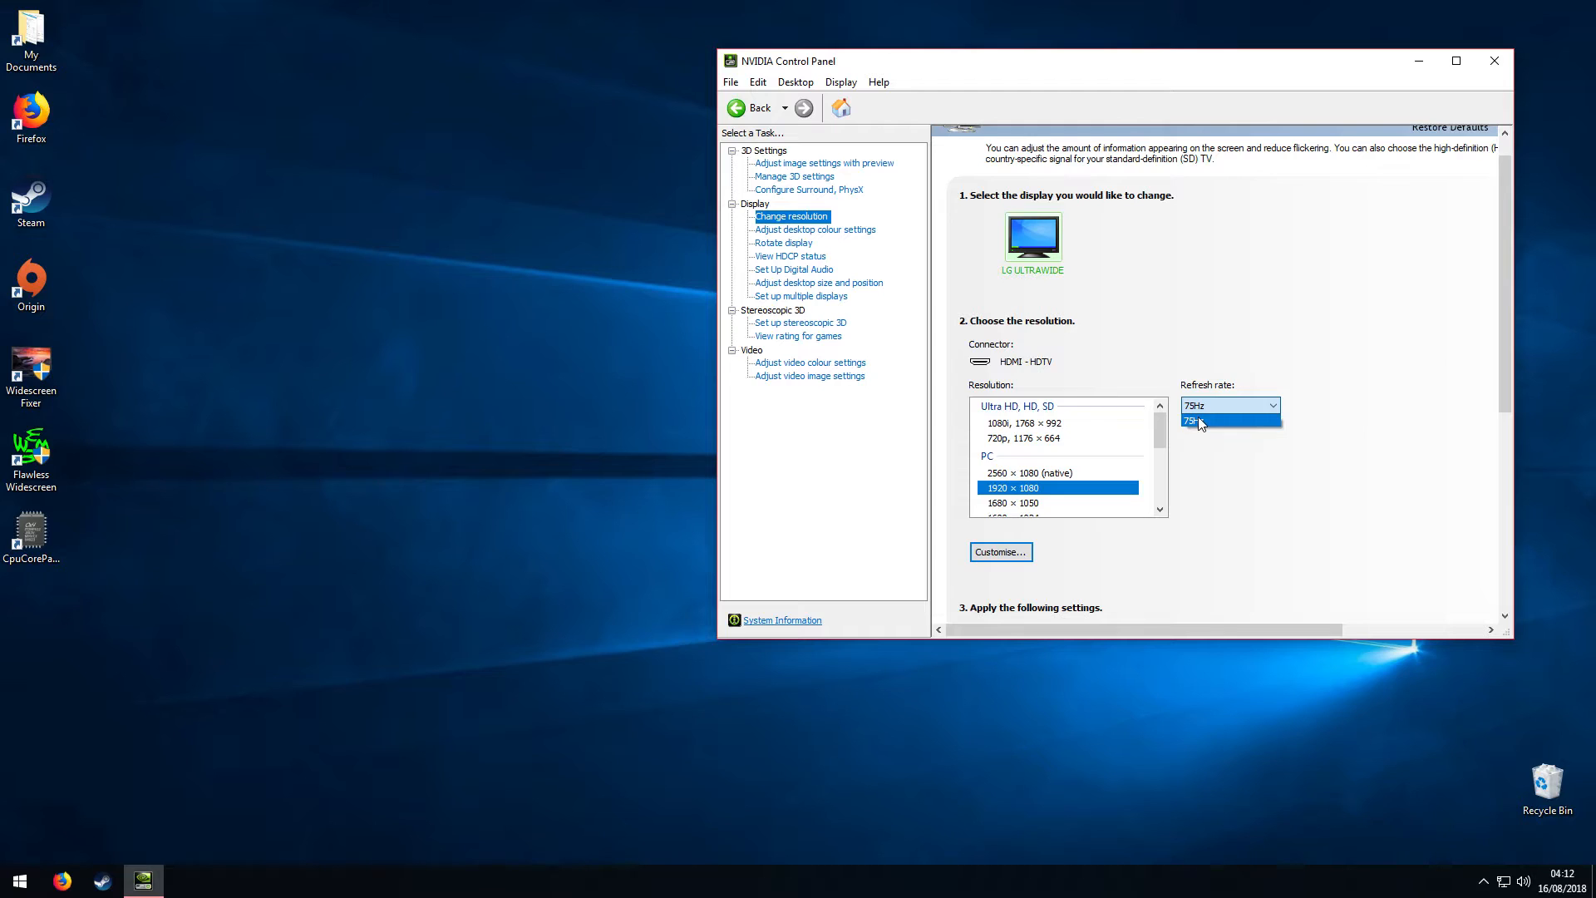
click(1198, 422)
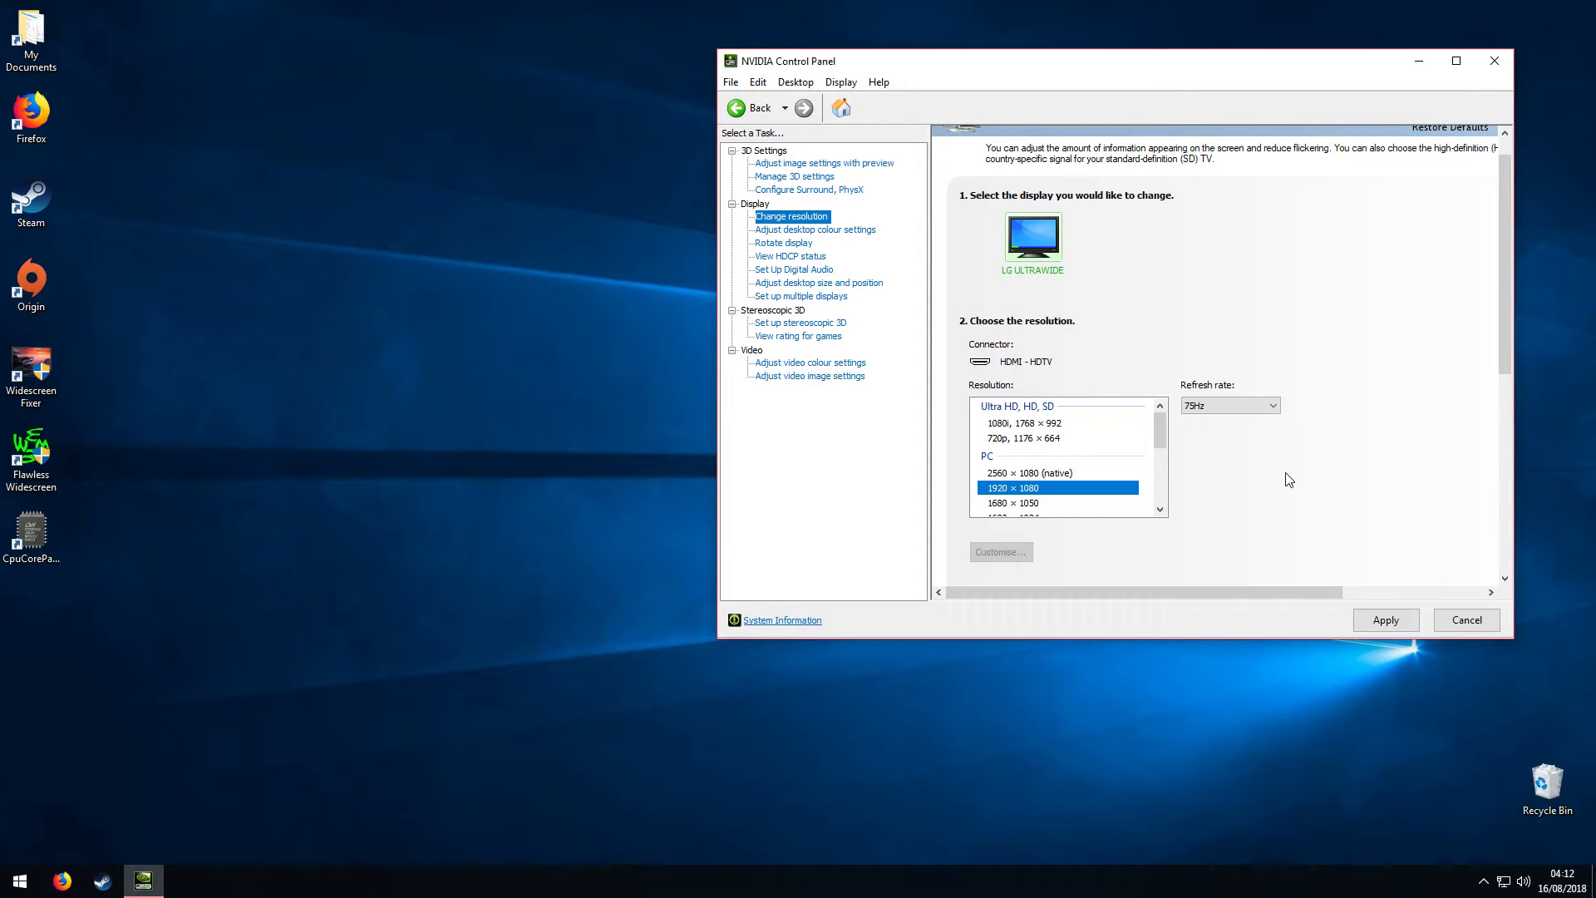
click(1190, 407)
click(1190, 407)
click(1385, 620)
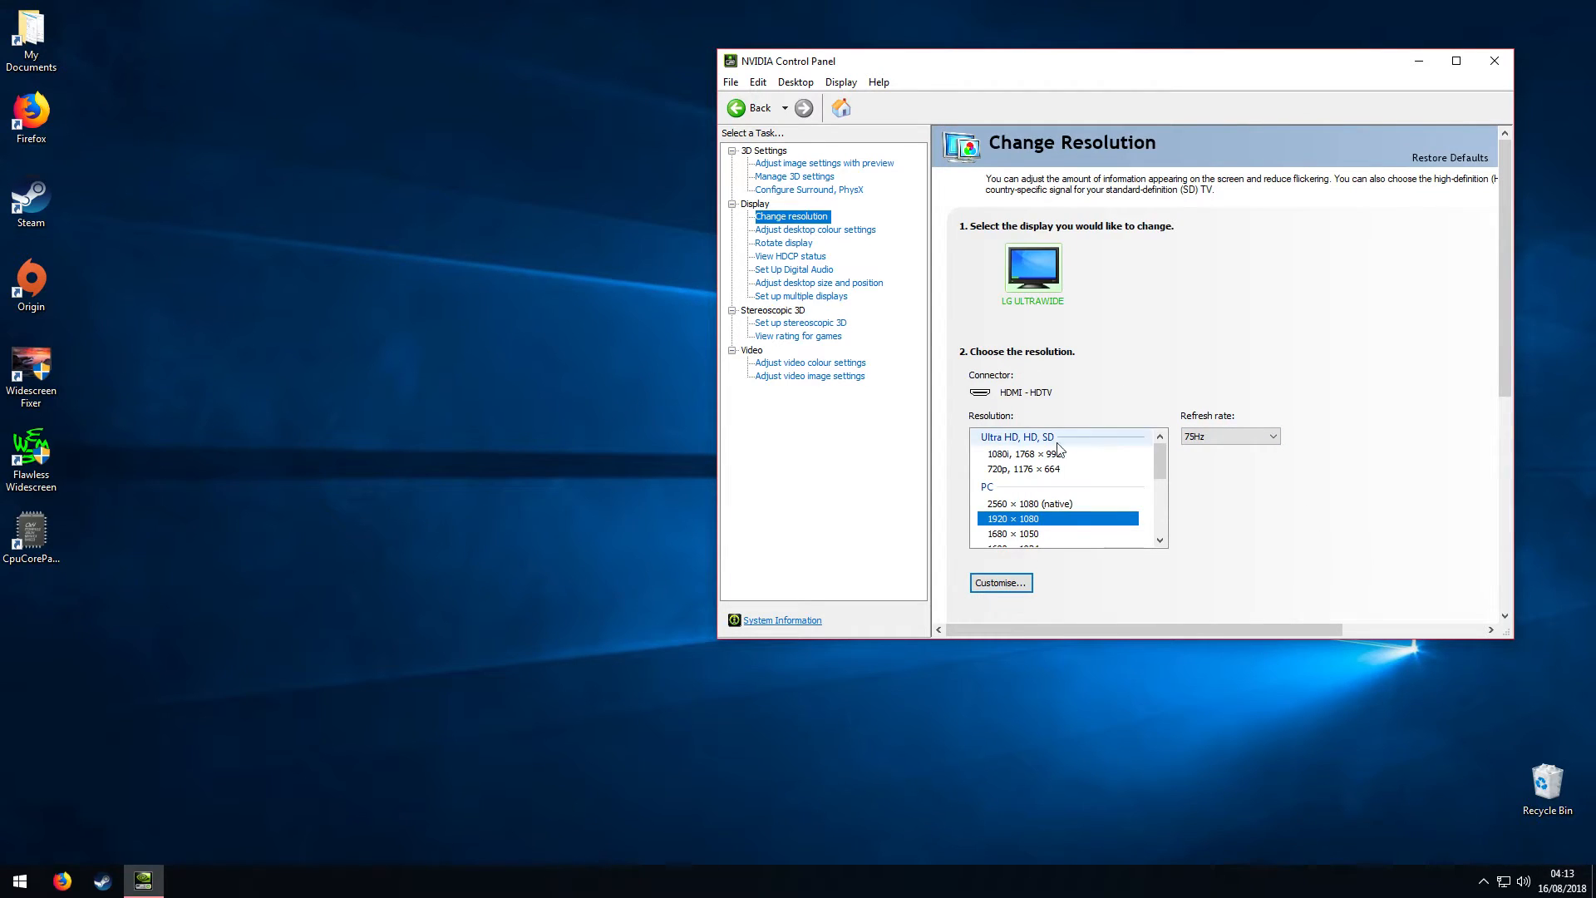
Switch the display to NVIDIA colour settings with the desktop colour depth at Highest (32-bit).
scroll(1507, 371, down, 2)
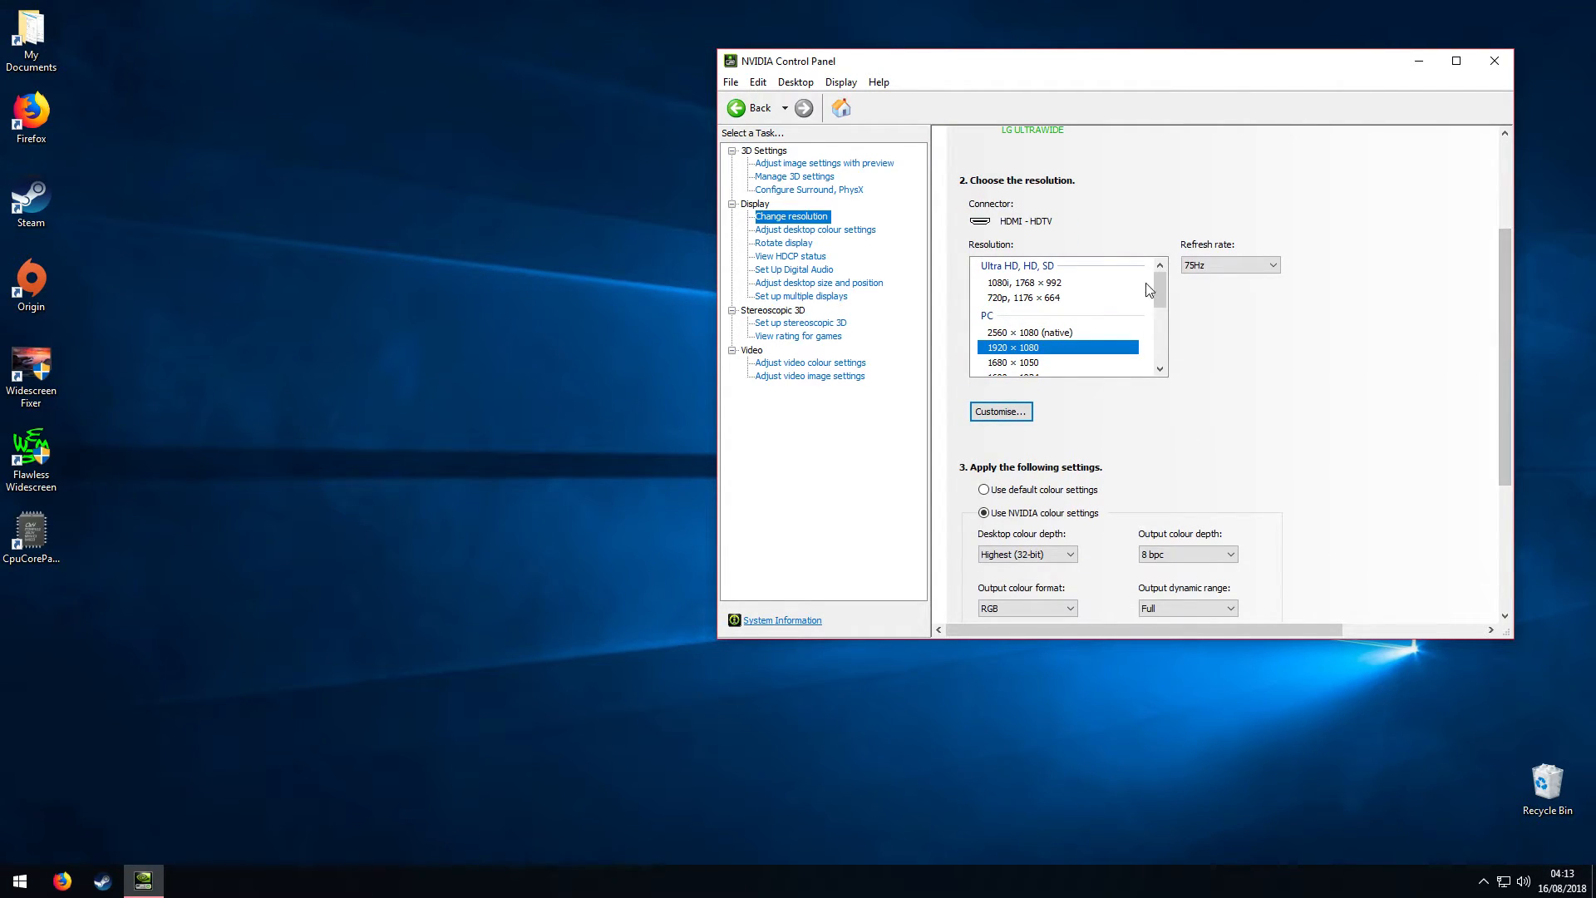
scroll(1510, 379, down, 1)
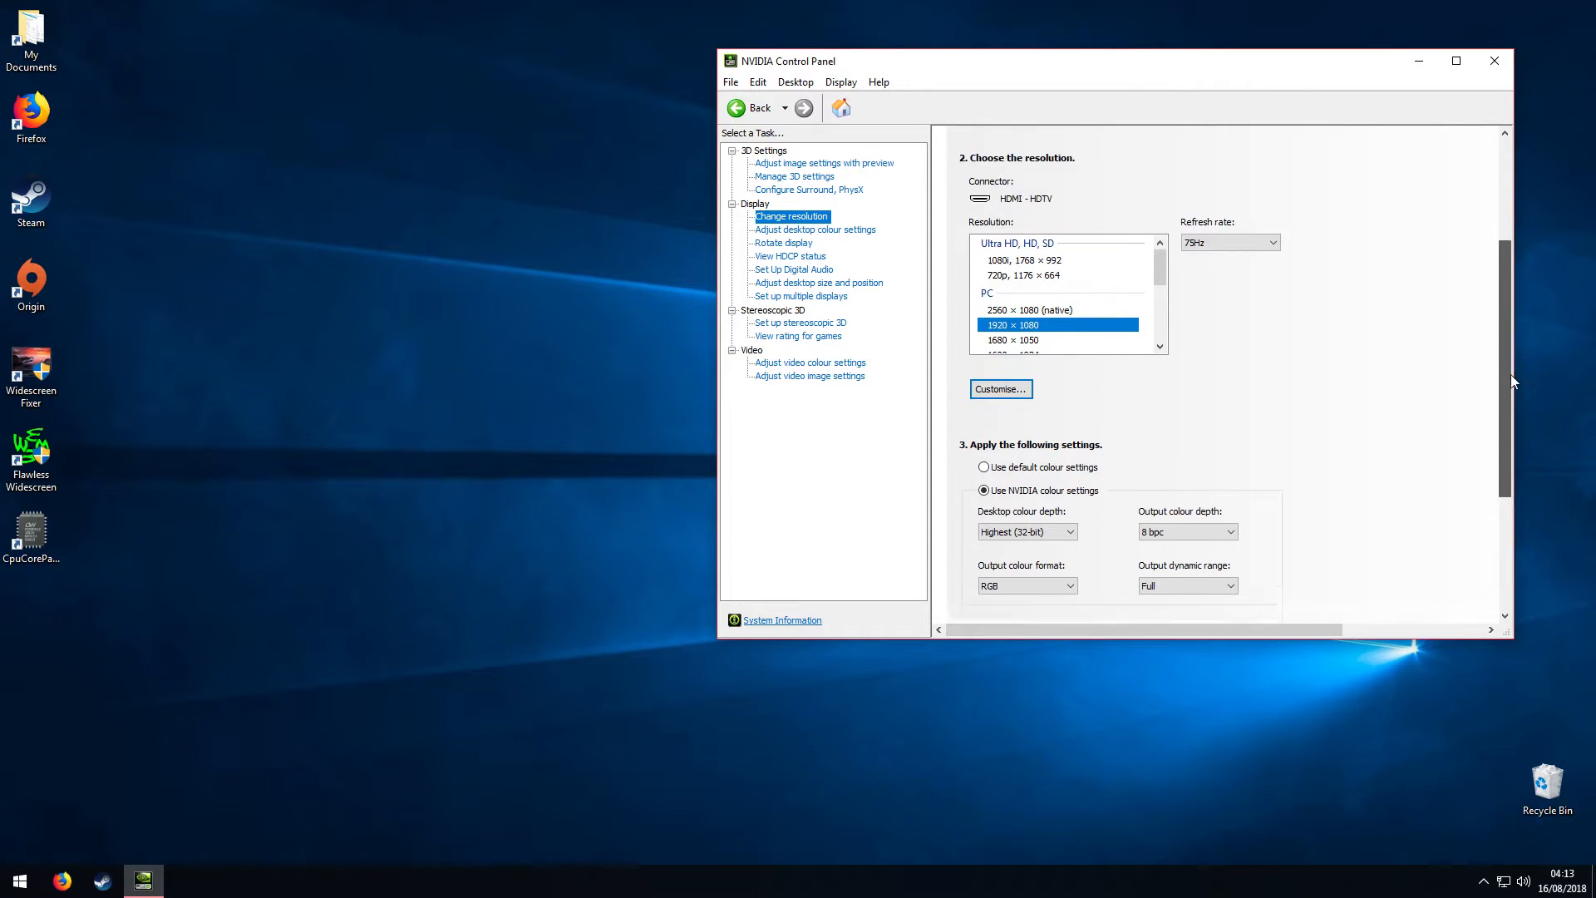
scroll(1511, 381, down, 2)
click(1003, 350)
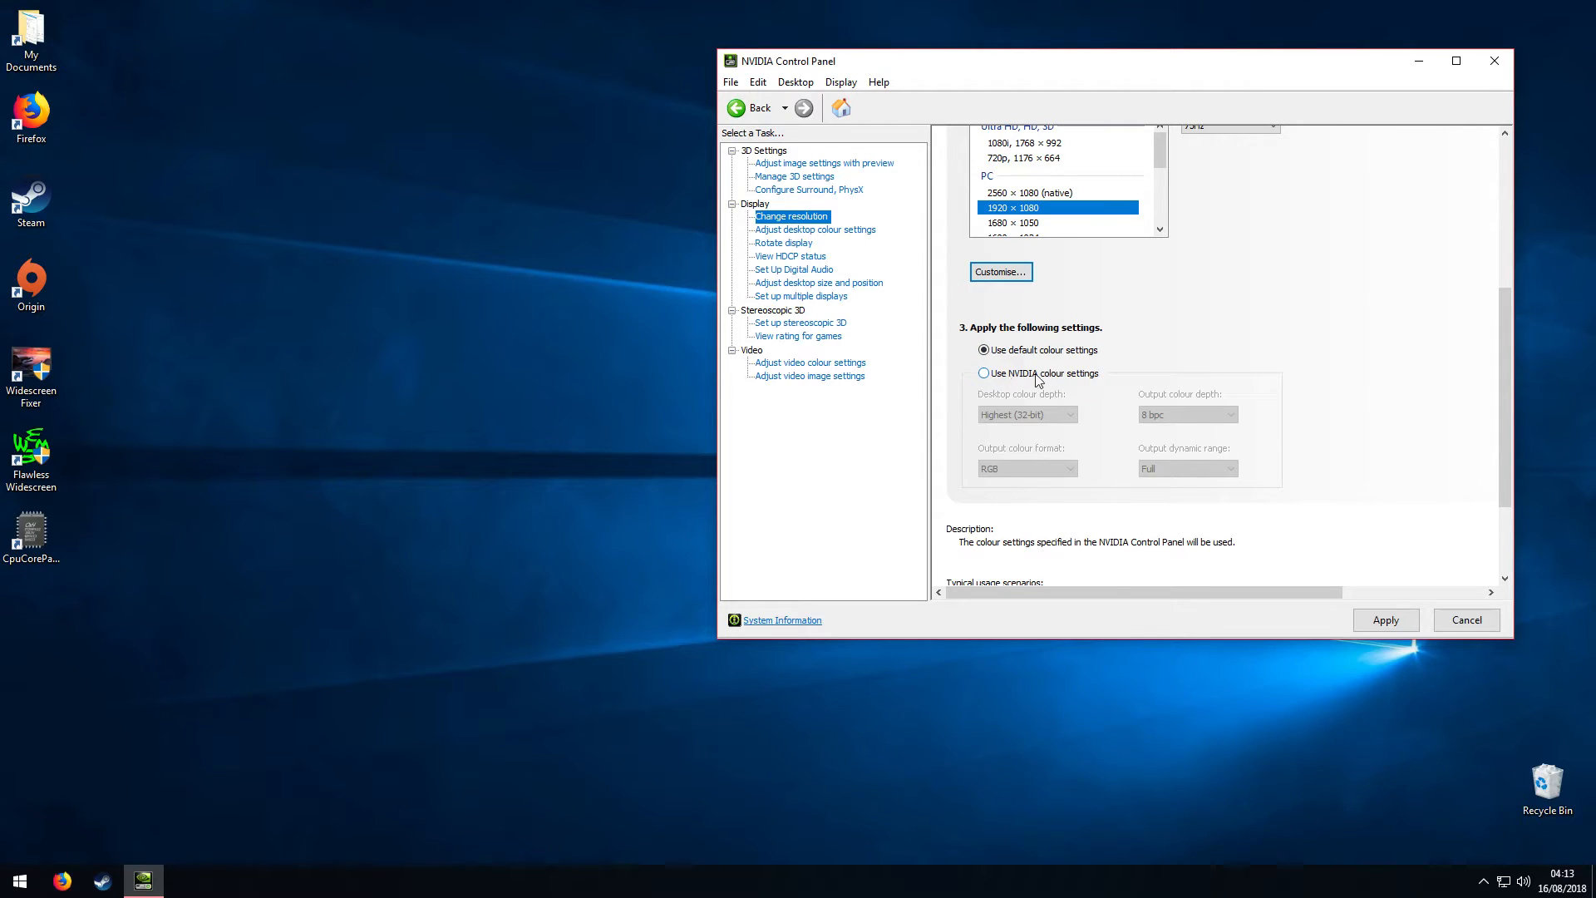
click(993, 375)
click(1004, 416)
click(997, 417)
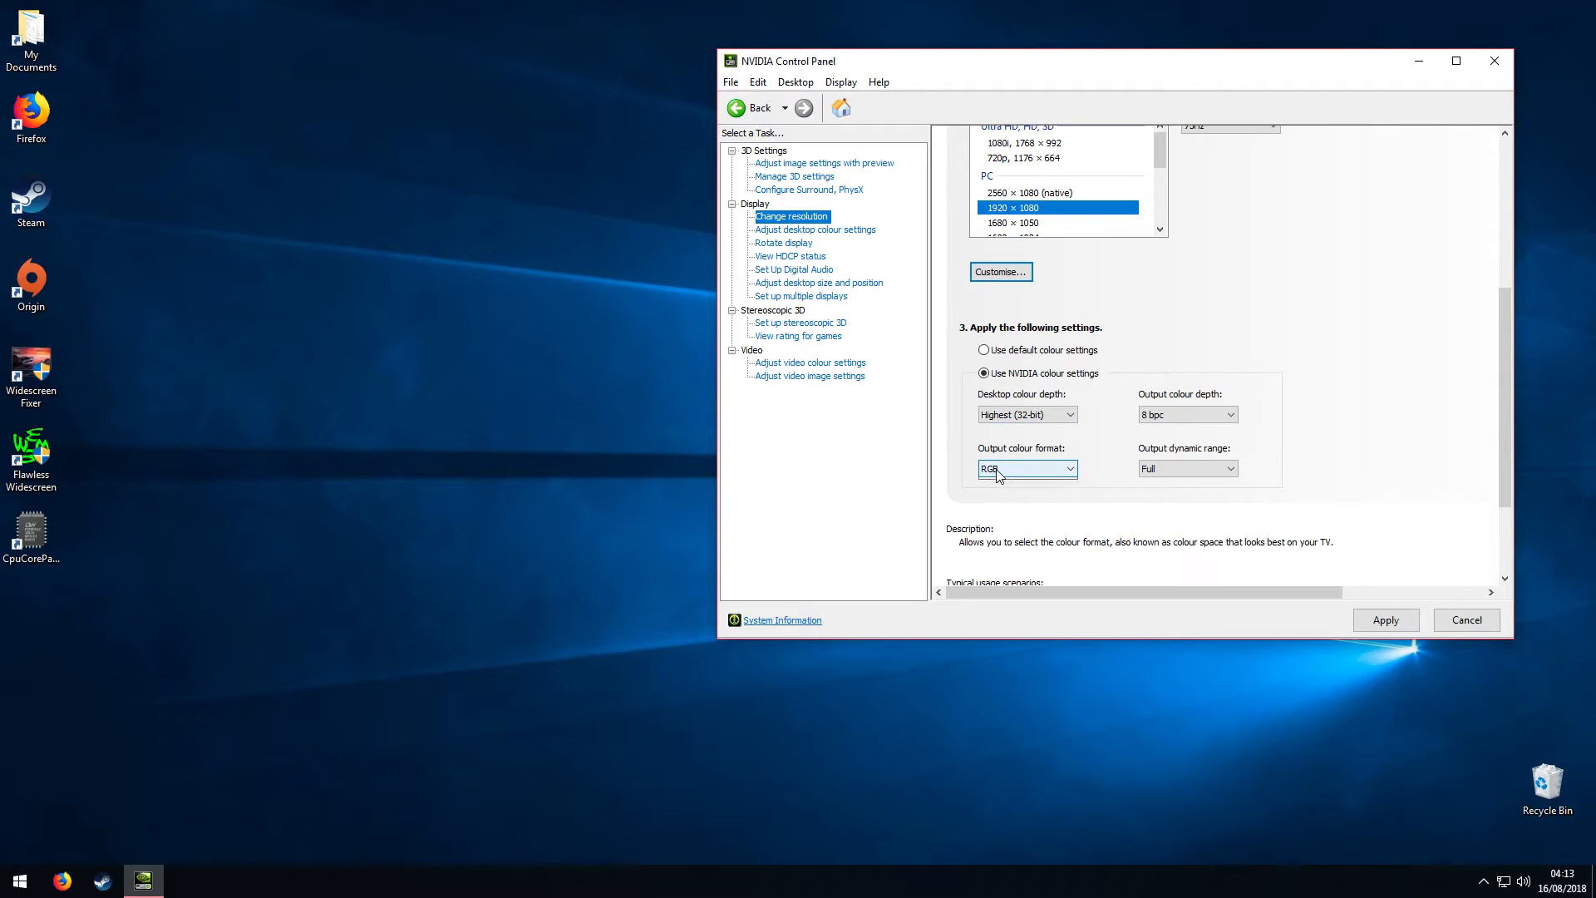
Set the output colour depth to 8 bpc and the output dynamic range to Full, and apply the display colour settings.
click(1153, 416)
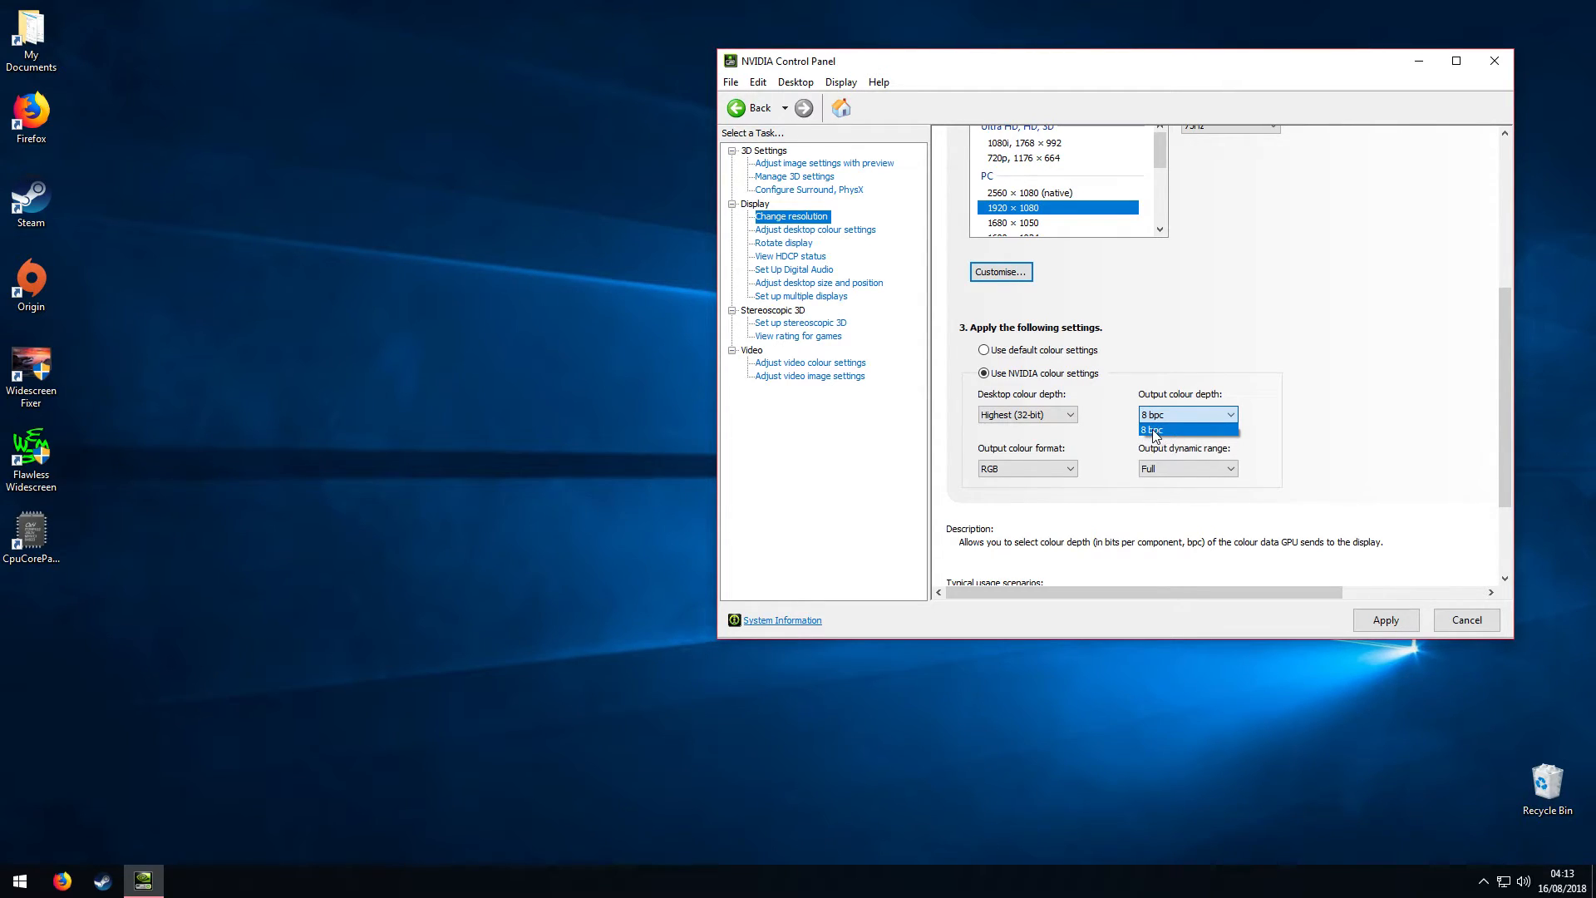
click(1155, 431)
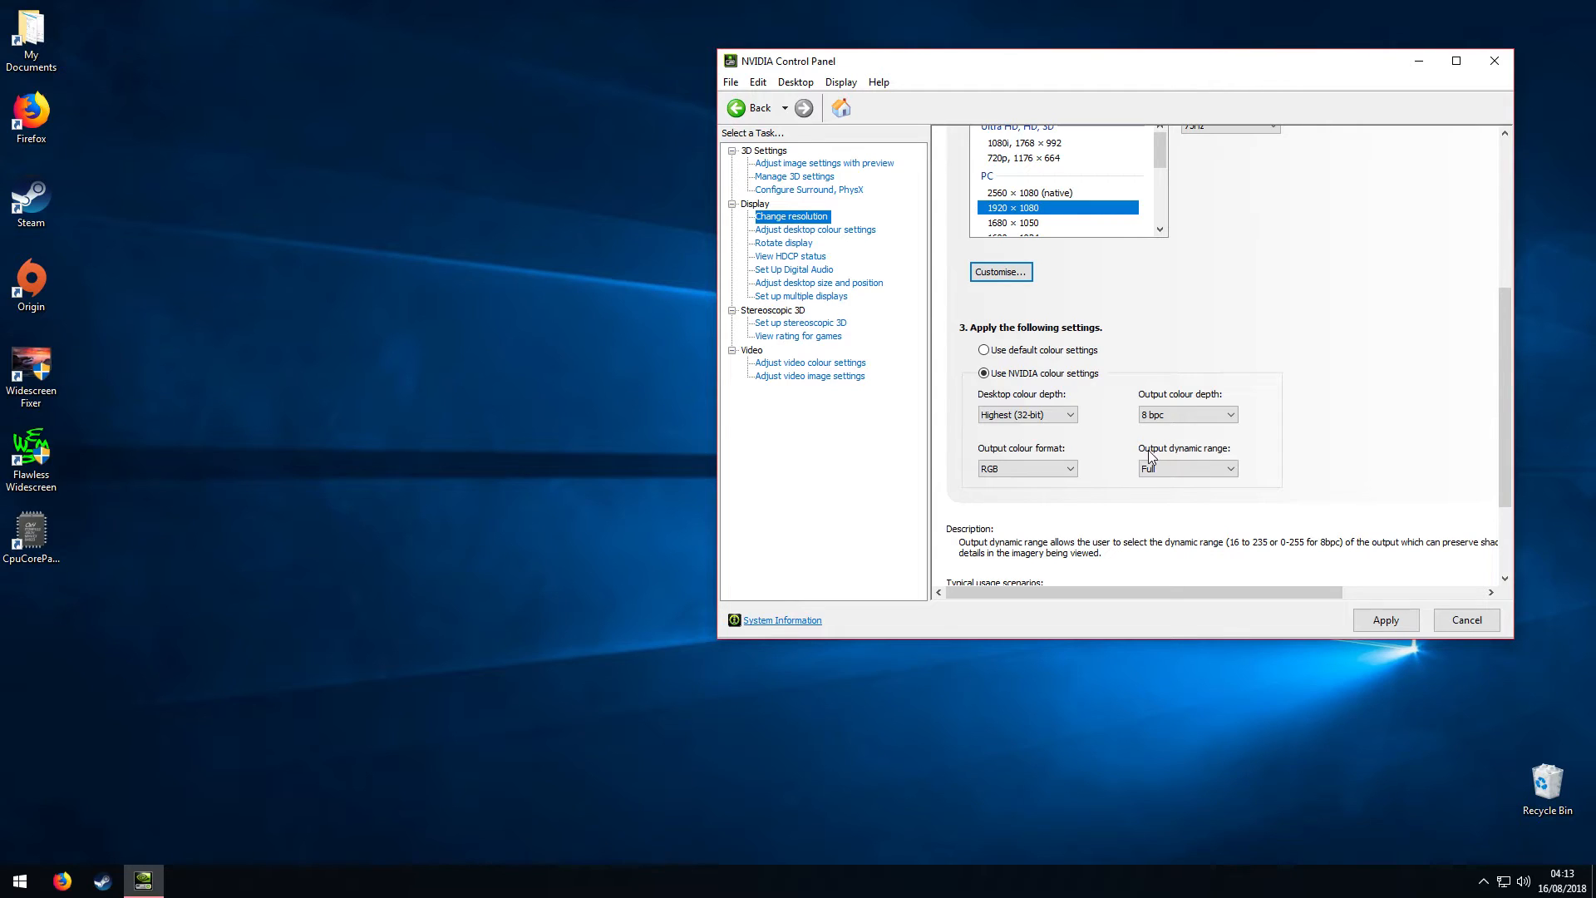
click(1175, 465)
click(1154, 487)
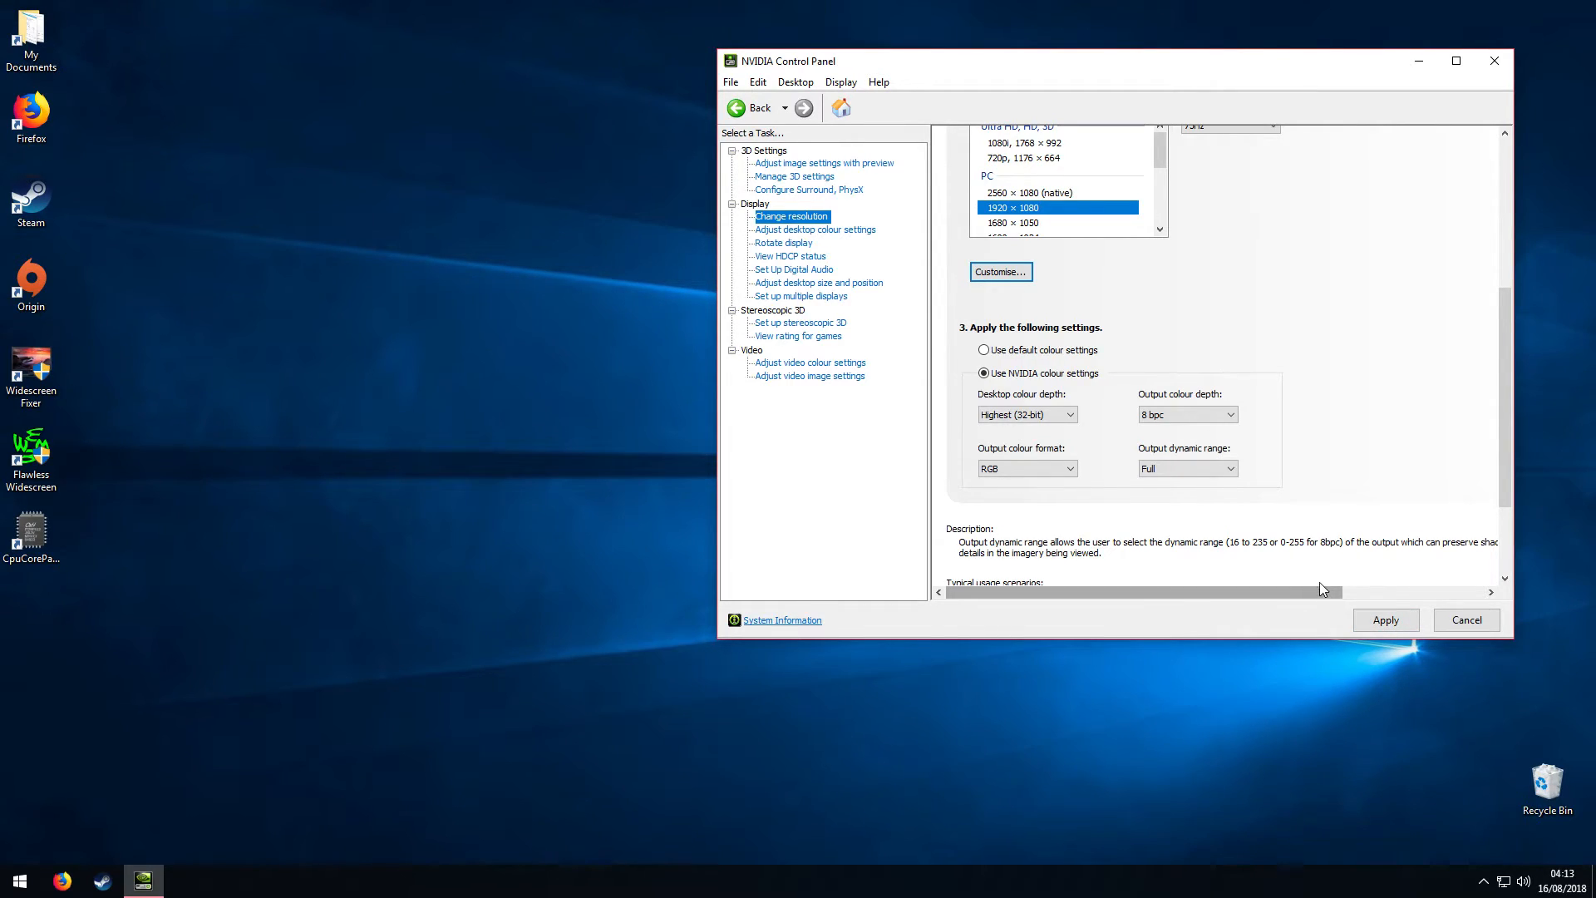
click(1368, 617)
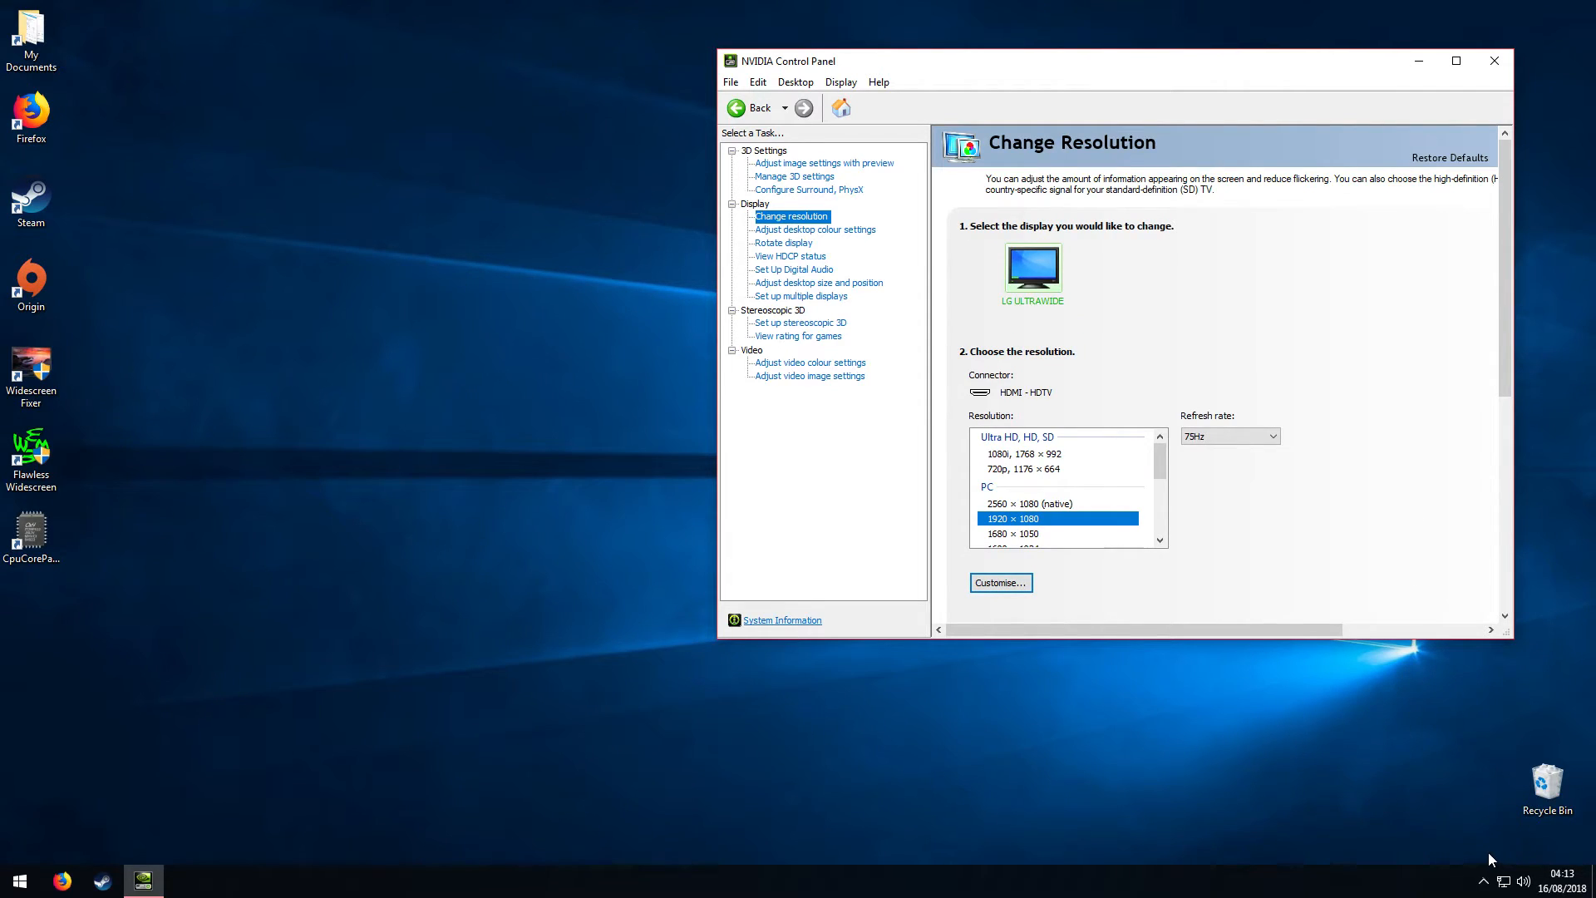
Set desktop scaling to be performed on the GPU in the desktop size and position settings, and apply it.
click(819, 282)
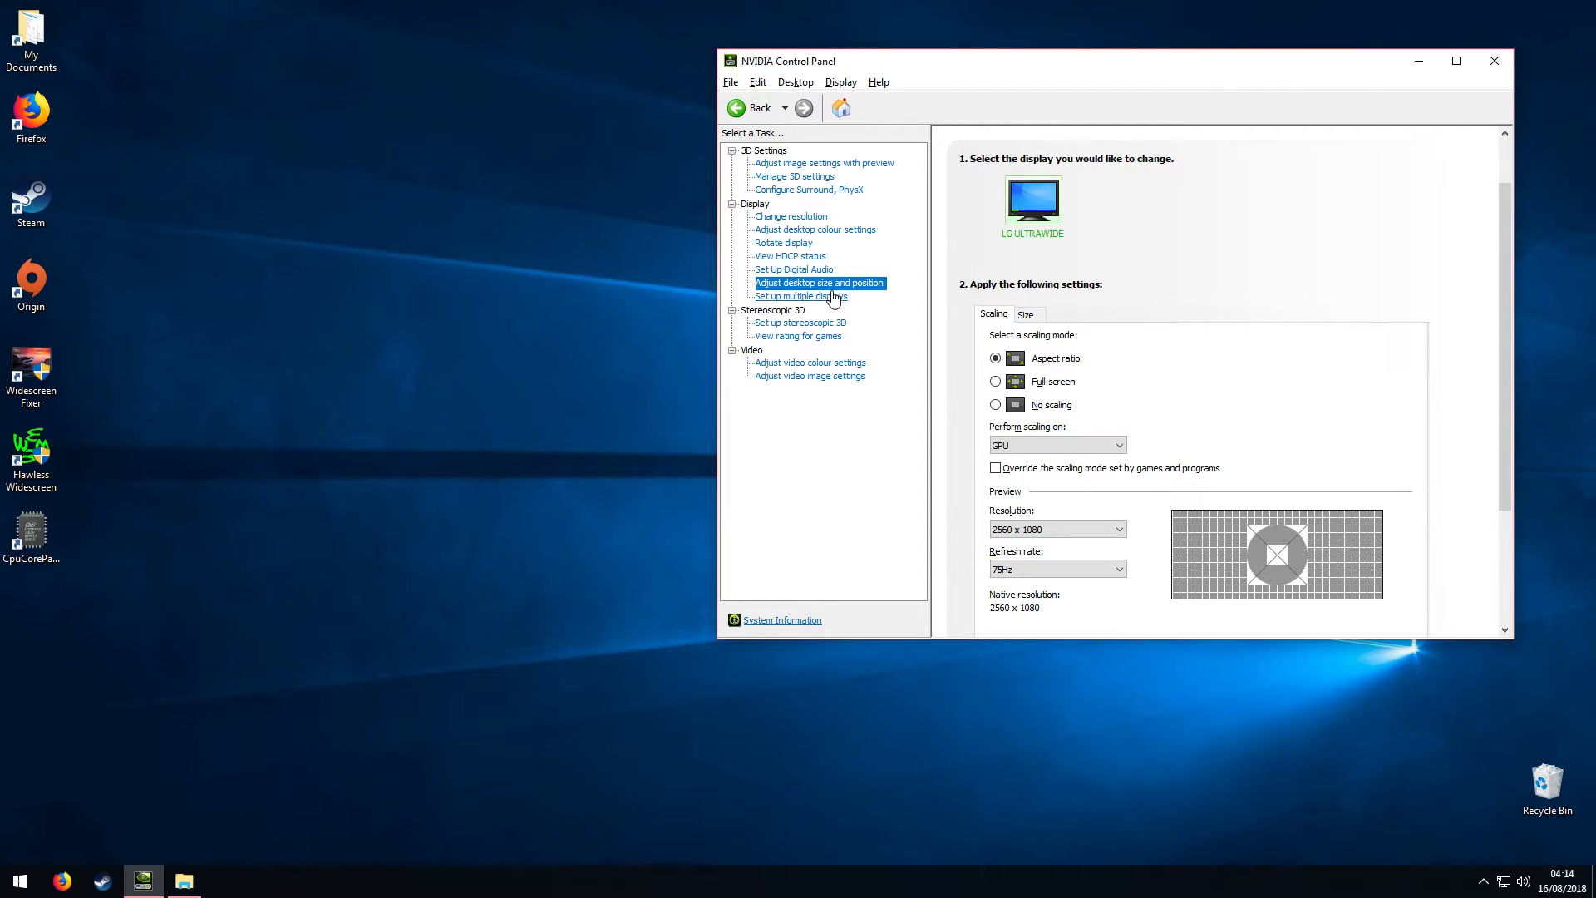
click(1039, 446)
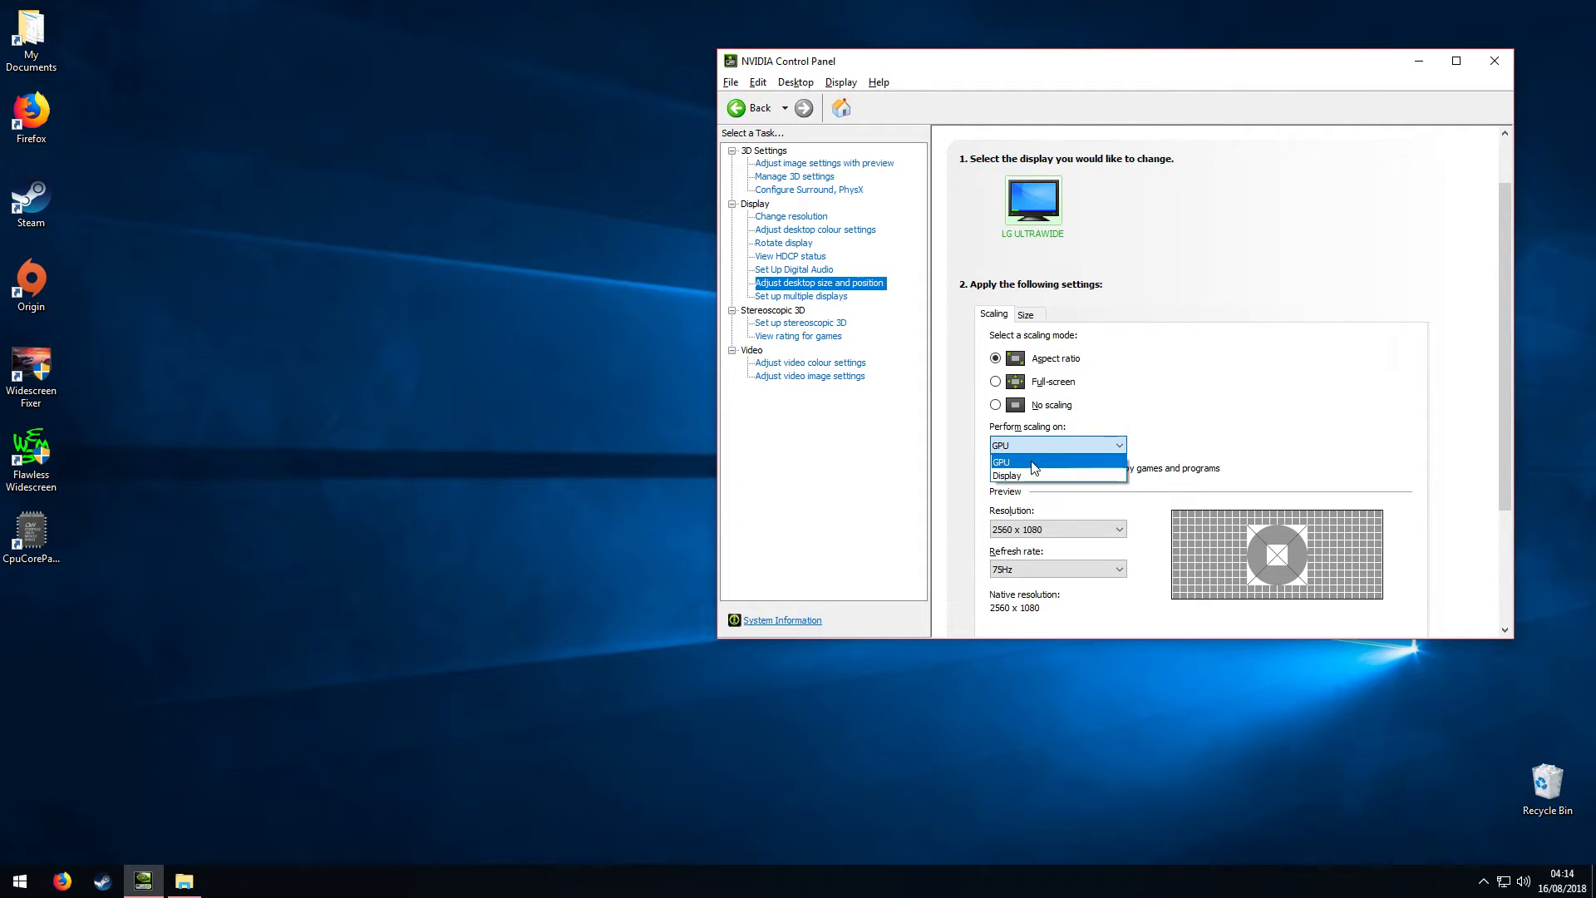
click(1021, 476)
click(1000, 447)
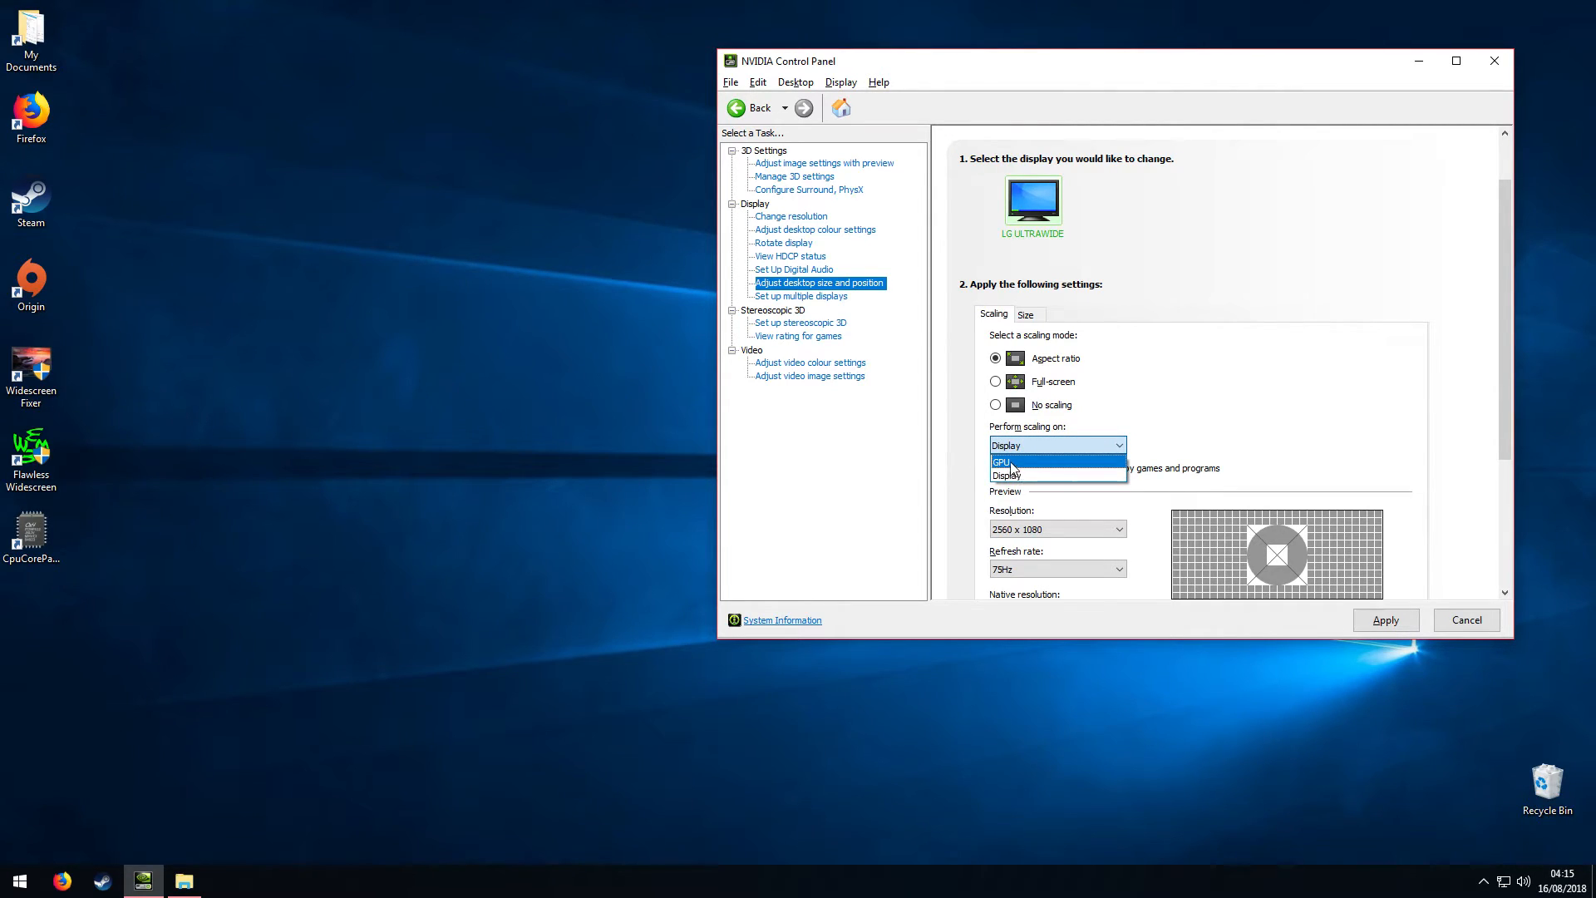
click(1011, 464)
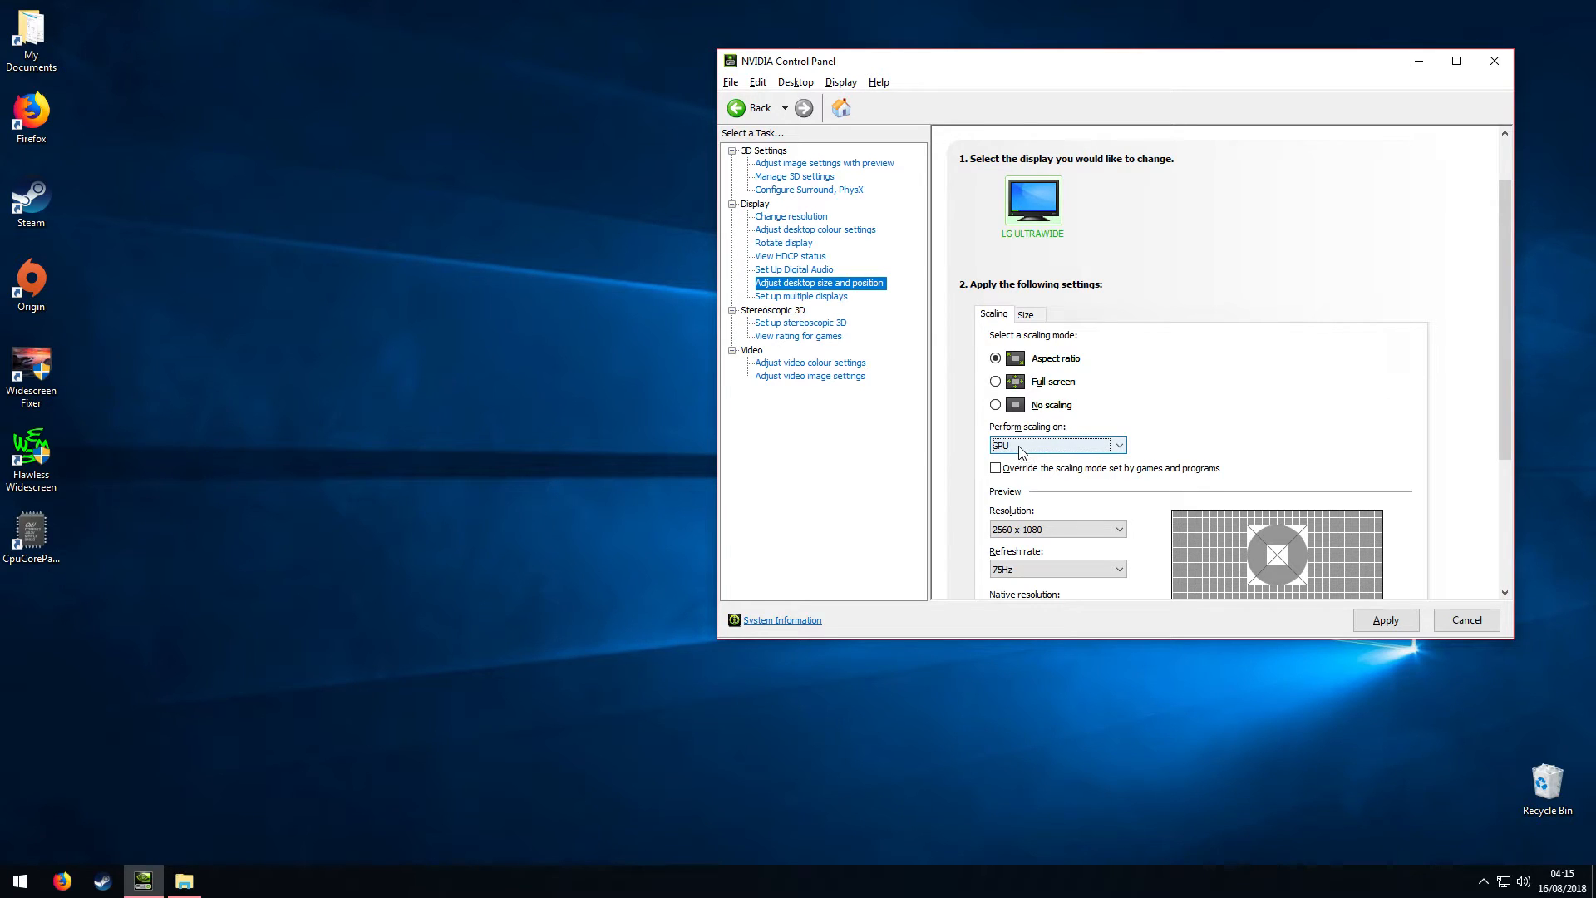
click(1009, 449)
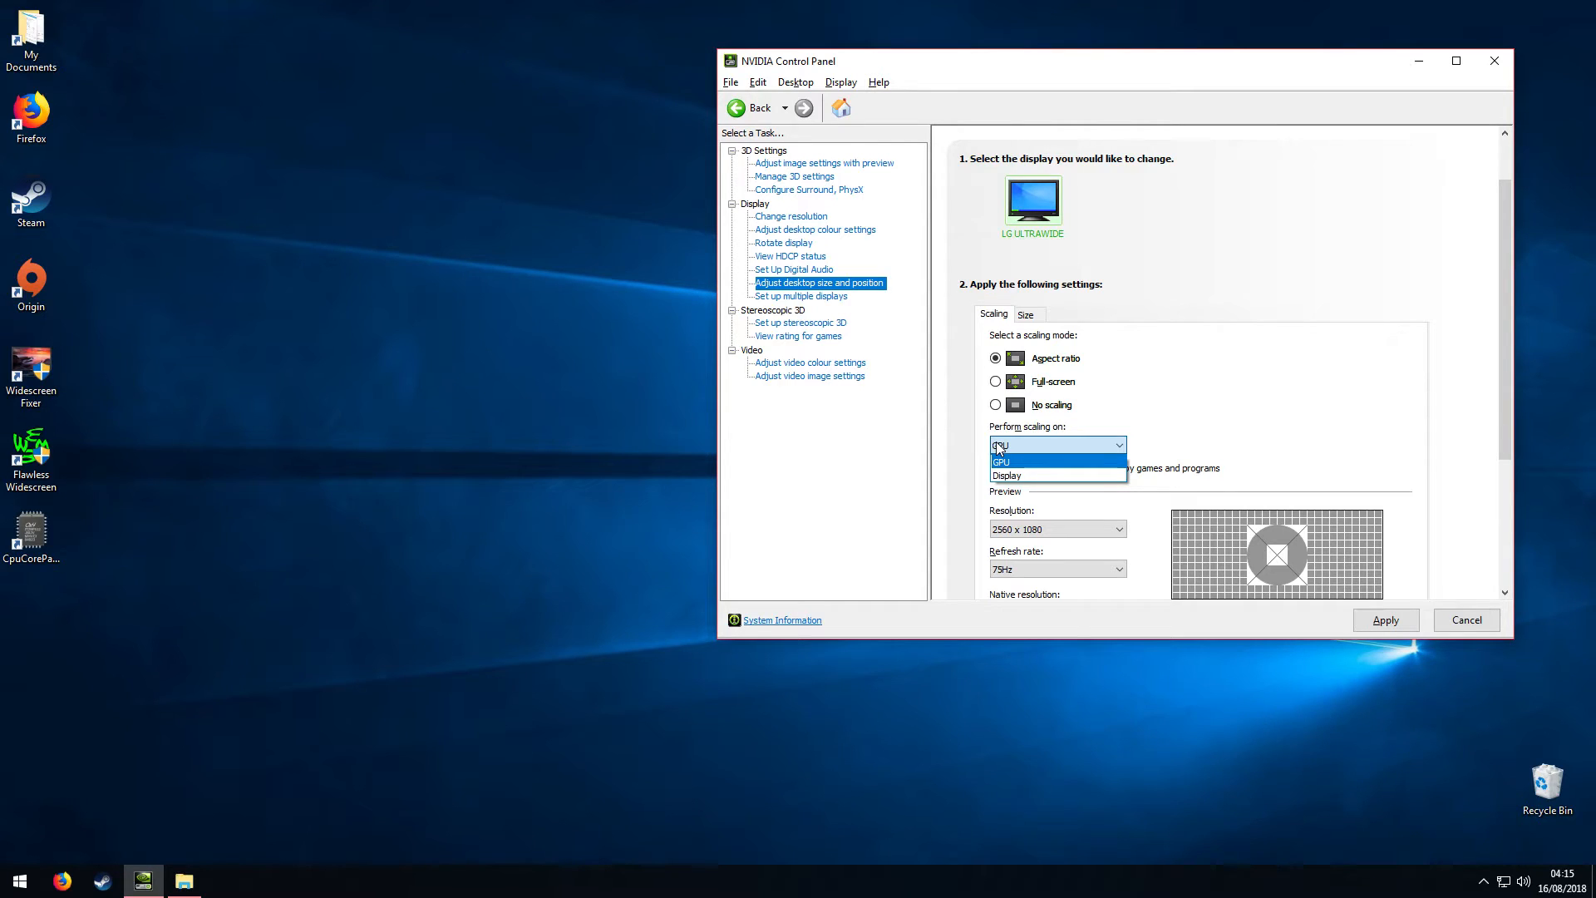
click(1024, 459)
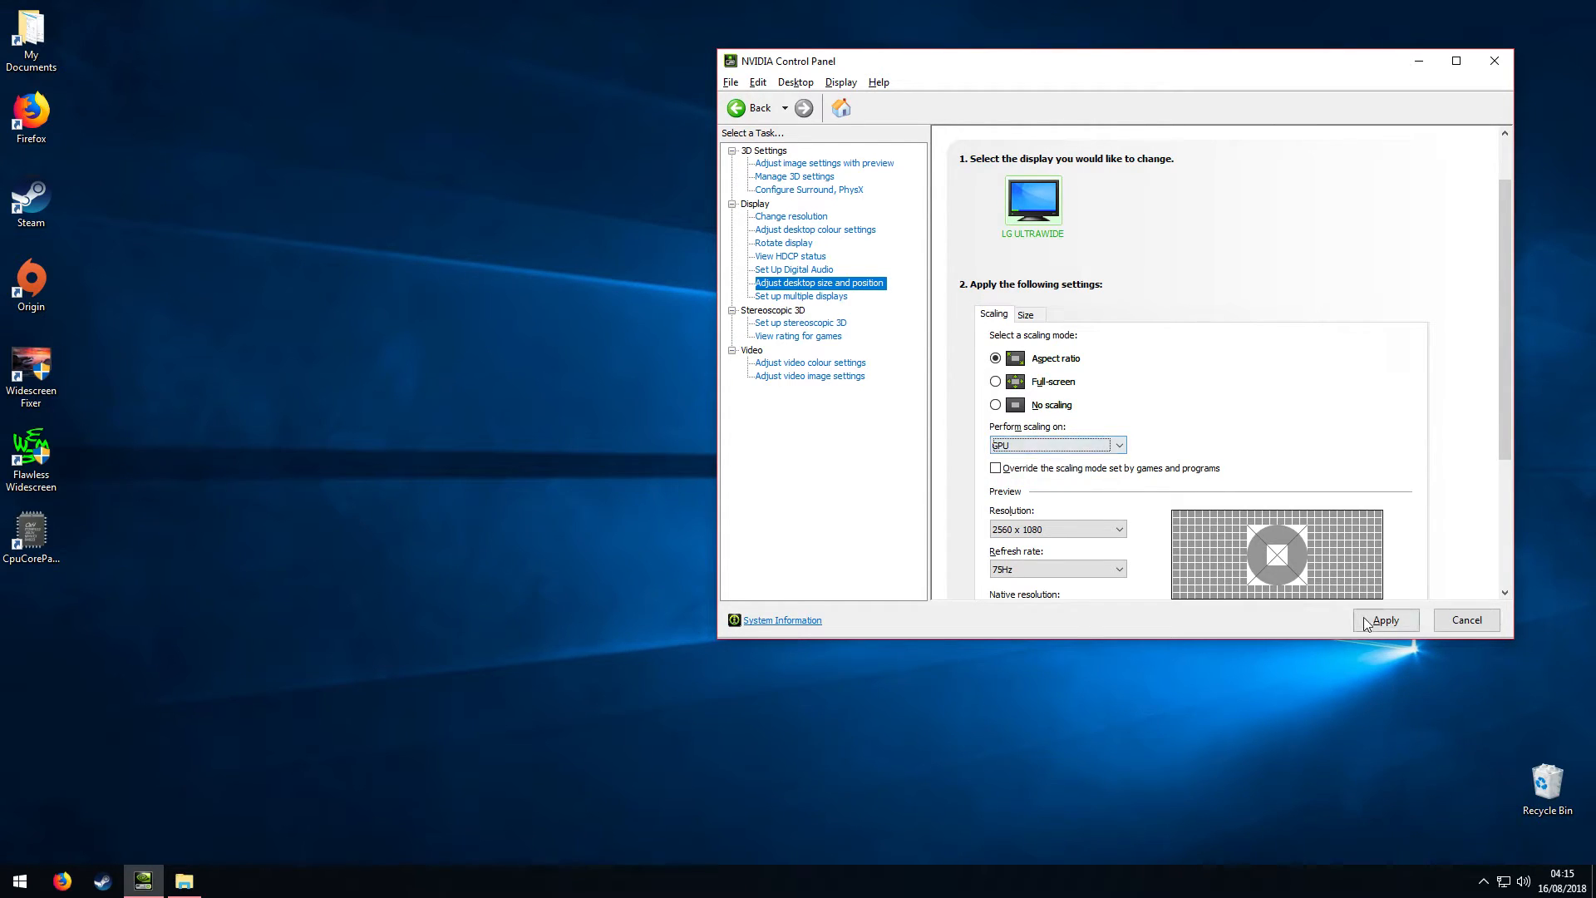
click(1386, 623)
Set video colour adjustments to use the NVIDIA settings with the dynamic range at Full (0-255), and apply them.
click(798, 363)
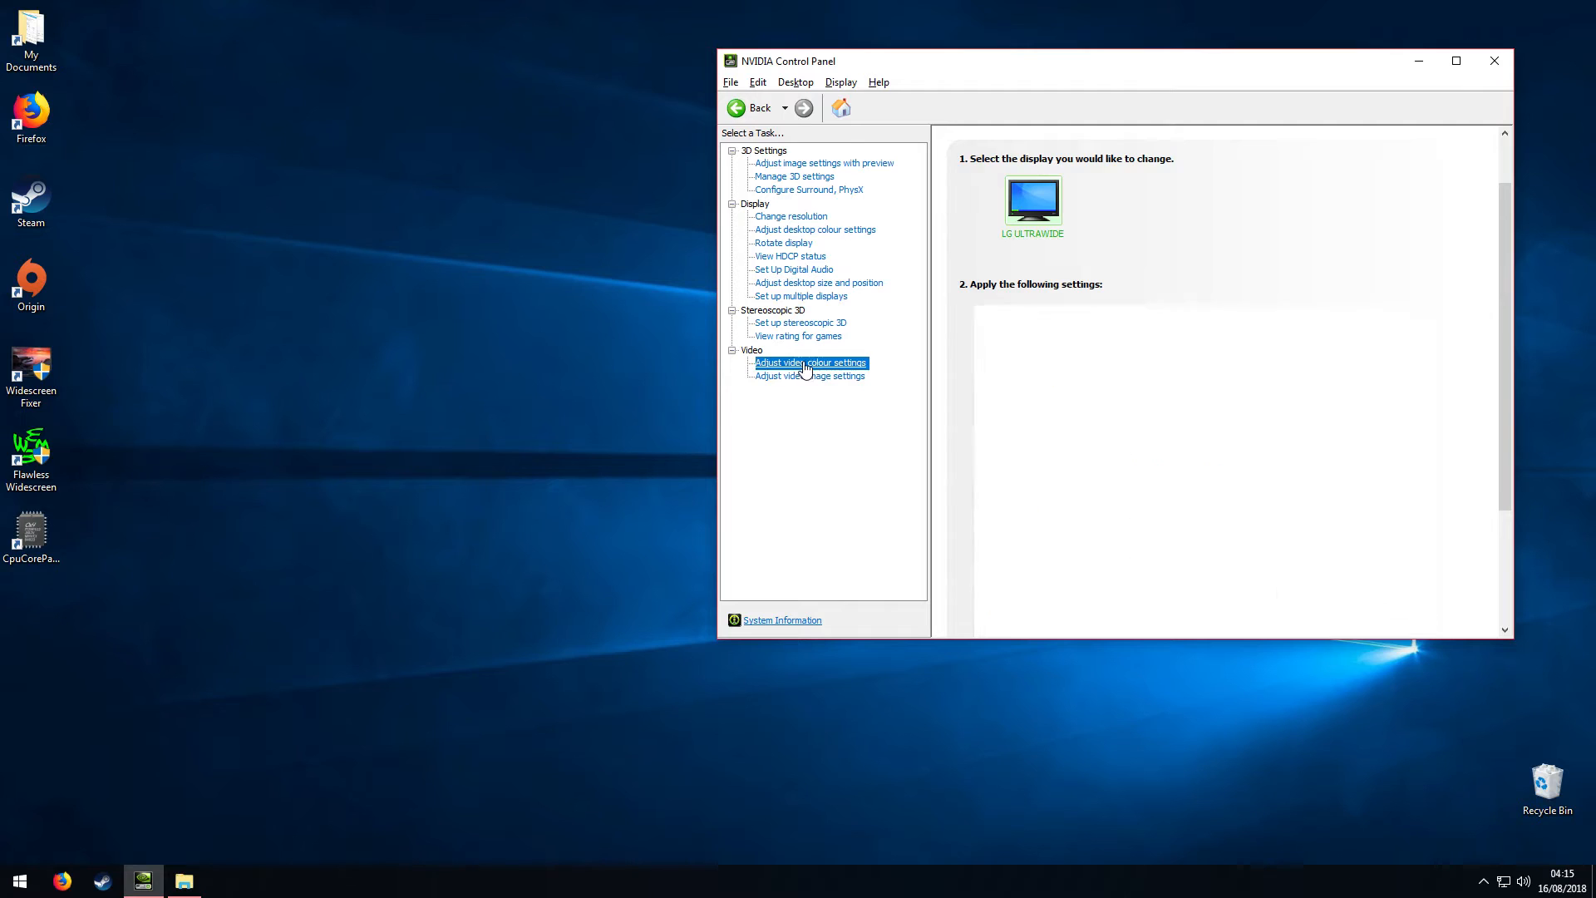
click(980, 353)
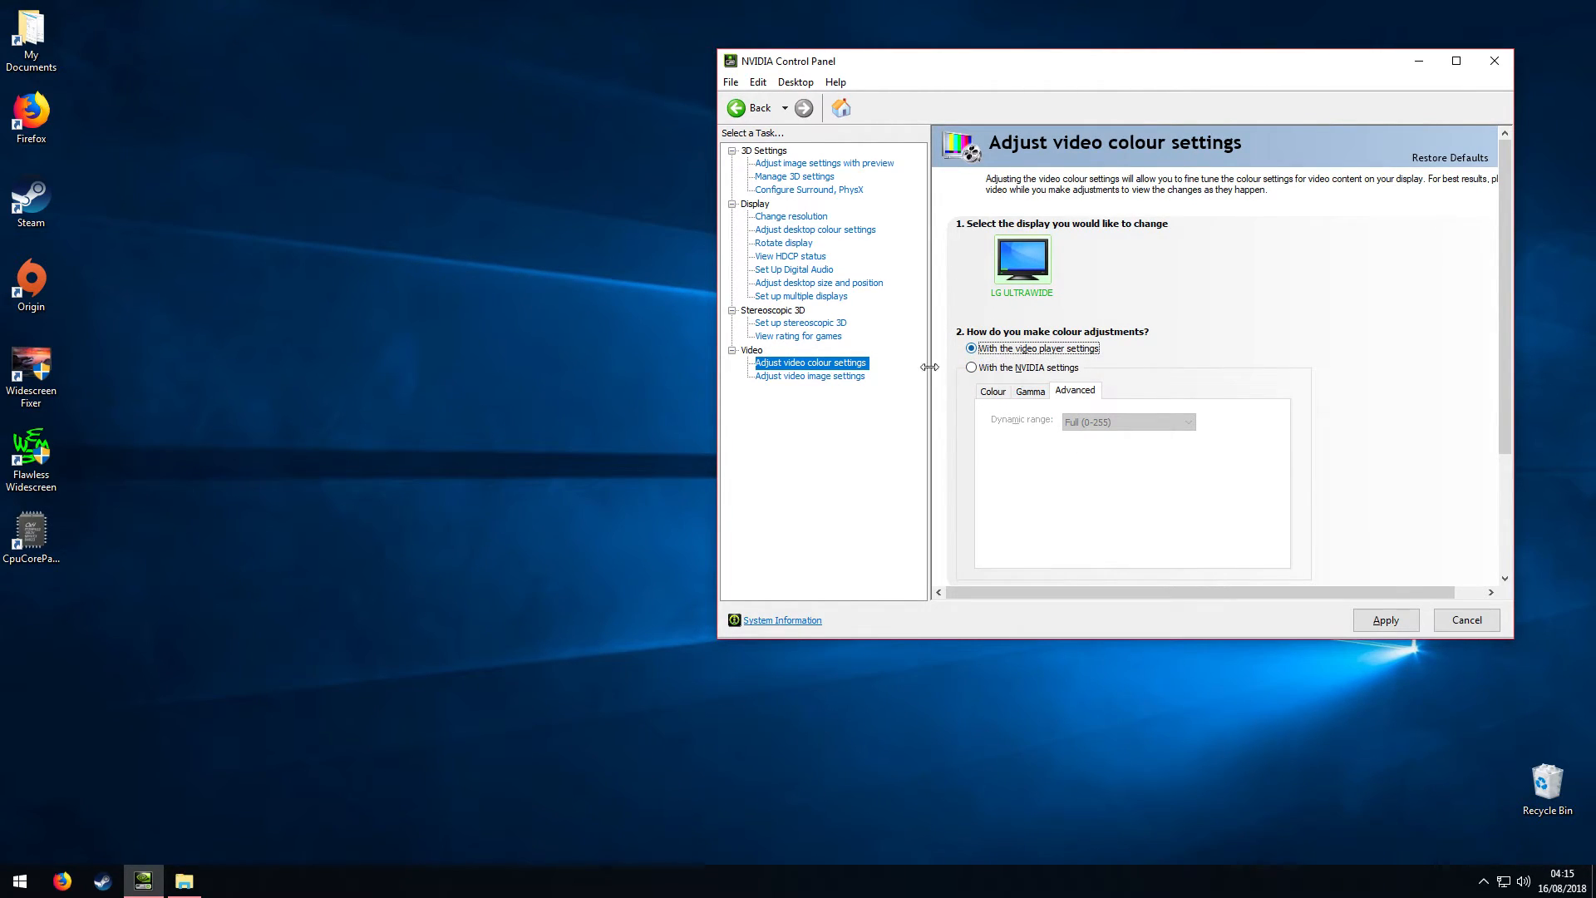
click(978, 371)
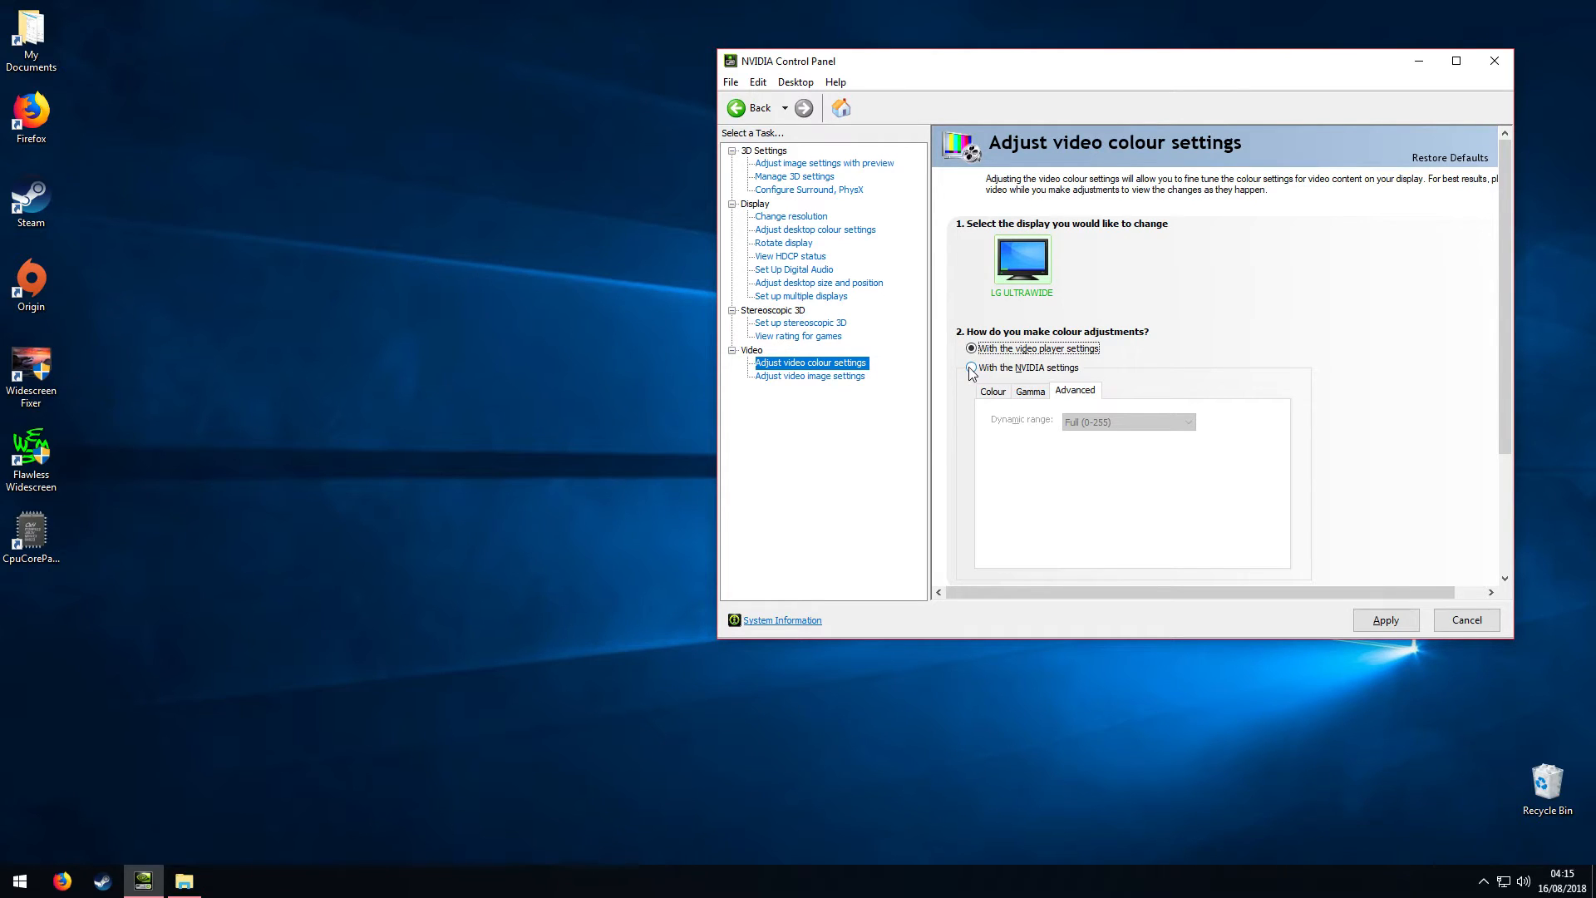
click(1075, 392)
click(1099, 424)
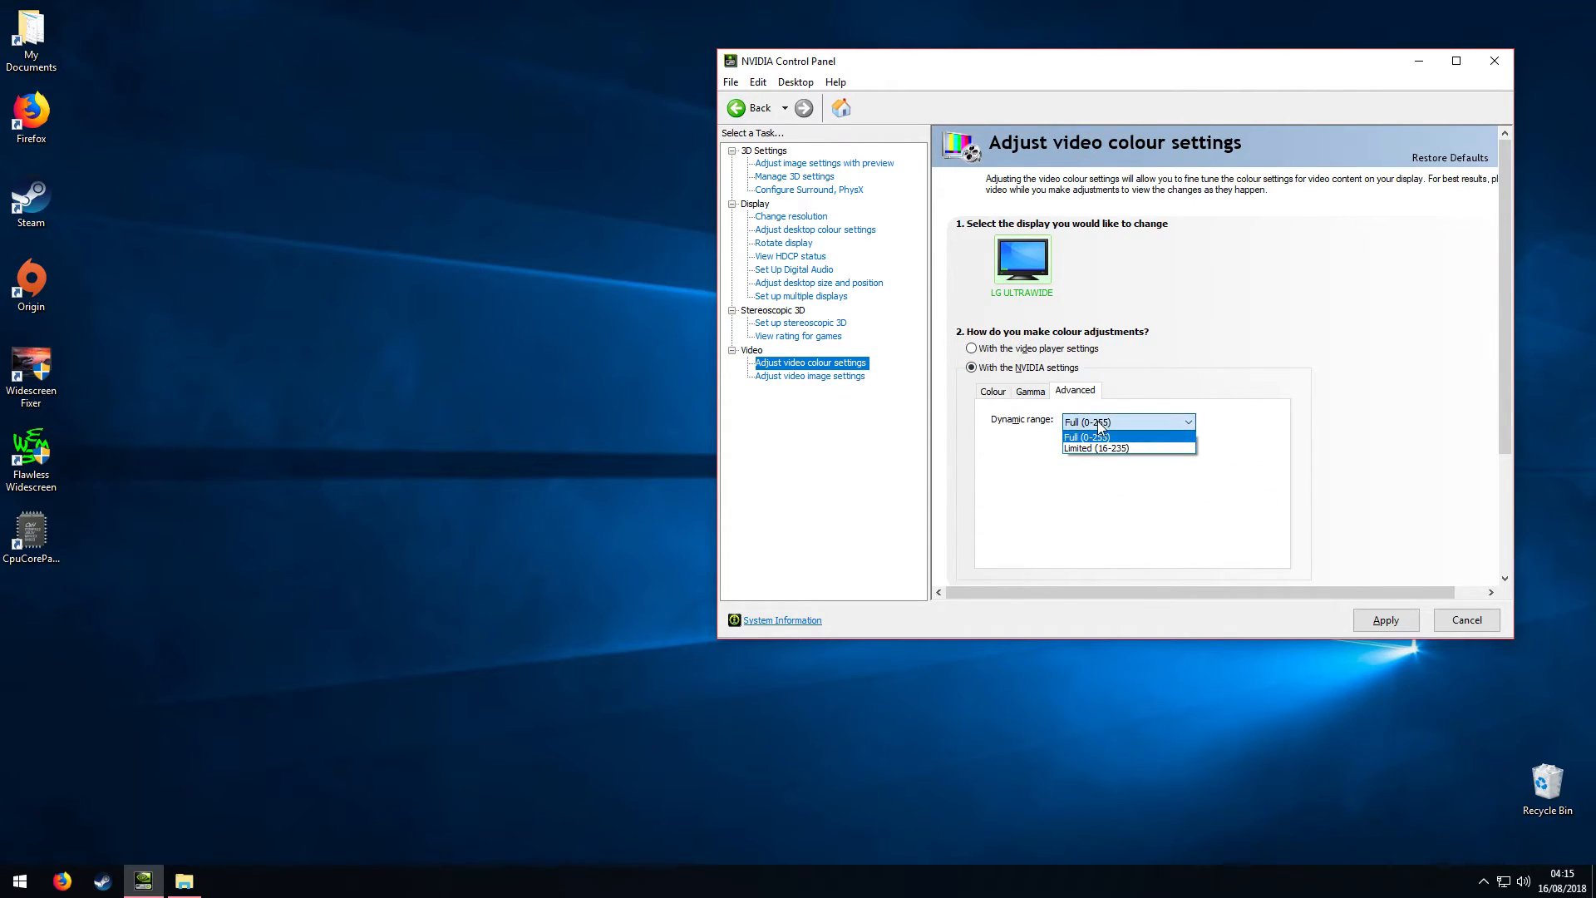
click(1099, 423)
click(1100, 424)
click(1103, 425)
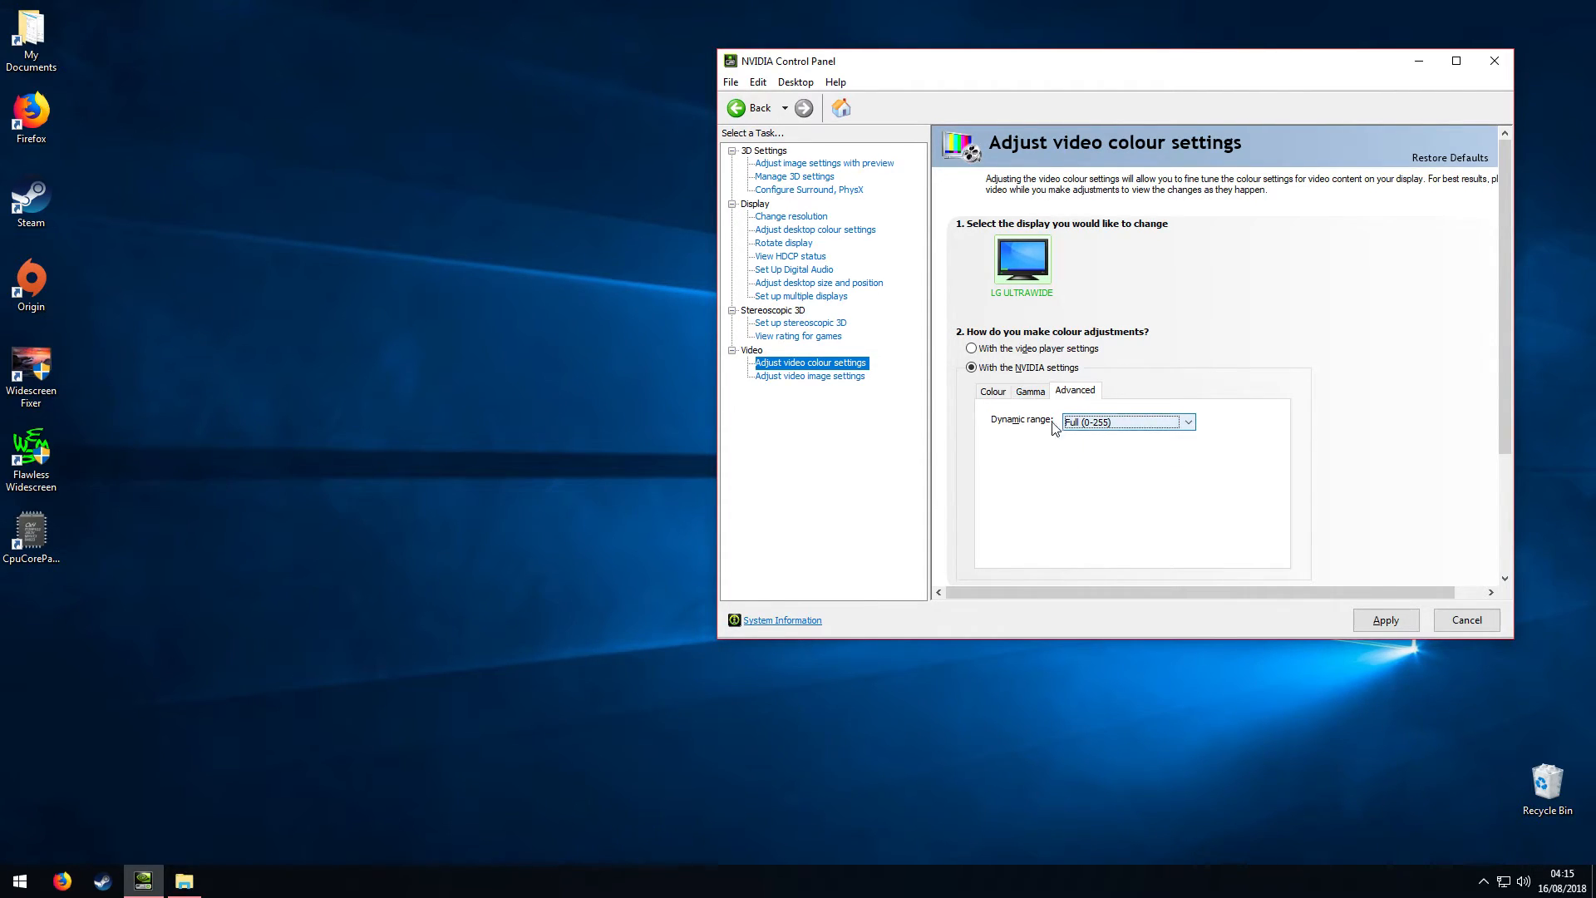
click(1089, 424)
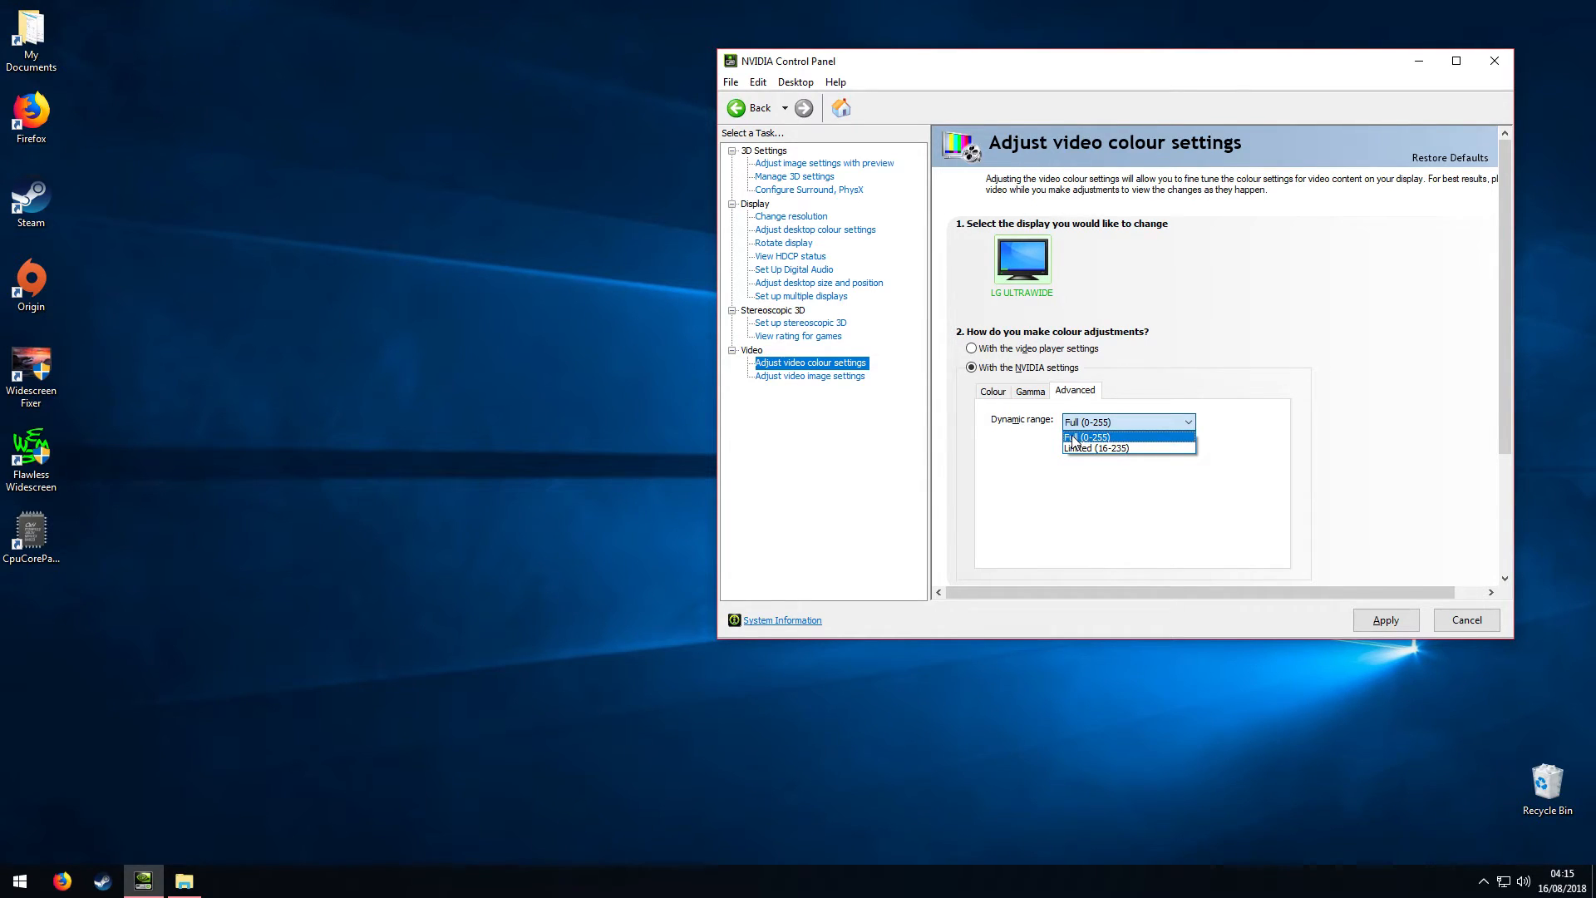
click(1074, 438)
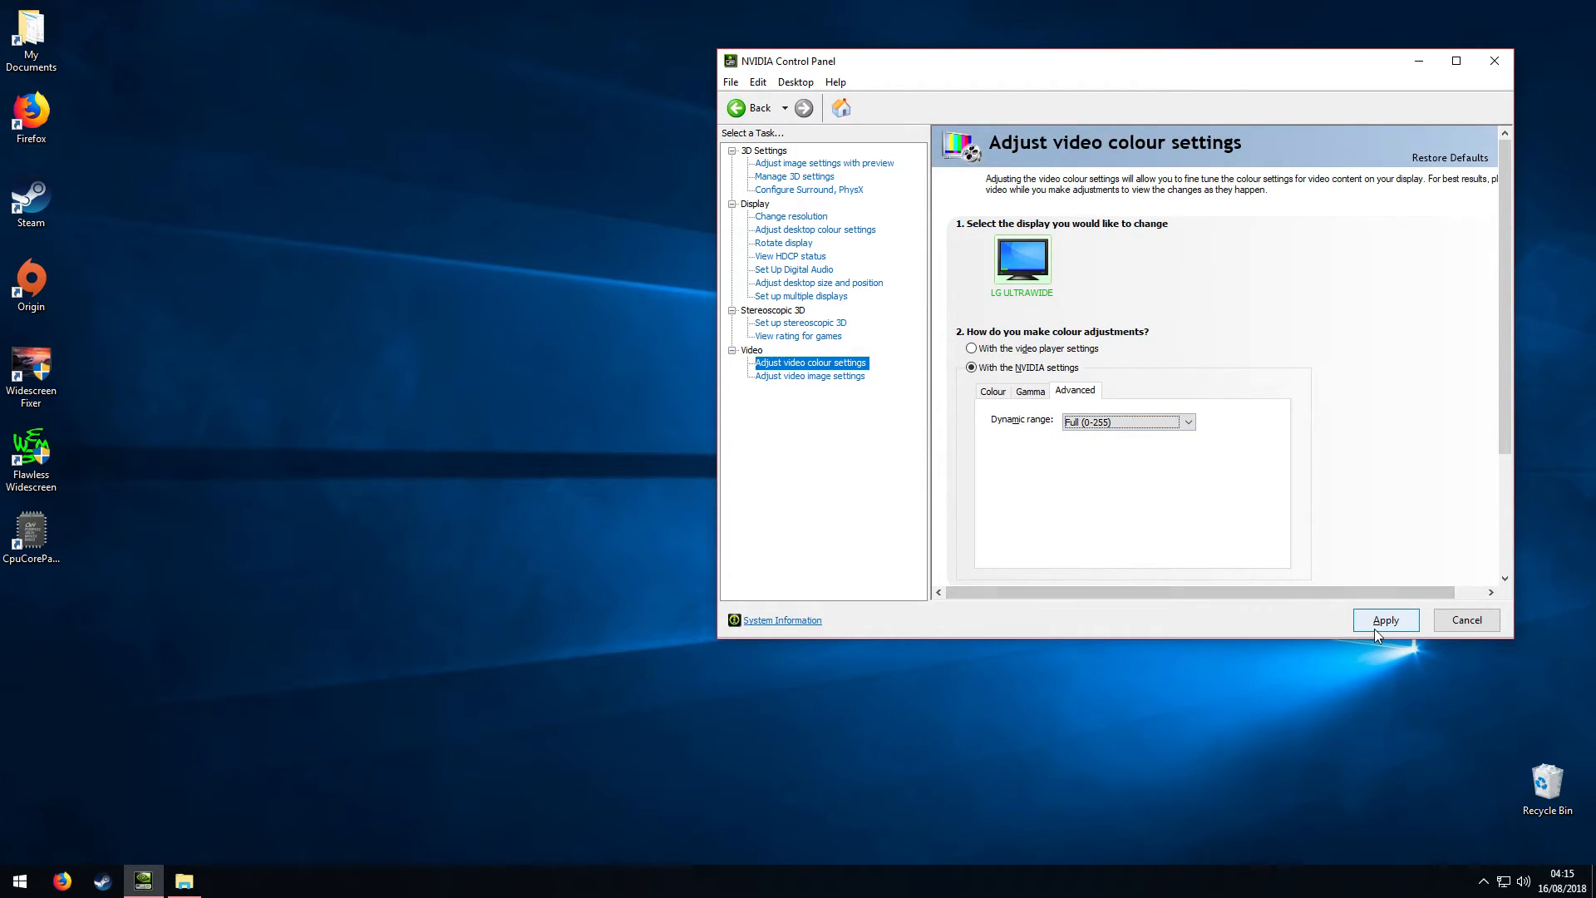
click(1385, 620)
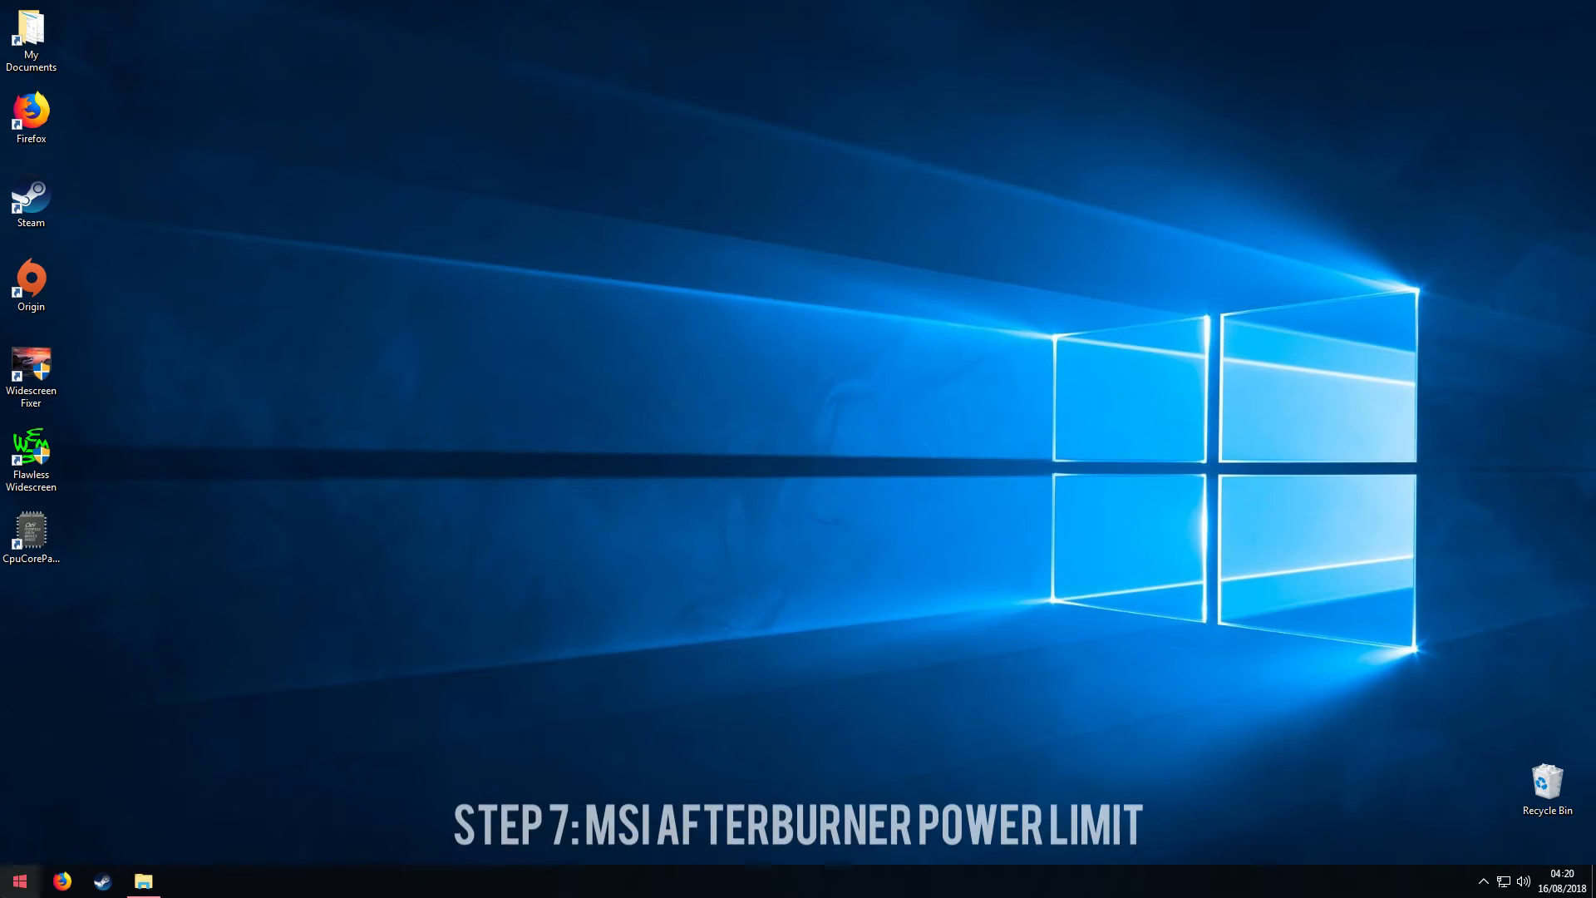
Open MSI Afterburner and reset the graphics card's overclocking settings to defaults.
key(super)
text(msi after)
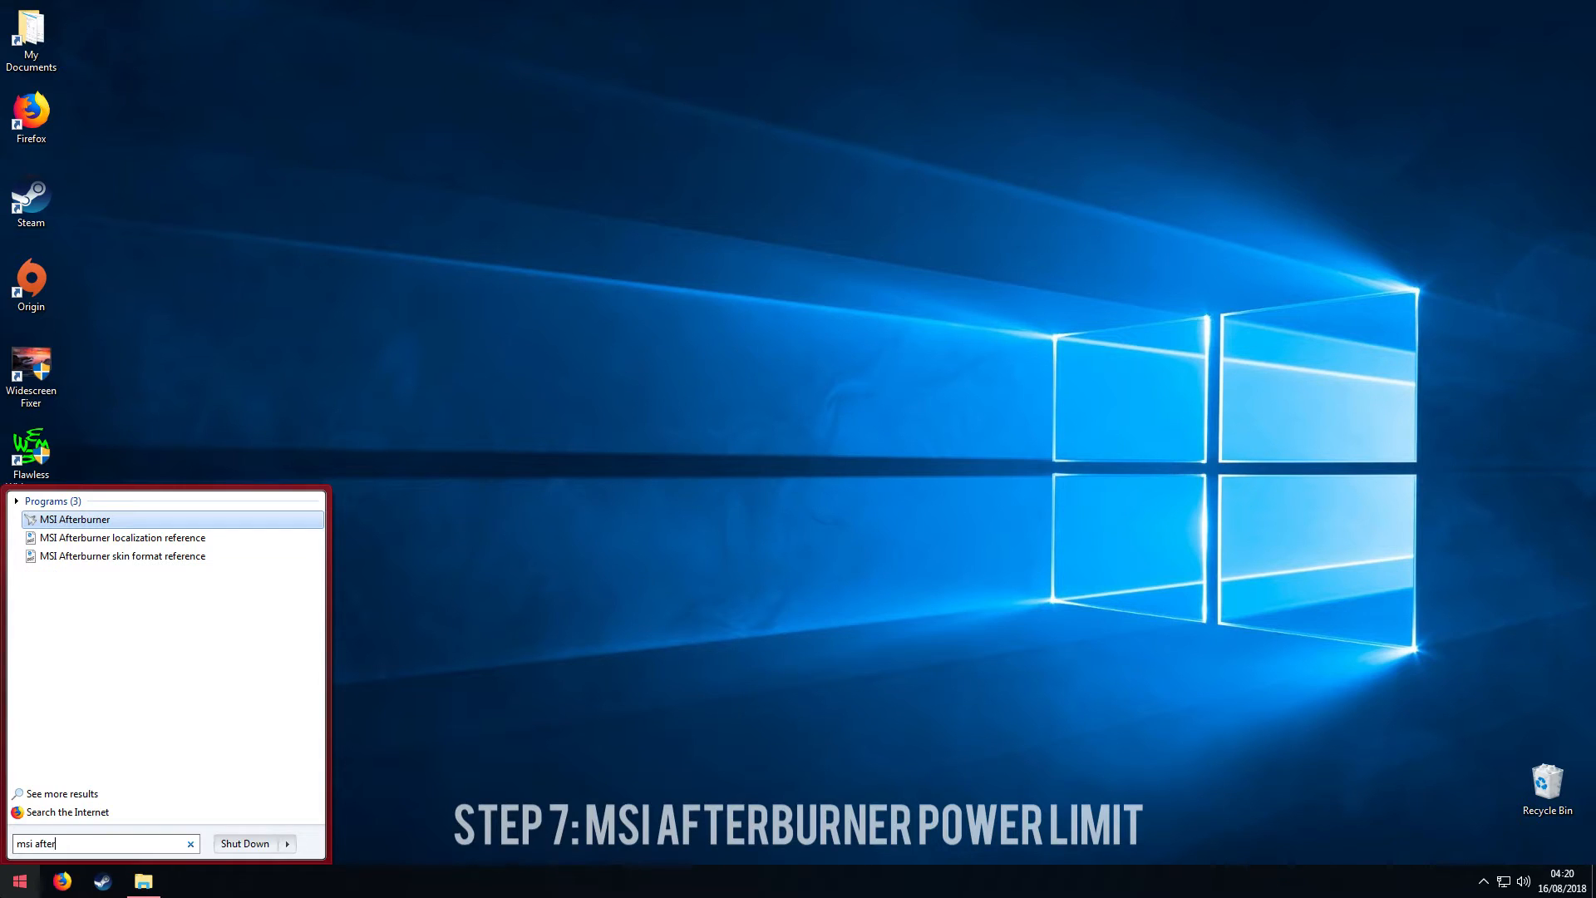
key(Return)
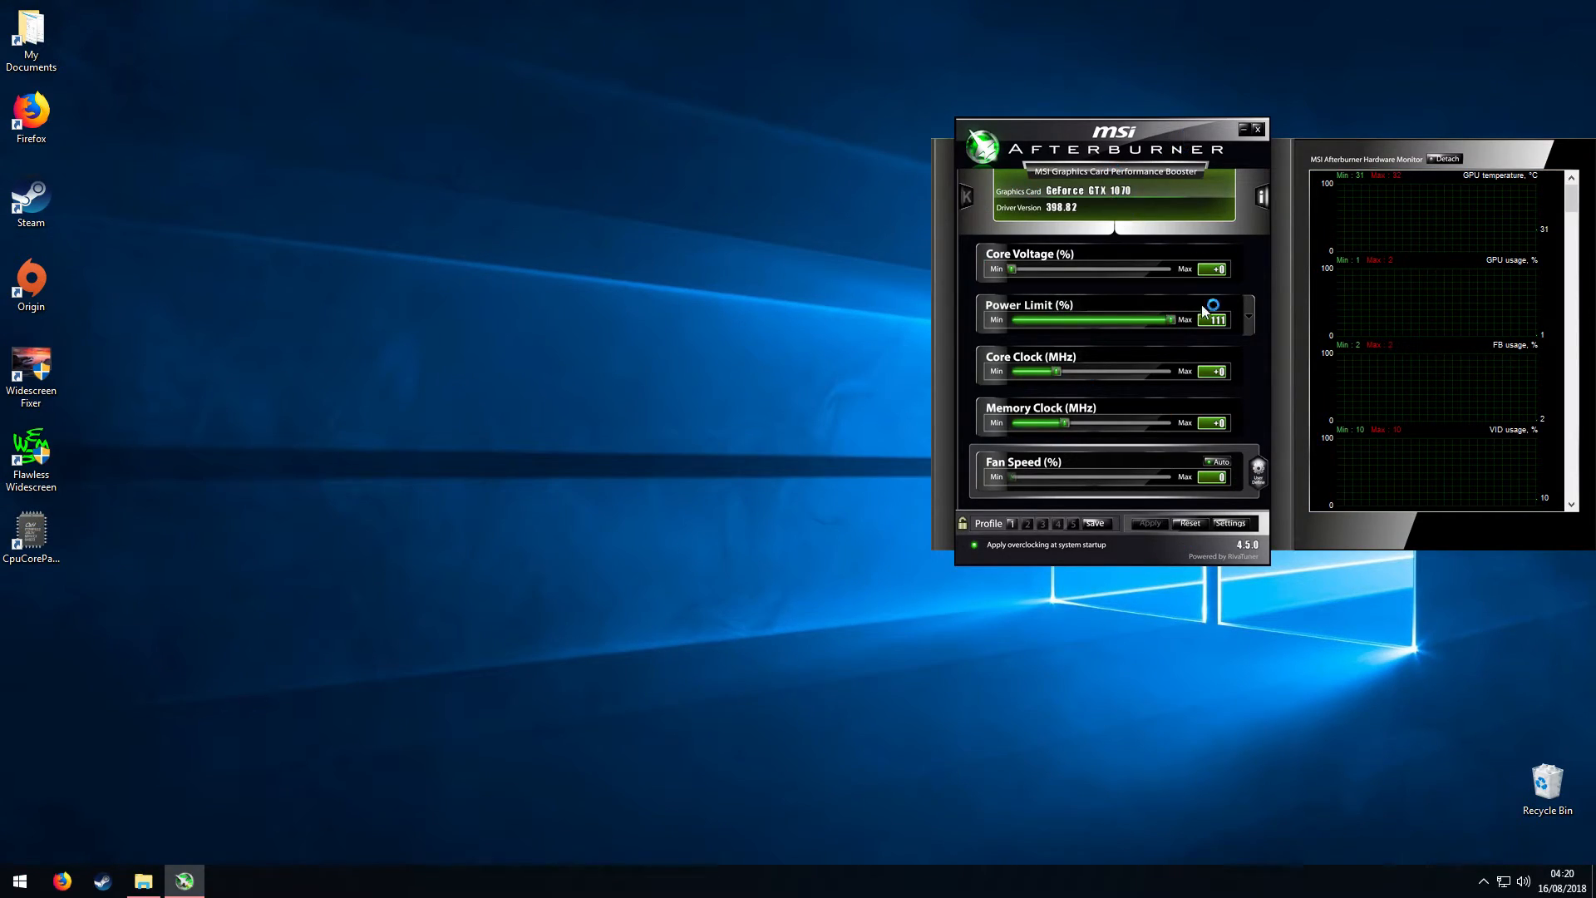
click(1197, 526)
drag(1110, 131, 1004, 160)
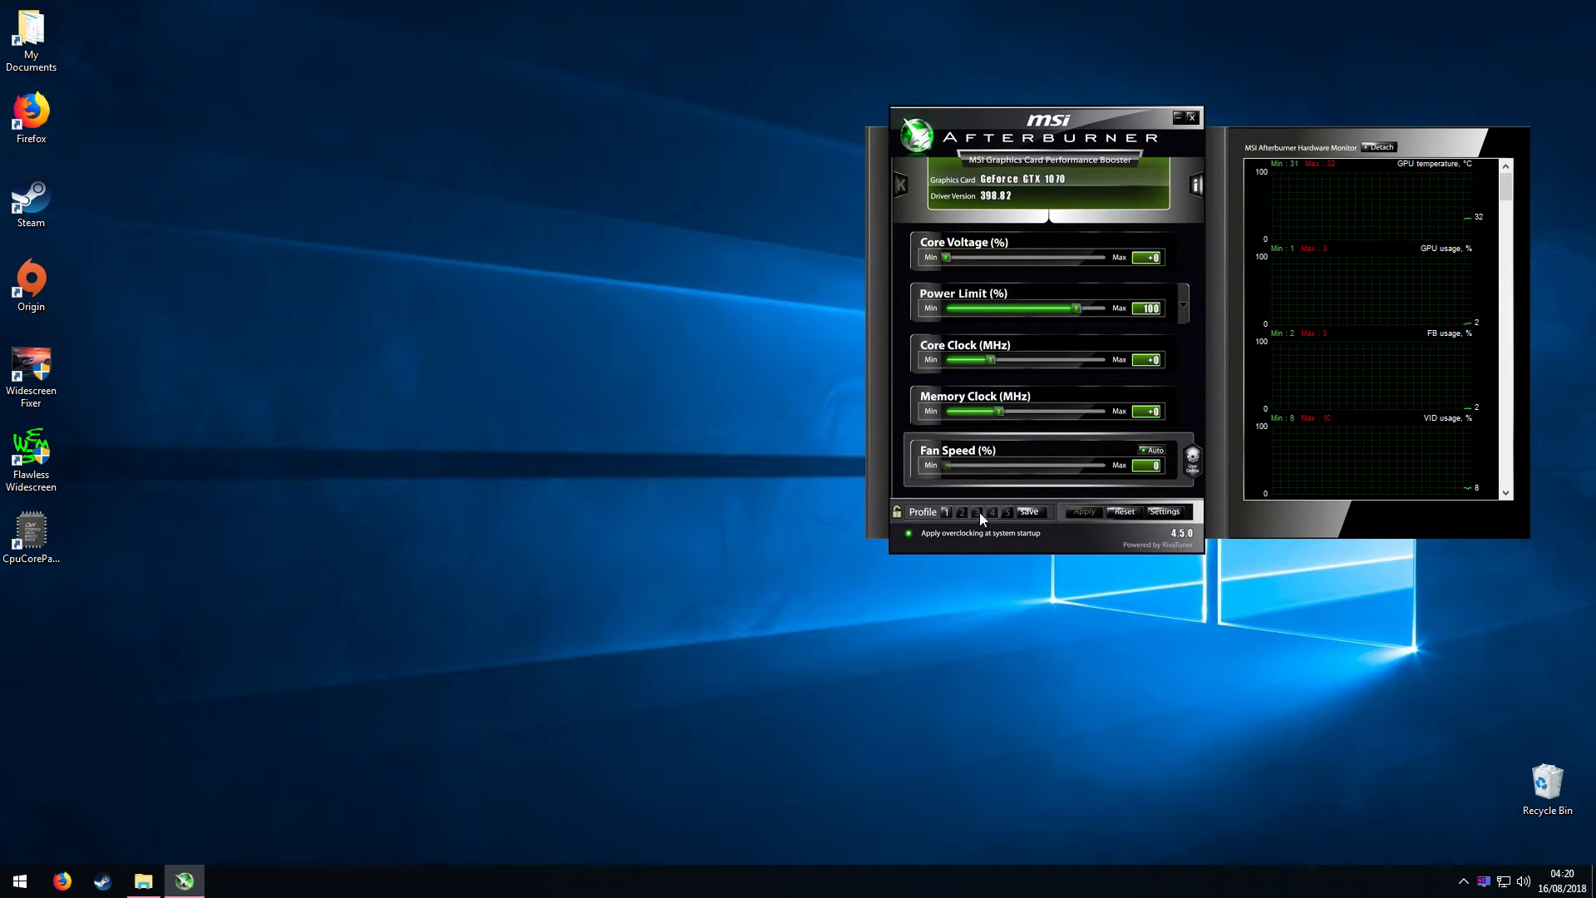
Load saved profile 1 to view its overclock values, and reset the settings to defaults again.
click(946, 513)
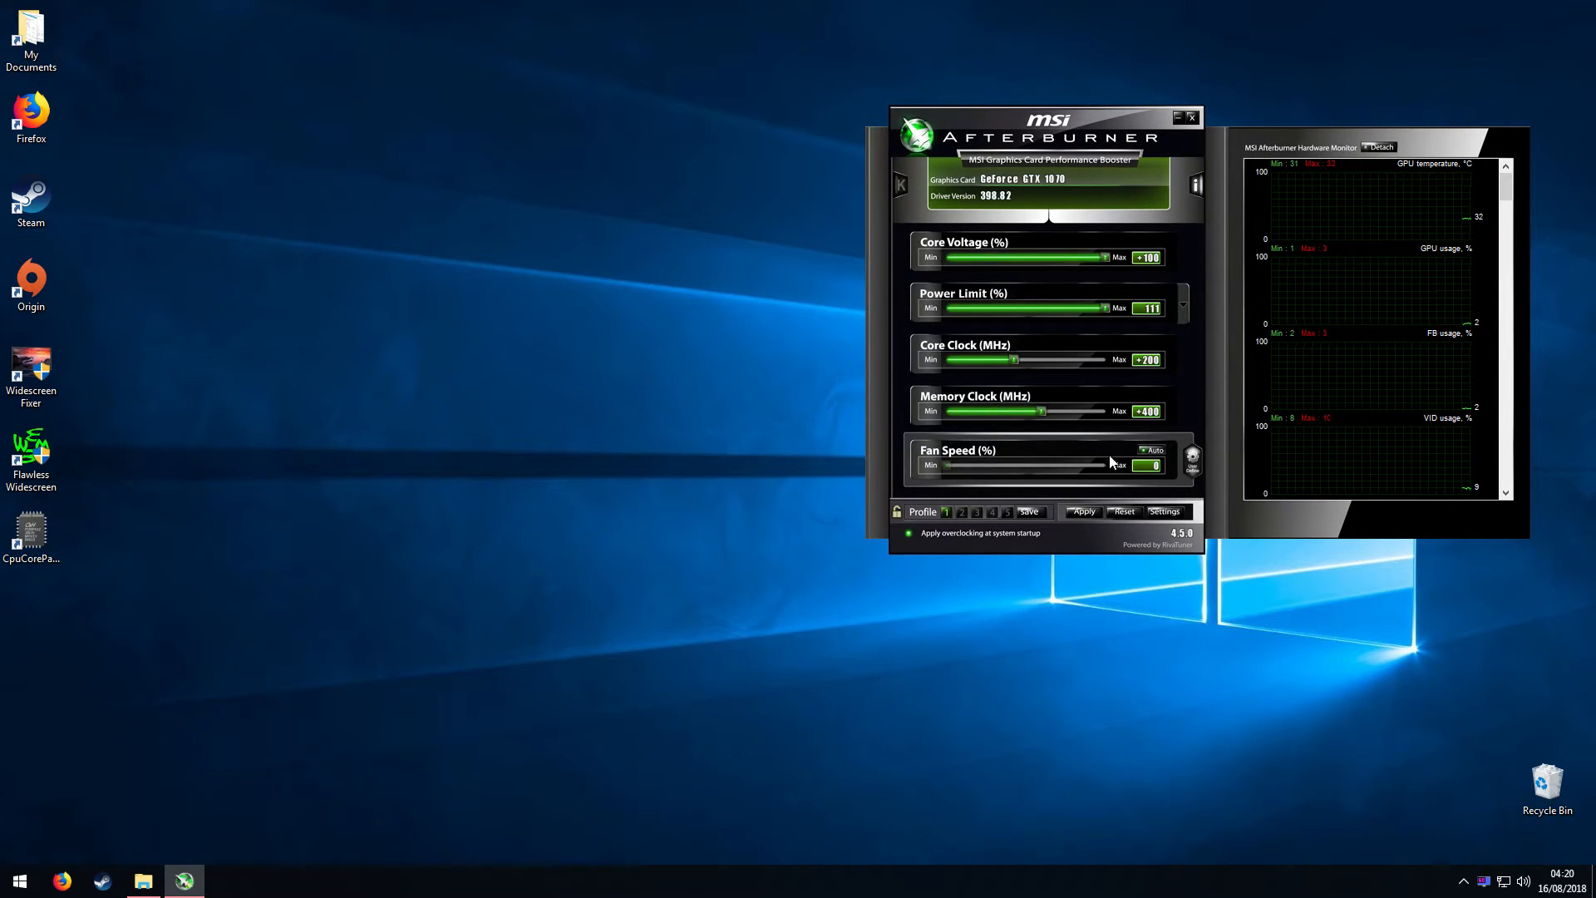
click(1129, 512)
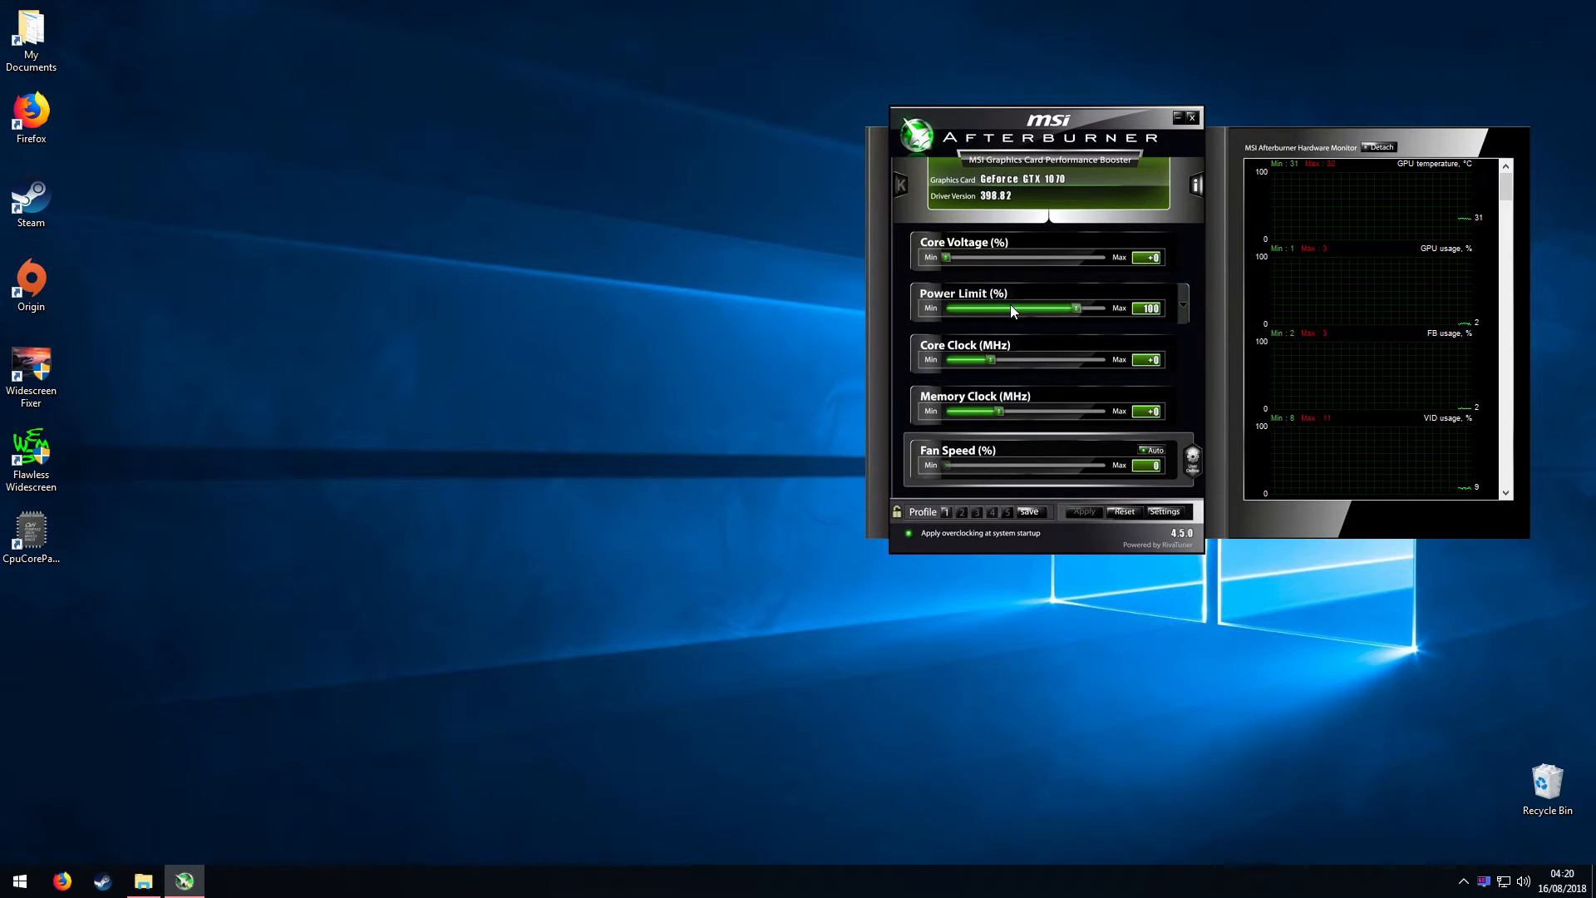
Raise the graphics card's Power Limit to its maximum of 111% and apply it.
drag(1075, 304, 1163, 317)
drag(1109, 308, 1107, 313)
click(1075, 513)
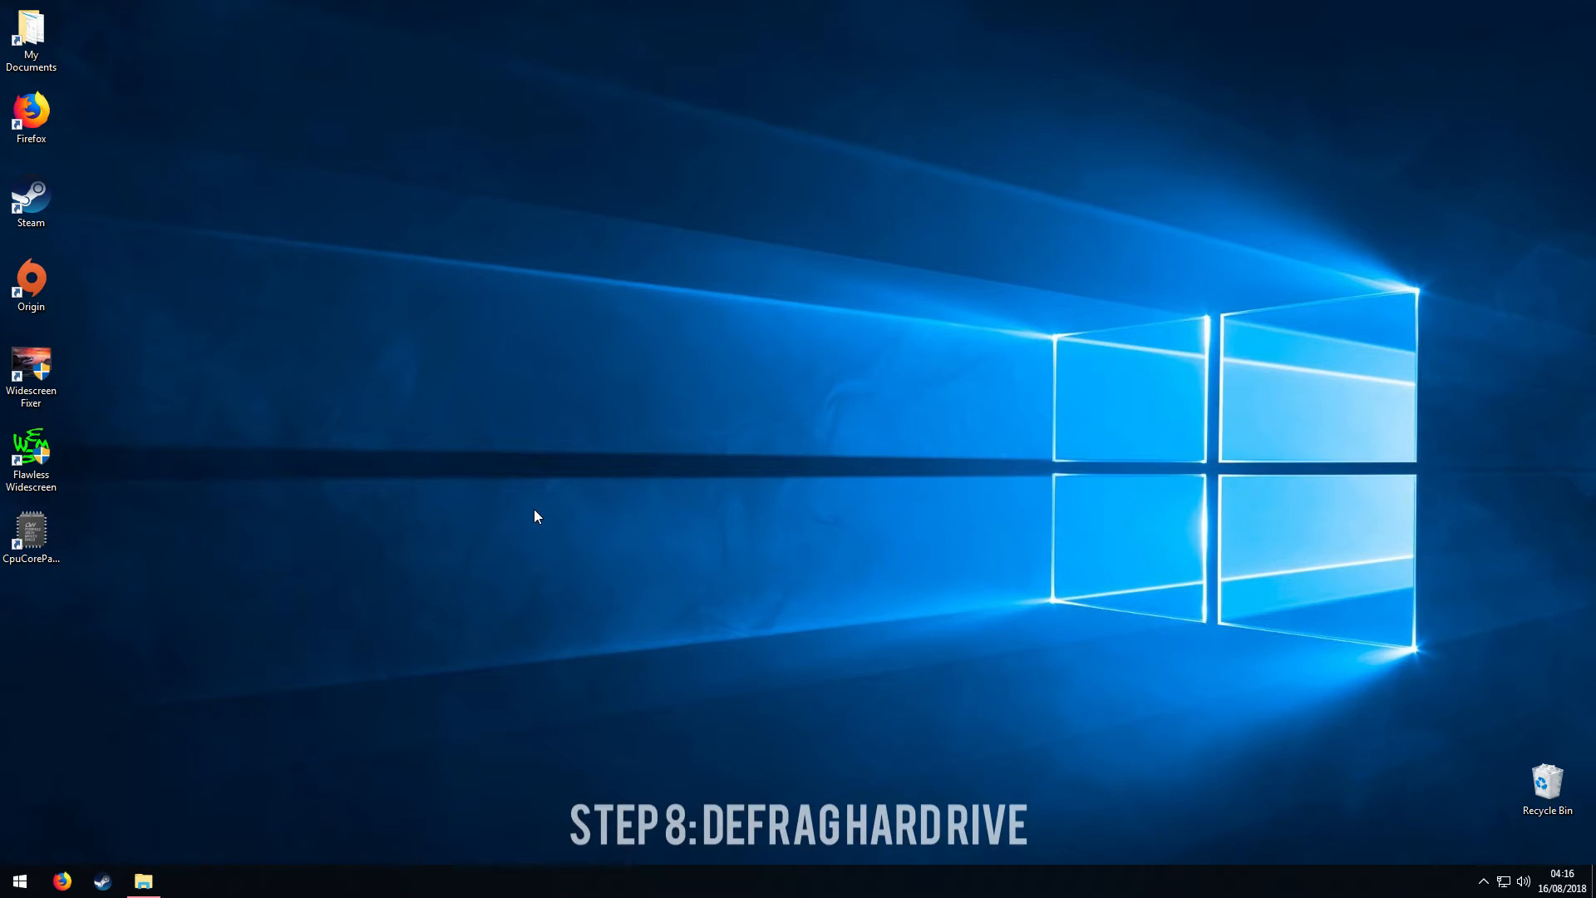
Search Windows for "defrag" and open Defragment and Optimise Drives.
click(20, 880)
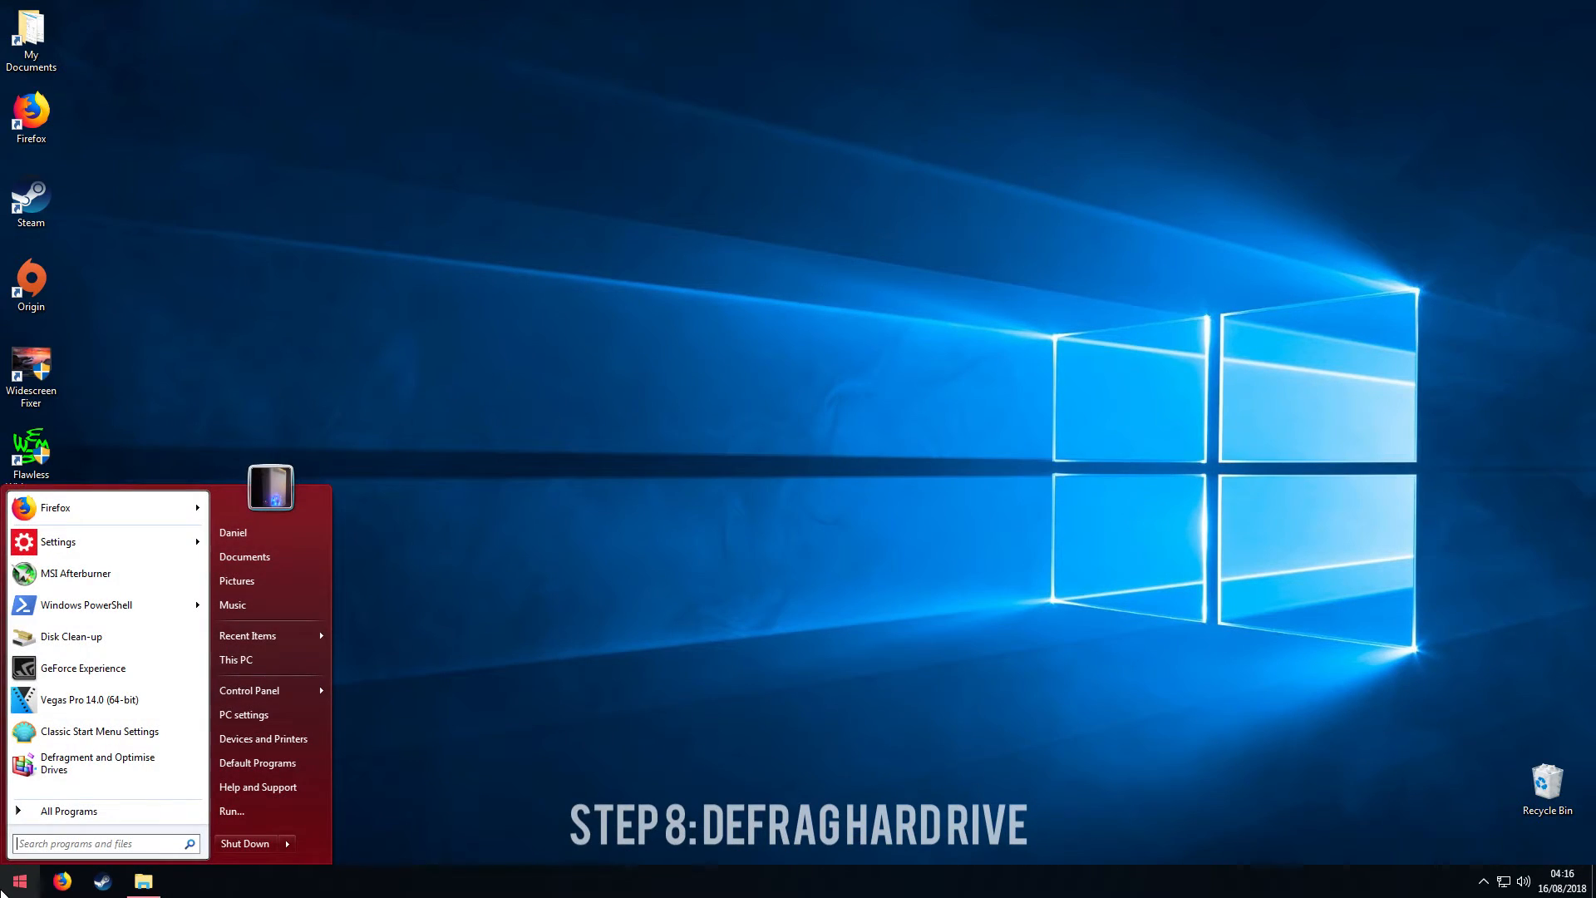
text(defrag)
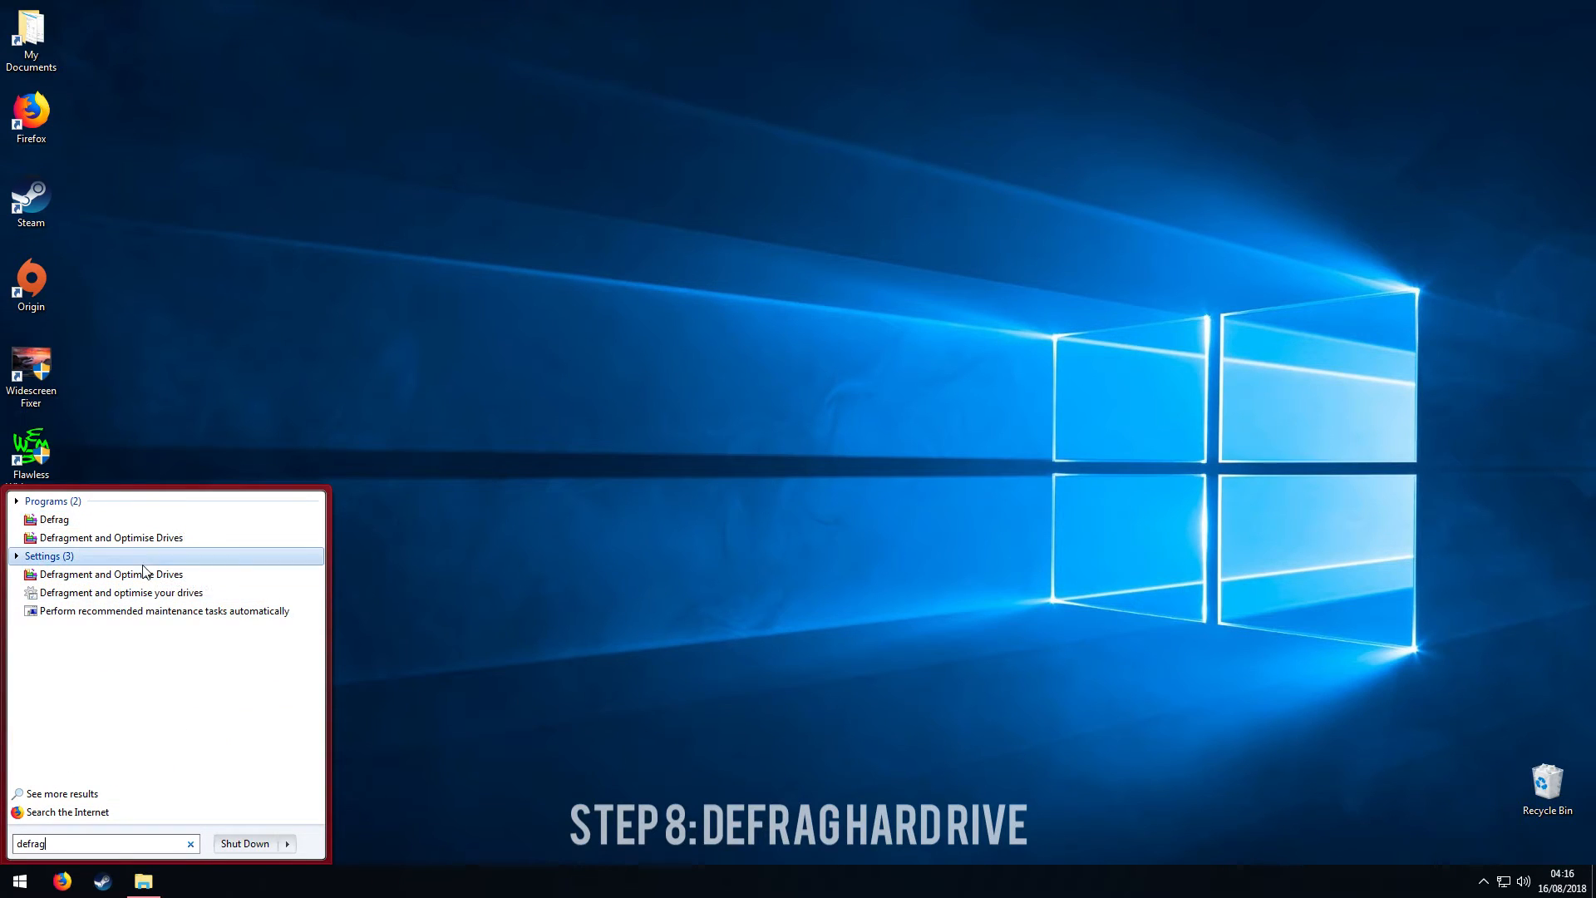
click(87, 540)
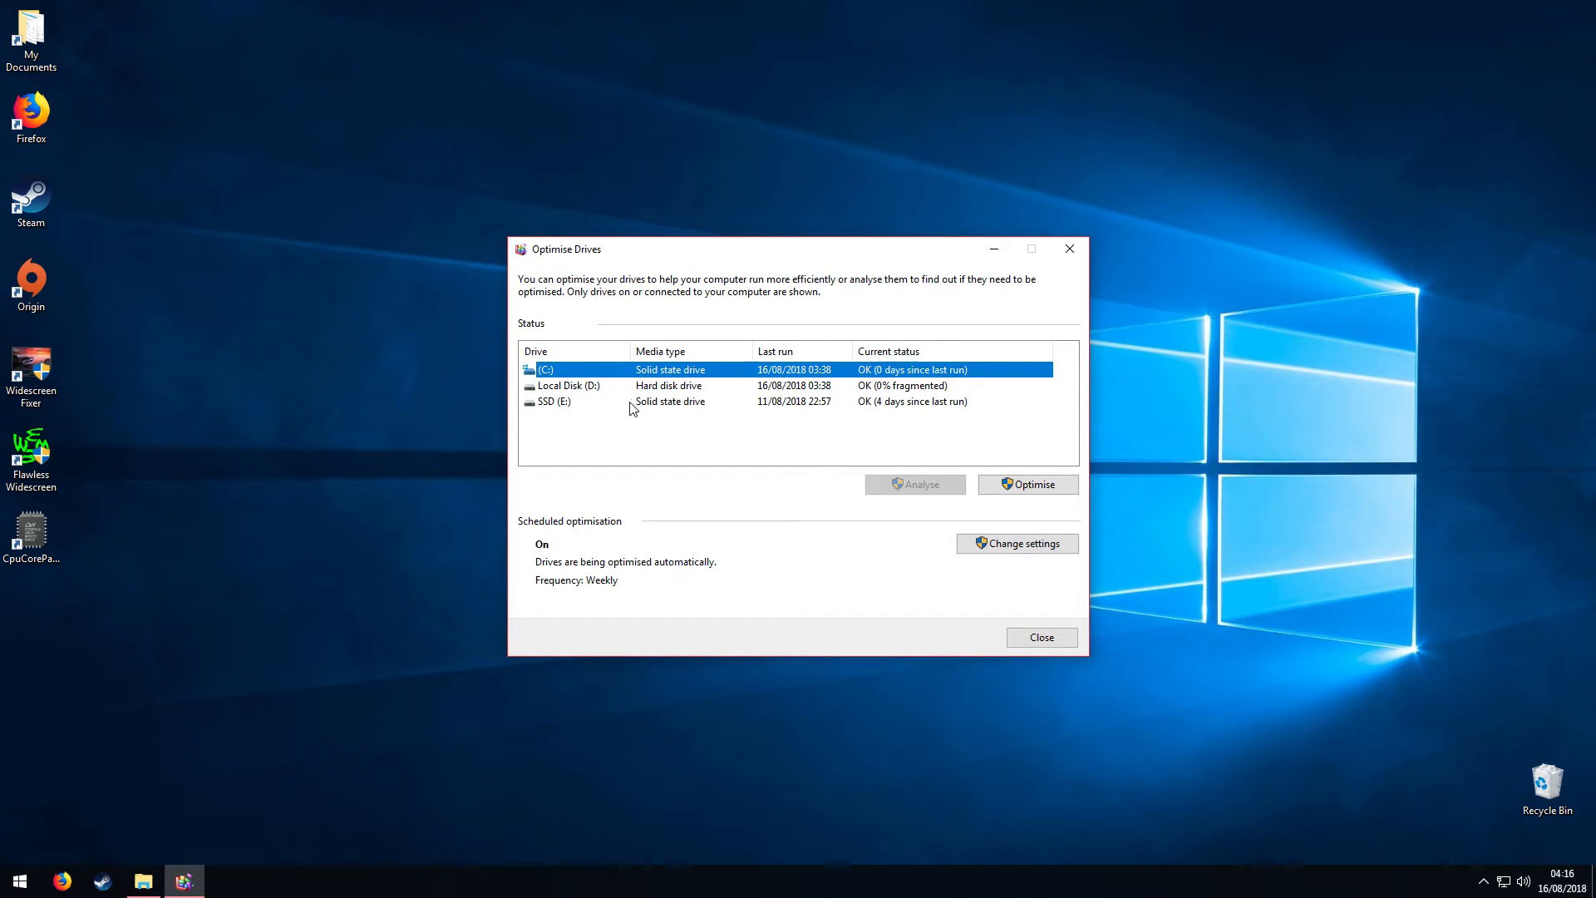
Analyse and optimise the hard disk drive Local Disk (D:), and close Optimise Drives.
click(574, 387)
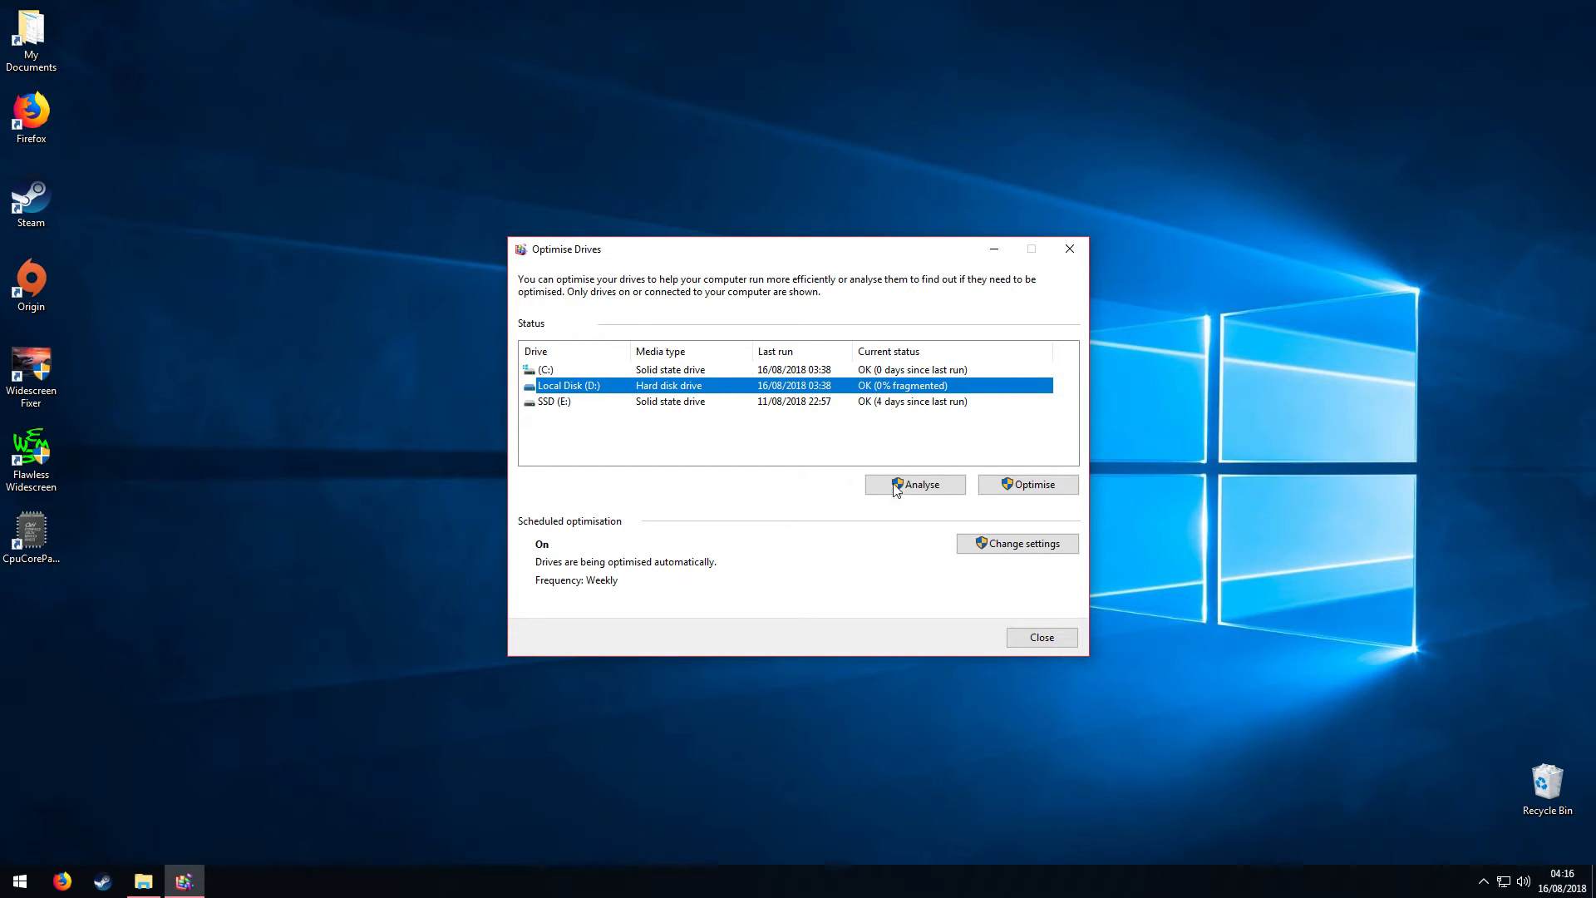
click(936, 494)
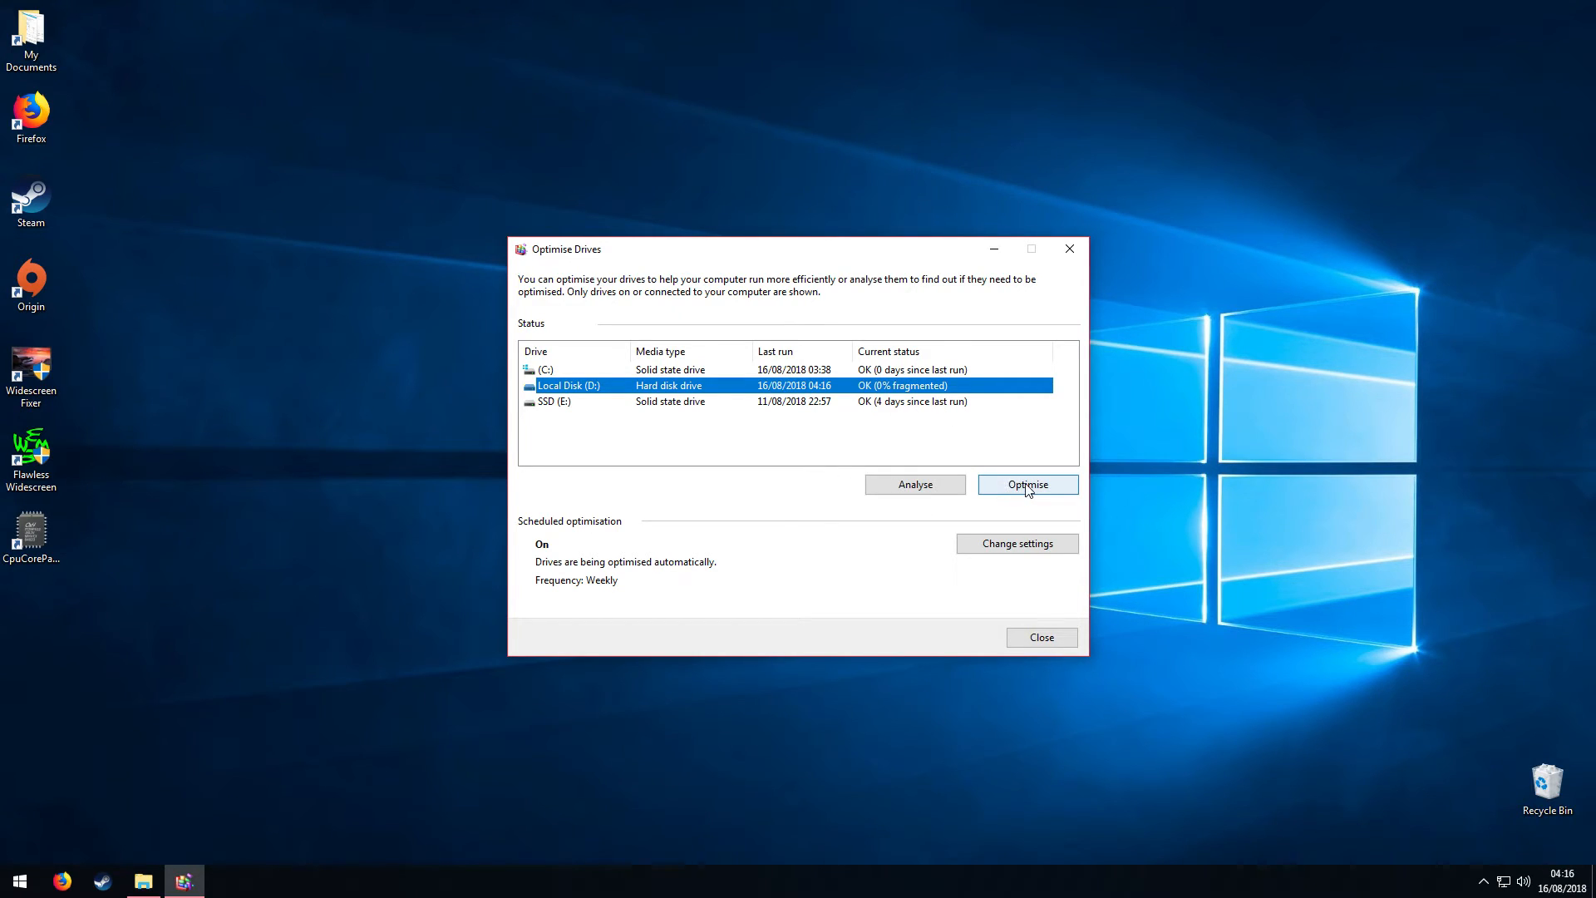
click(1029, 487)
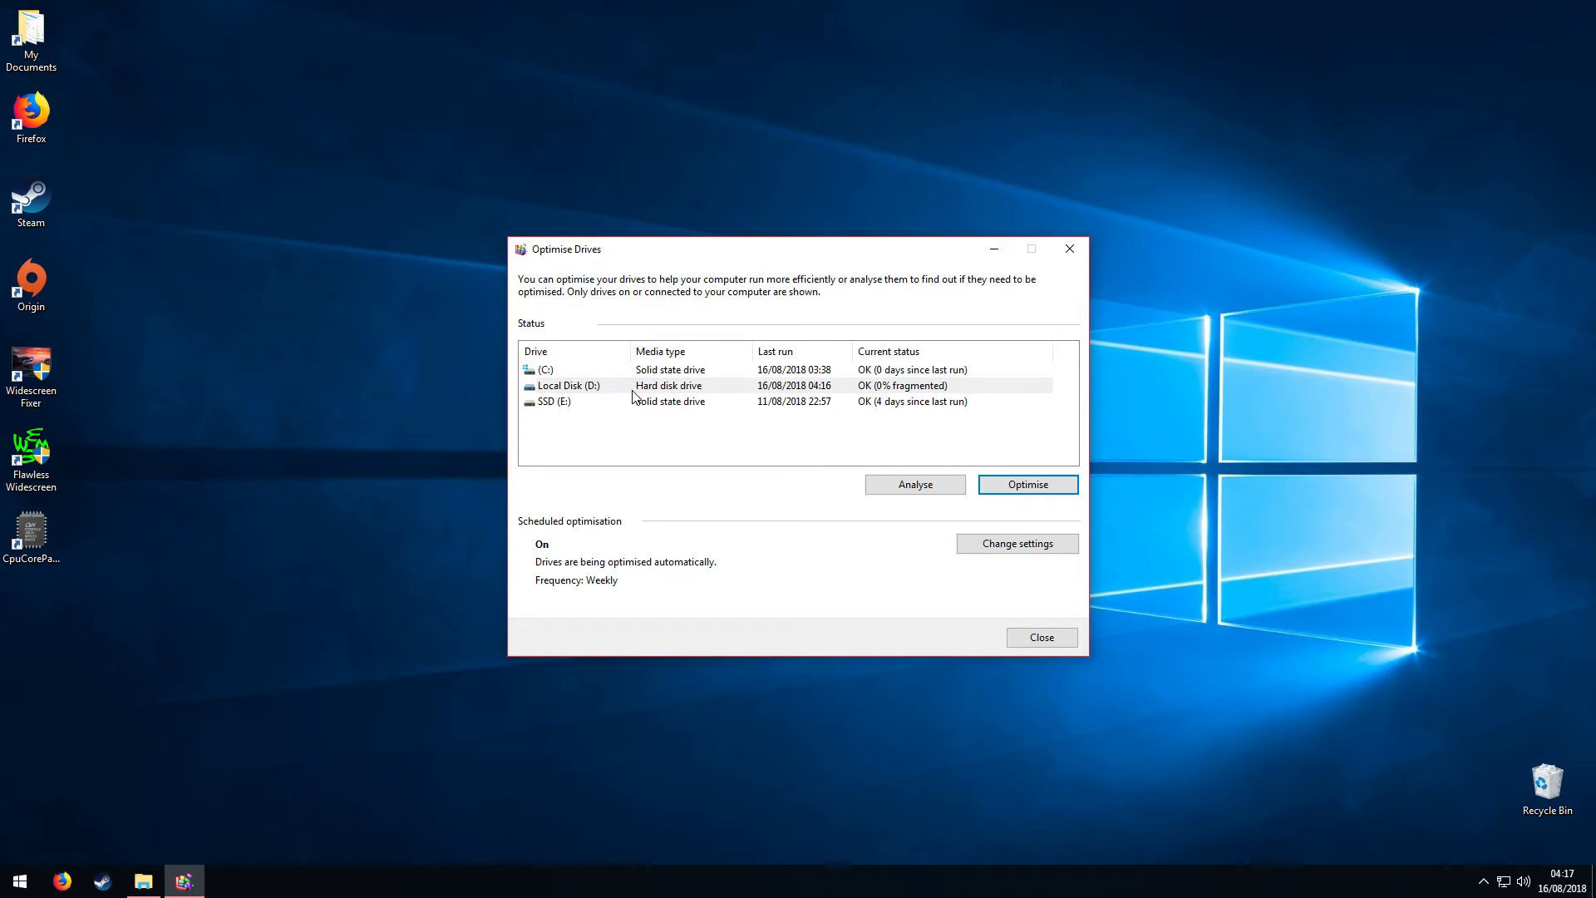
click(1042, 638)
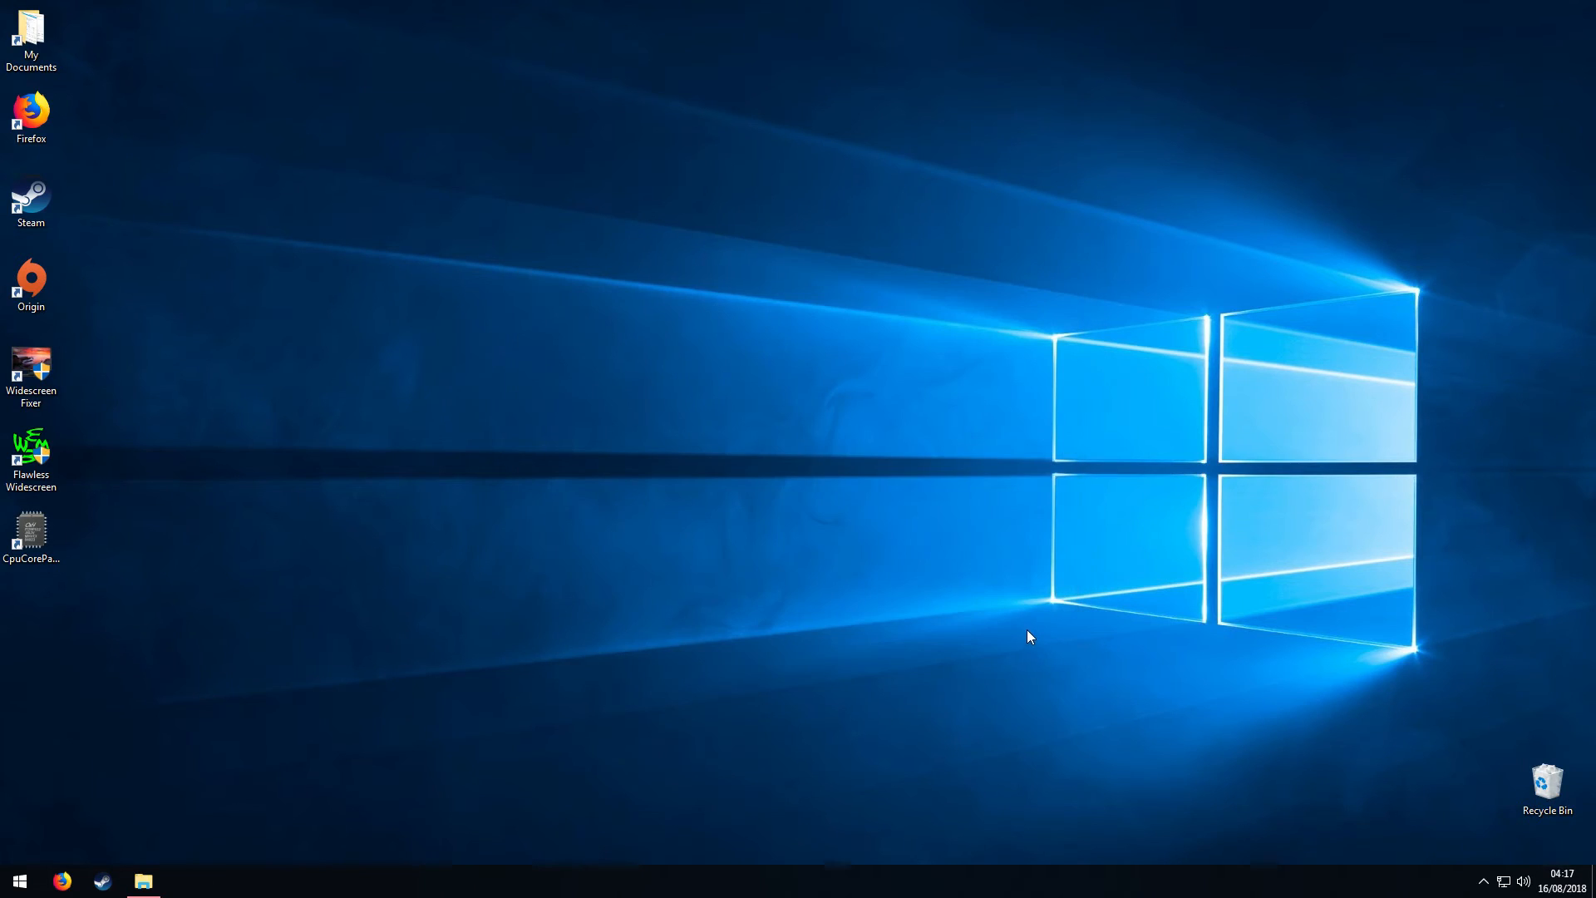
Search Windows for "disk" and open Disk Clean-up for drive C:.
click(5, 889)
text(disk)
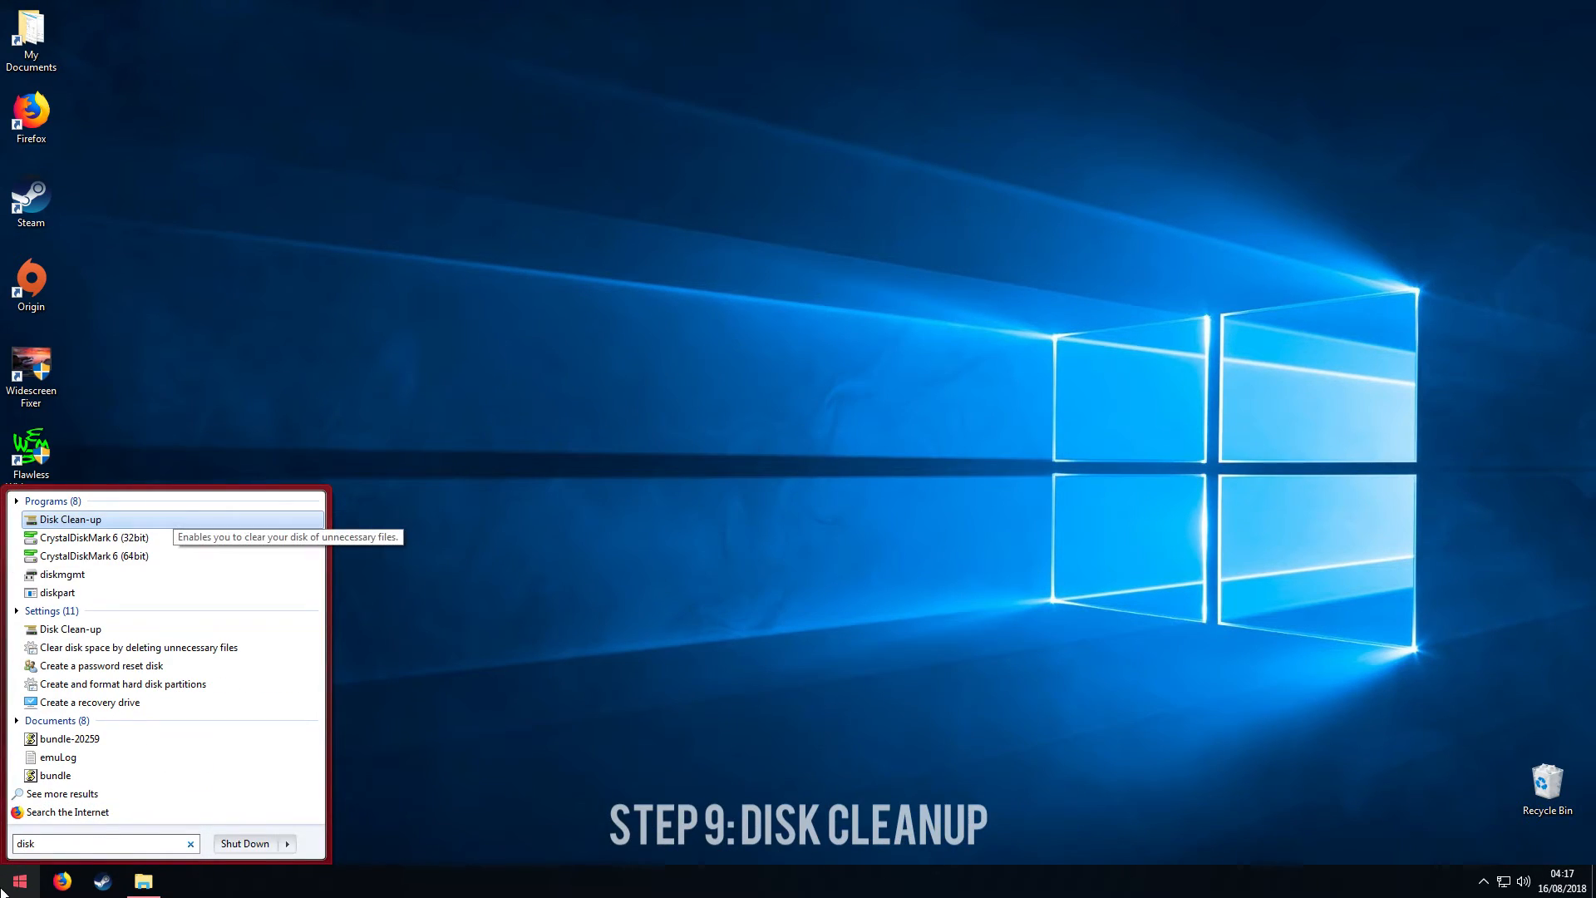
click(115, 517)
click(759, 471)
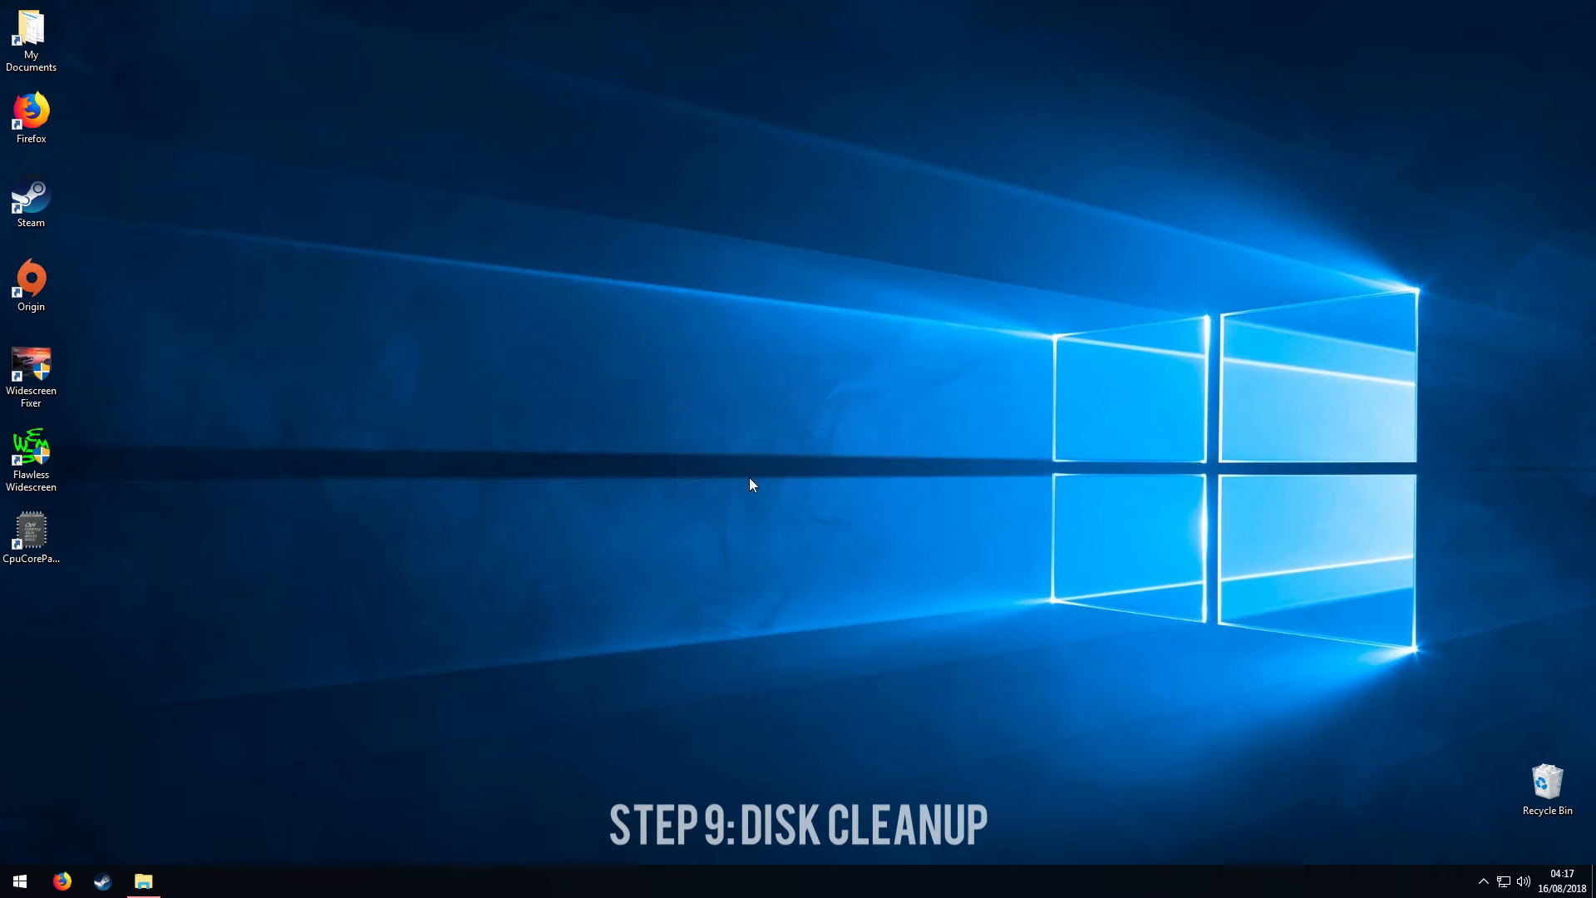
drag(176, 68, 645, 156)
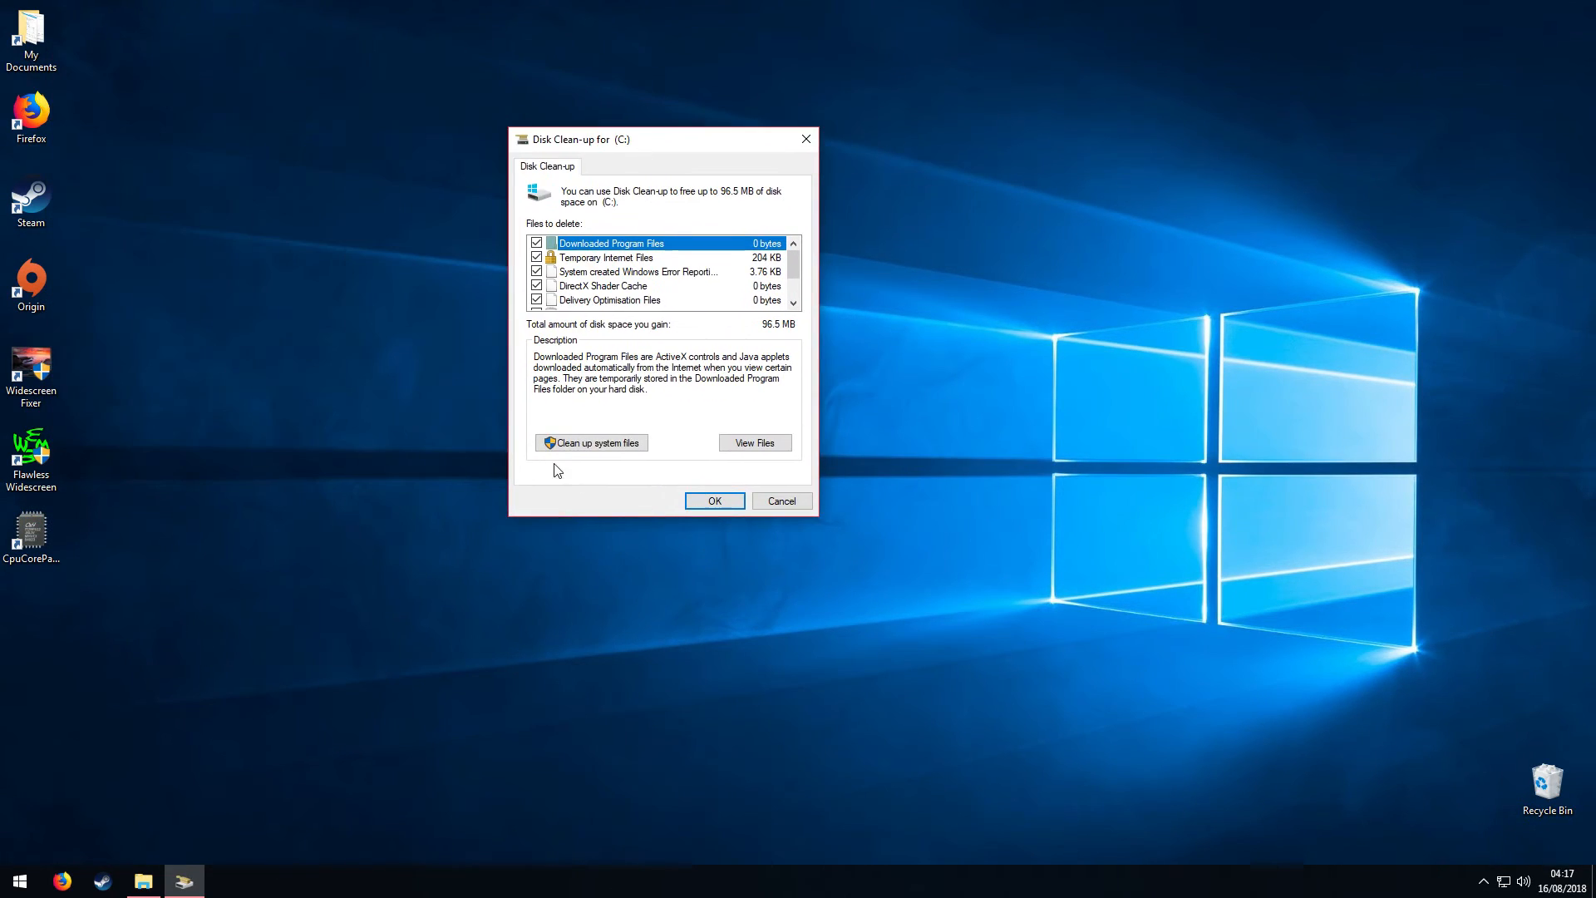
Rescan drive C: in Disk Clean-up with system files included, and move the results window aside.
click(603, 442)
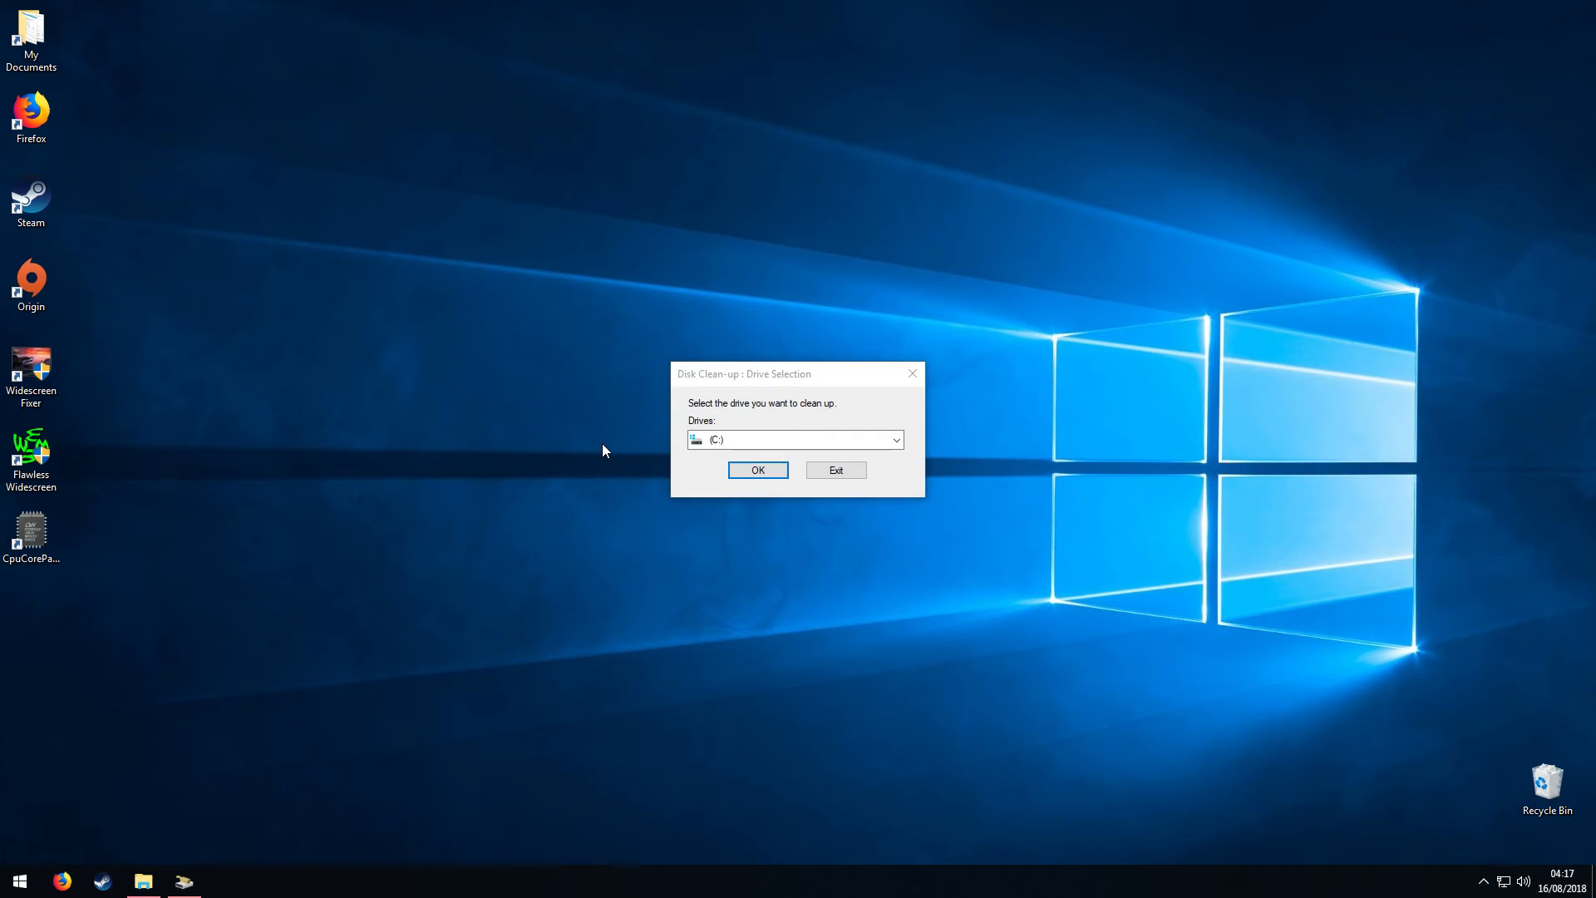
click(770, 467)
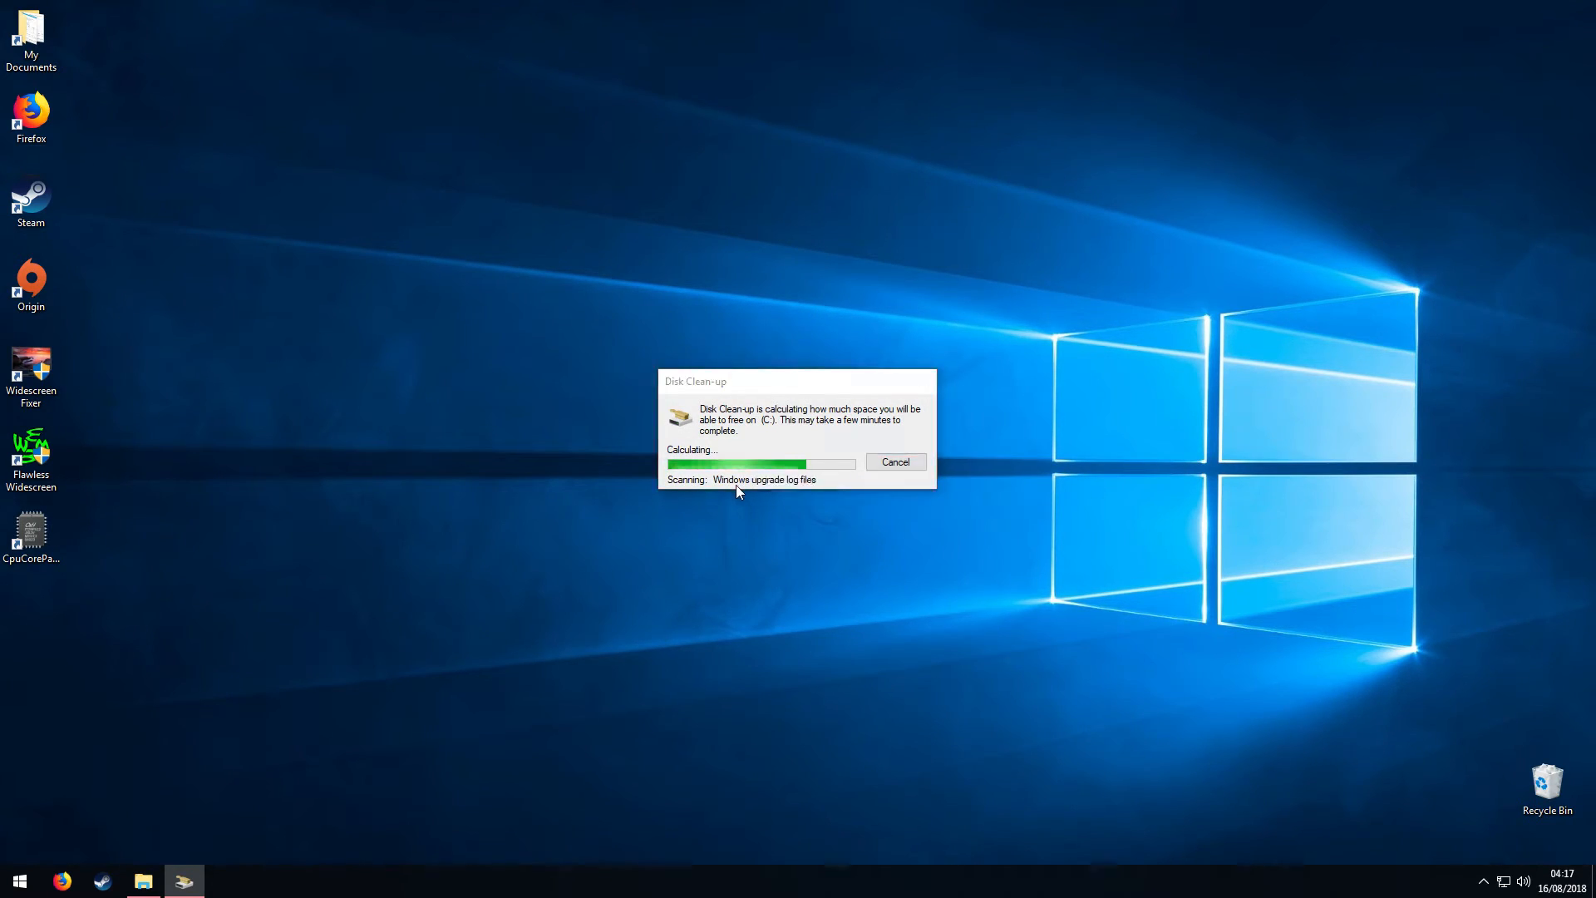
drag(175, 83, 1024, 344)
Review the ticked file categories for drive C: and permanently delete those files.
scroll(1128, 483, down, 2)
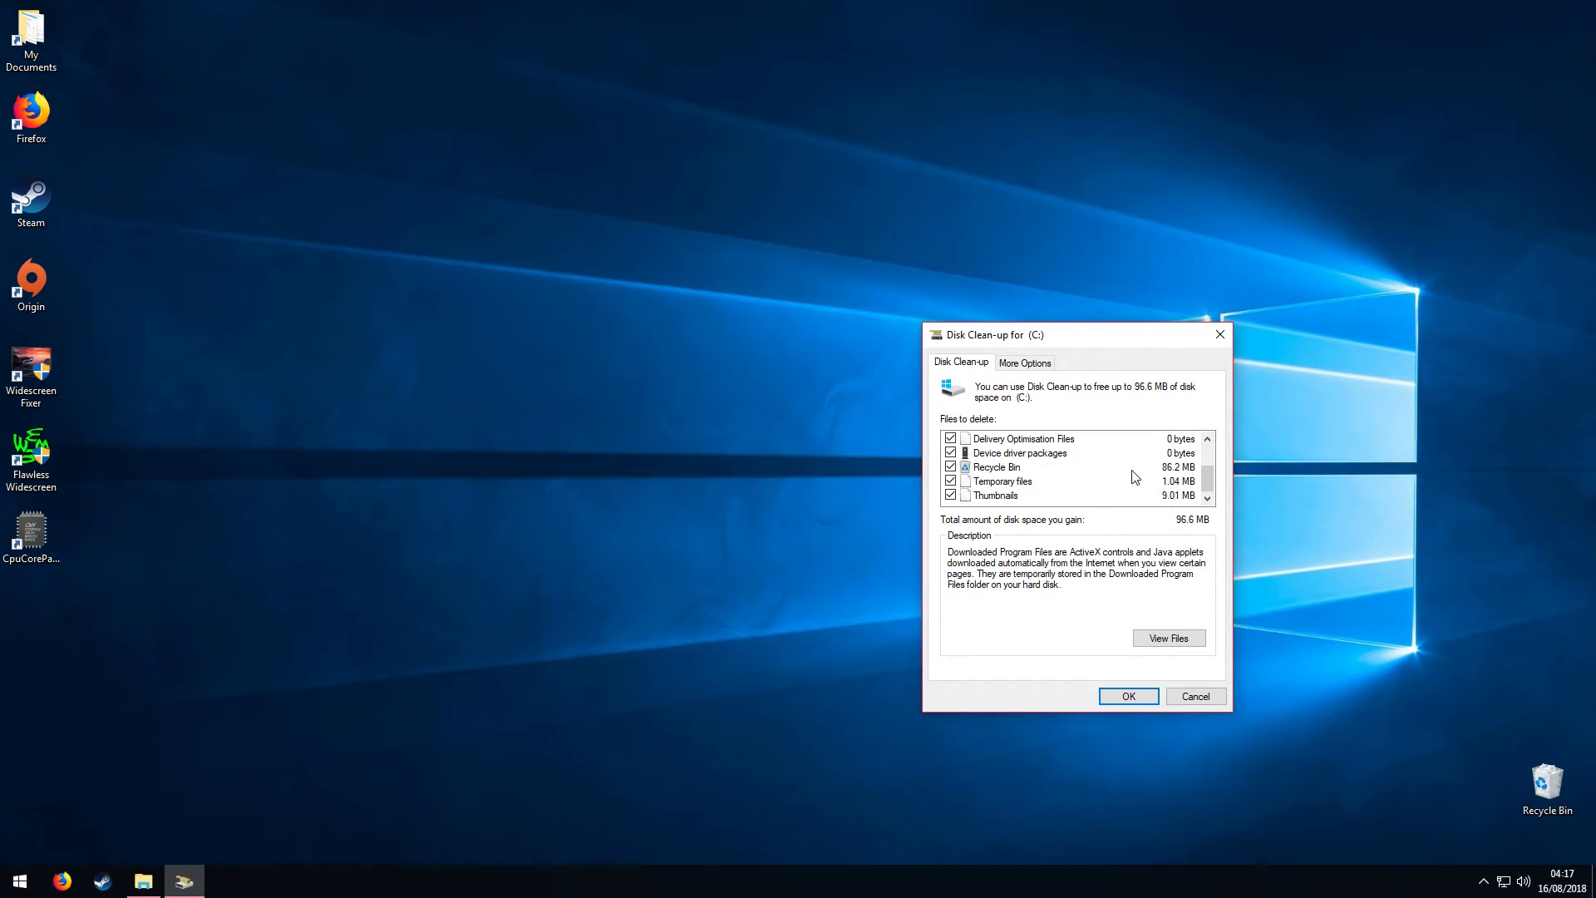
scroll(1128, 488, up, 2)
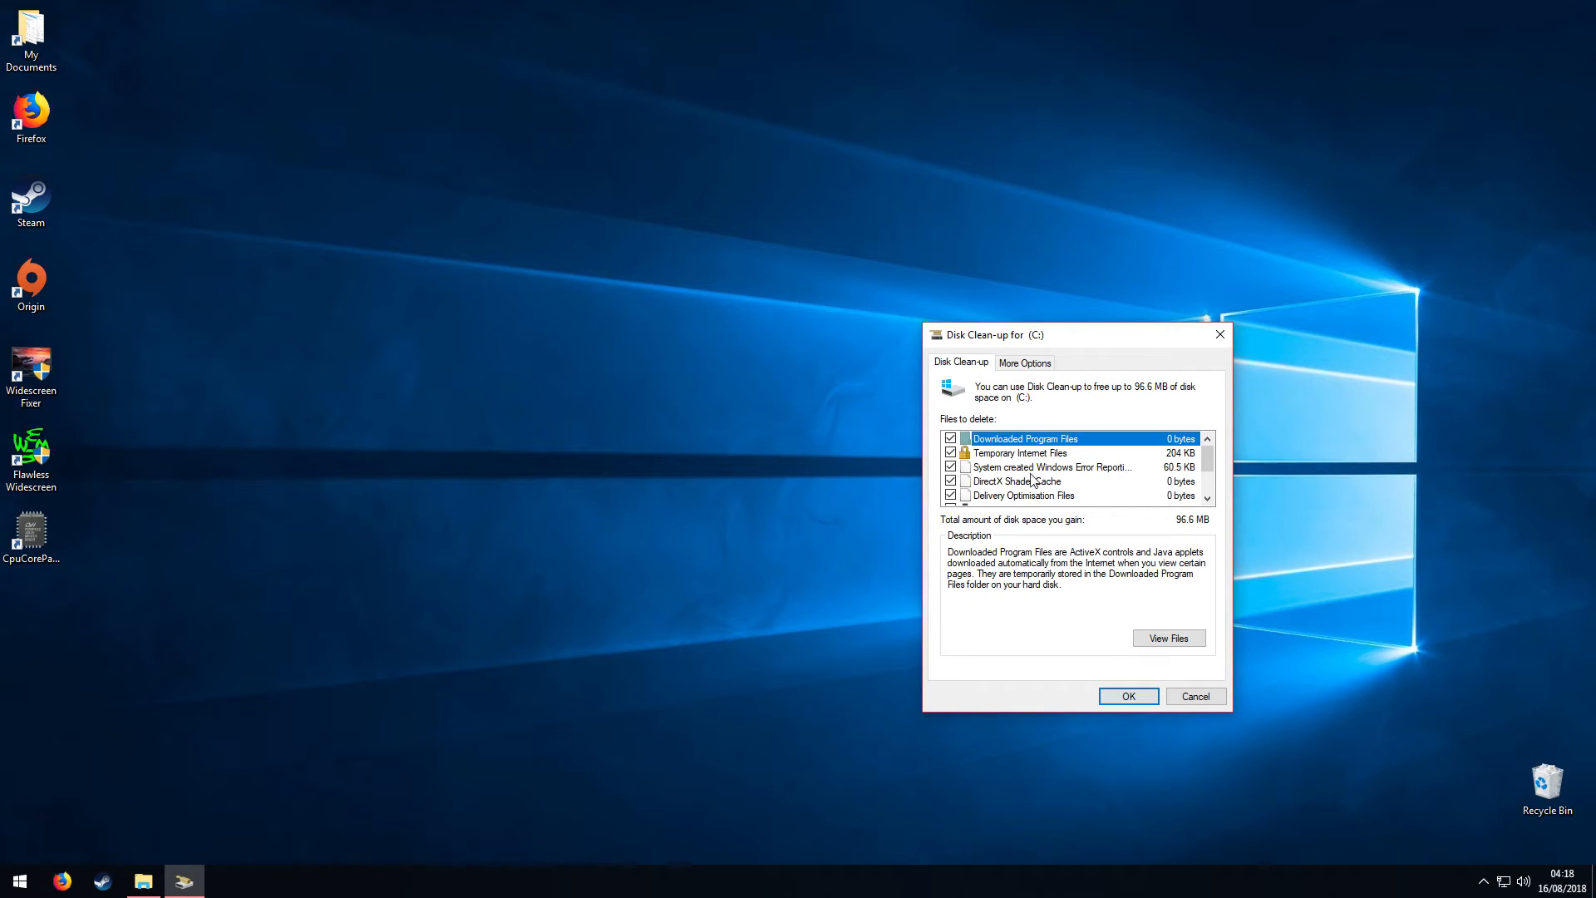
scroll(1019, 480, down, 2)
scroll(1001, 487, up, 2)
scroll(1001, 482, down, 2)
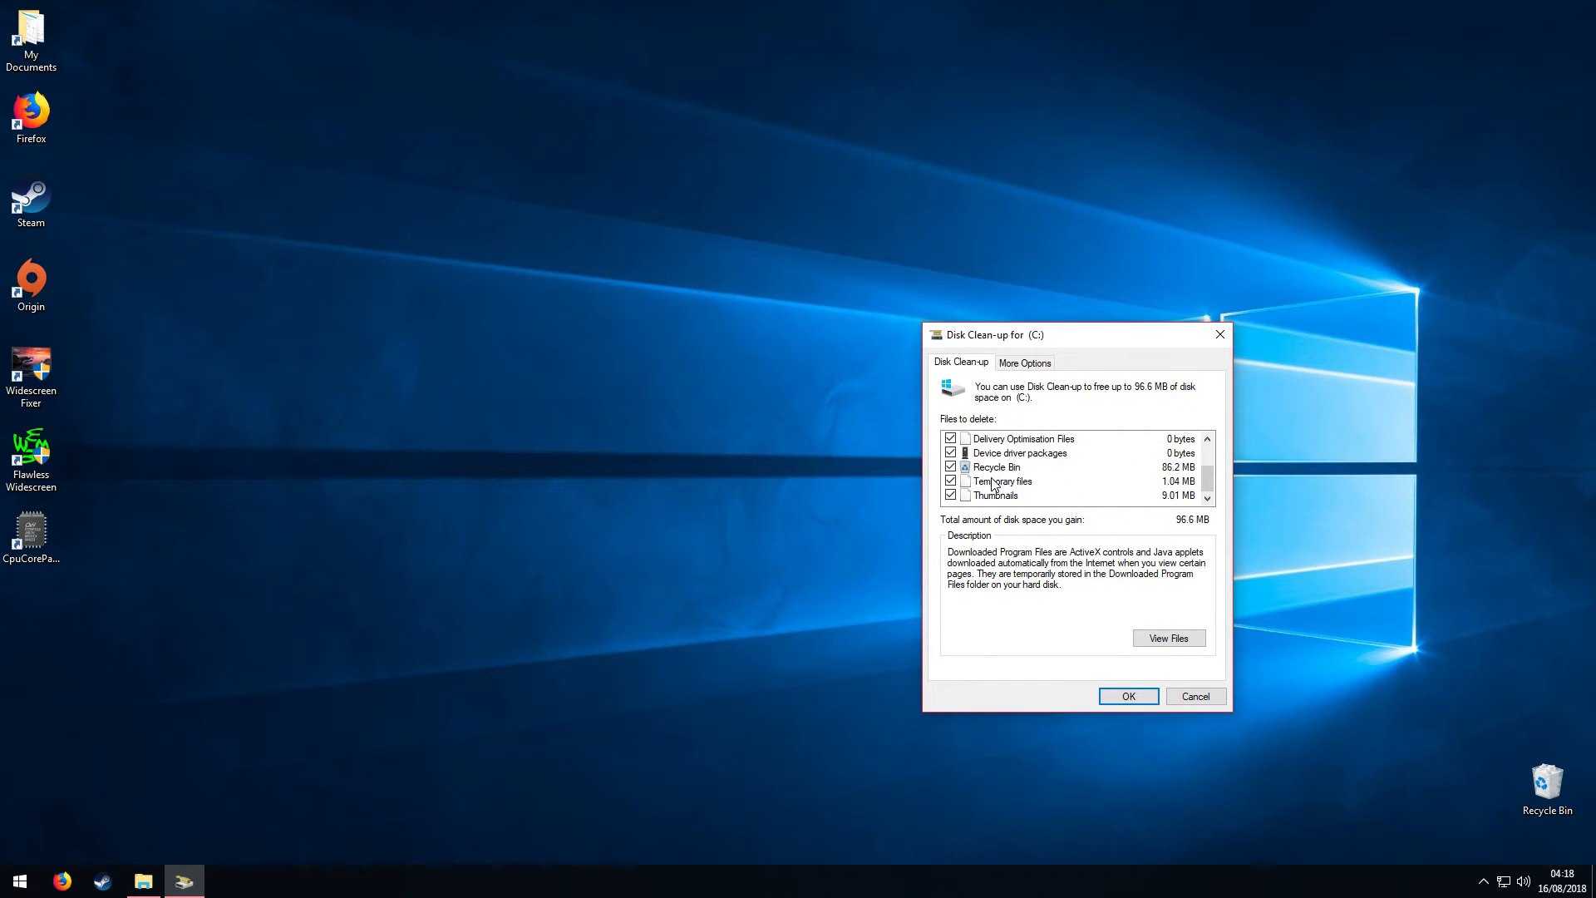
click(1128, 697)
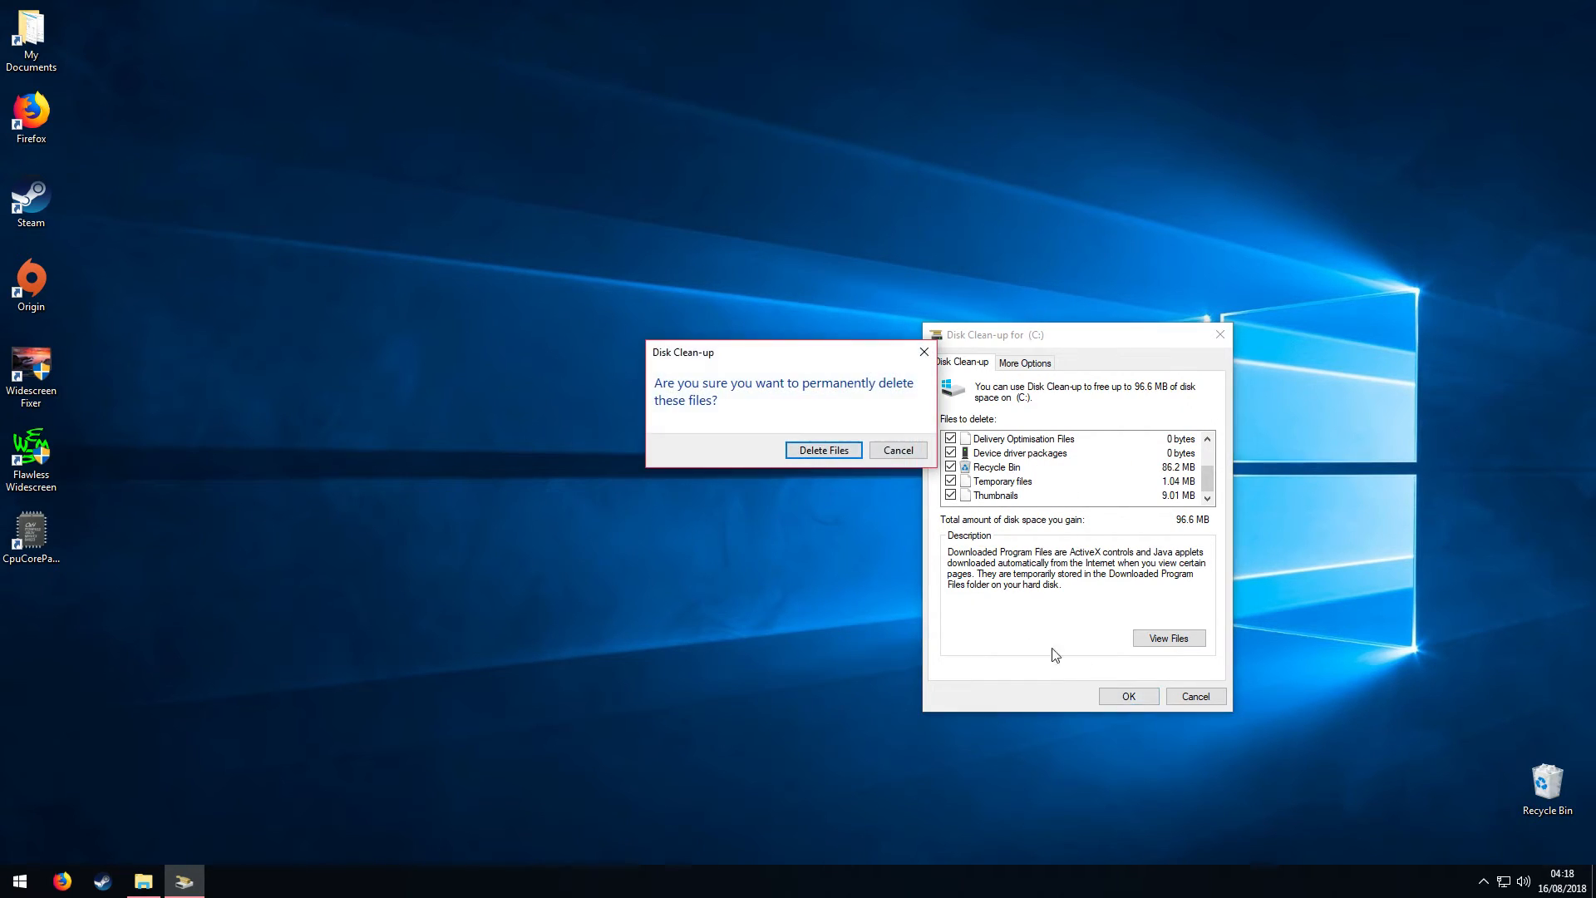
click(823, 451)
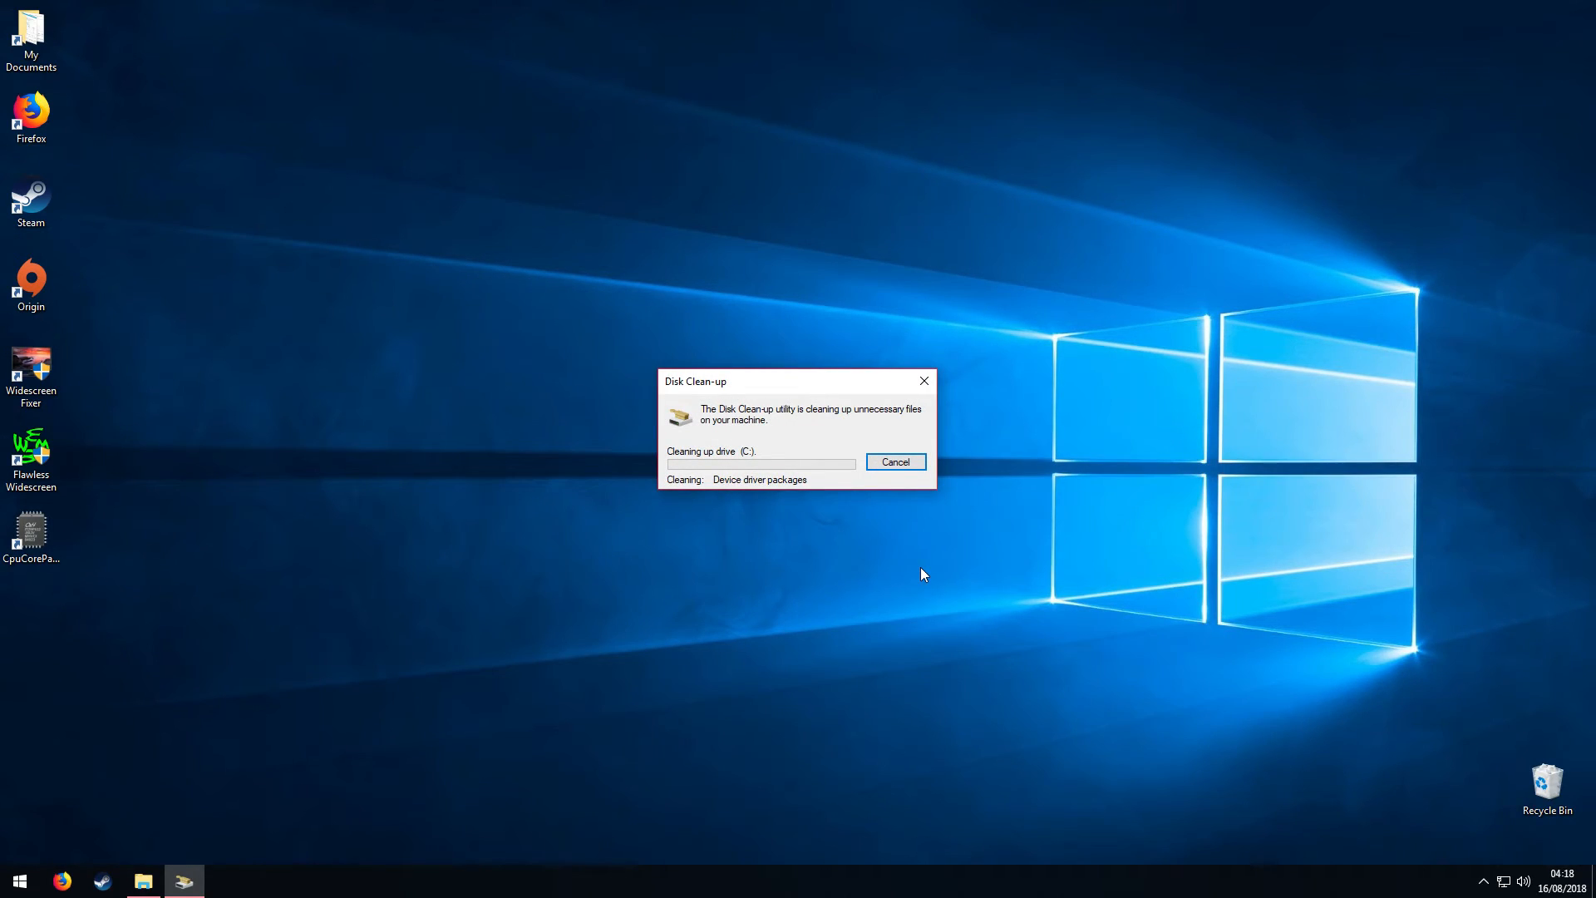
Open Task Manager from the desktop and bring its window to the front.
right_click(1054, 881)
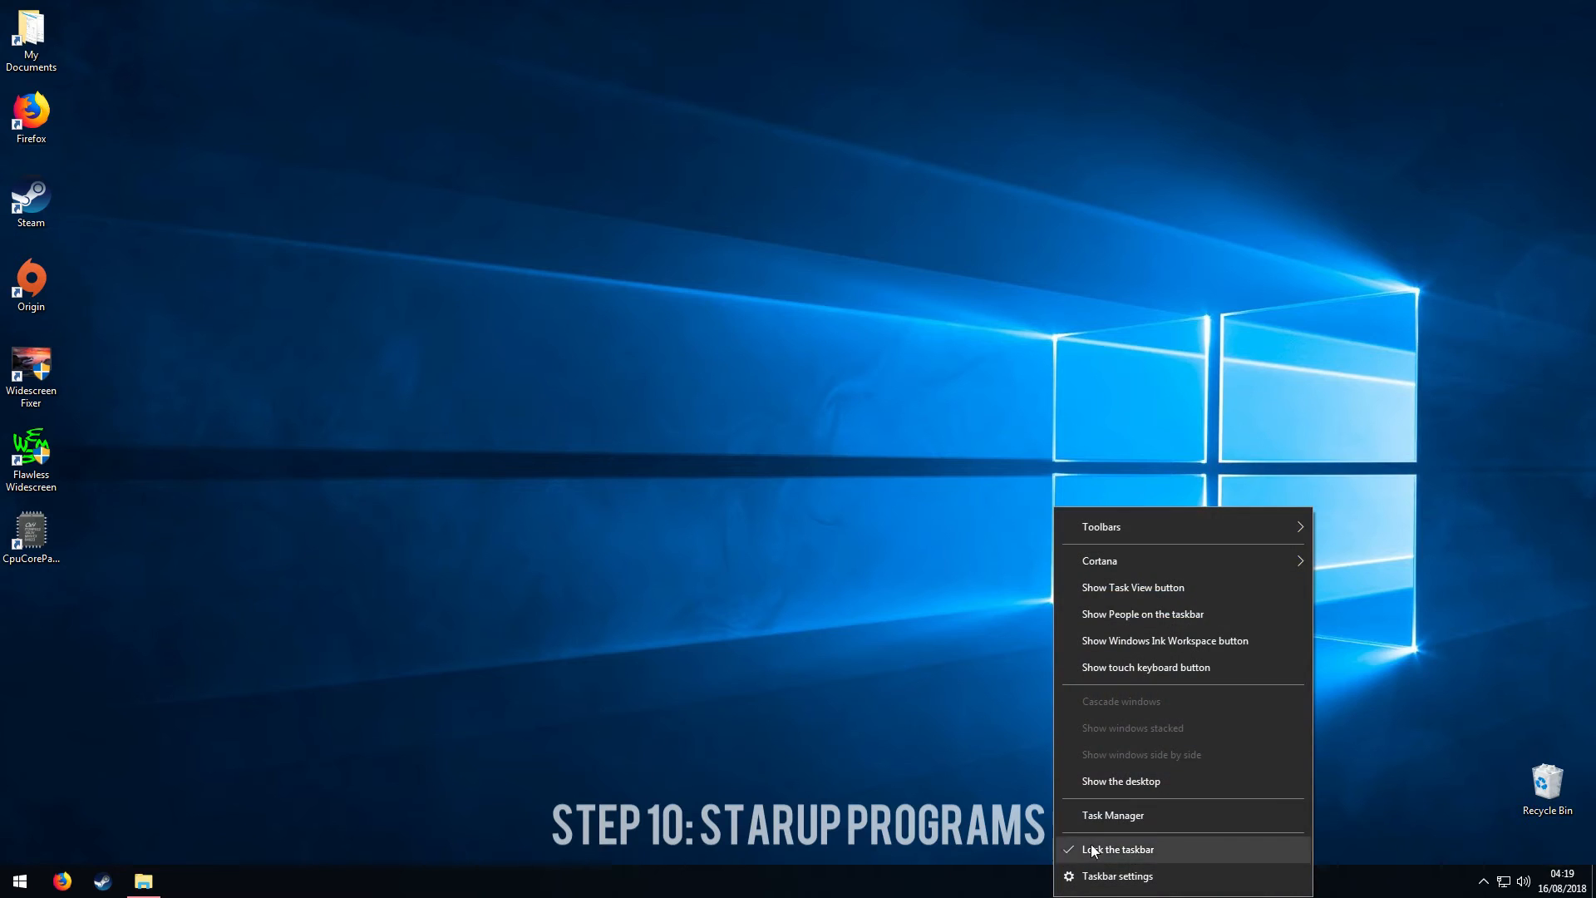
click(1100, 819)
drag(1072, 200, 952, 186)
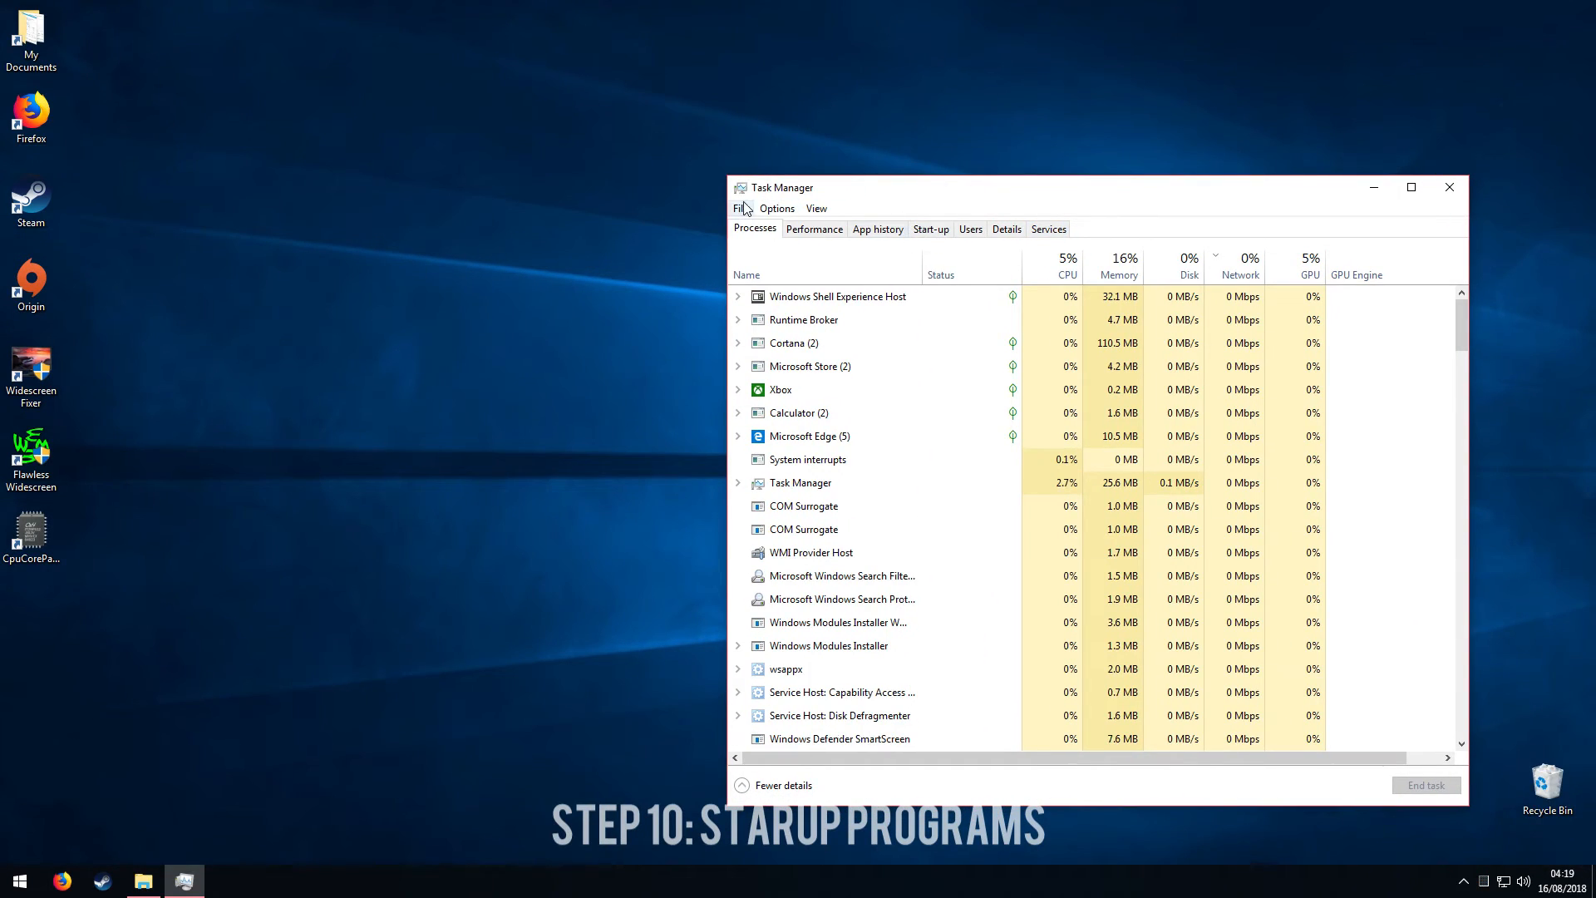
right_click(919, 882)
click(956, 819)
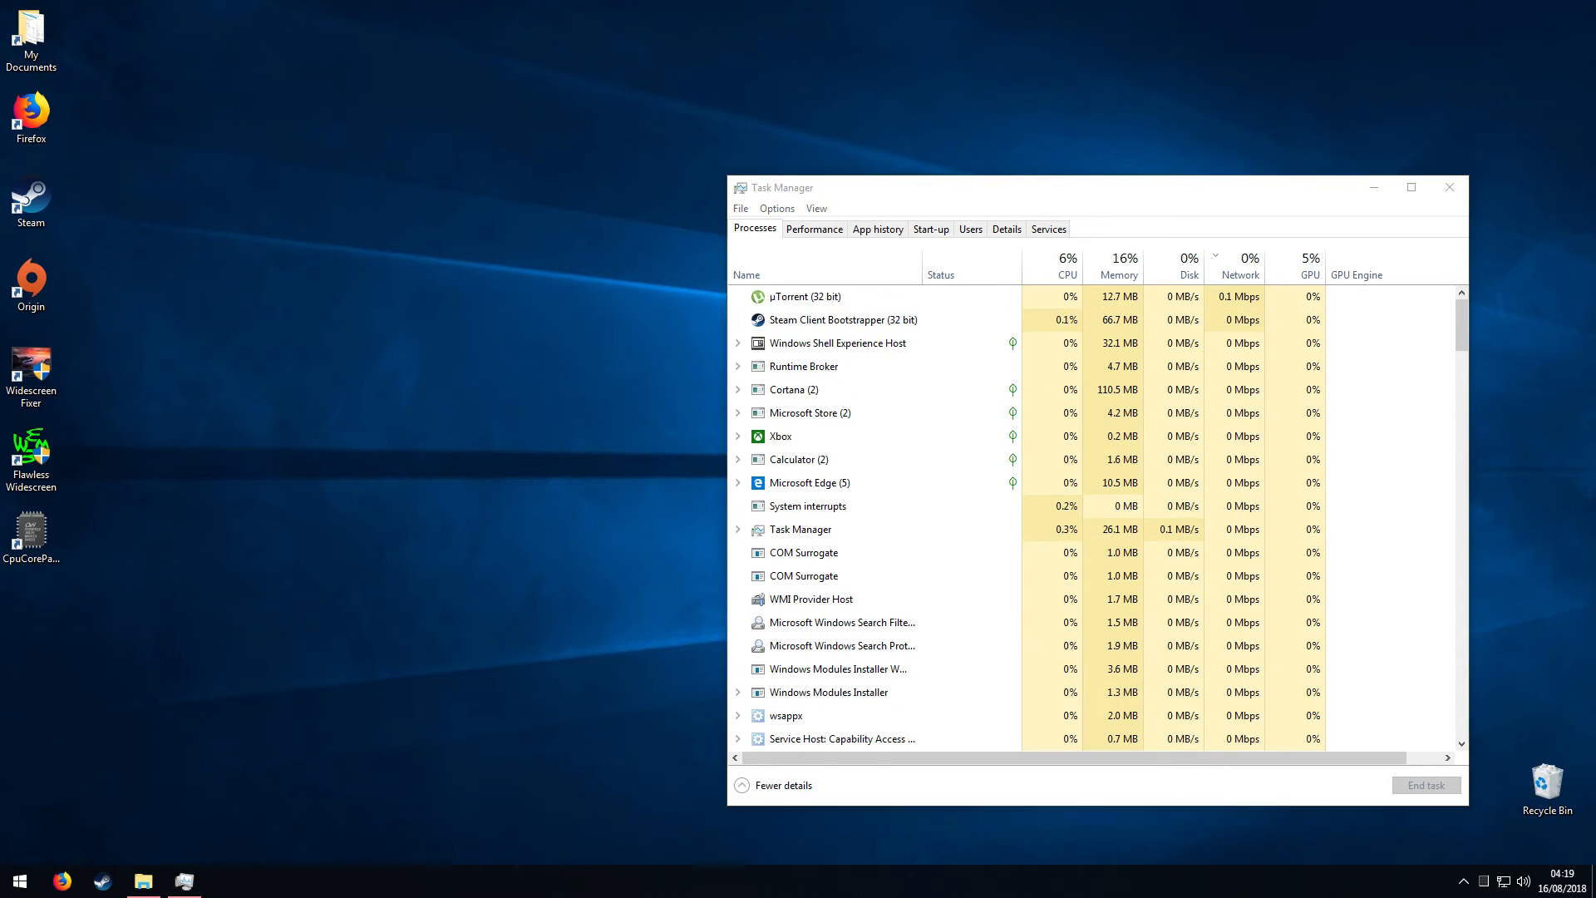
right_click(892, 883)
click(956, 821)
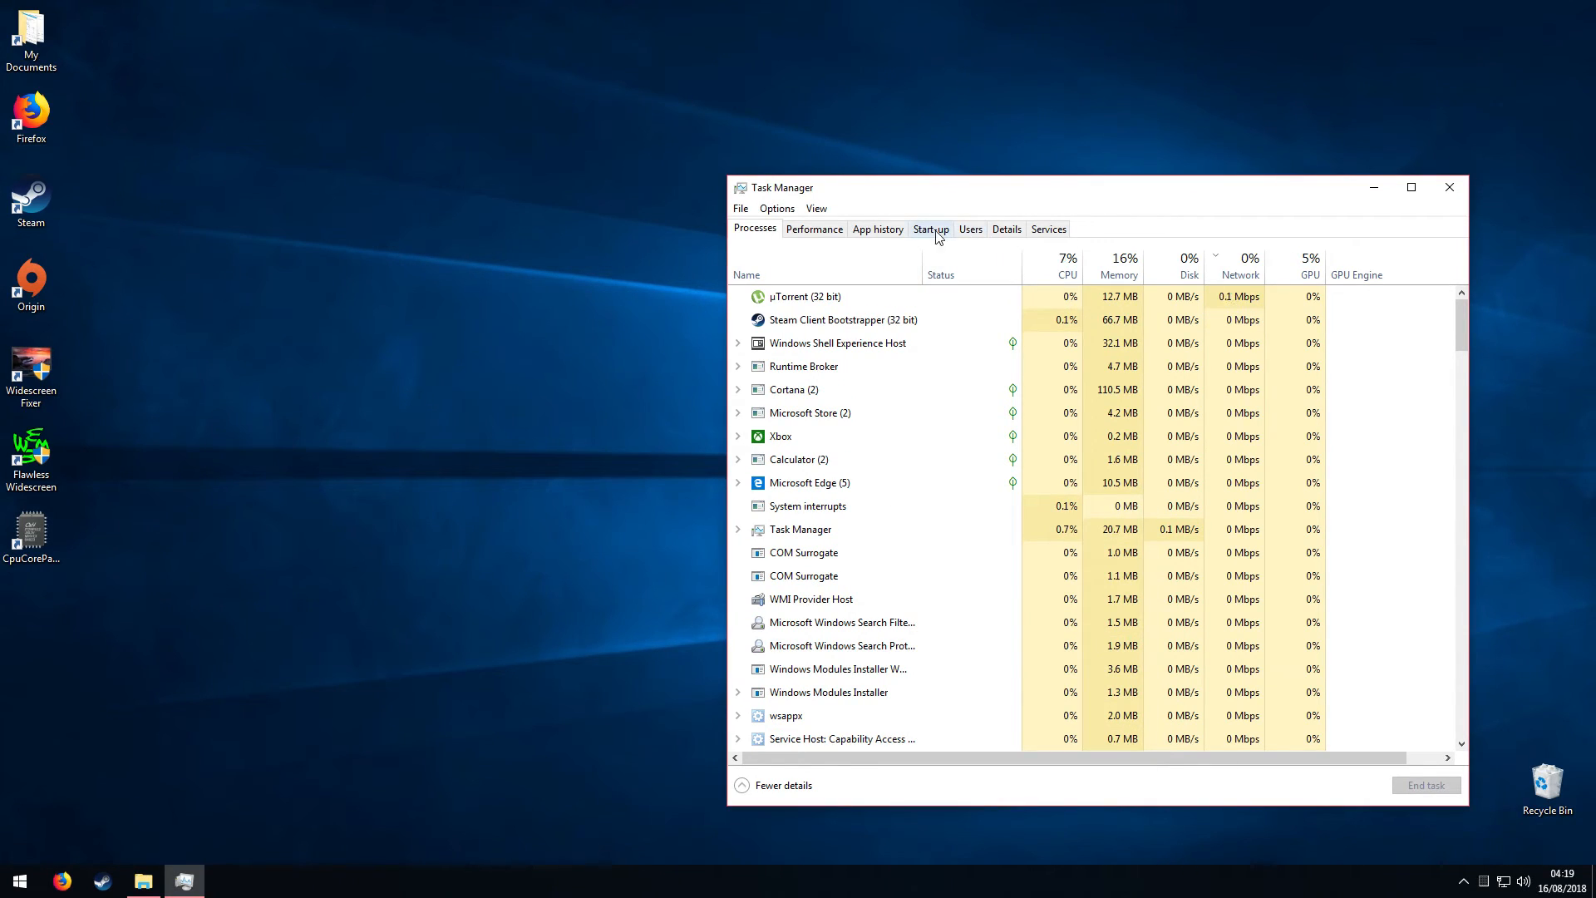
Show the start-up programs and examine the µTorrent, Adobe Creative Cloud and AVG Ui (Re)Starter entries.
click(931, 231)
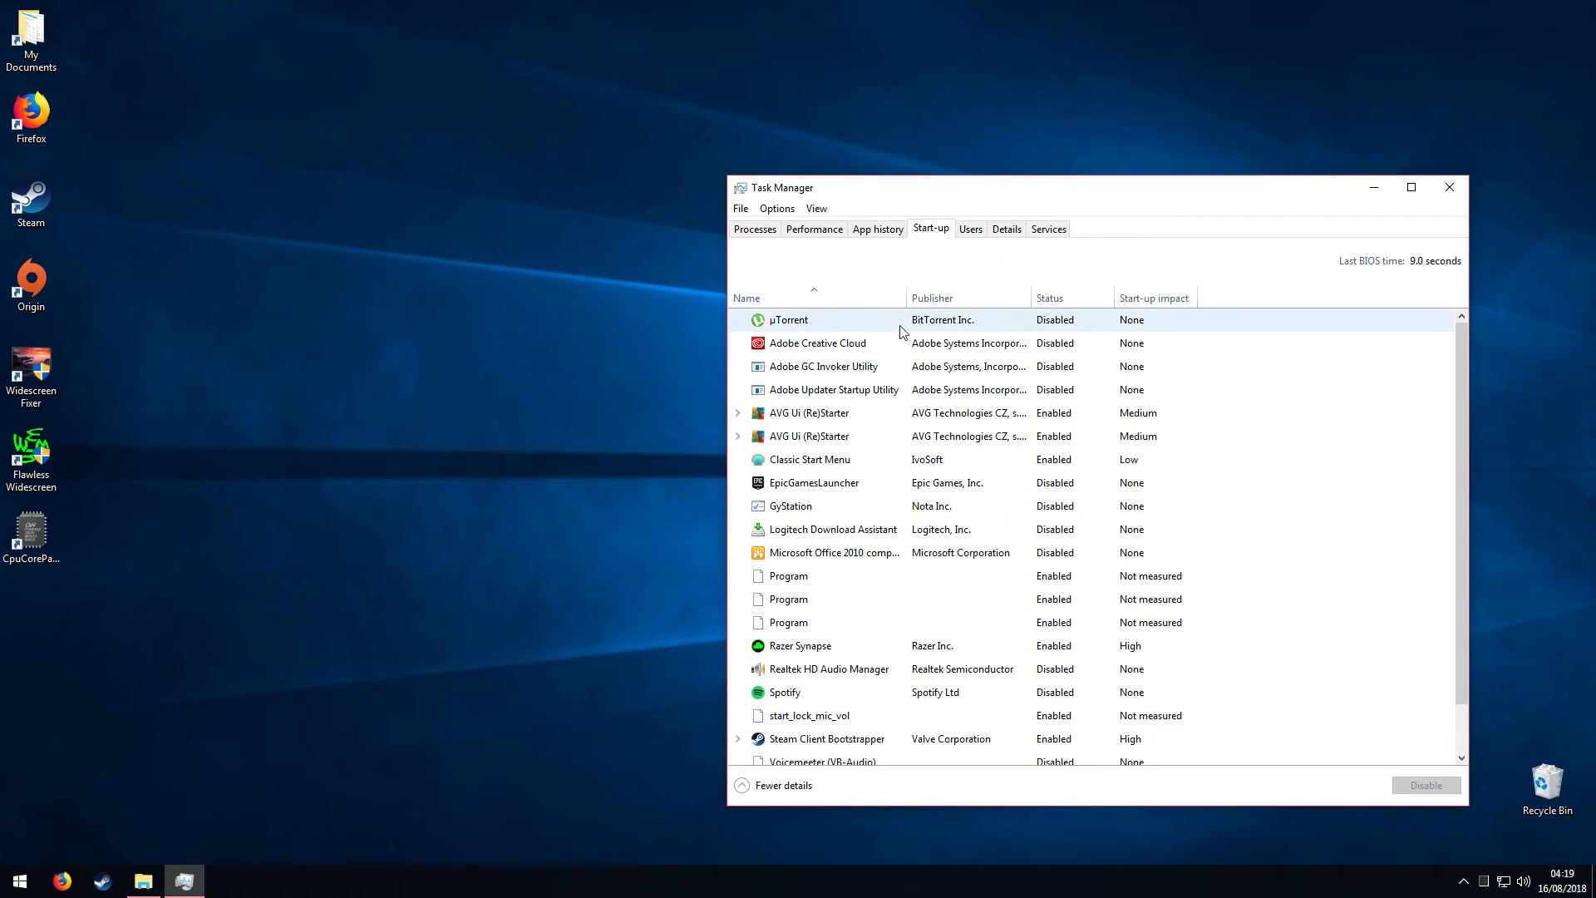
click(810, 321)
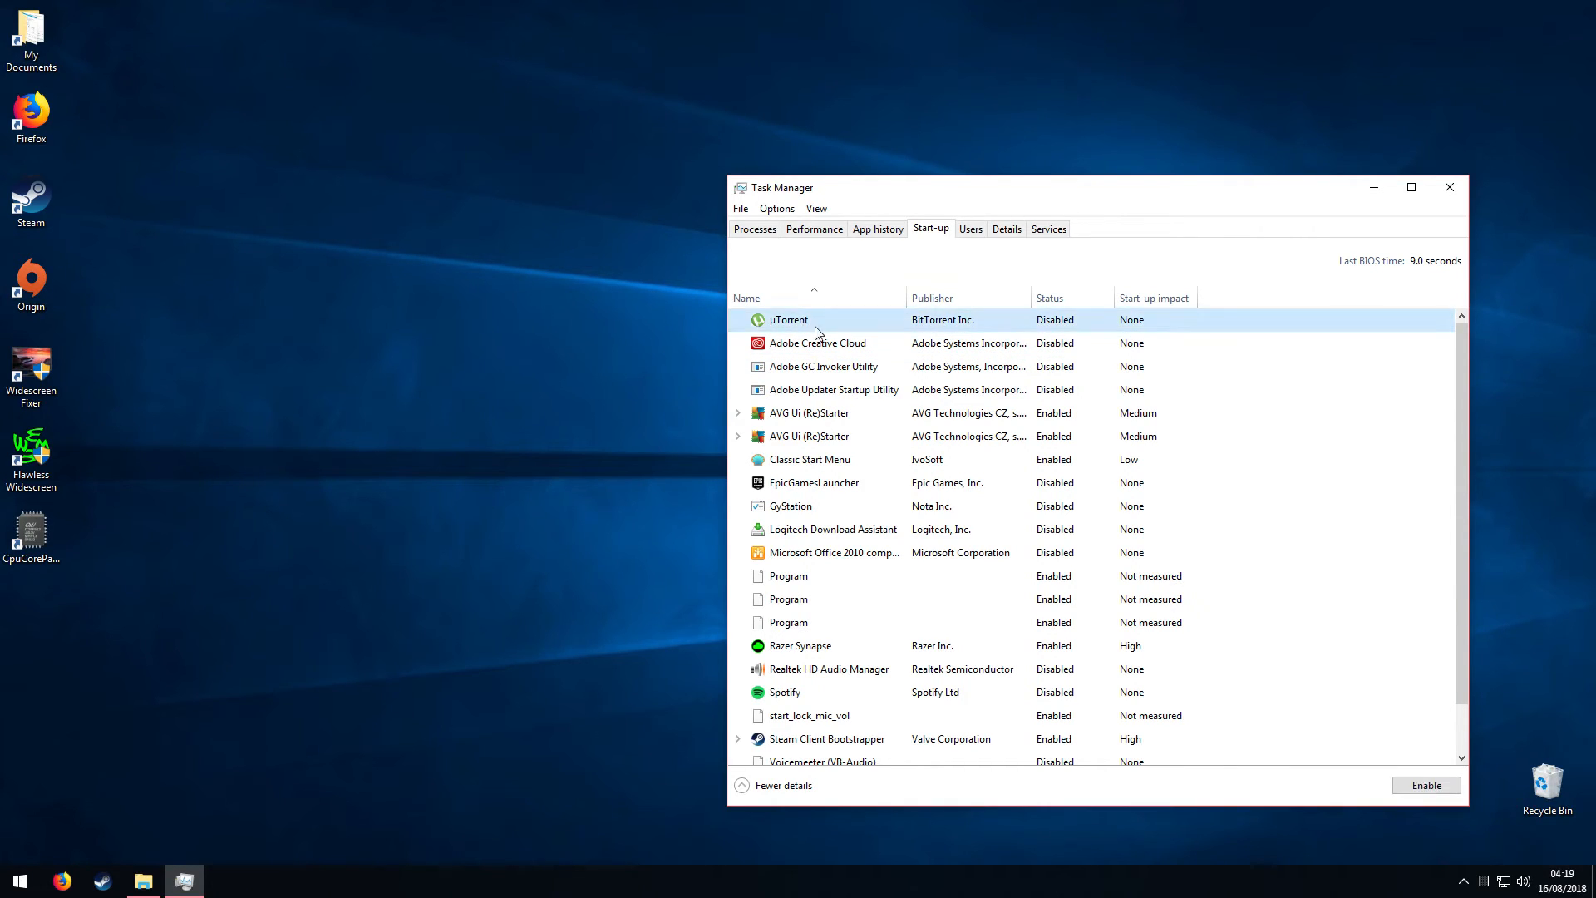
click(820, 343)
click(842, 416)
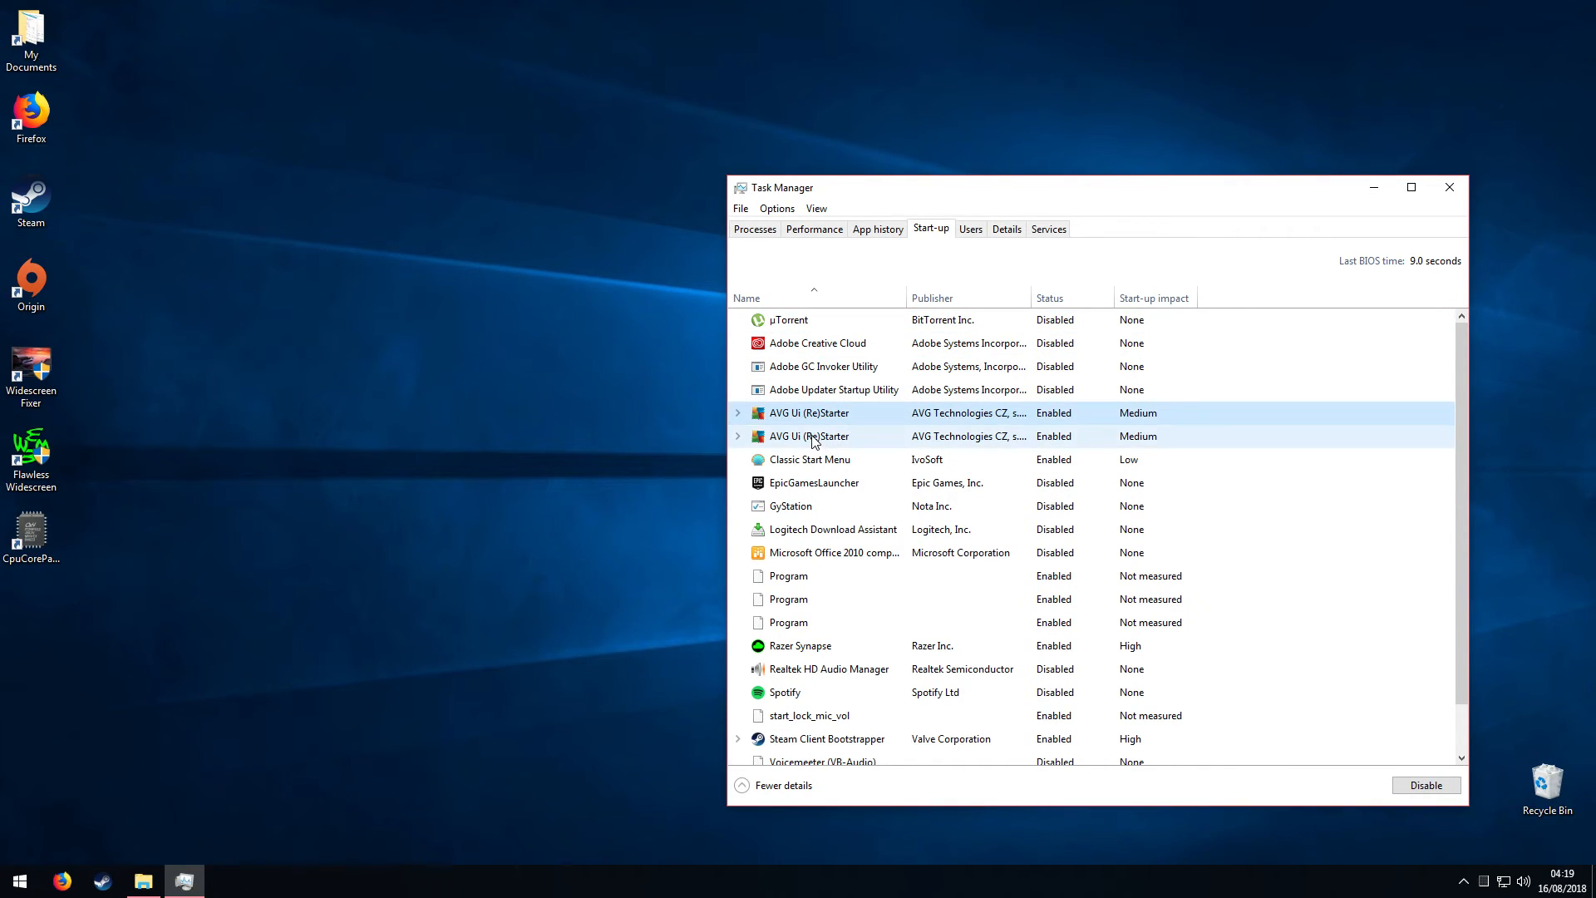
click(842, 438)
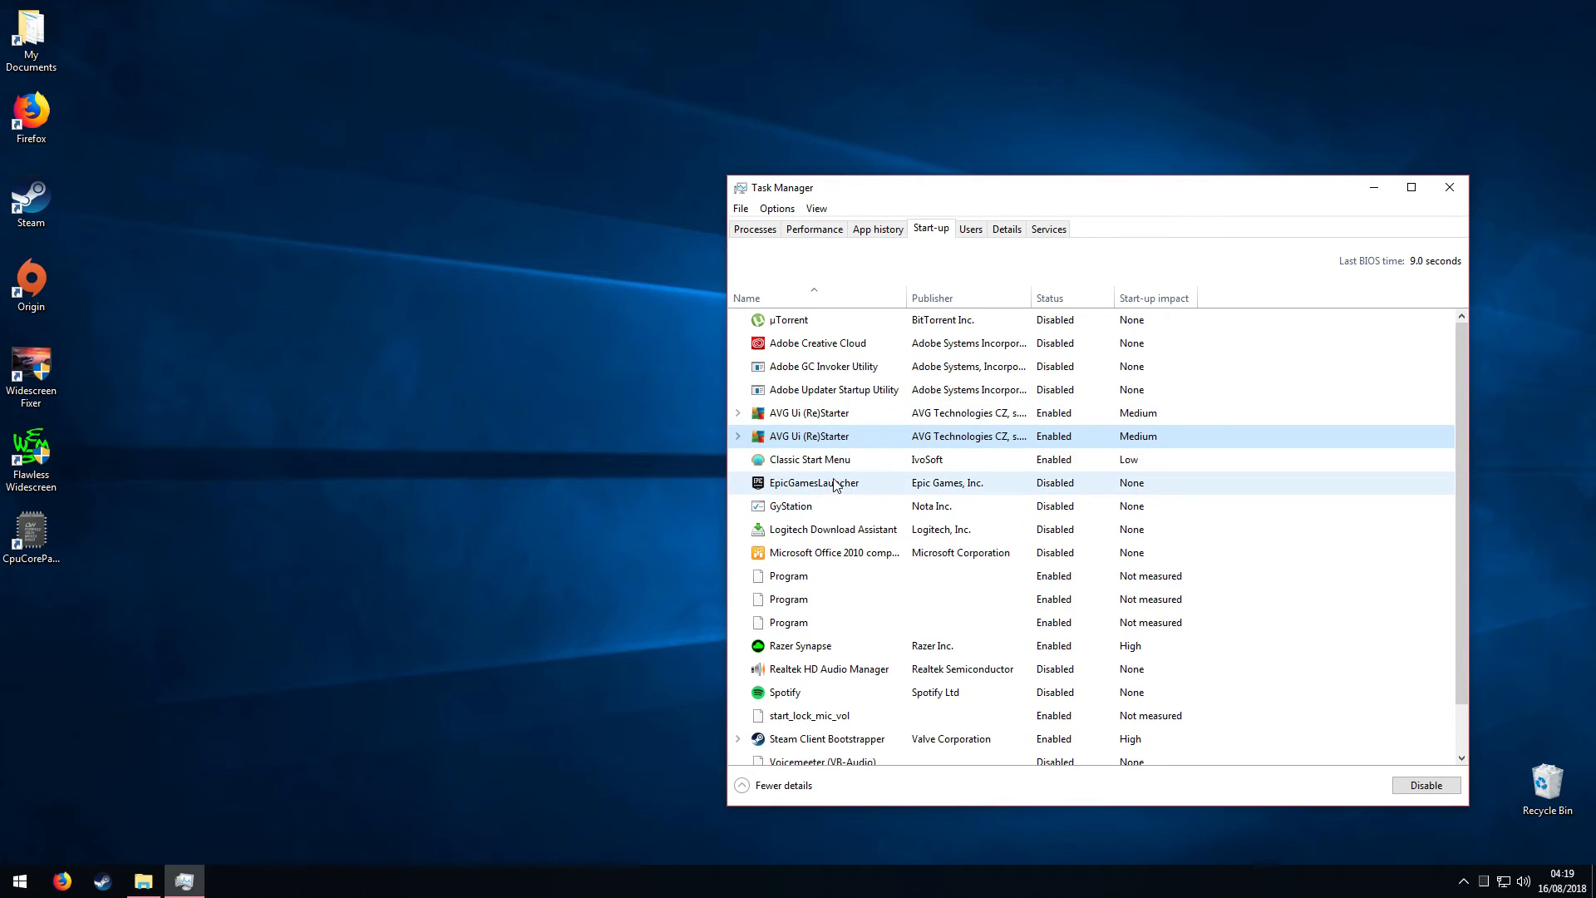
scroll(831, 598, down, 1)
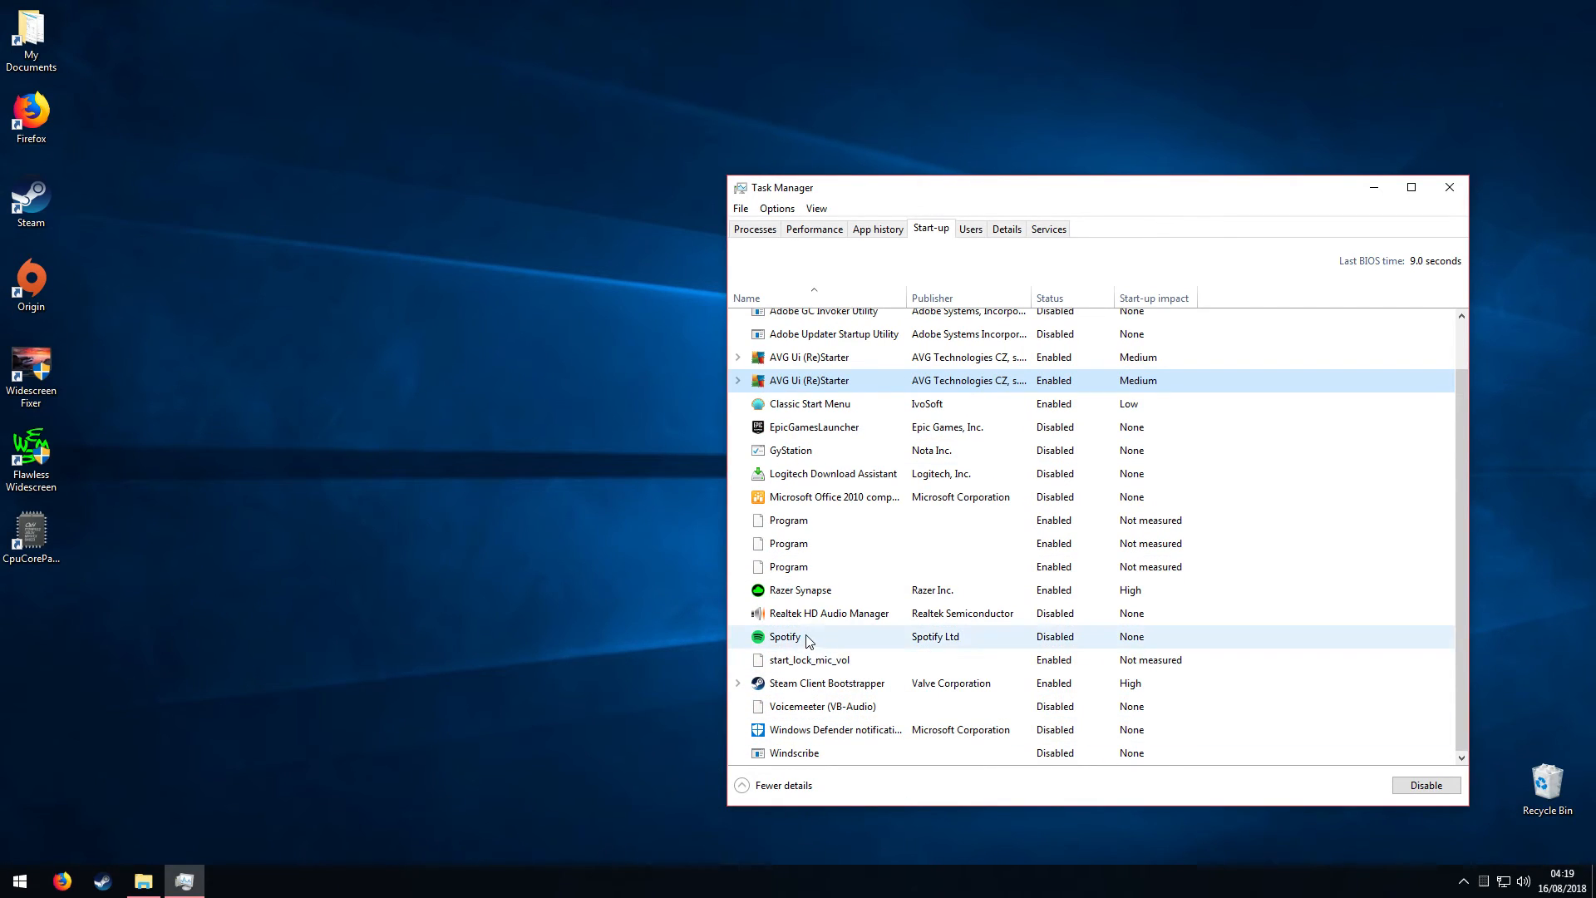
Enable Spotify at start-up, and disable it again.
right_click(823, 637)
click(850, 648)
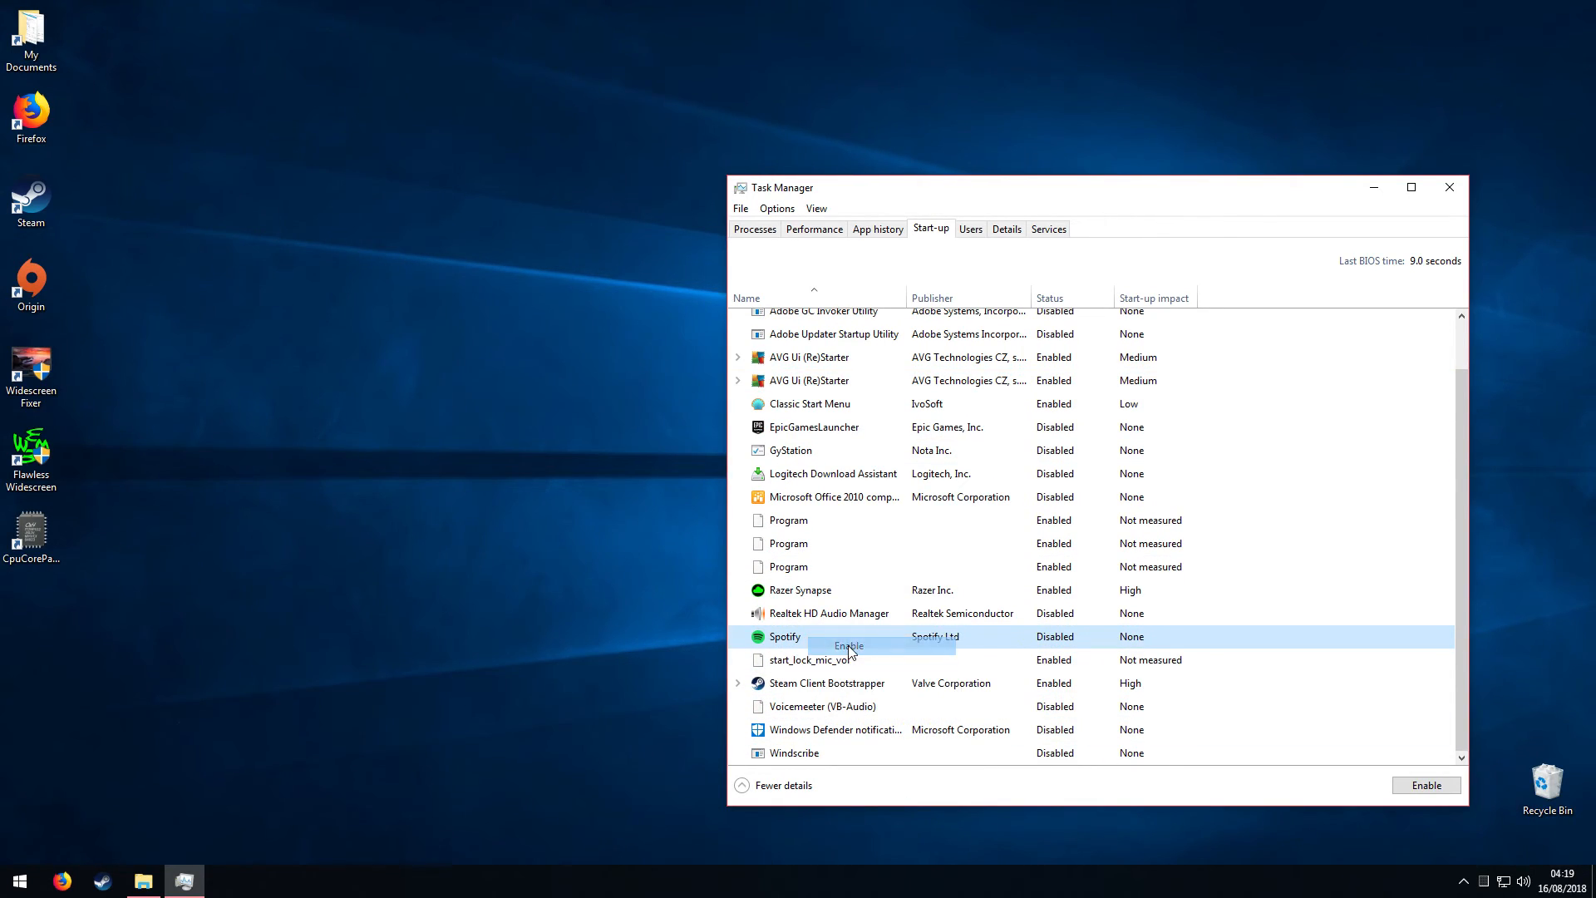
right_click(794, 644)
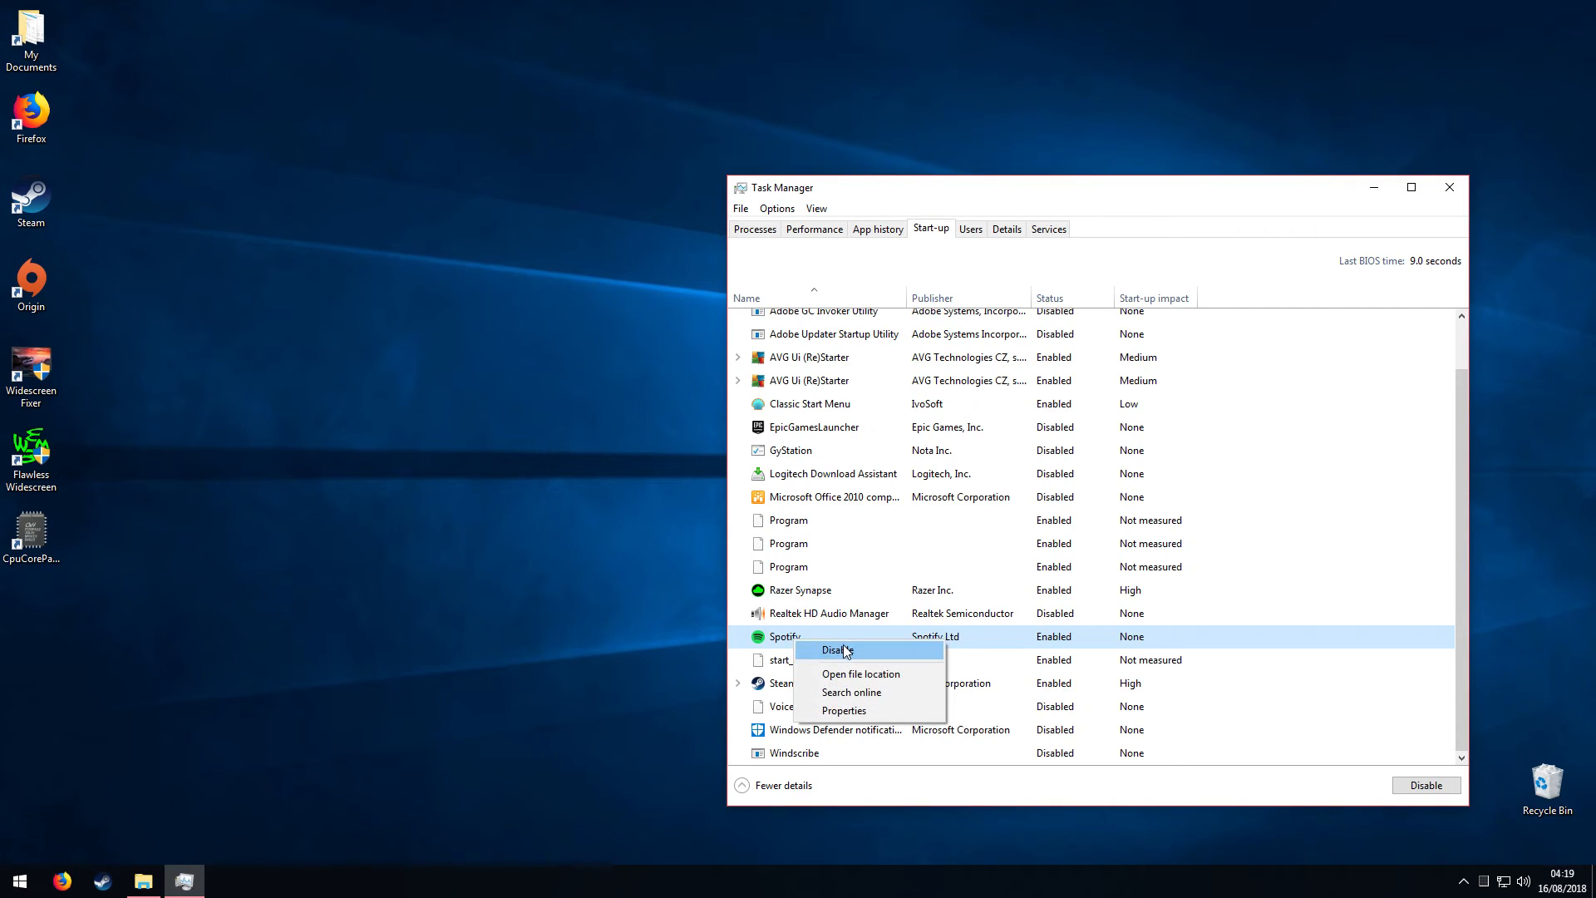
click(813, 655)
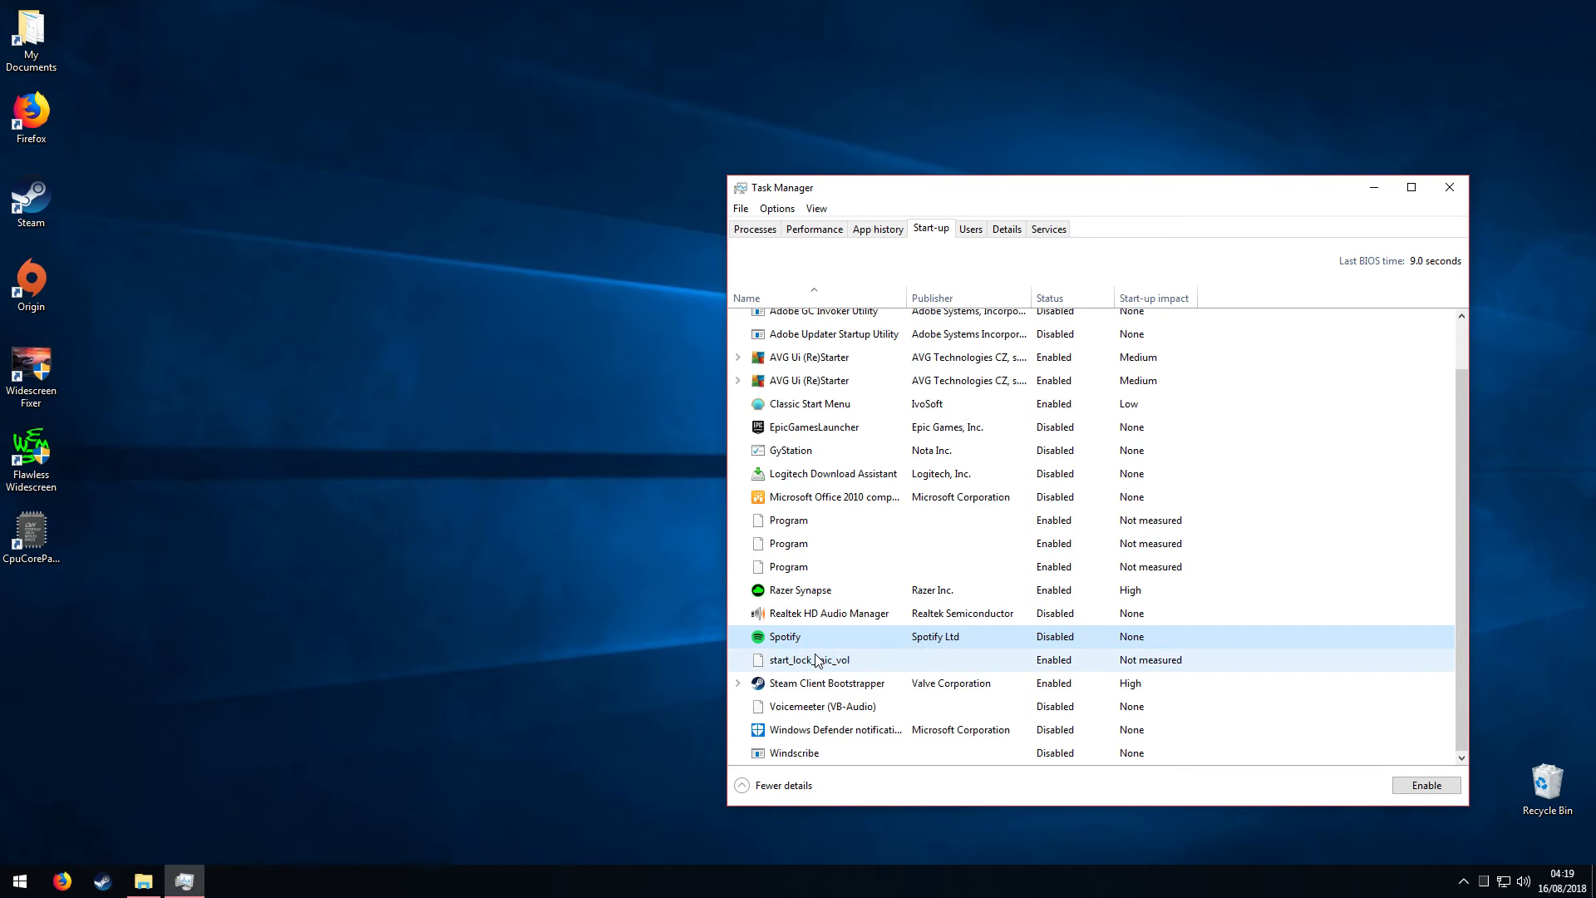
Examine the Adobe, µTorrent and Classic Start Menu start-up entries, and briefly show the customised Start menu.
scroll(836, 657, up, 1)
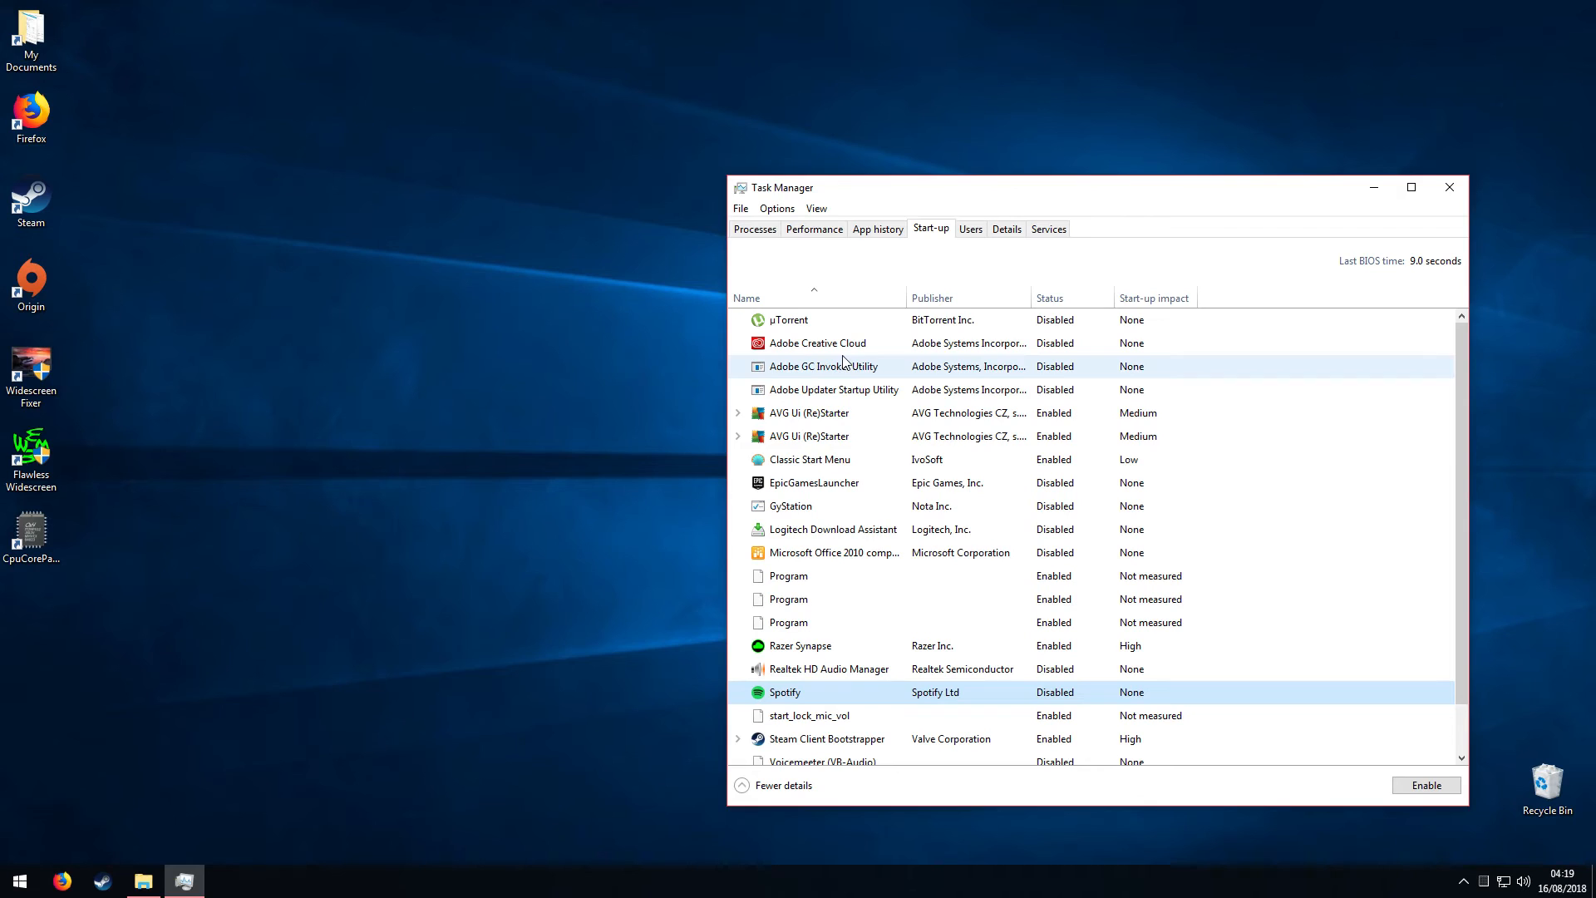
click(800, 367)
click(808, 341)
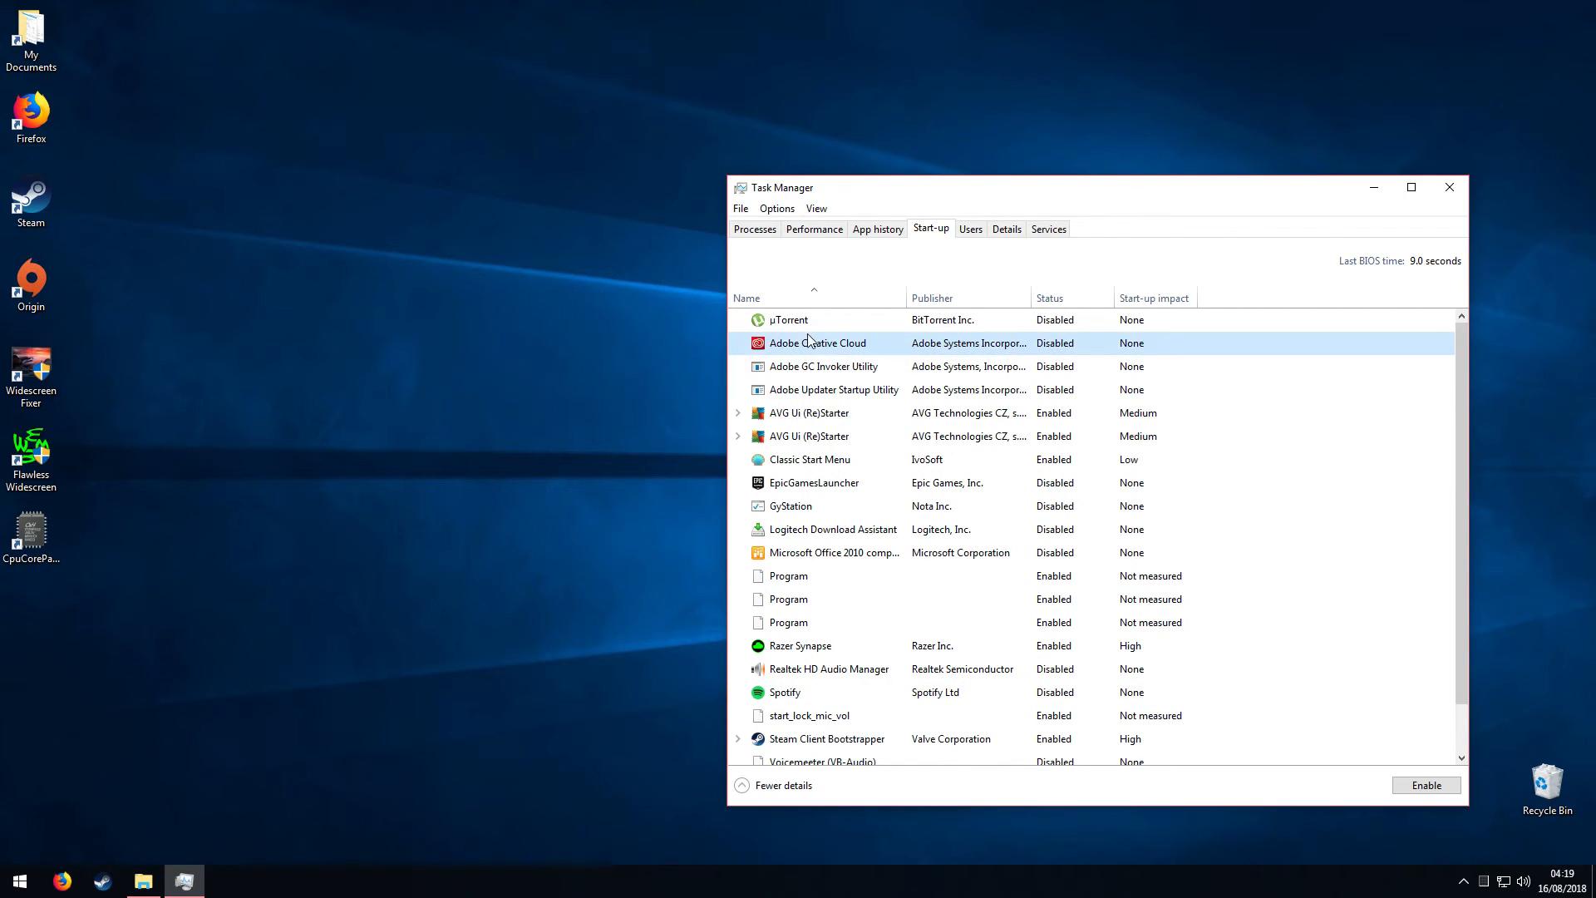
click(805, 323)
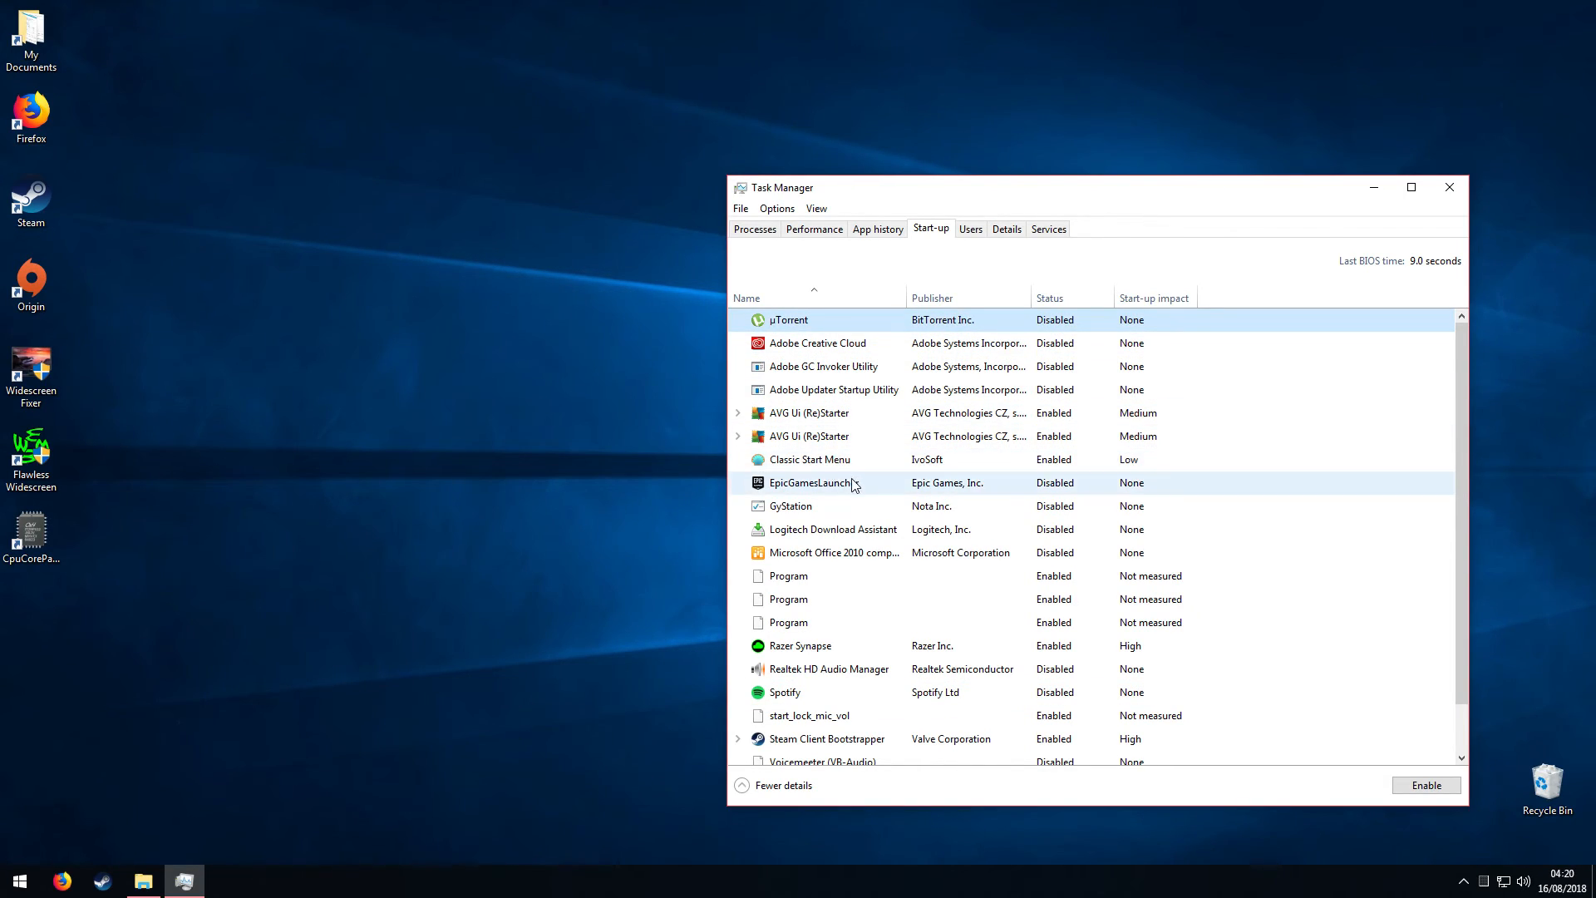
click(811, 461)
click(20, 880)
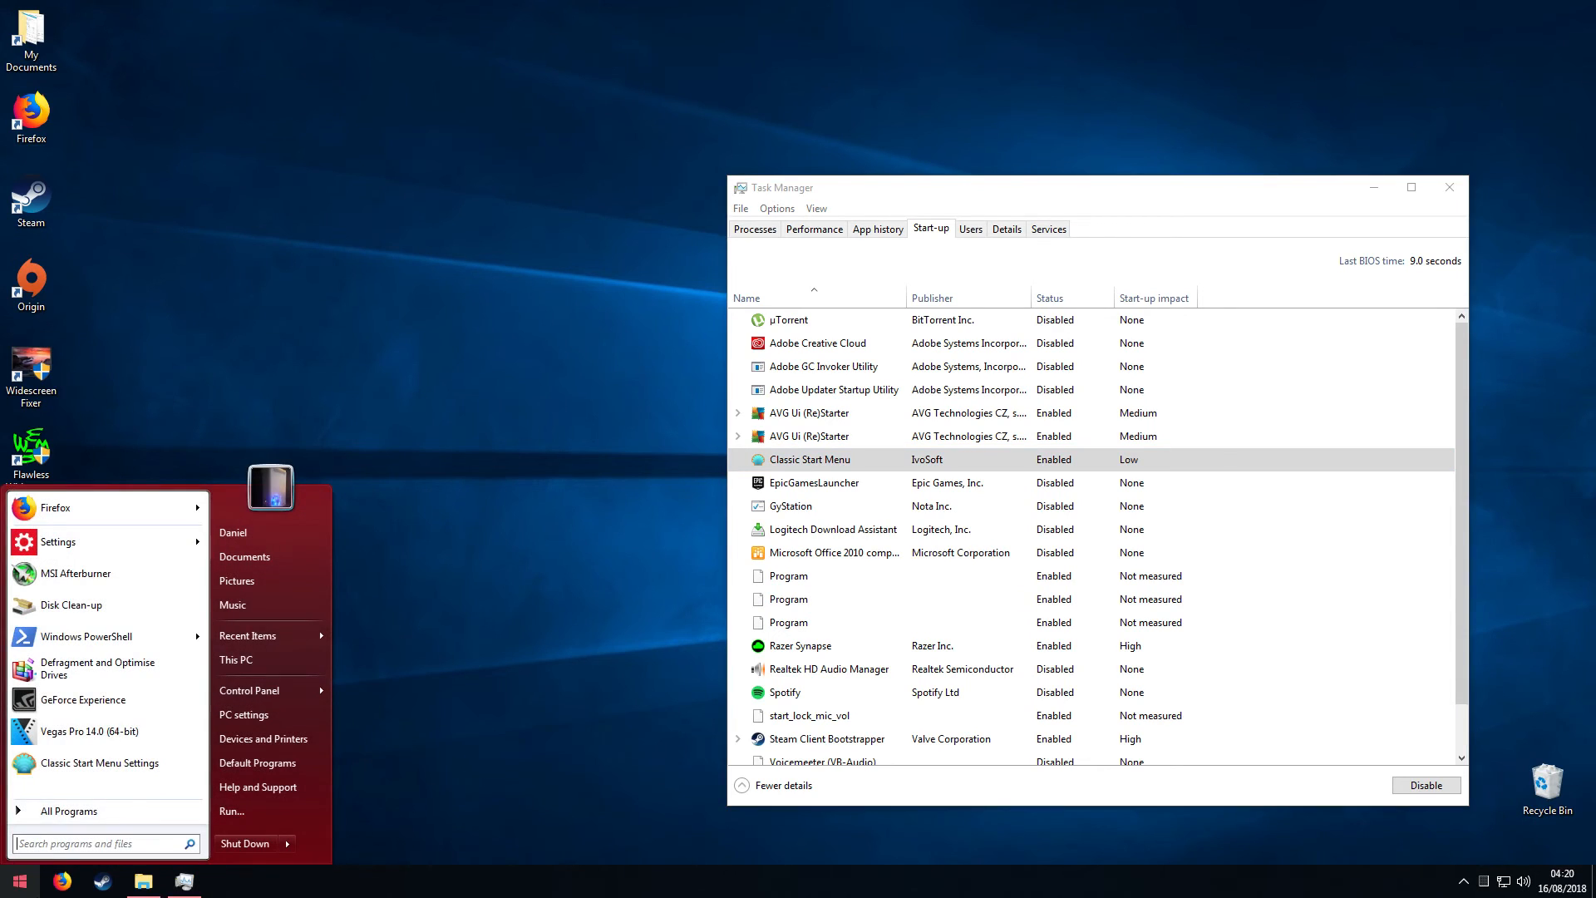
click(19, 880)
Examine the GyStation, Logitech Download Assistant, Microsoft Office 2010 and Razer Synapse start-up entries, and close Task Manager.
click(811, 508)
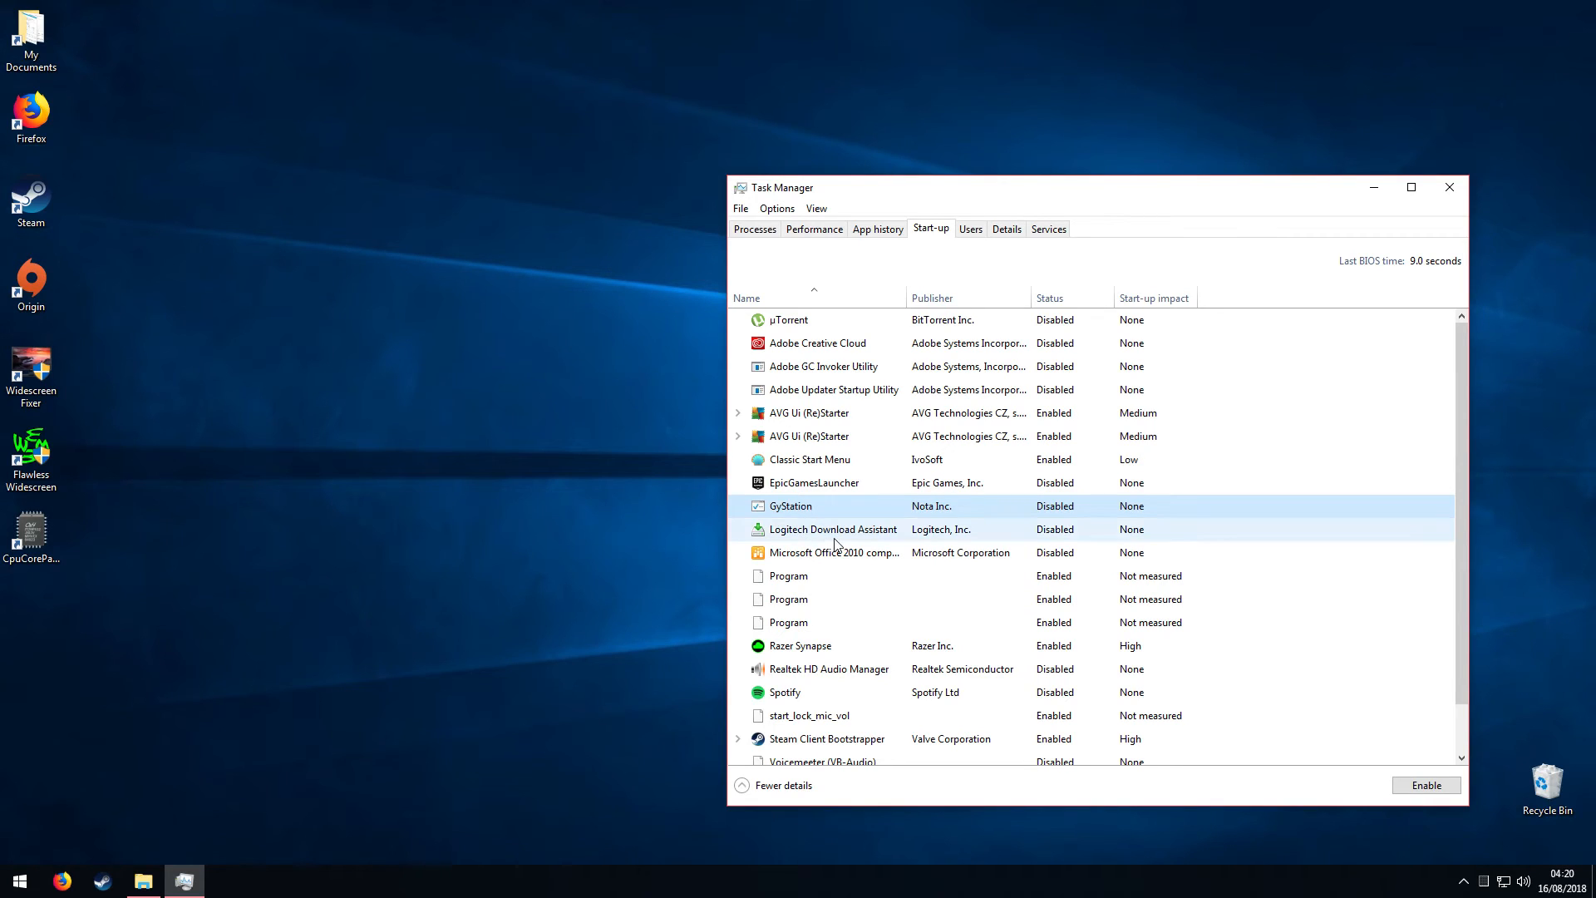
click(817, 534)
click(817, 555)
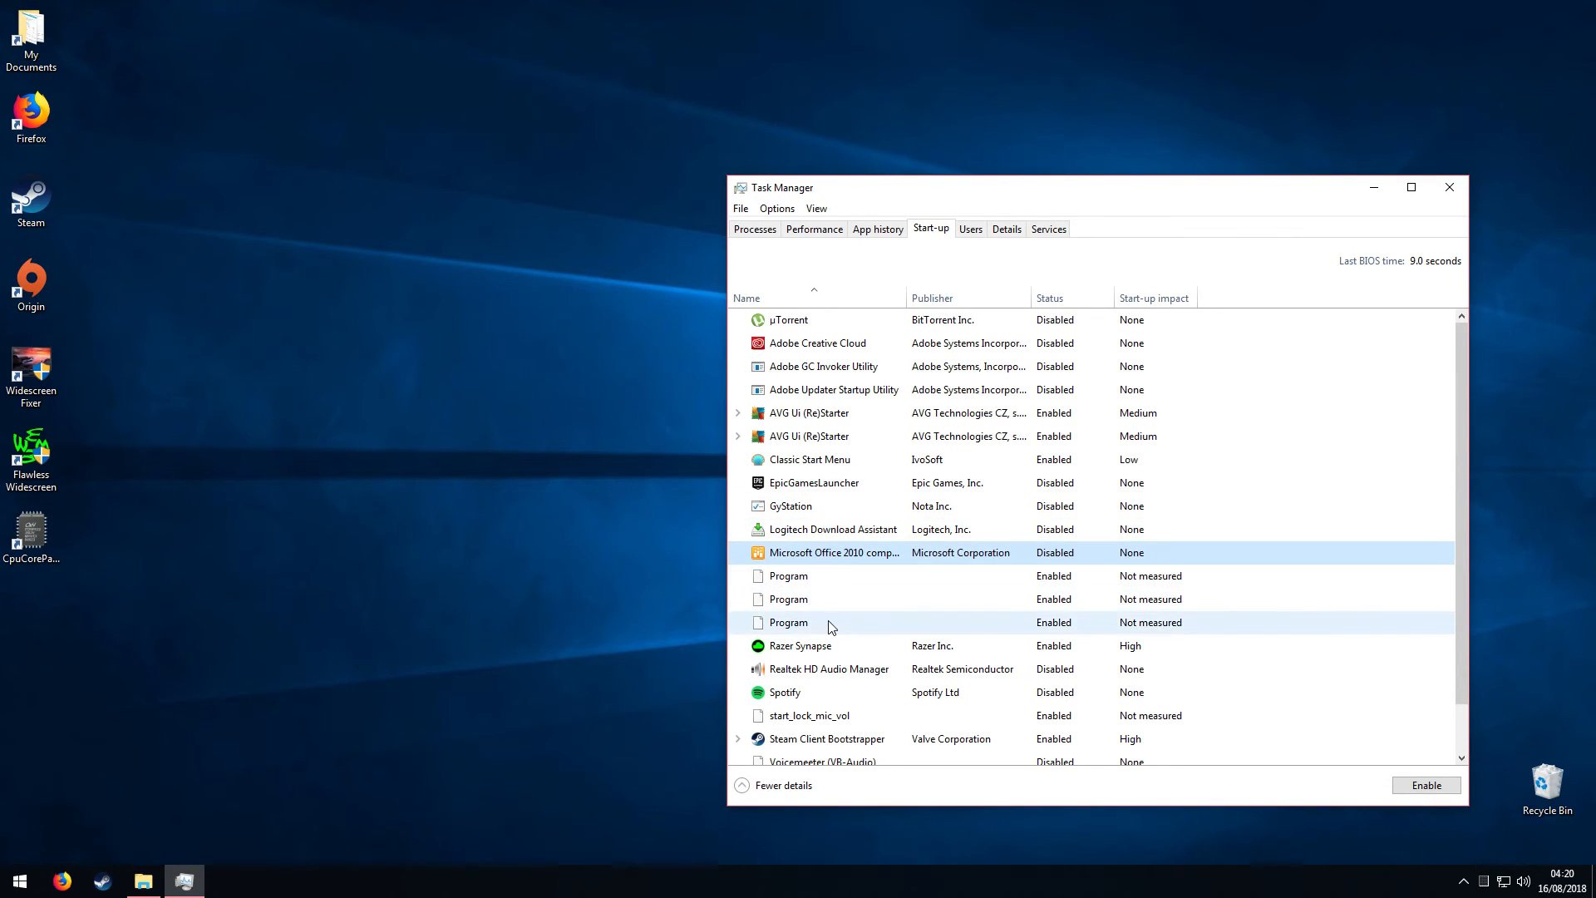
scroll(836, 649, down, 1)
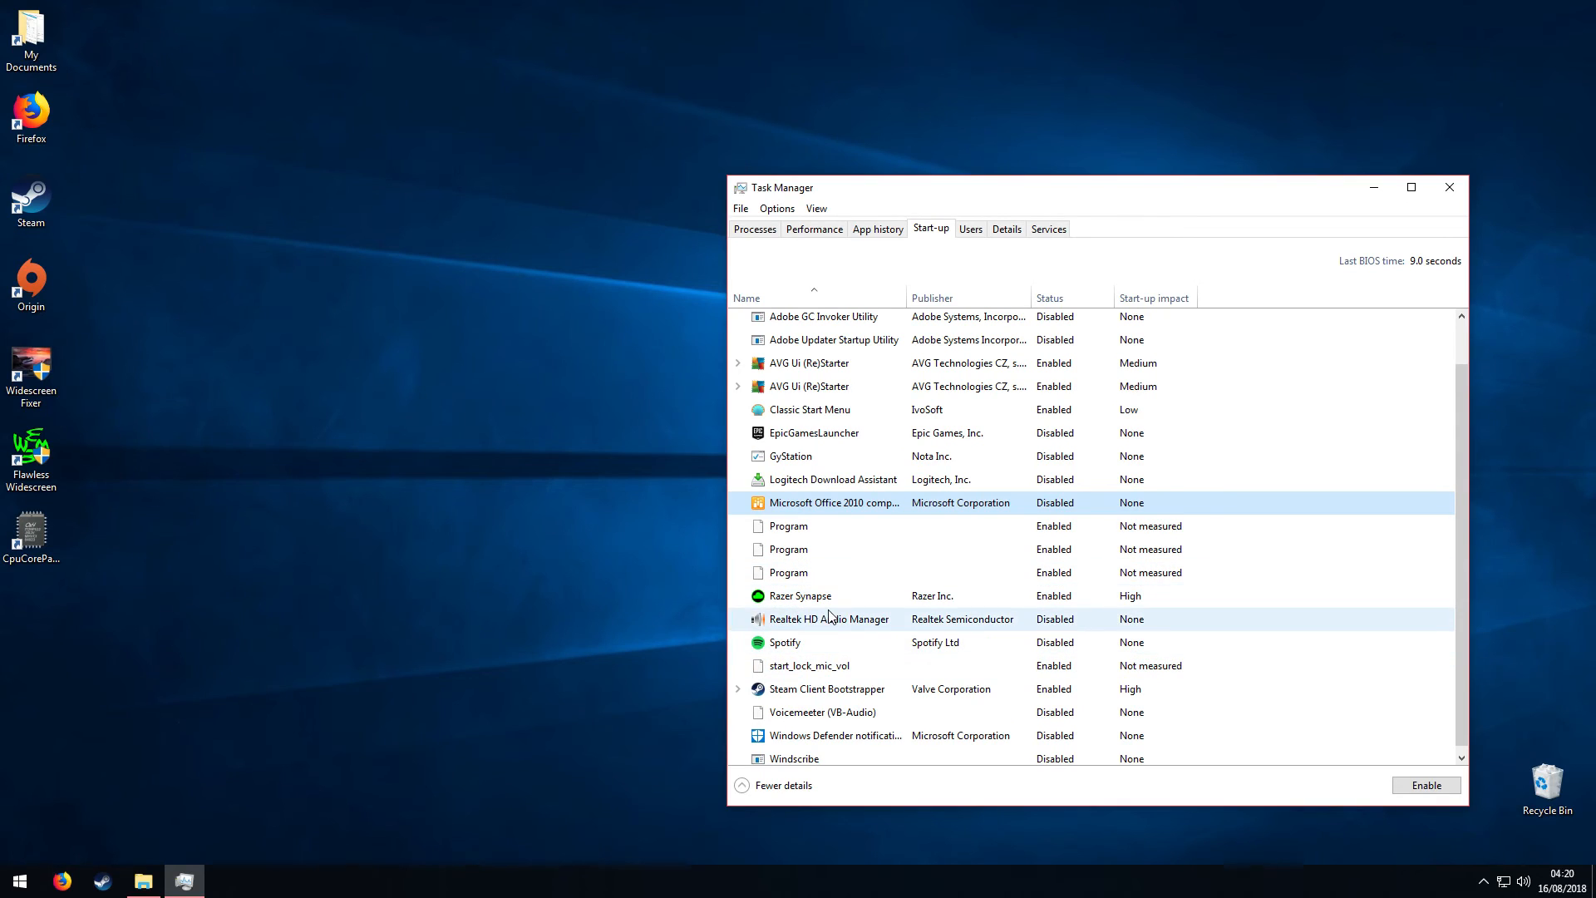
click(799, 605)
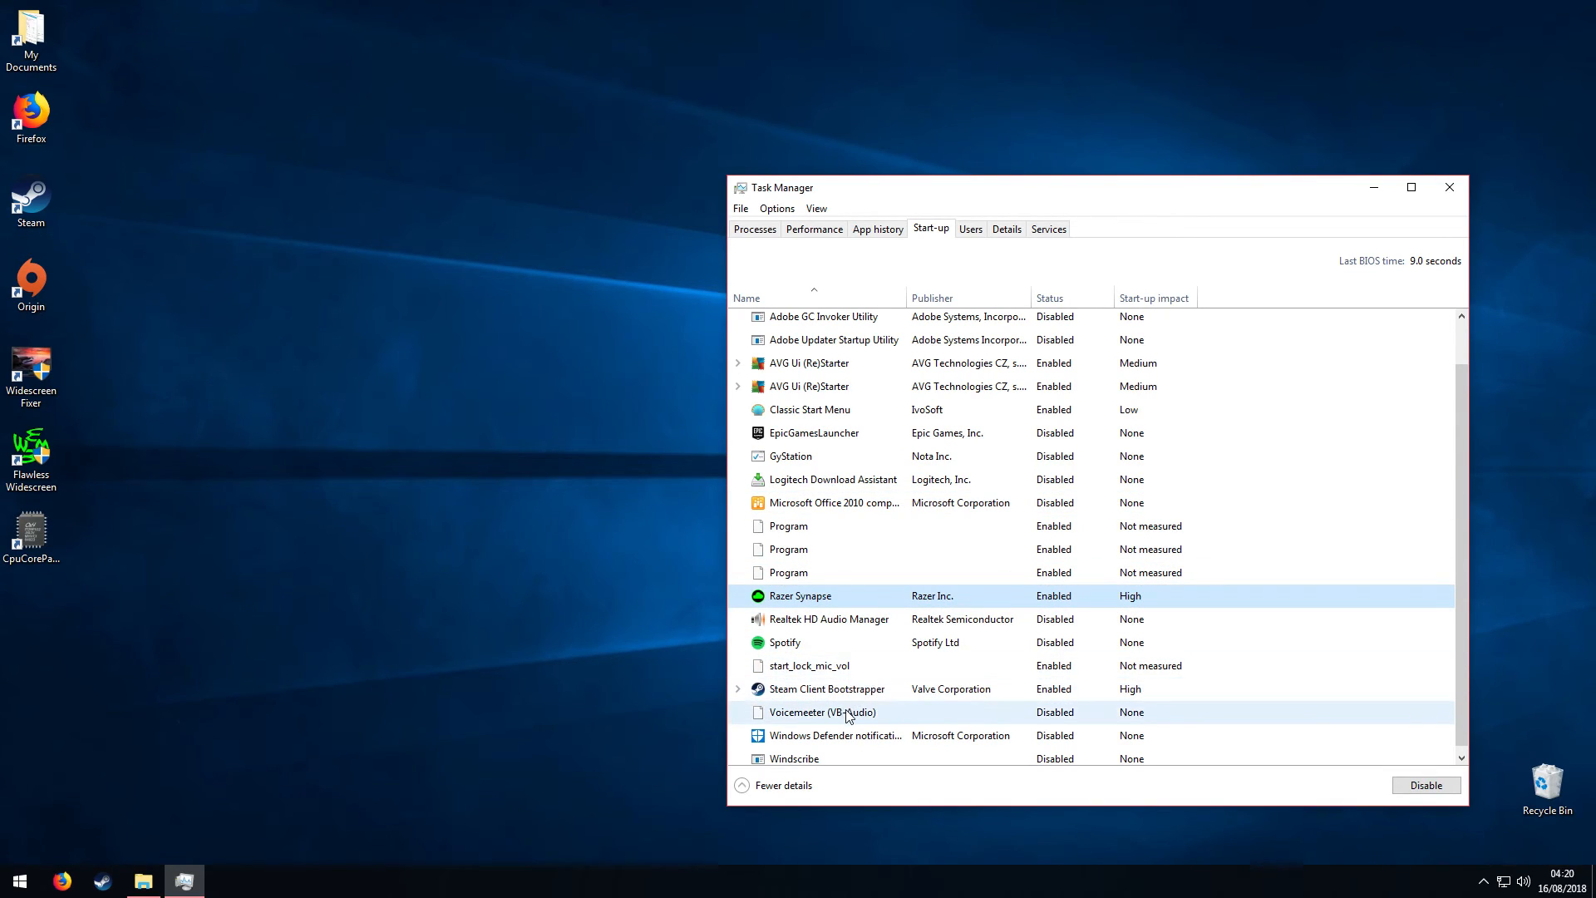
scroll(865, 719, up, 1)
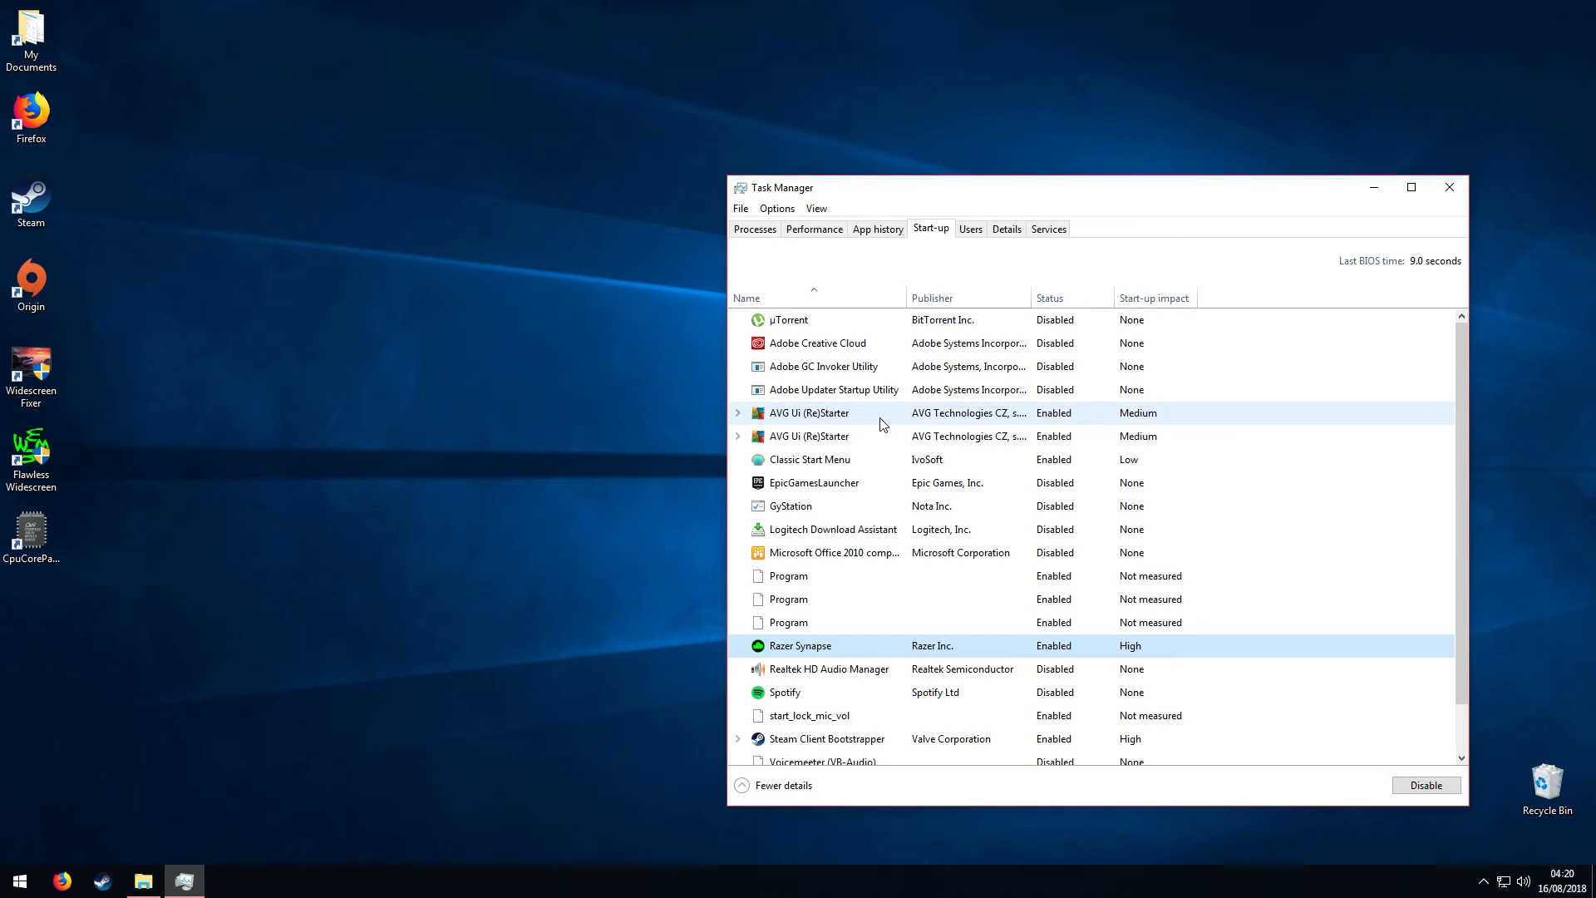
click(1449, 187)
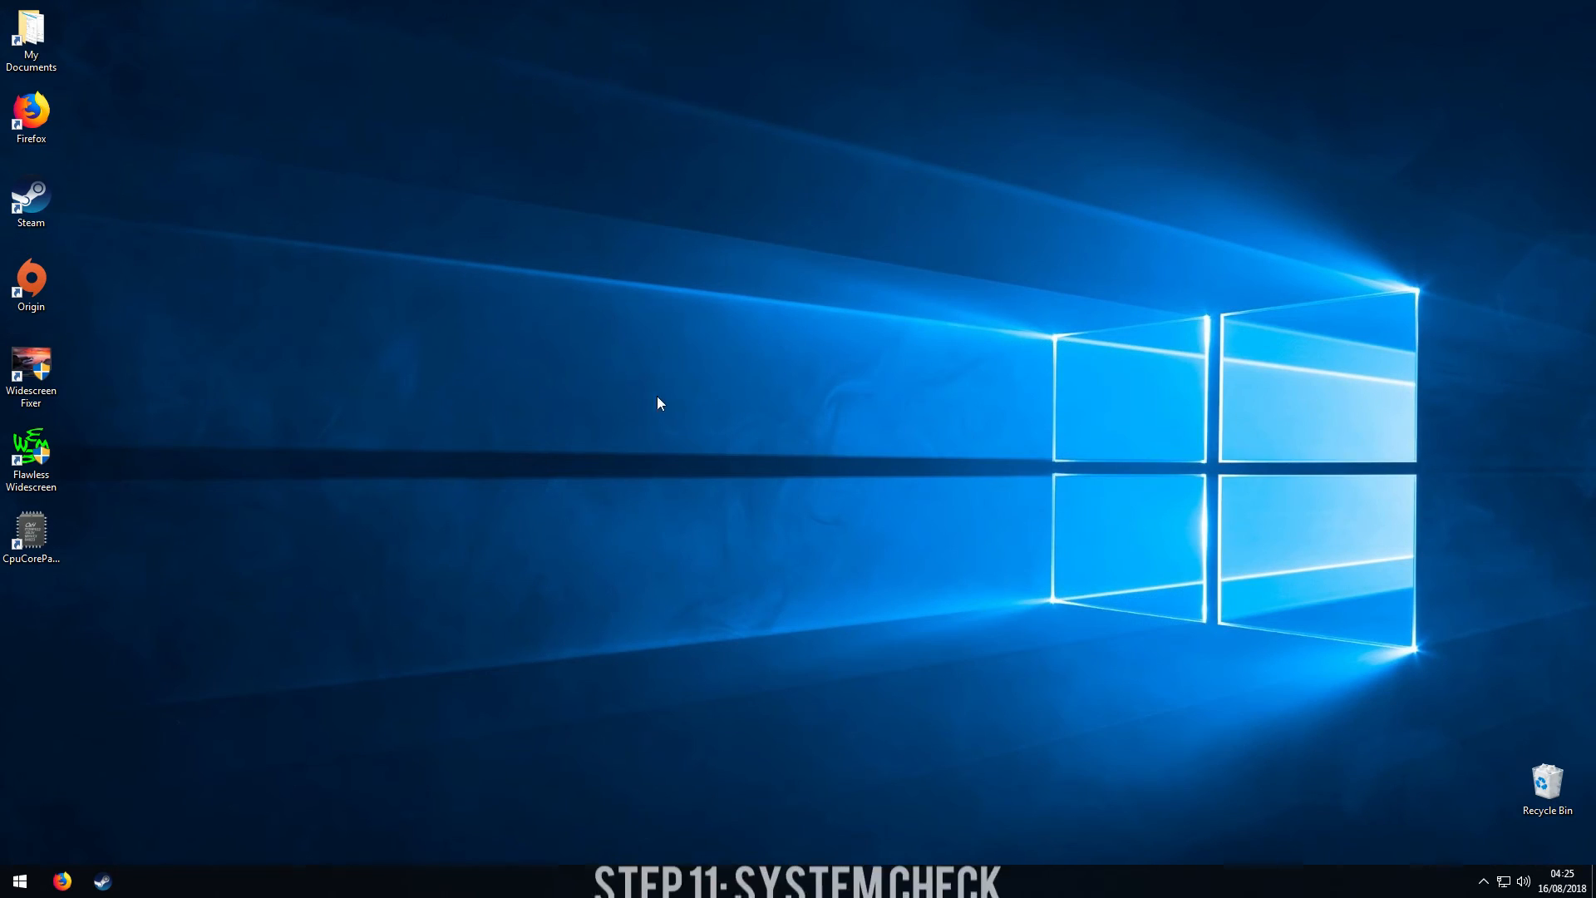
Open an administrator Command Prompt and run DISM /Online /Cleanup-image /Restorehealth, followed by sfc /scannow.
key(super)
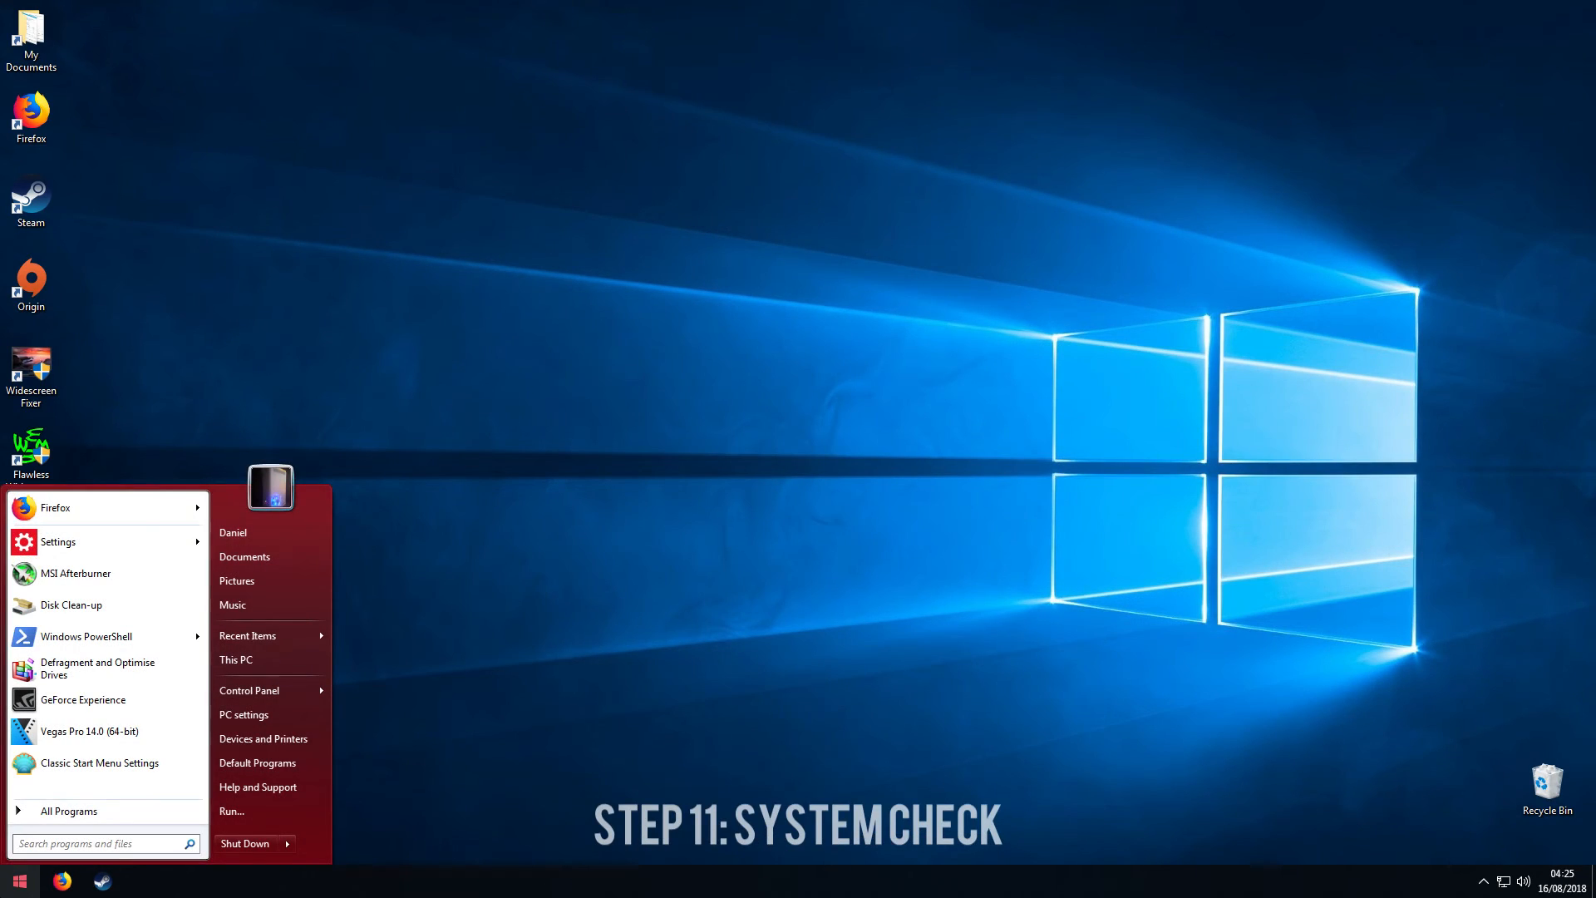
text(command)
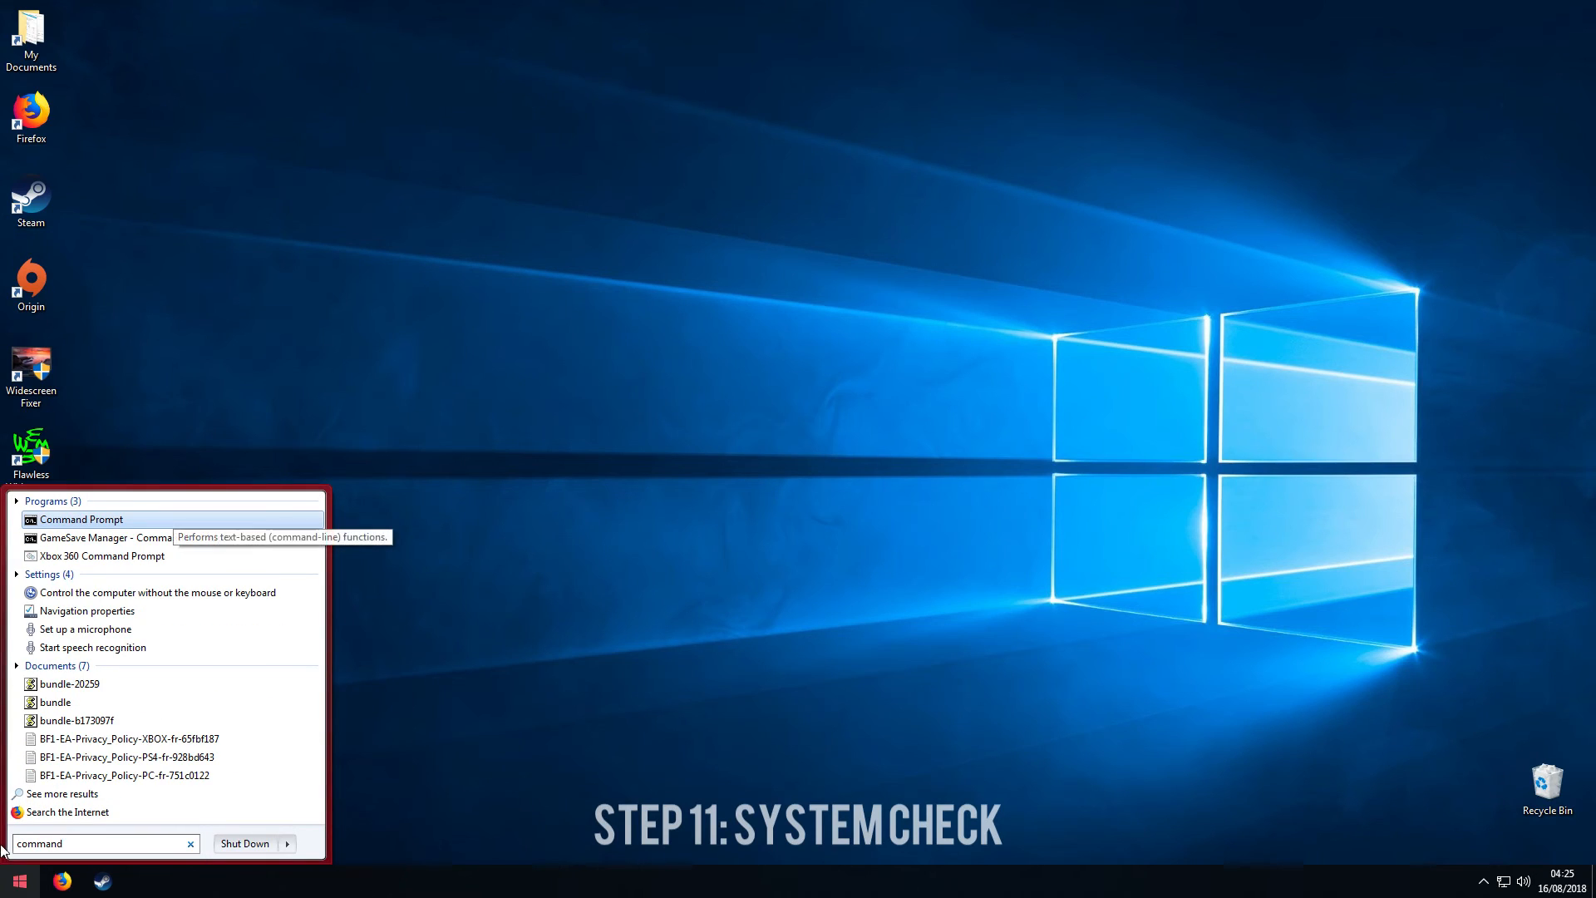
right_click(98, 519)
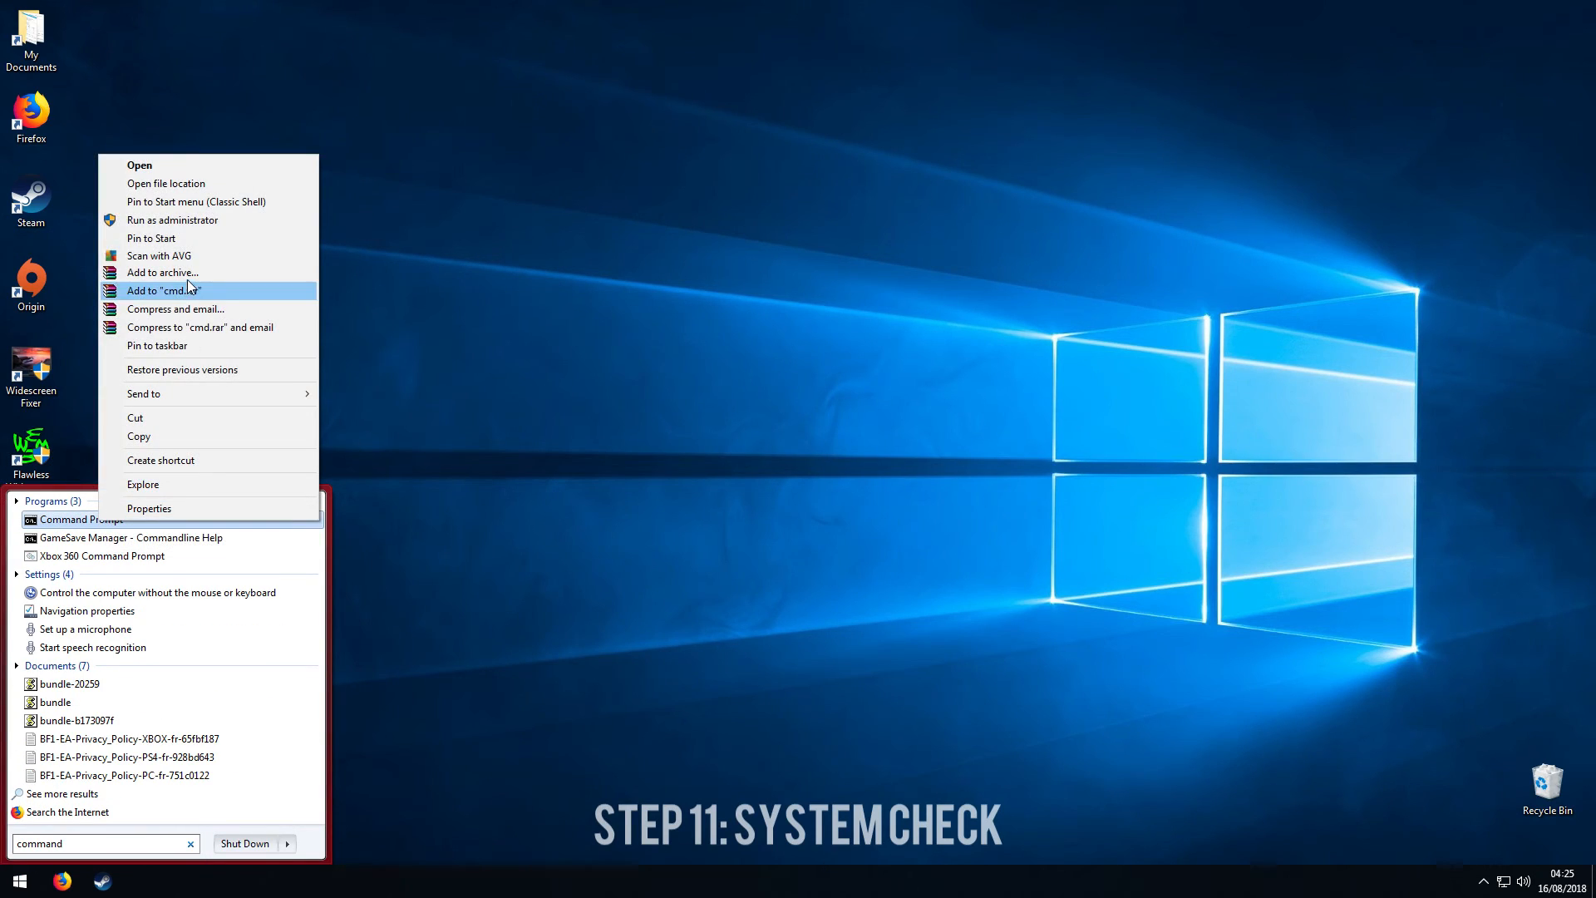
click(192, 220)
text(DISM /Online /Cleanup-image /Restorehealth)
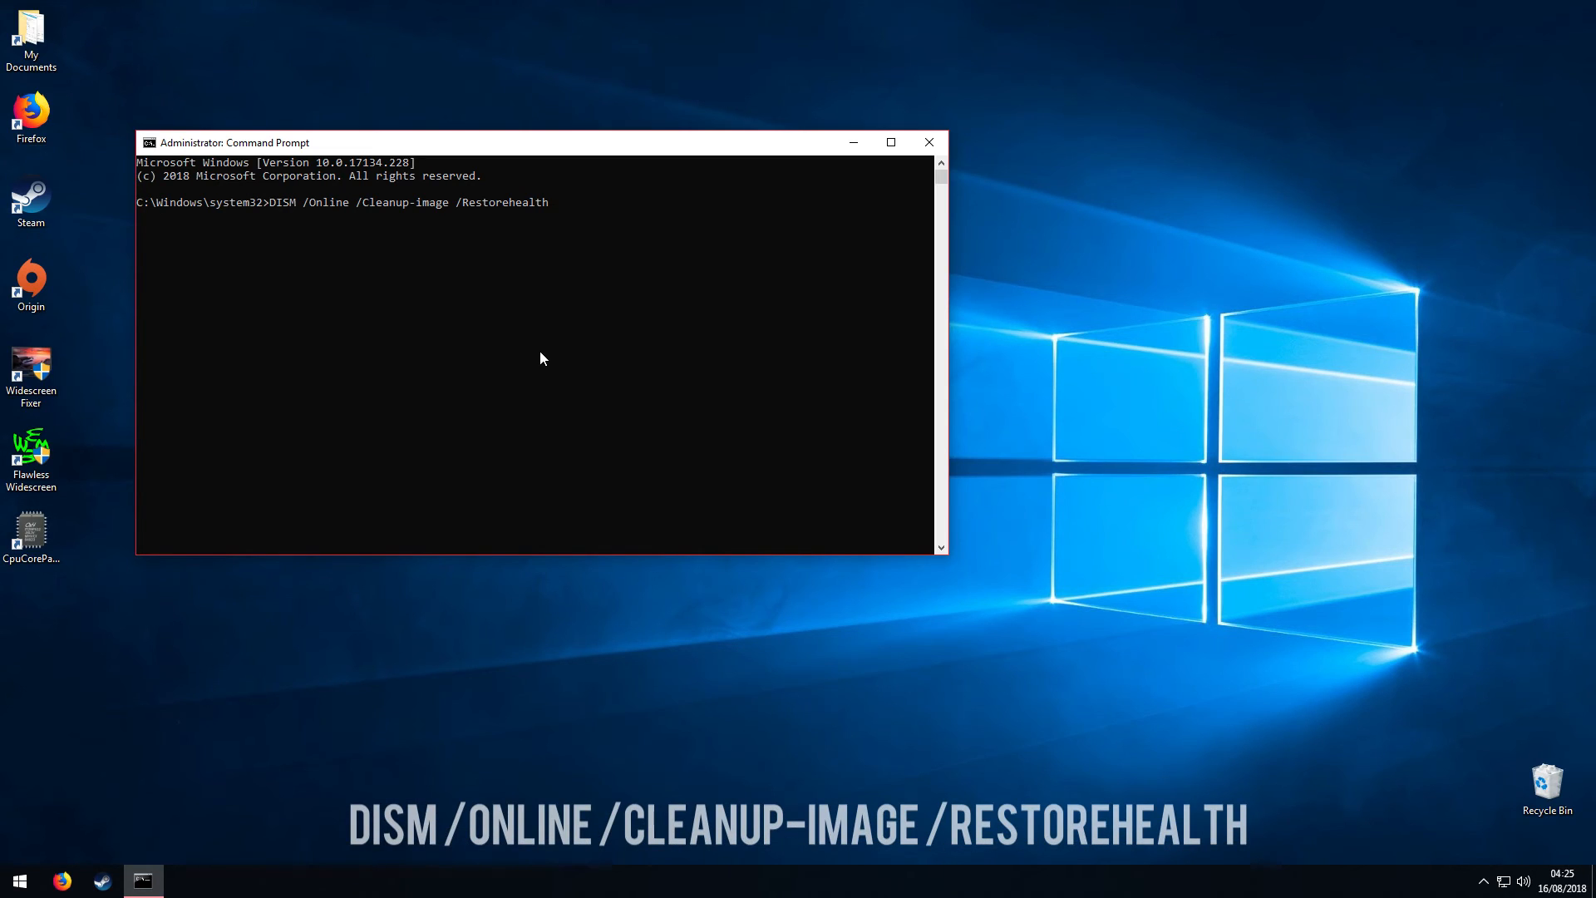
key(Return)
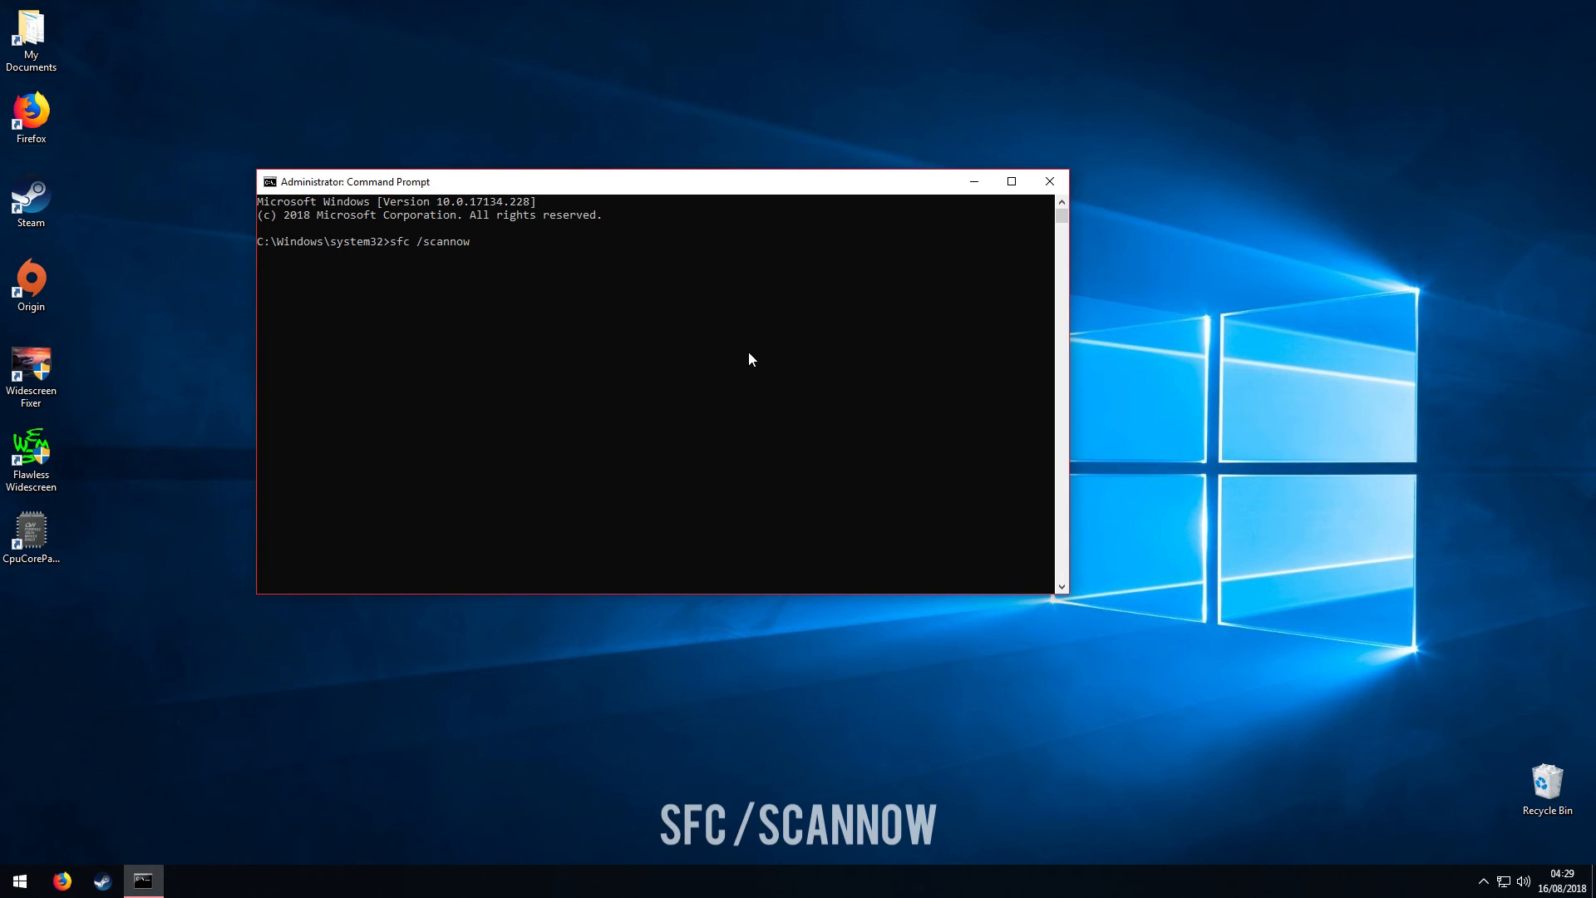
key(Return)
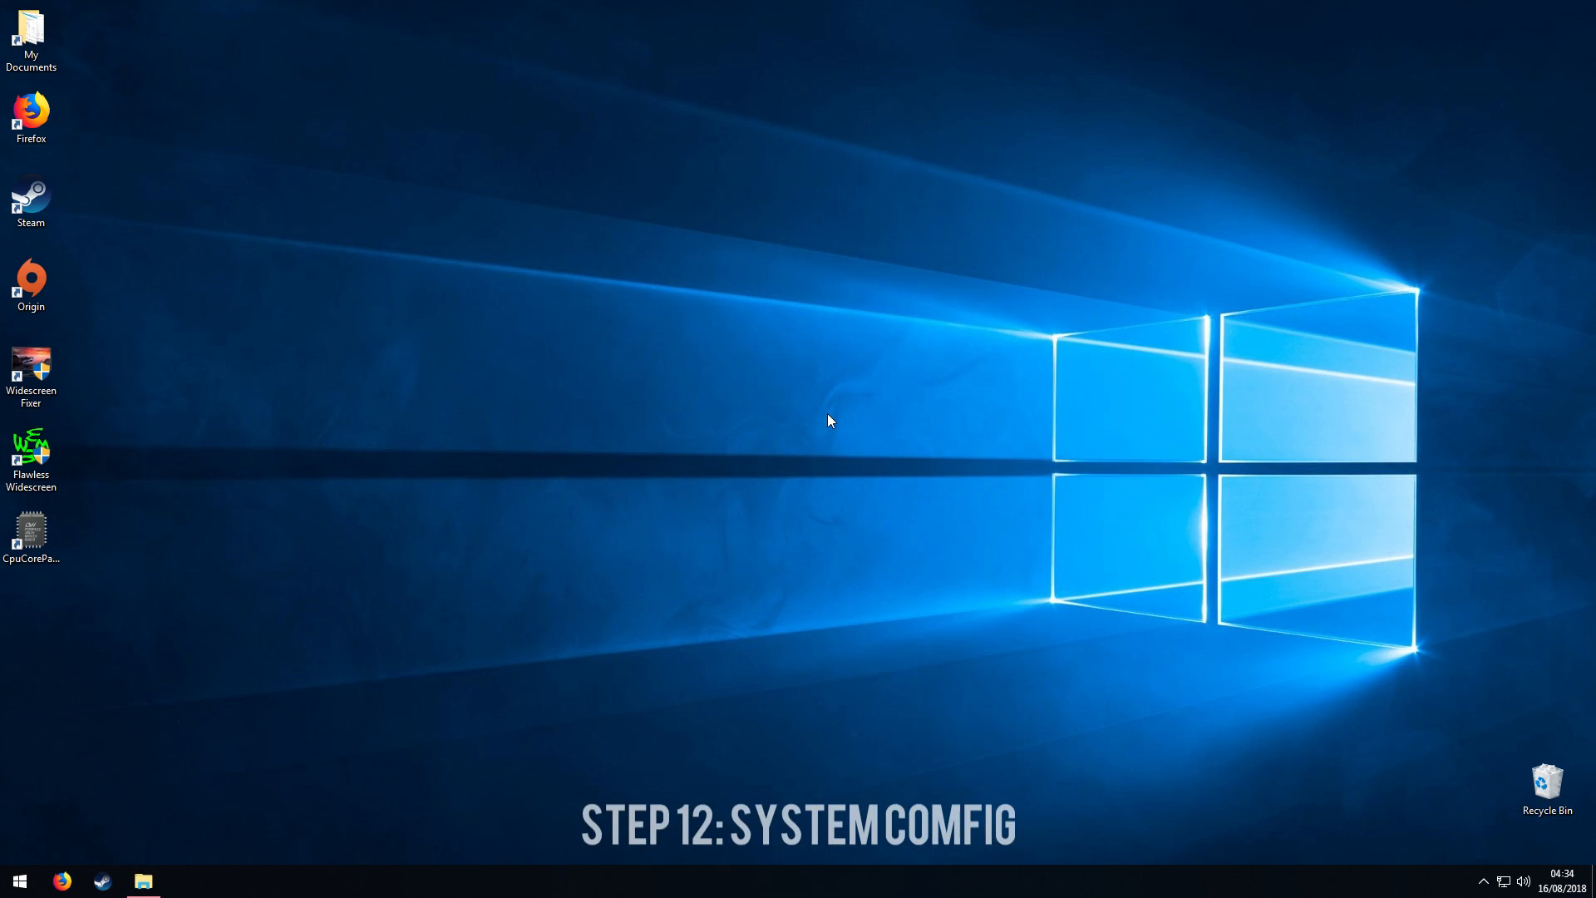
Set the number of processors to 8 in the advanced boot options of System Configuration.
click(20, 881)
text(st)
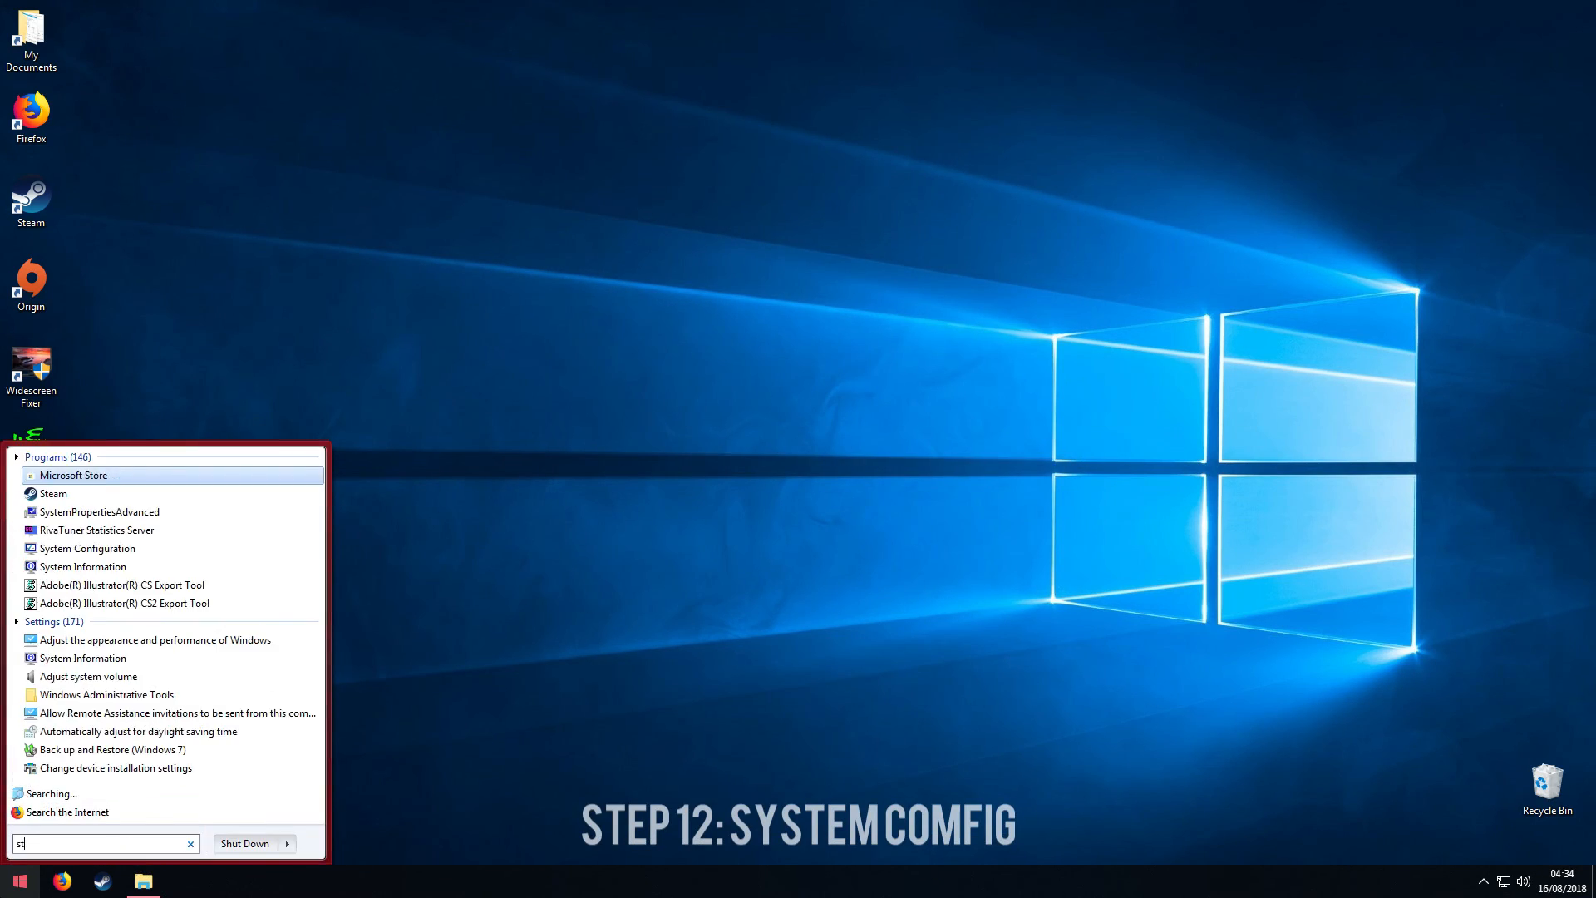
text(stem)
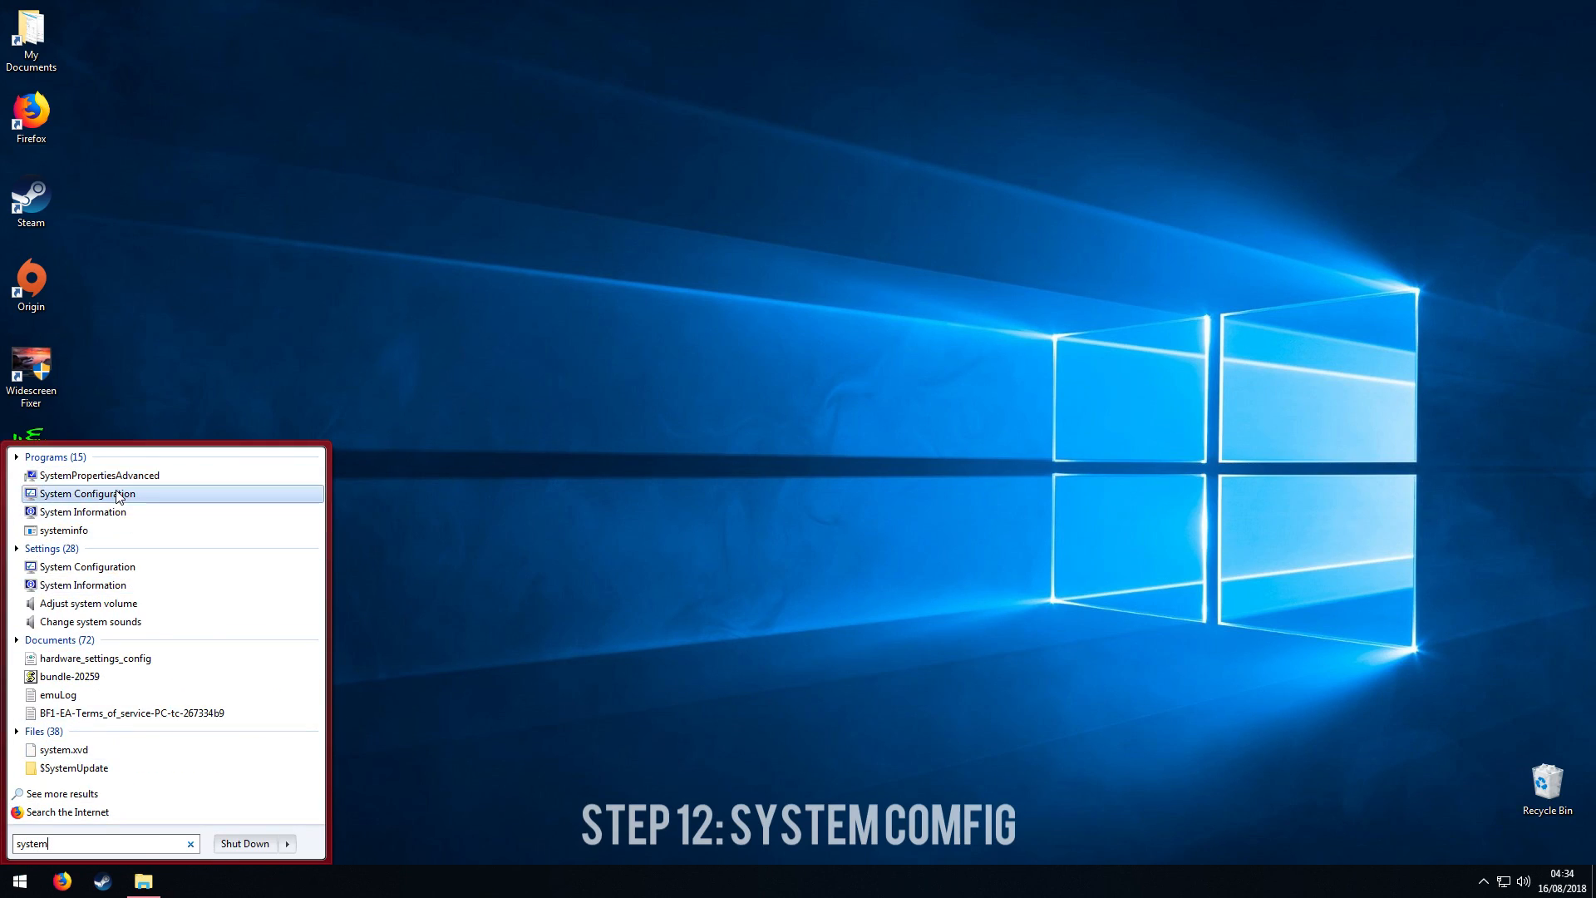
click(87, 493)
click(628, 313)
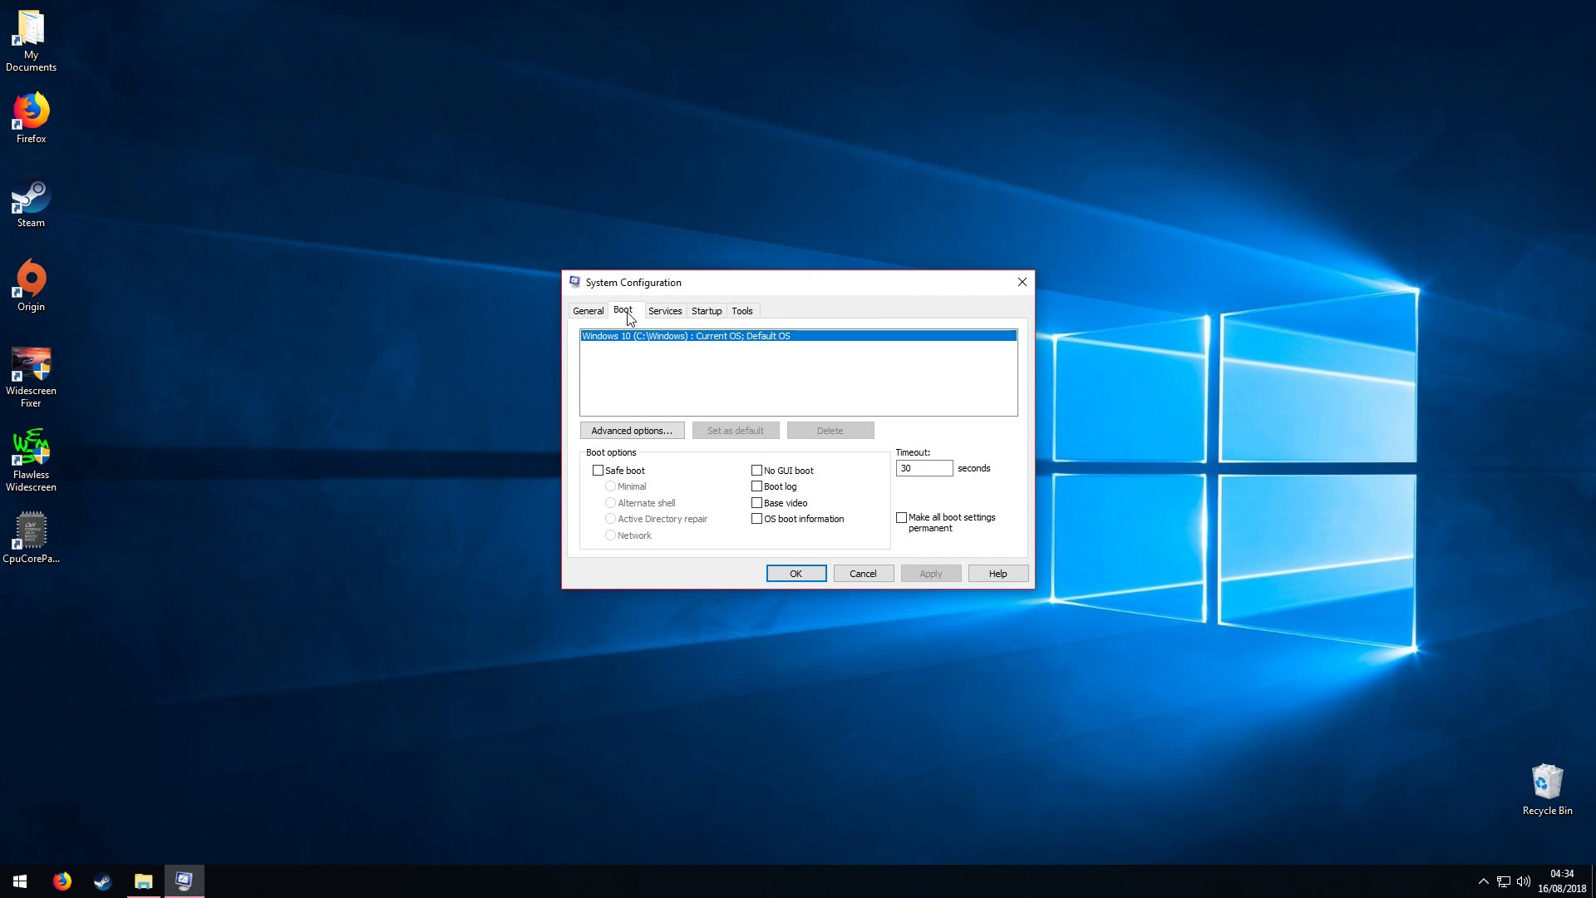
click(626, 436)
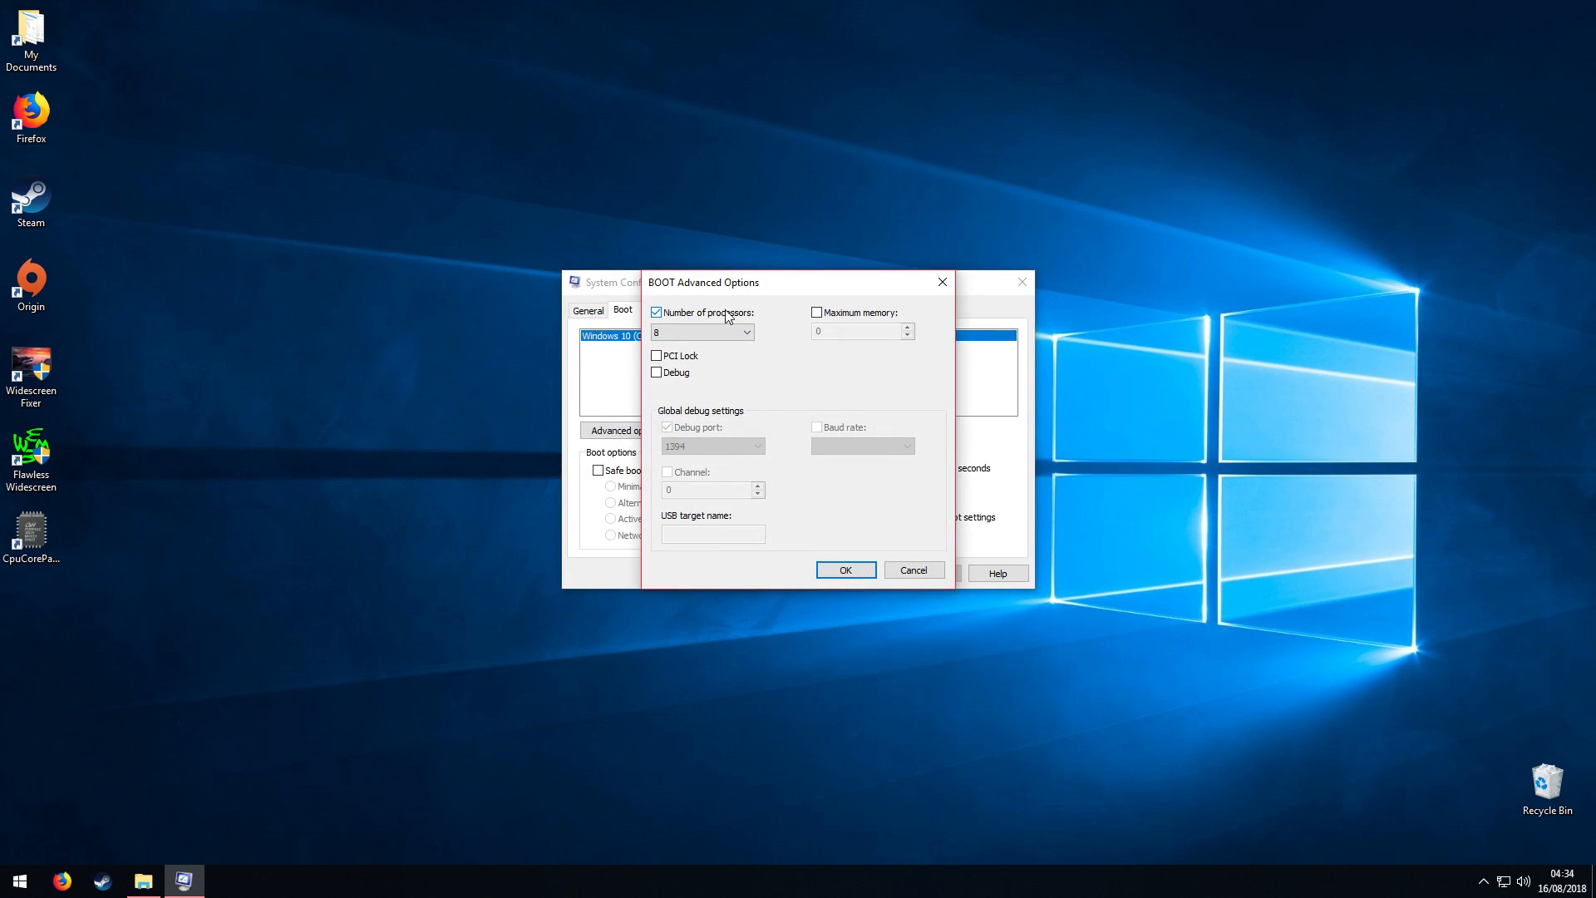
click(675, 332)
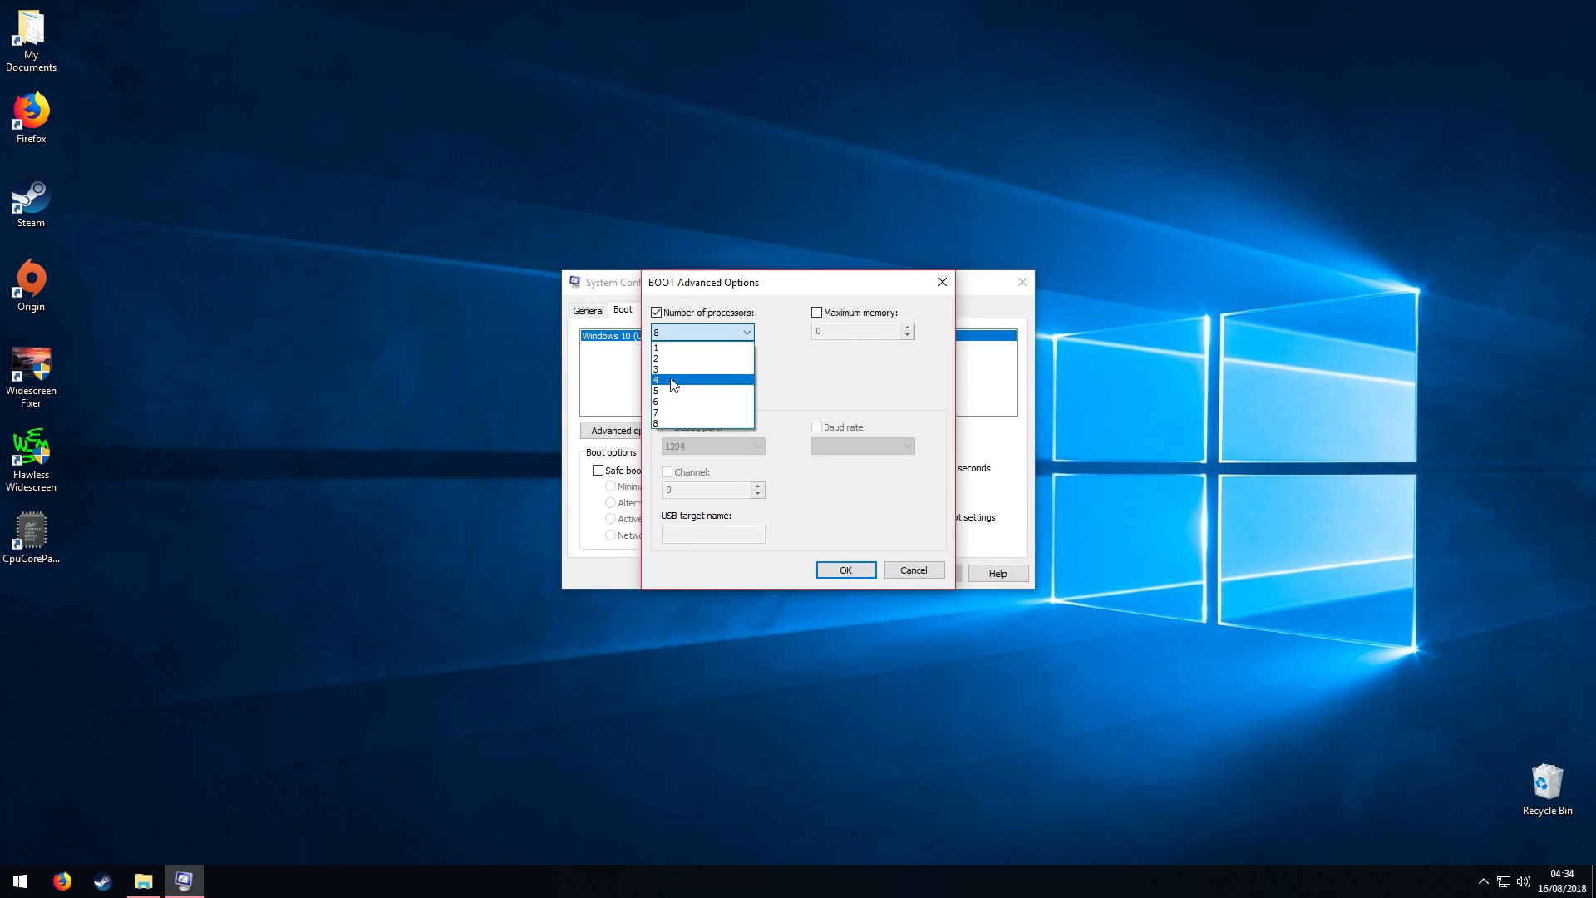
click(667, 422)
click(846, 570)
Apply the boot settings, confirm System Configuration and choose to restart the computer.
click(931, 574)
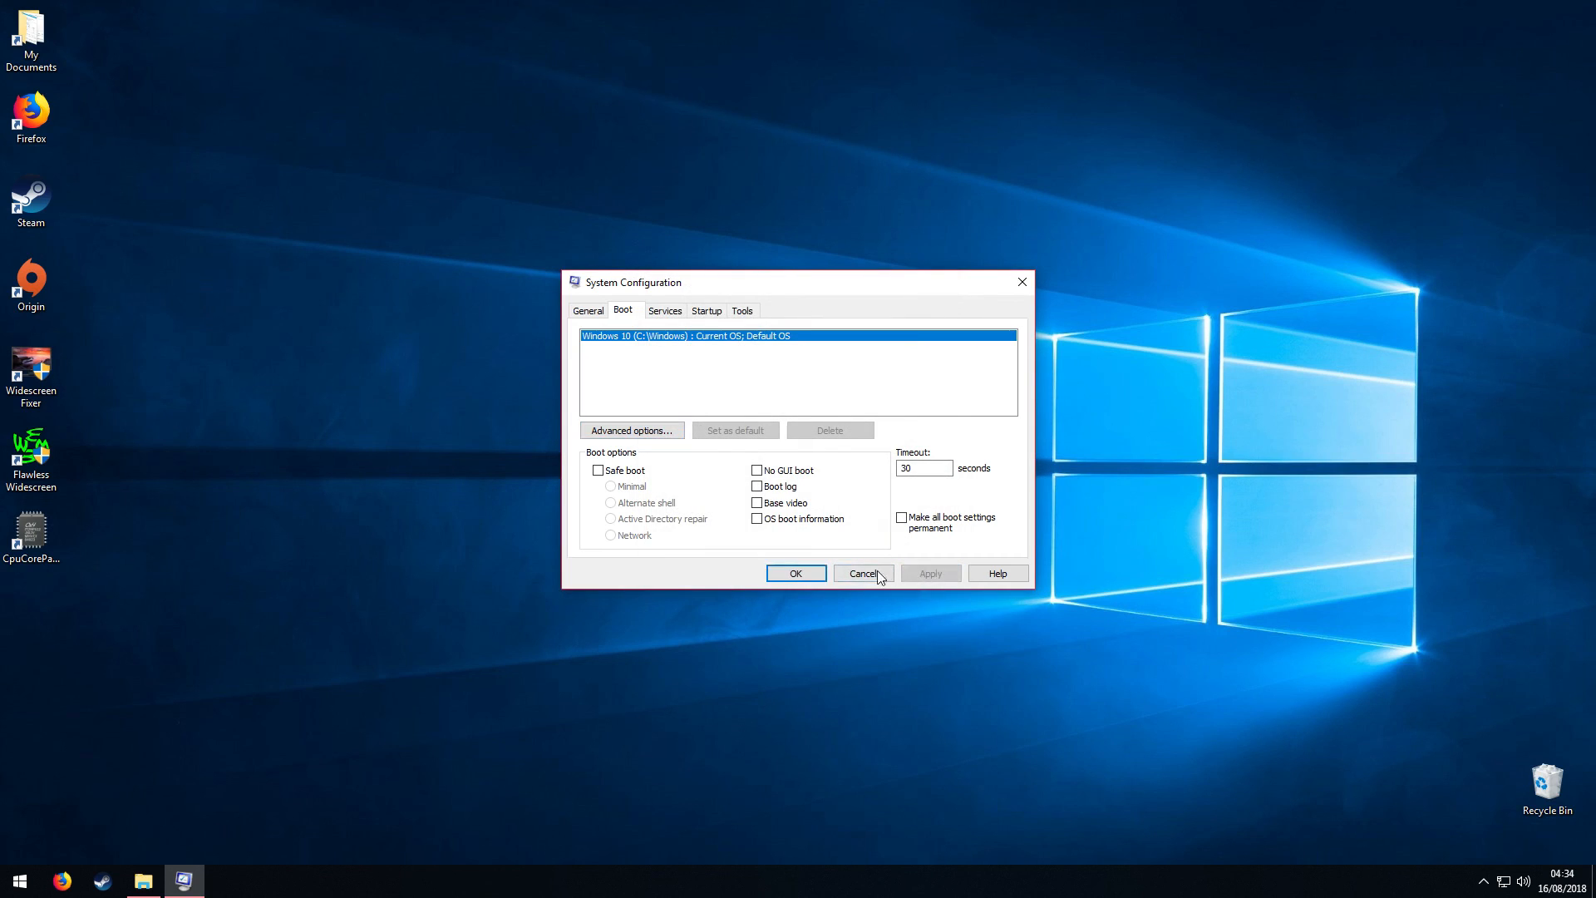
click(796, 572)
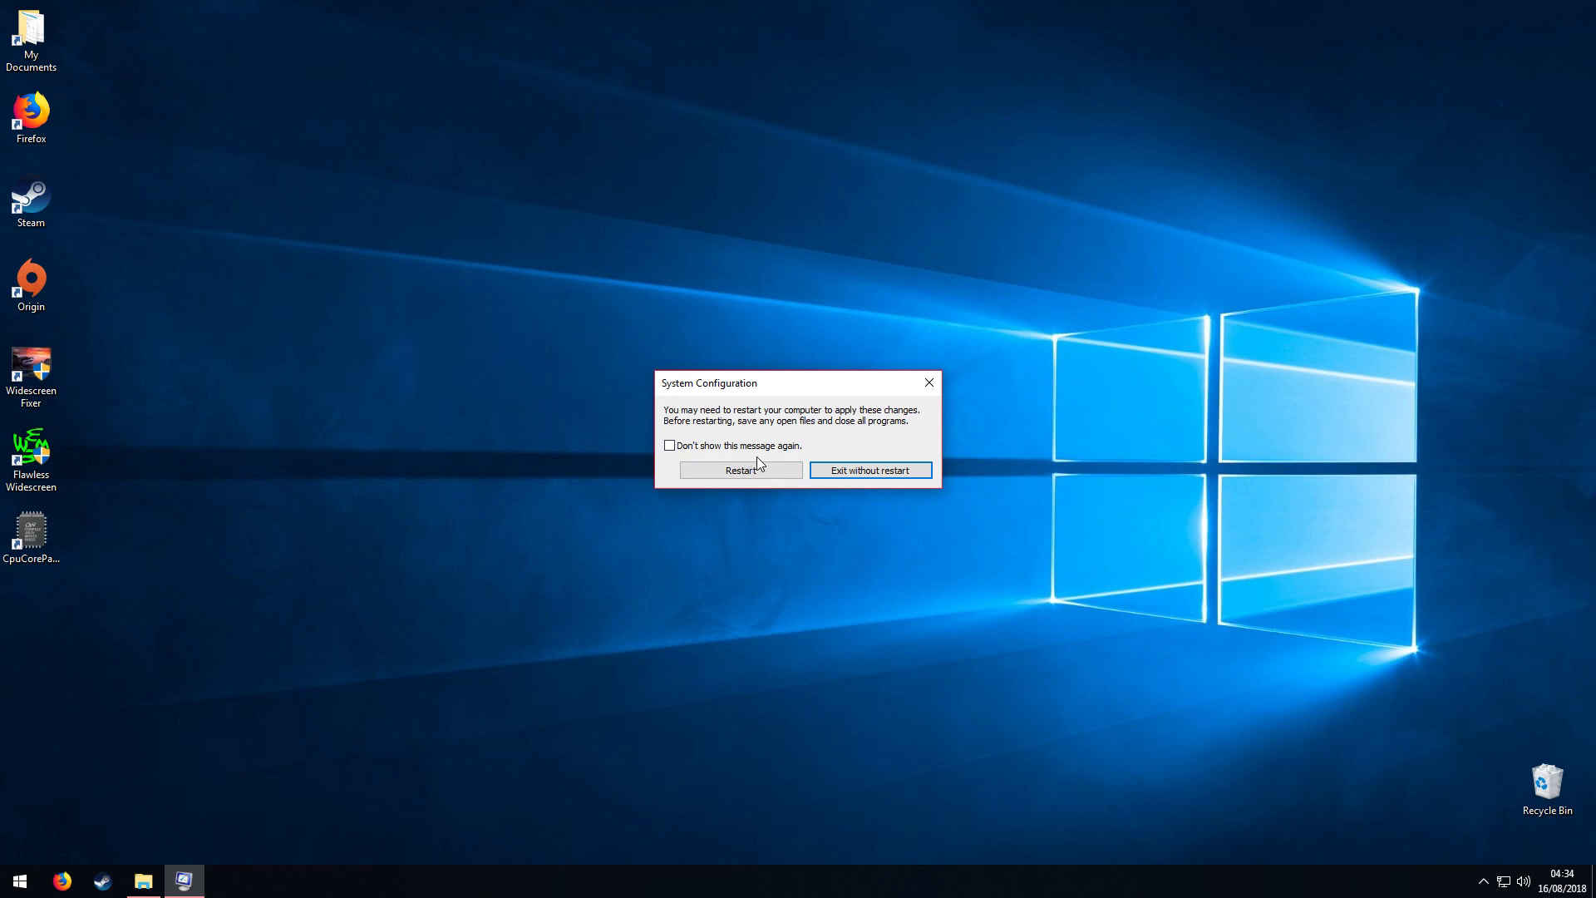
click(723, 468)
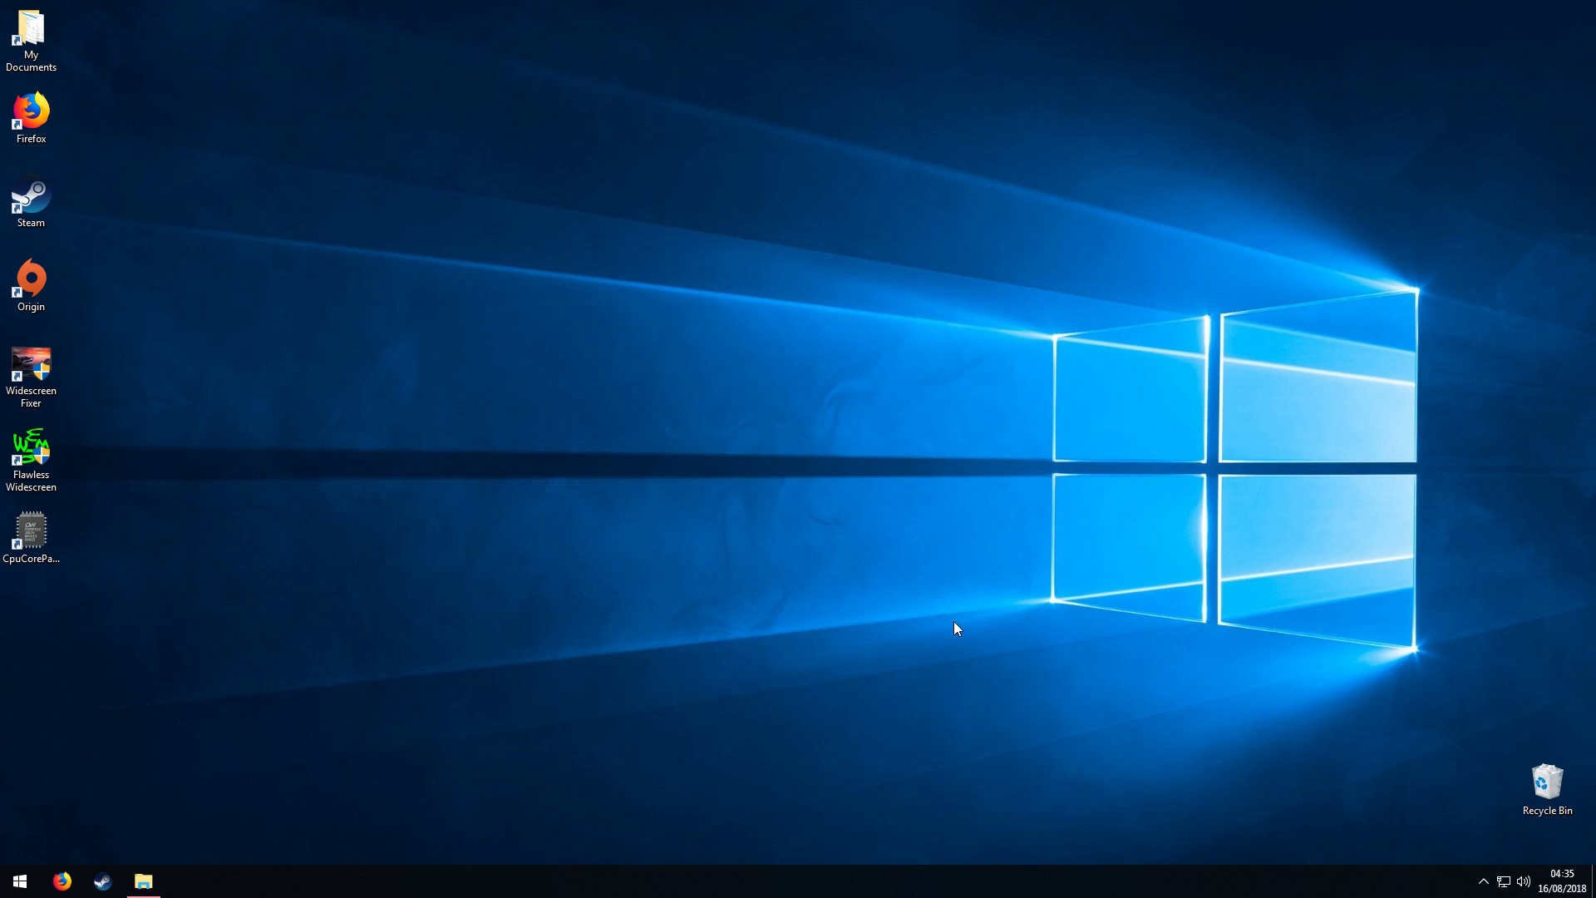